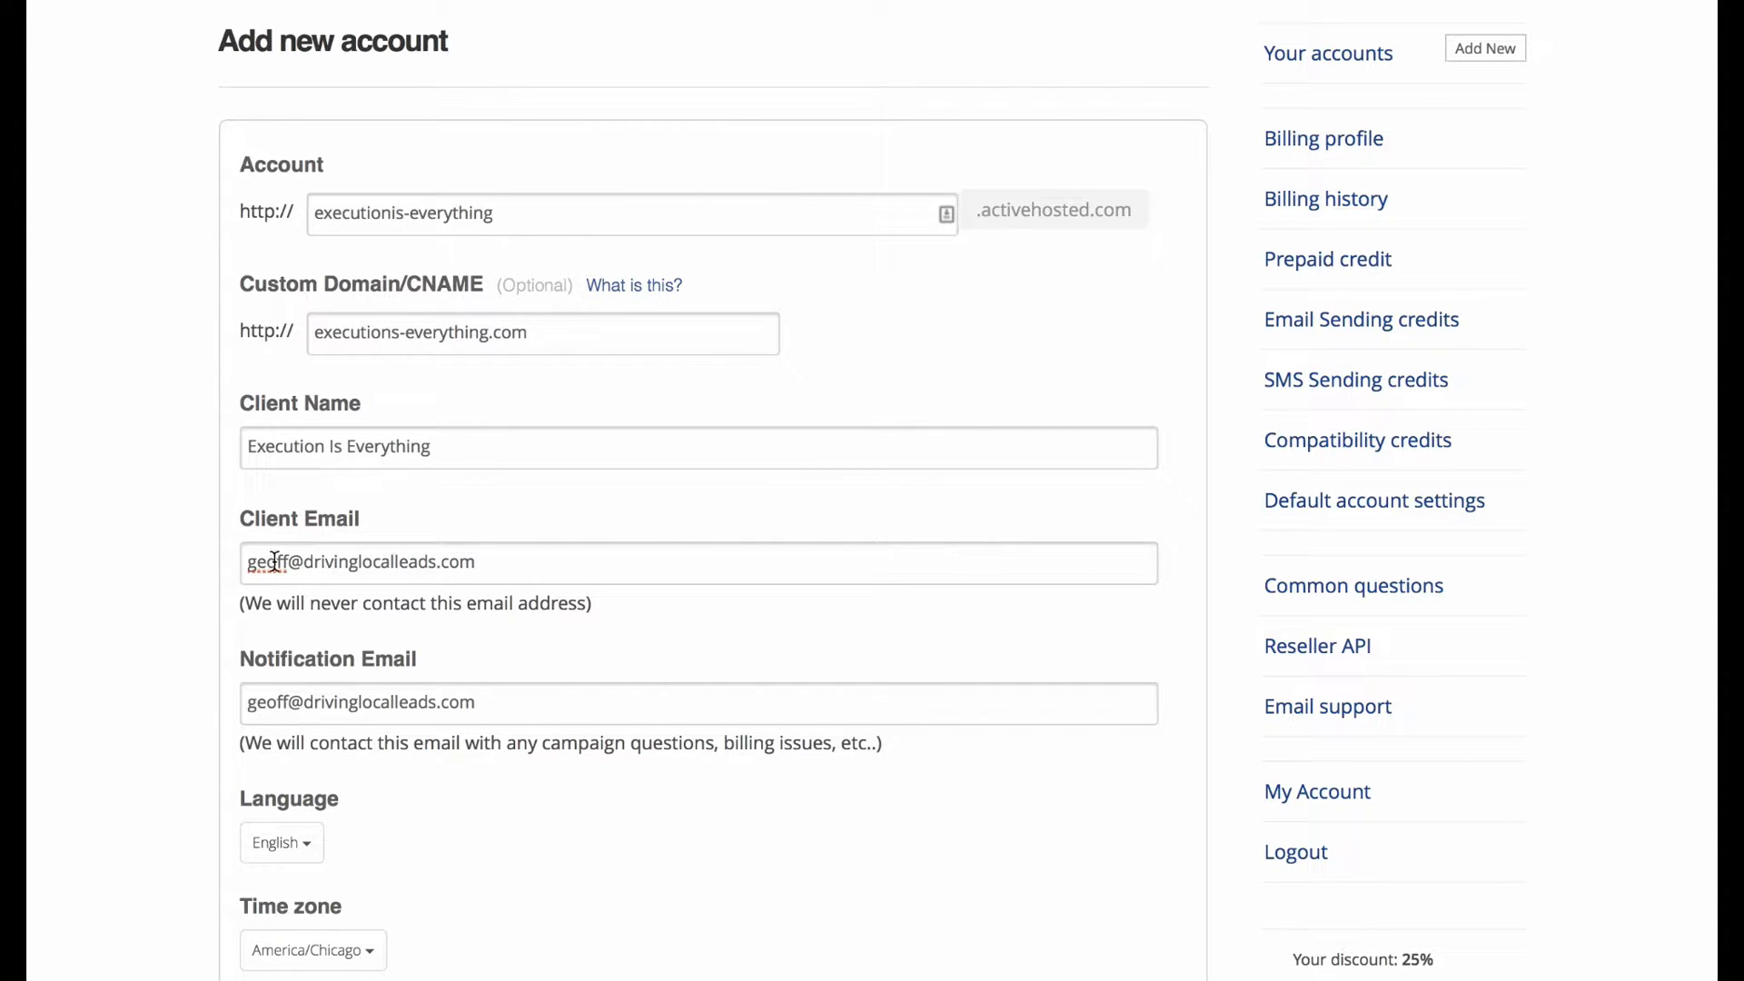
Scroll down the Add new account form to the Lite monthly 500-contact plan options.
scroll(470, 694, down, 1)
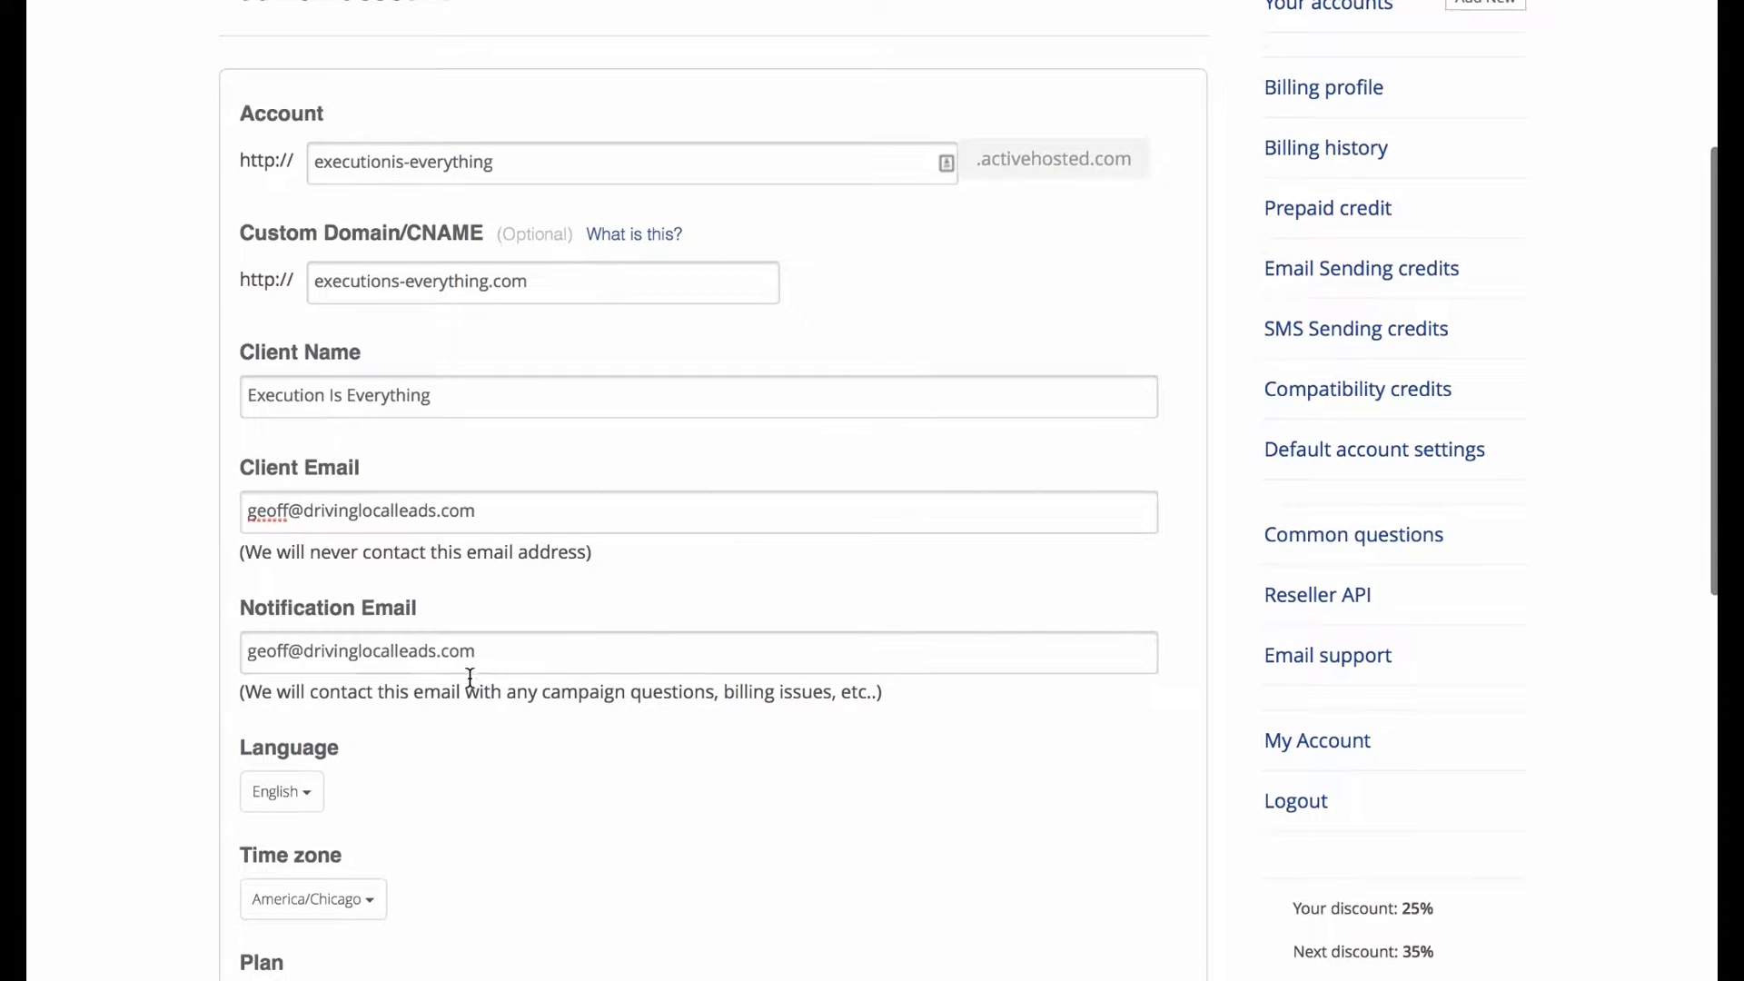
scroll(572, 586, down, 2)
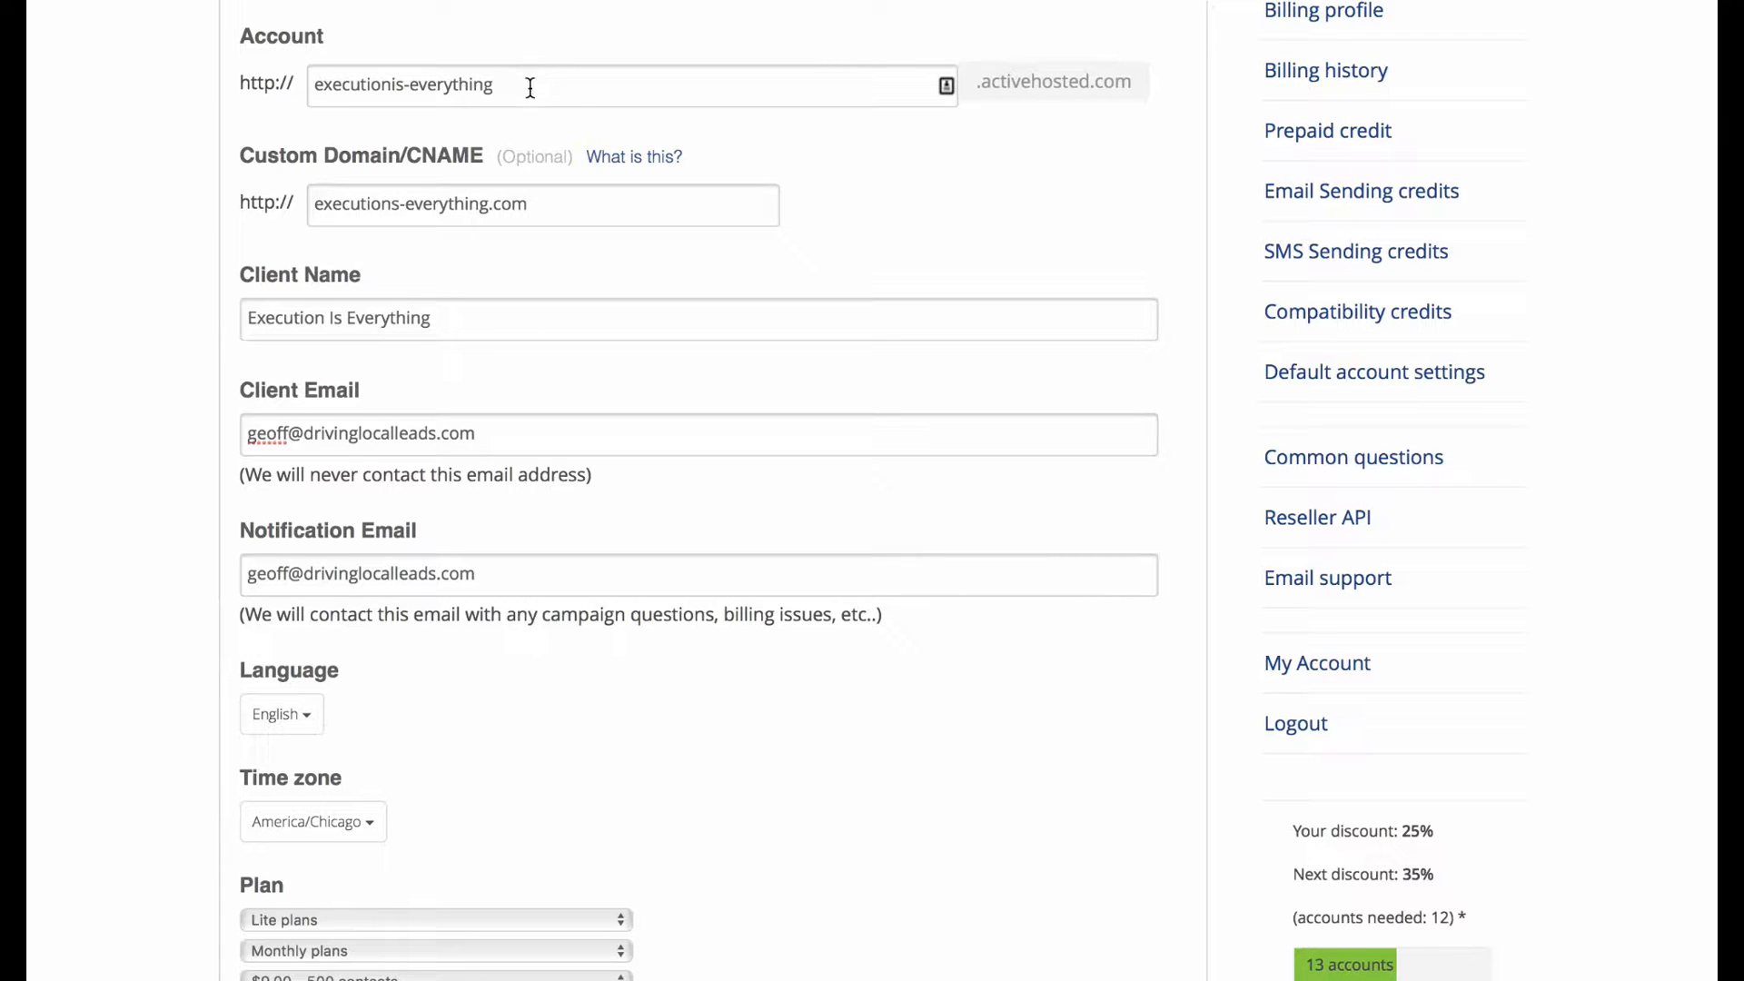
scroll(275, 527, down, 10)
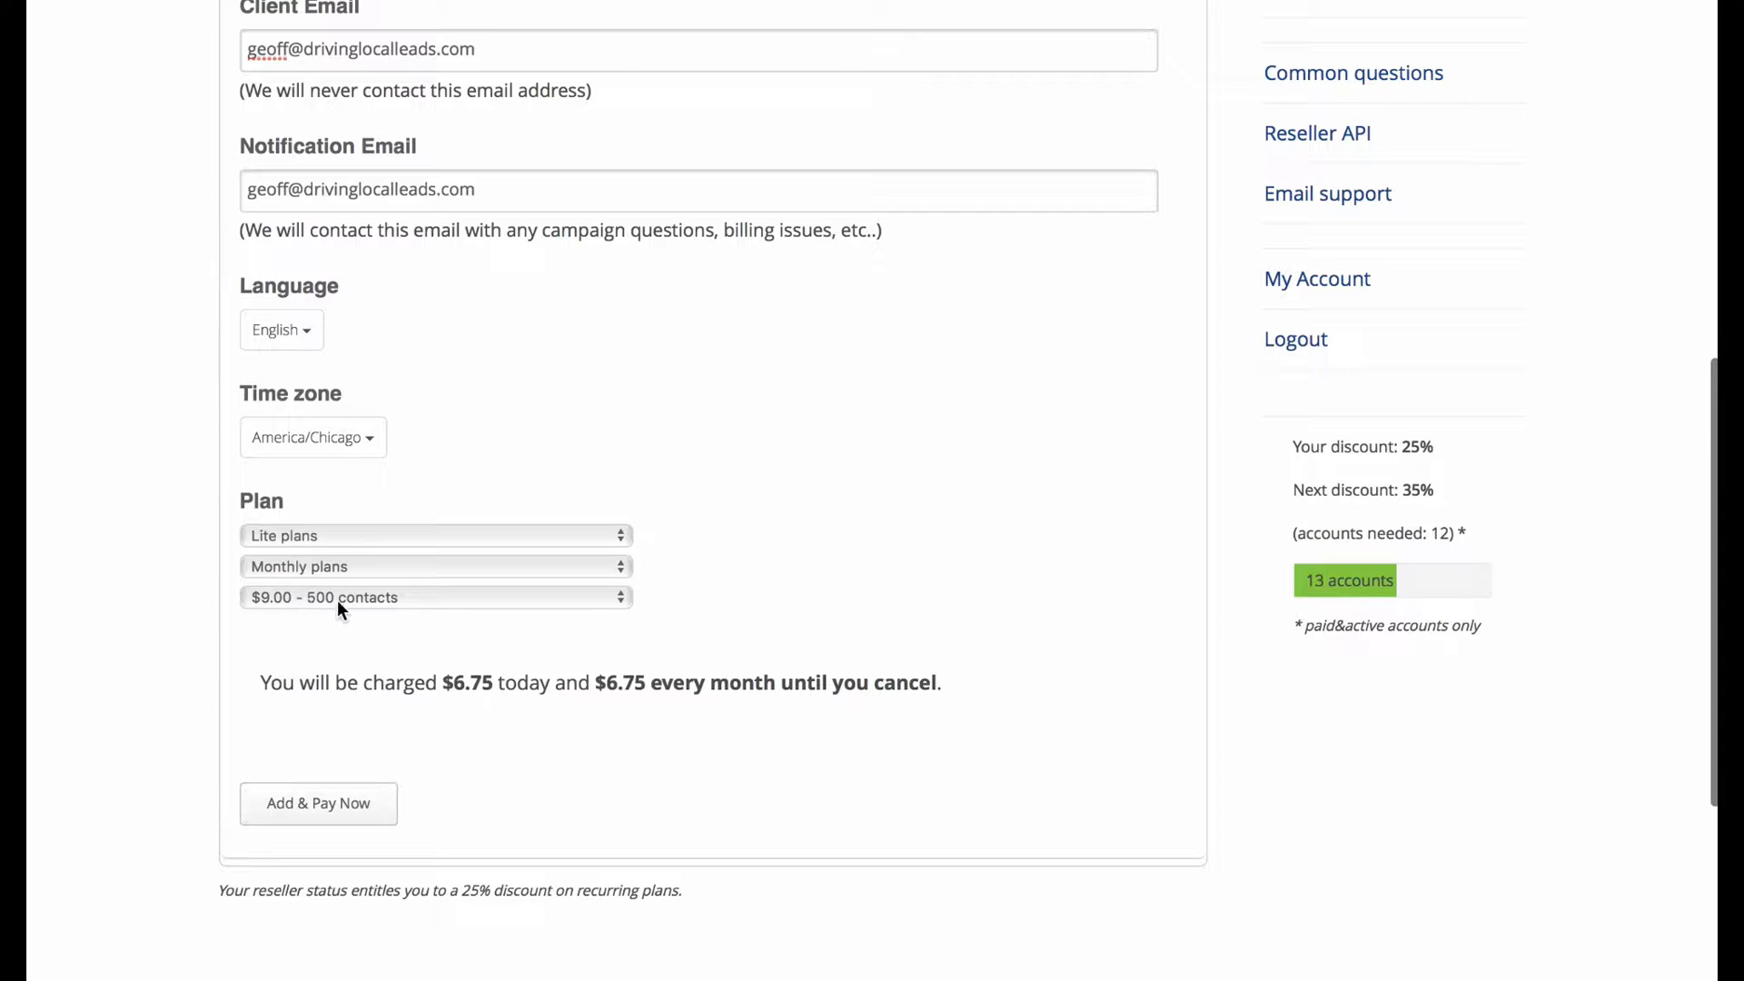
Pay for the new Execution Is Everything account and log into it from Manage Account.
click(312, 806)
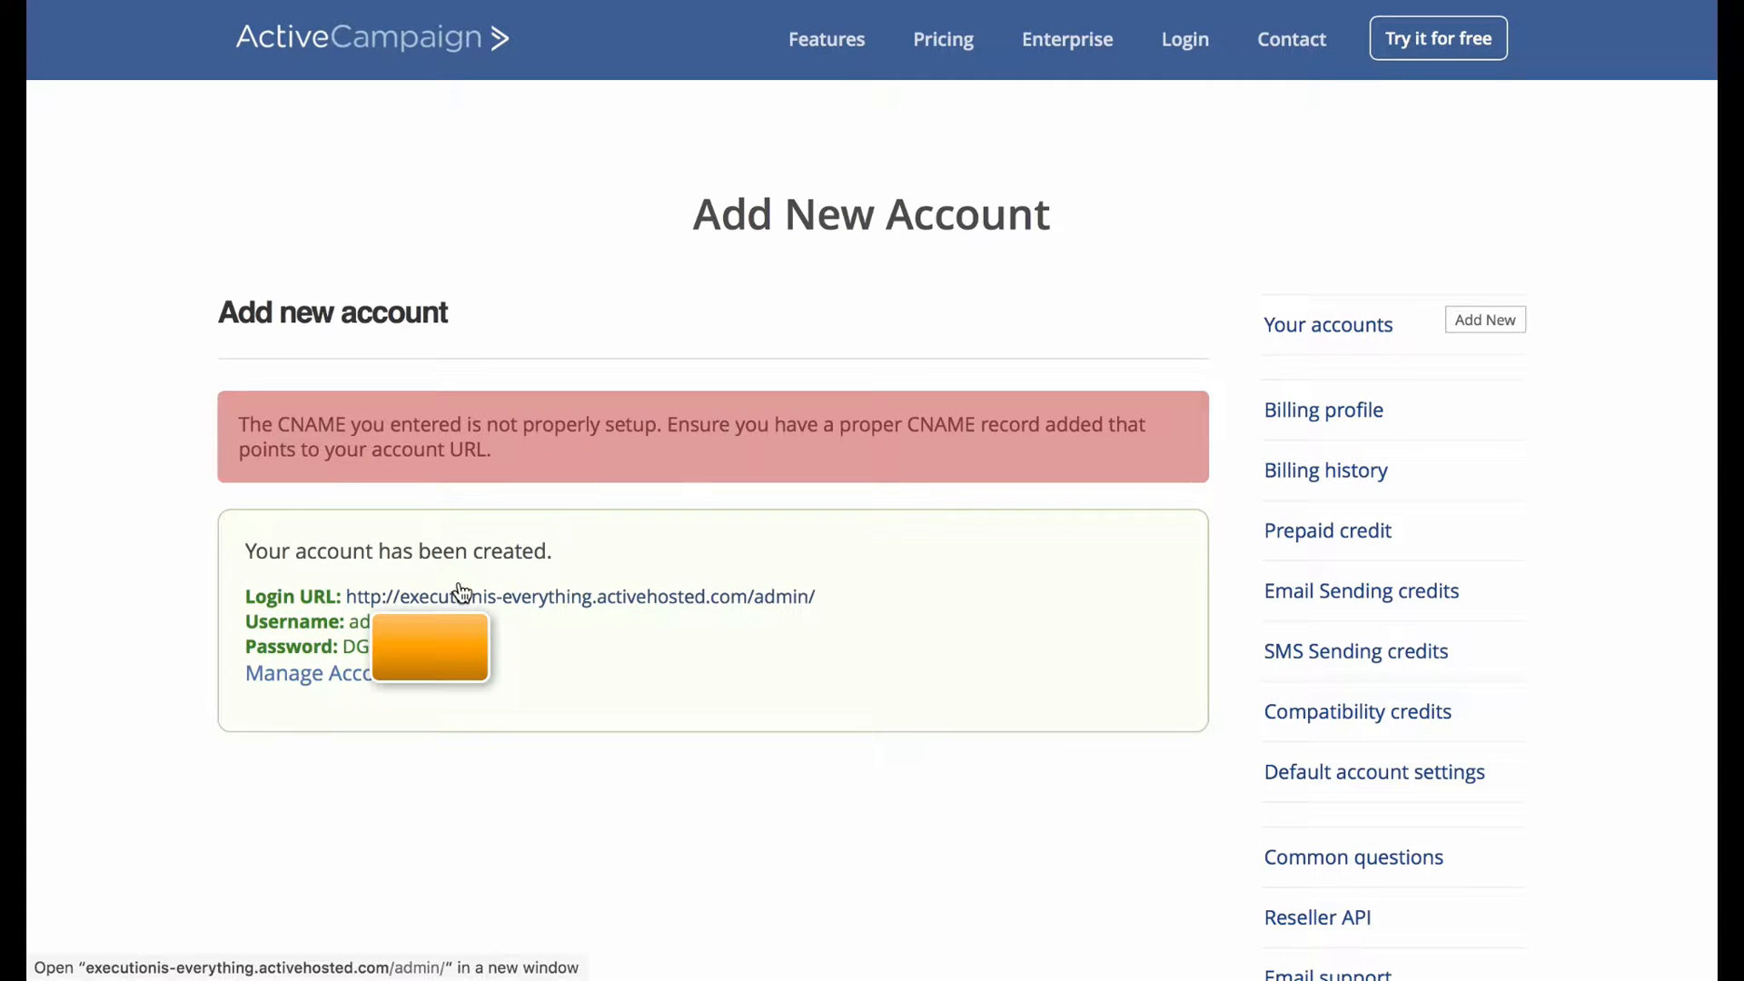
click(276, 673)
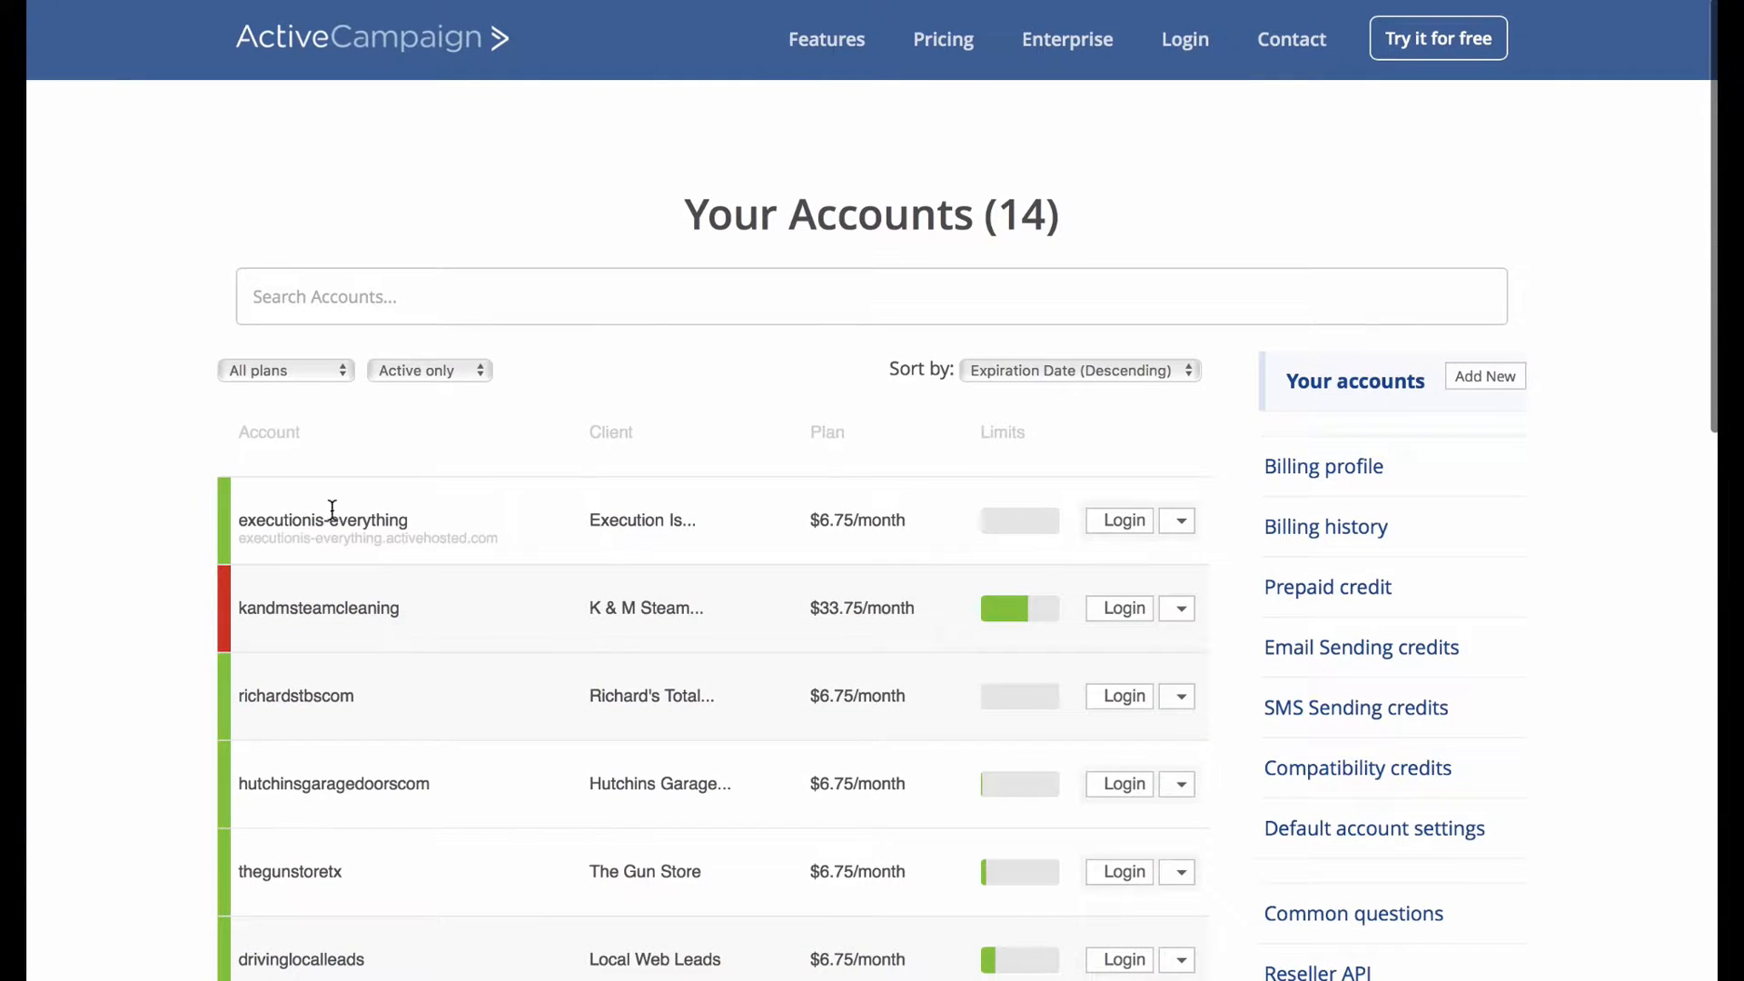
click(1125, 520)
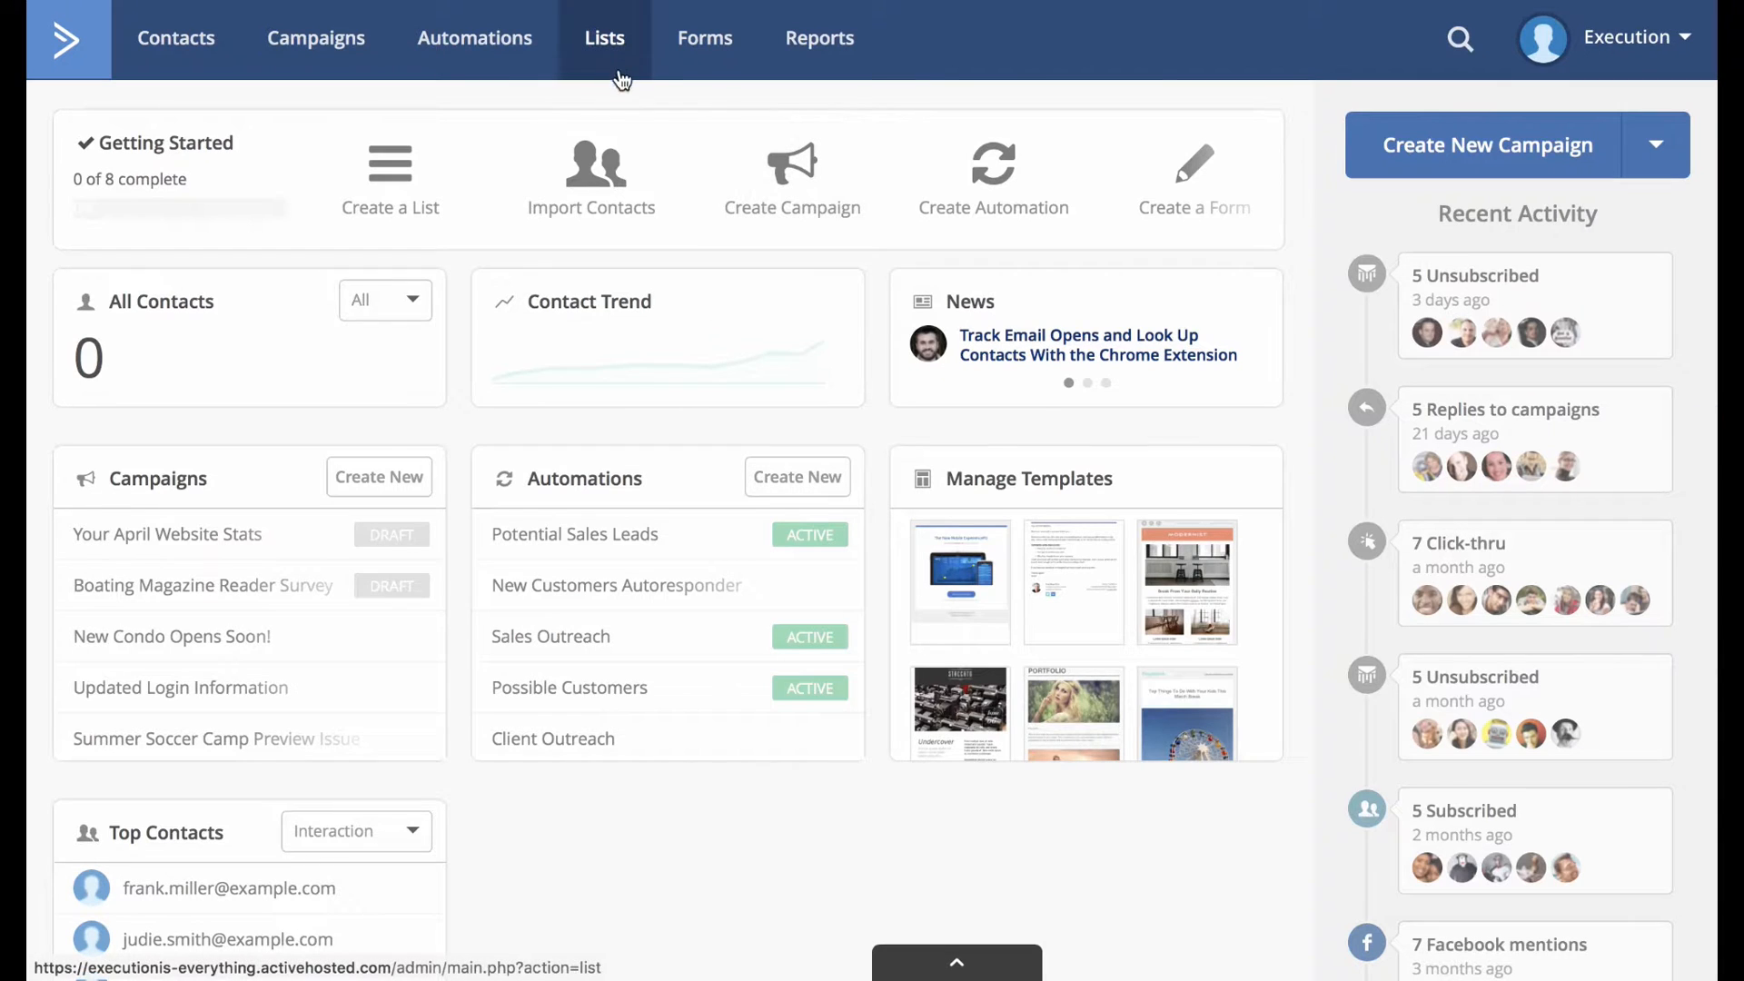
Create the 'Subscribed To List' contact list with company address, website URL and reminder text.
click(607, 39)
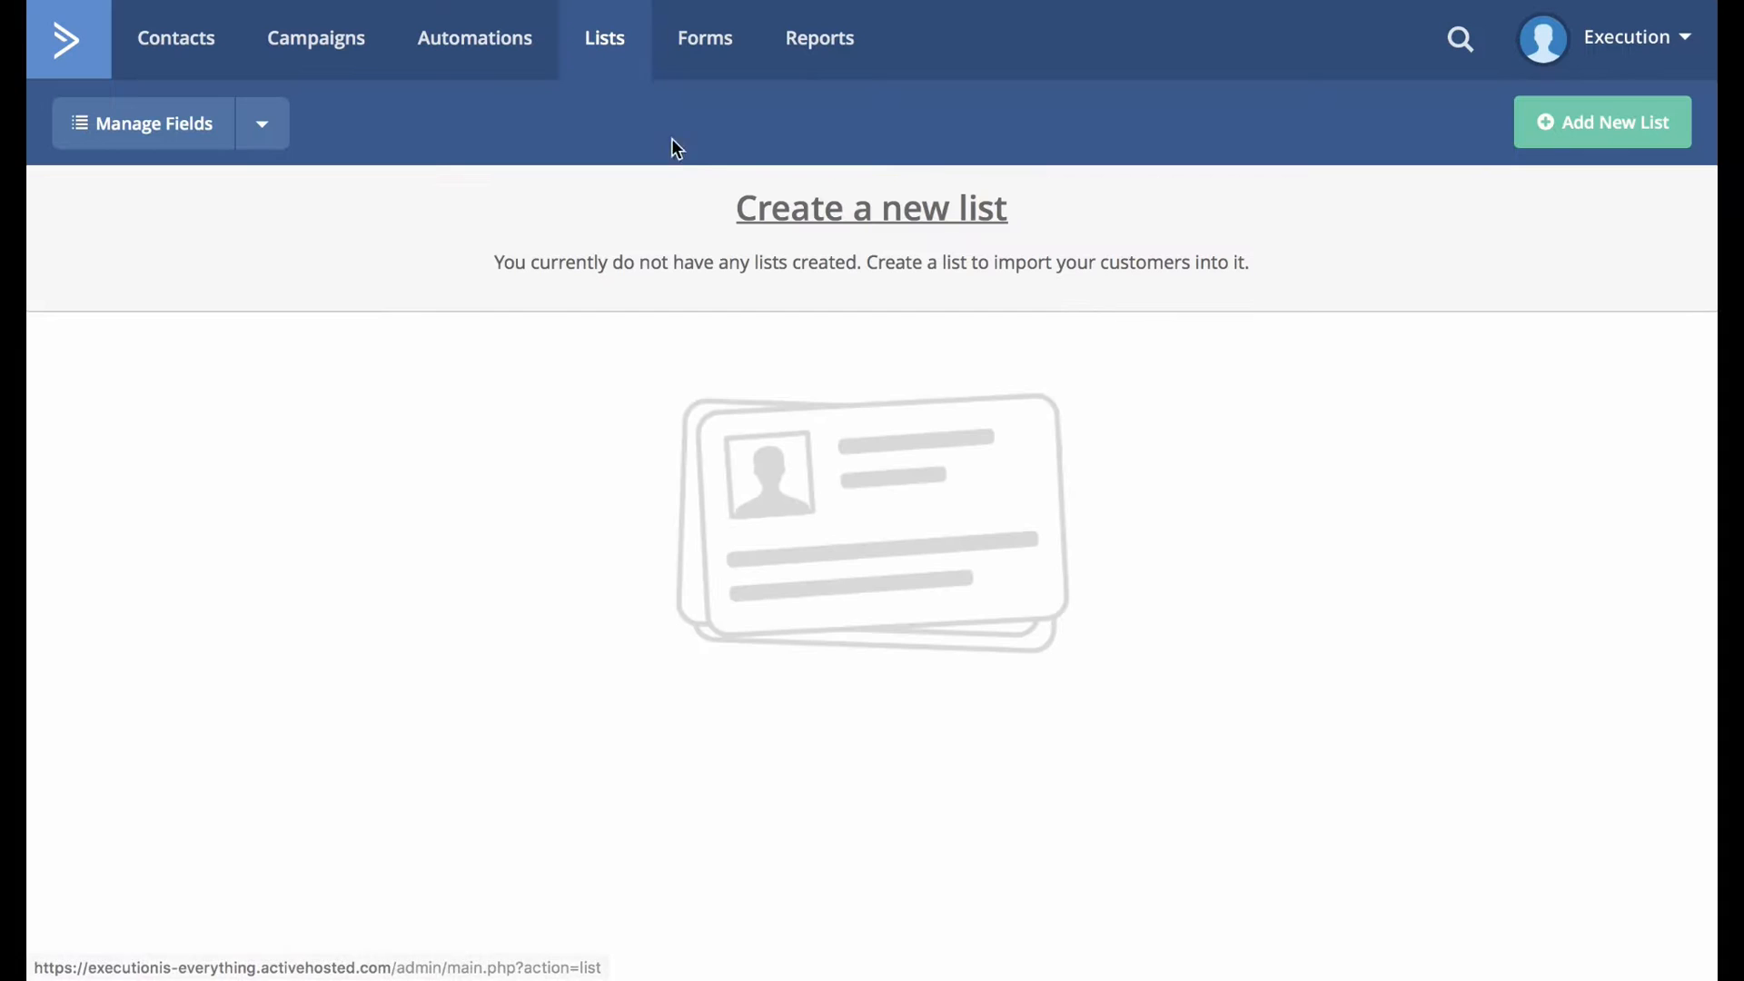
click(1553, 145)
click(822, 255)
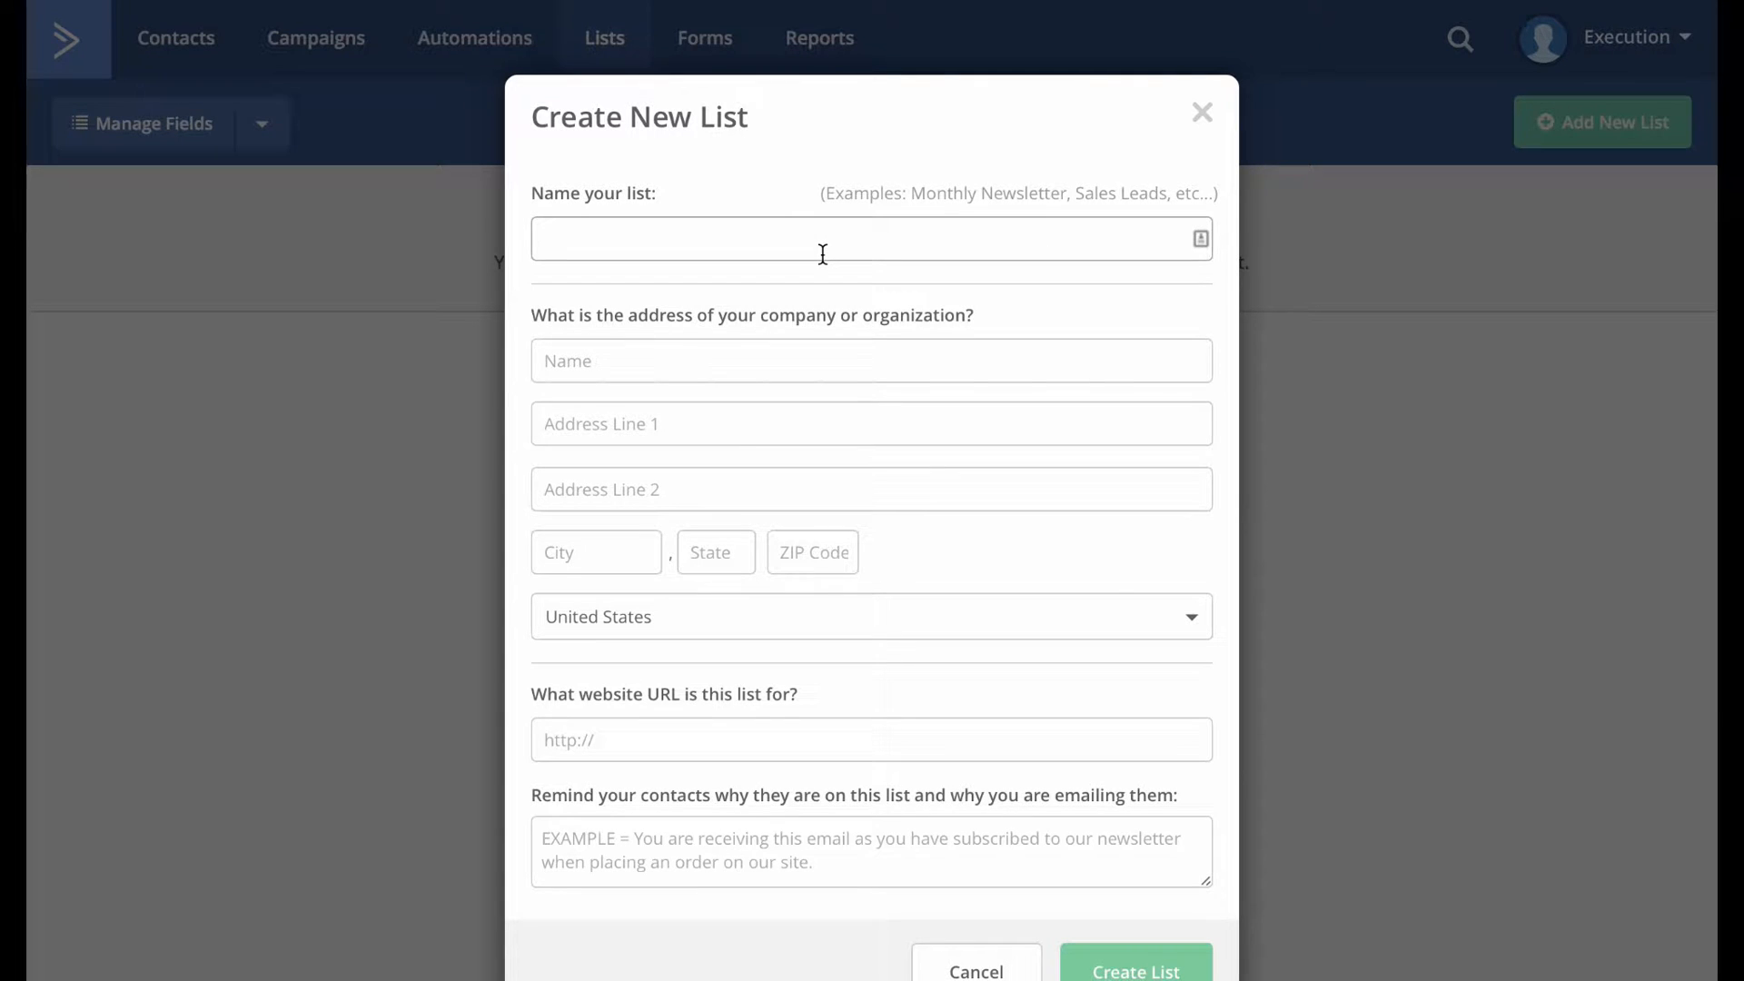
text(Subscribed To List)
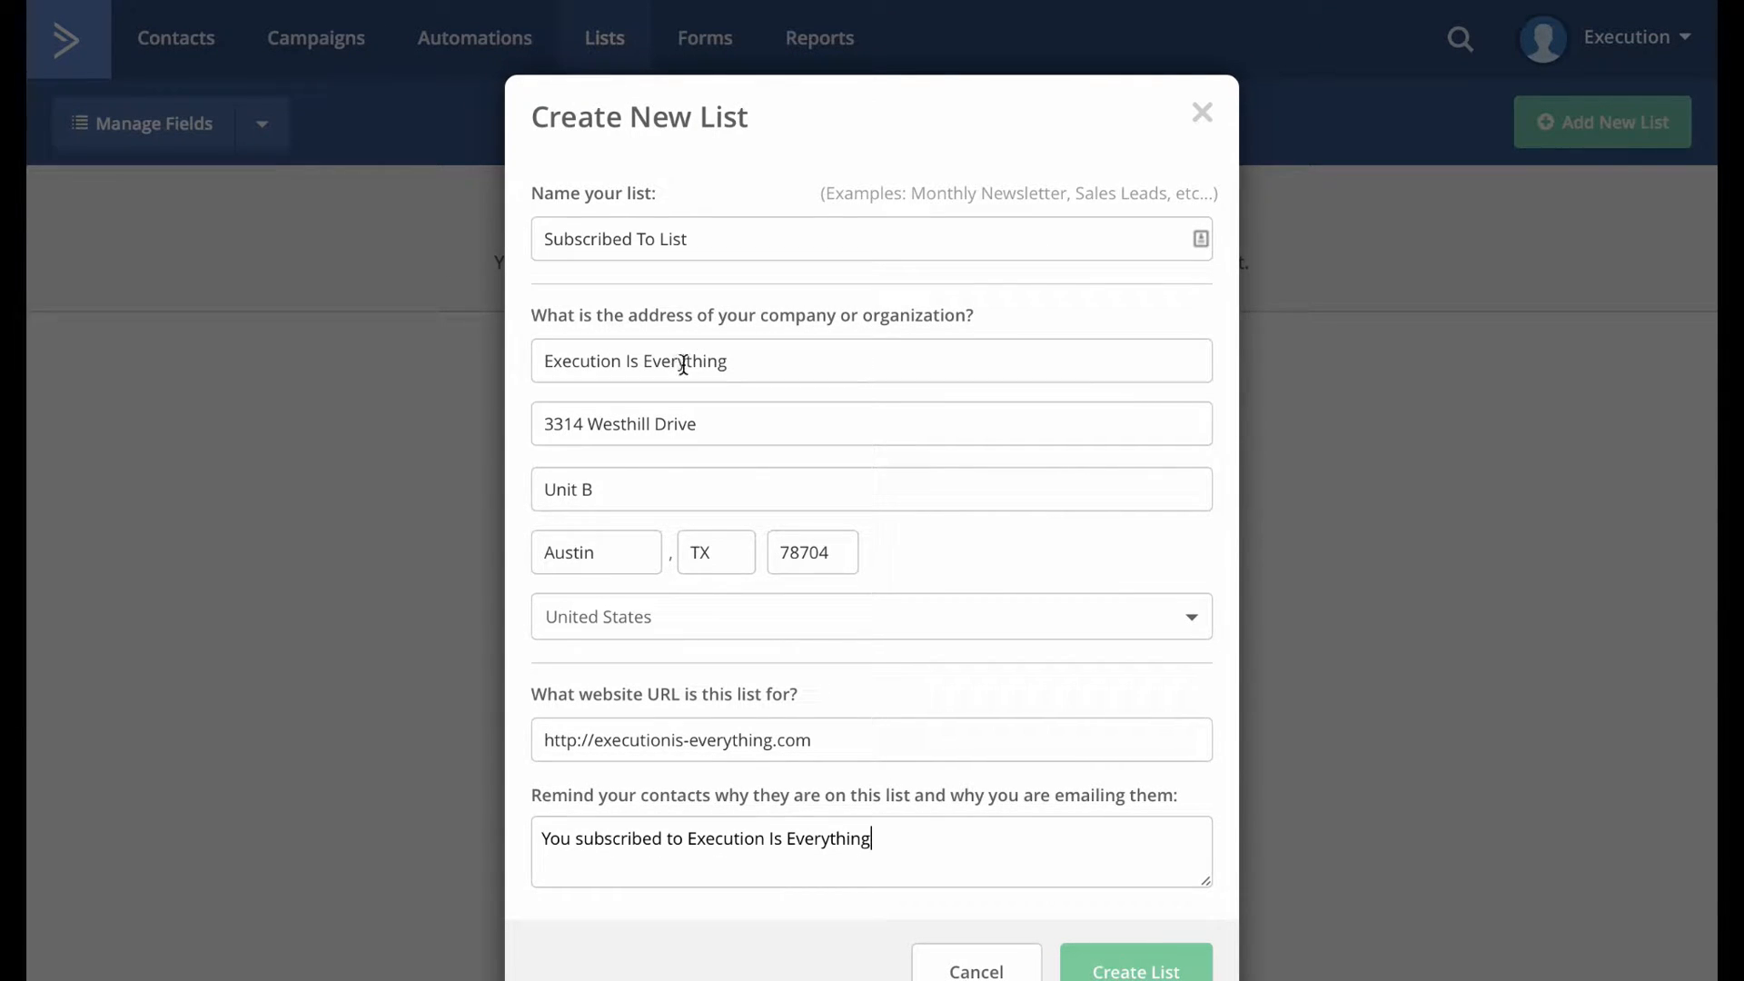
click(1151, 976)
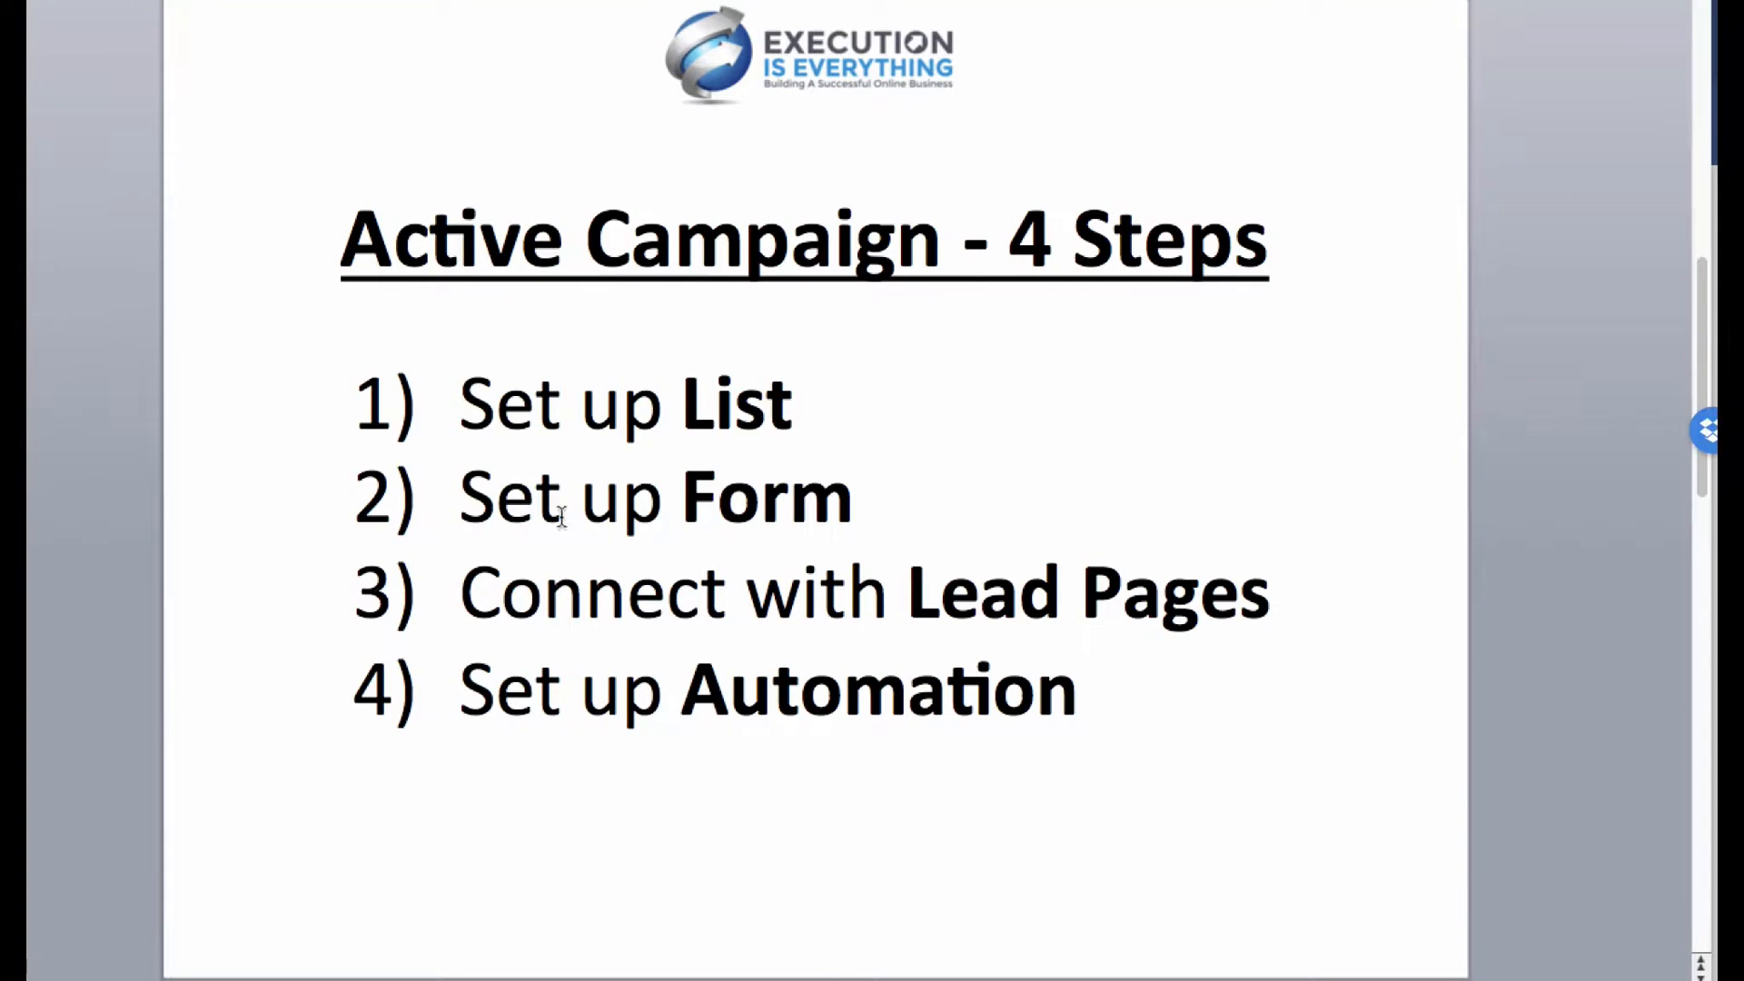
drag(562, 516, 854, 516)
click(854, 516)
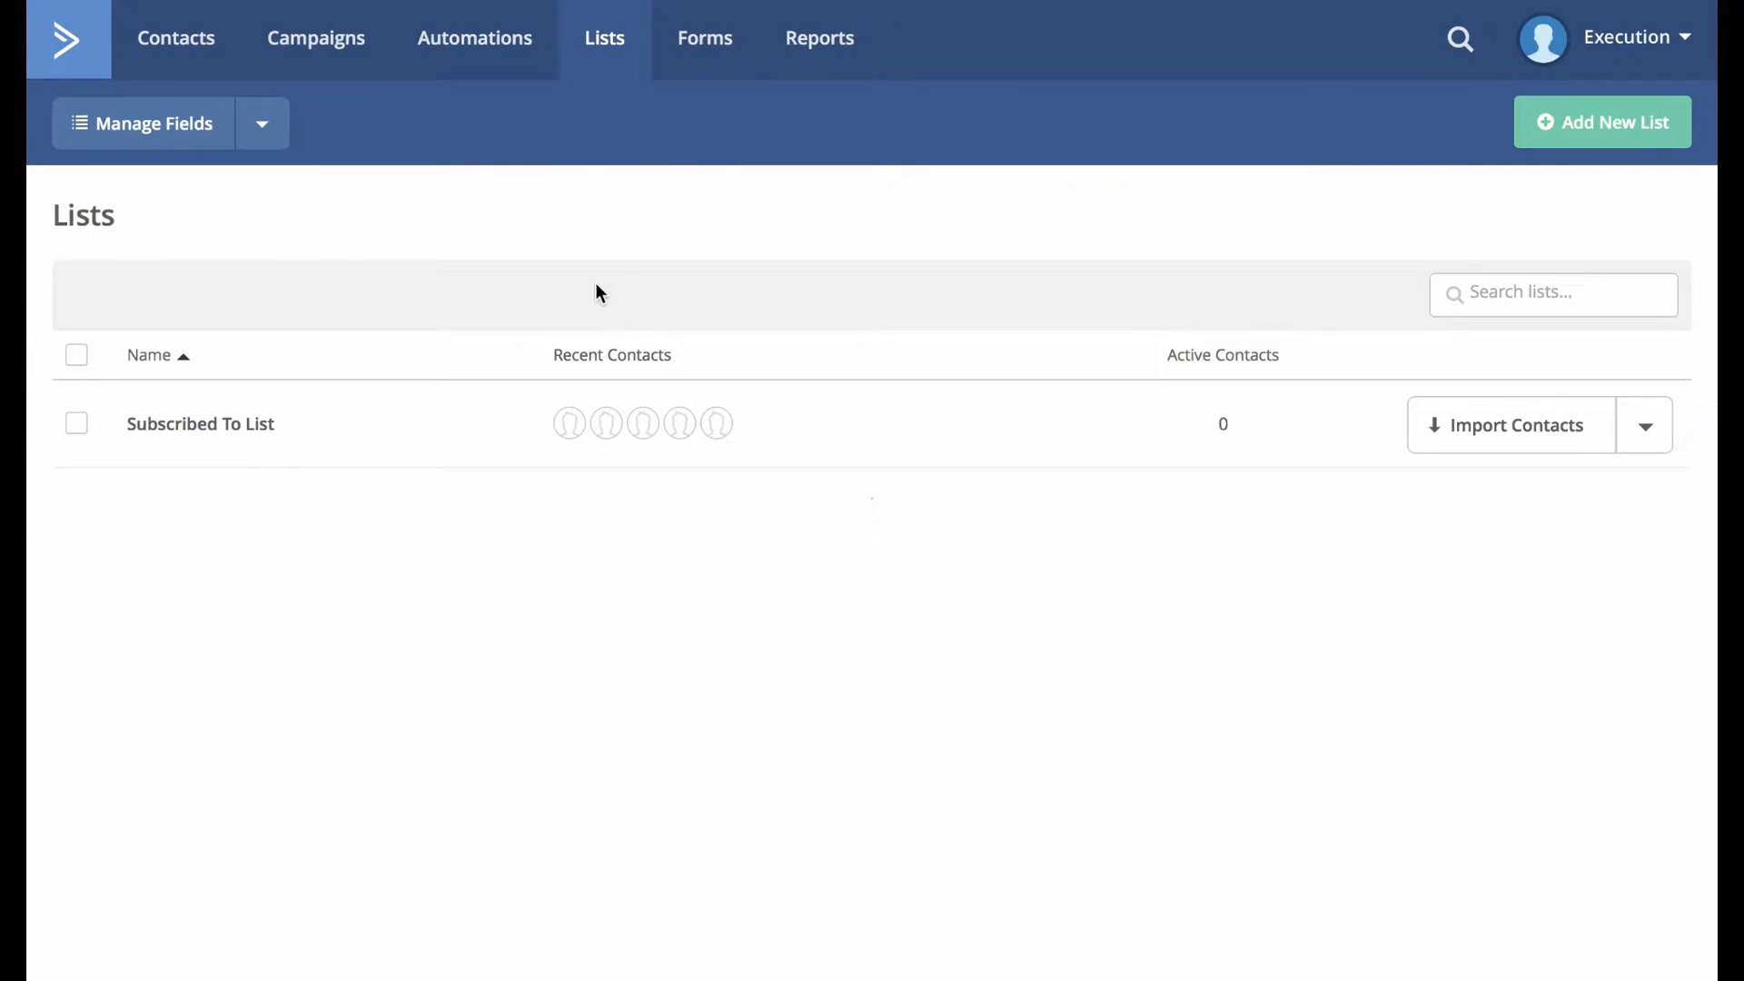
Create inline form 'Subscribed To List' with action Subscribe to List, targeting the Subscribed To List list.
click(717, 41)
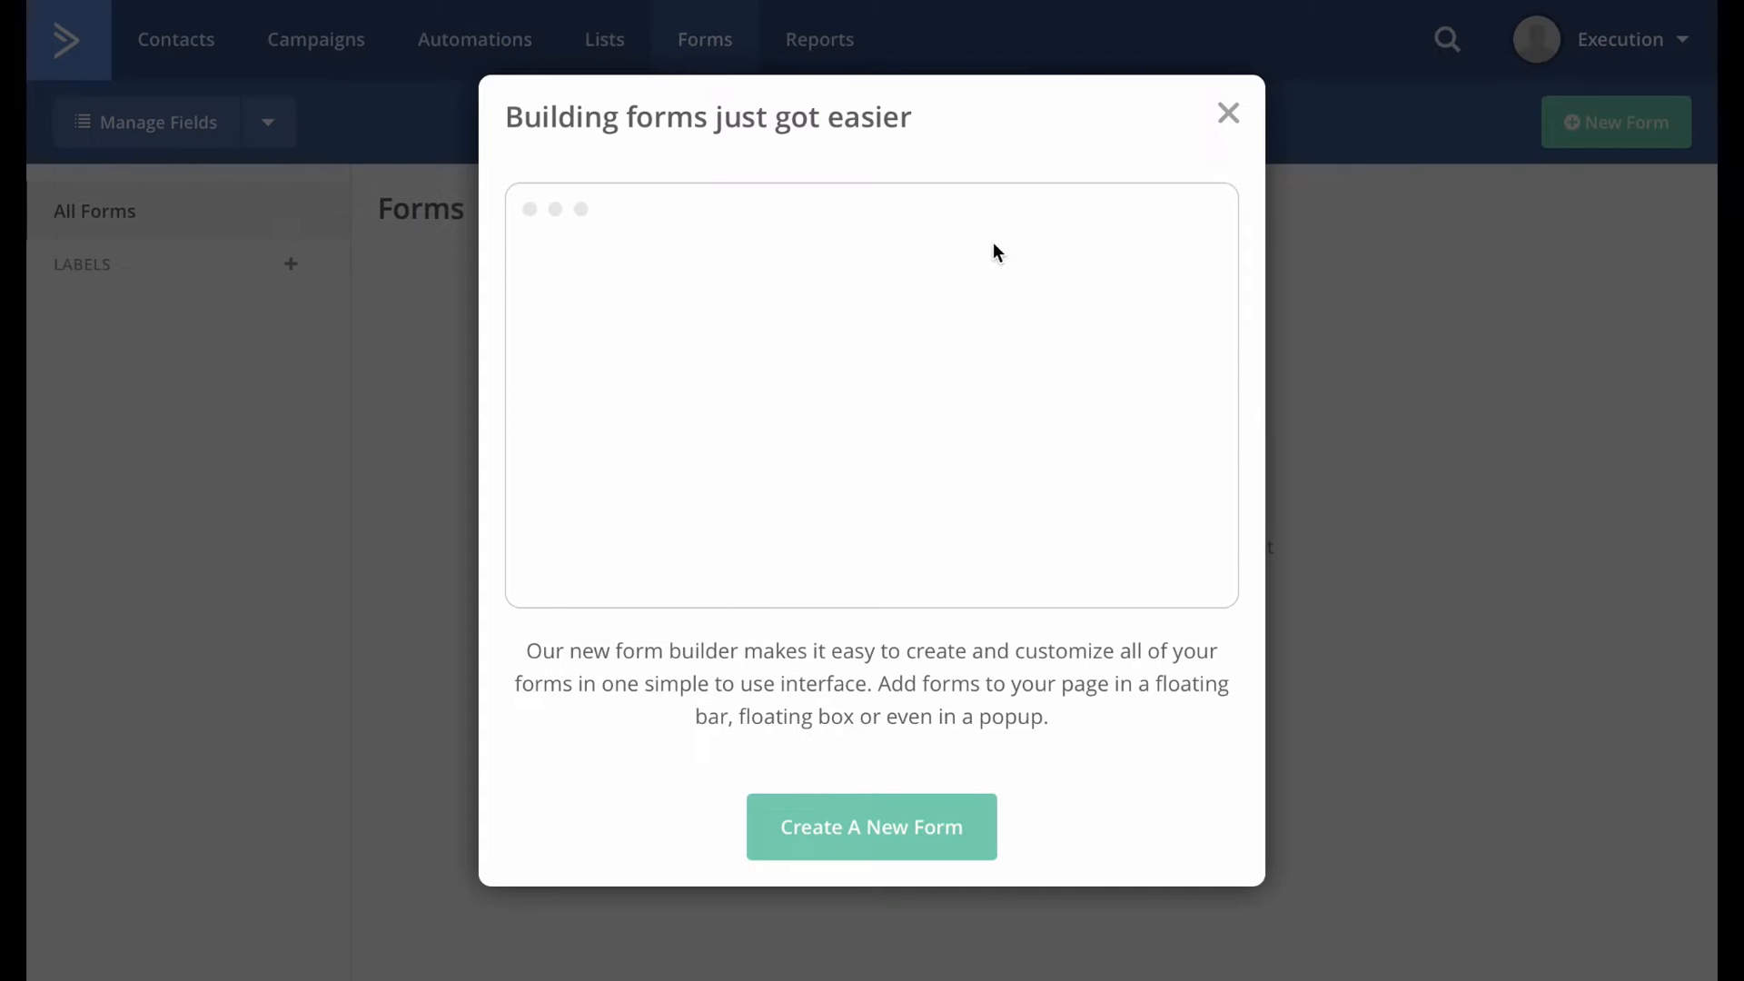
click(884, 845)
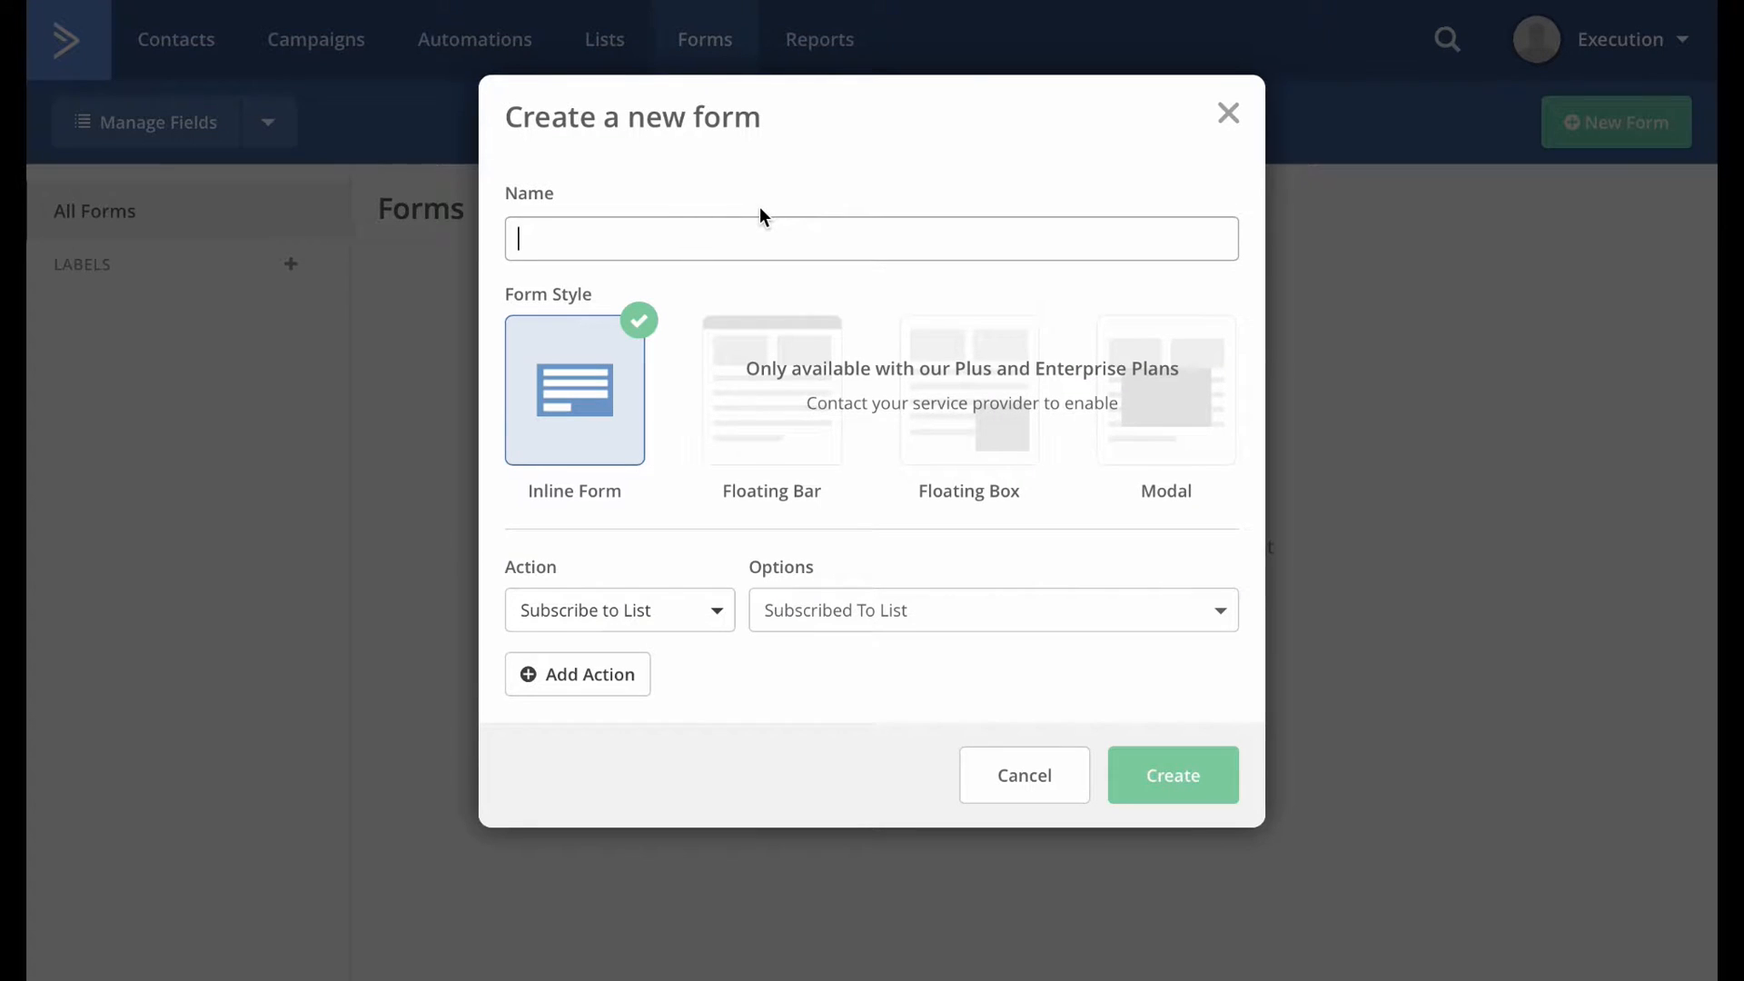
text(Subscribed To List)
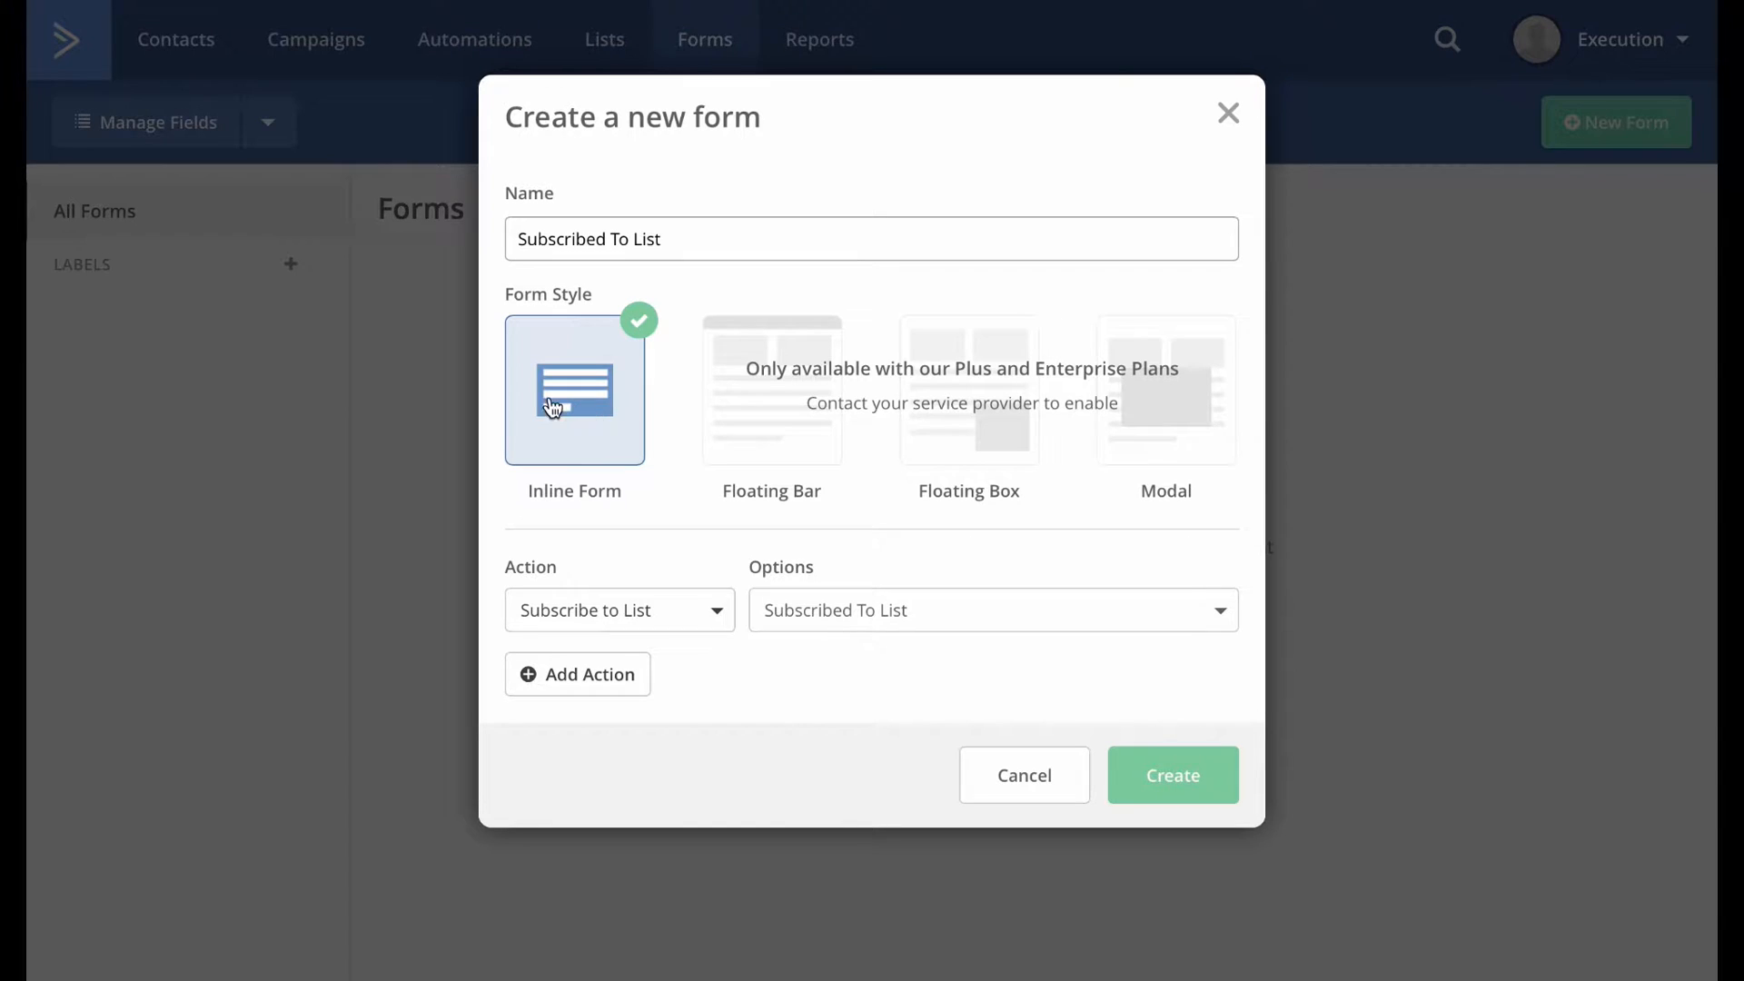
click(681, 625)
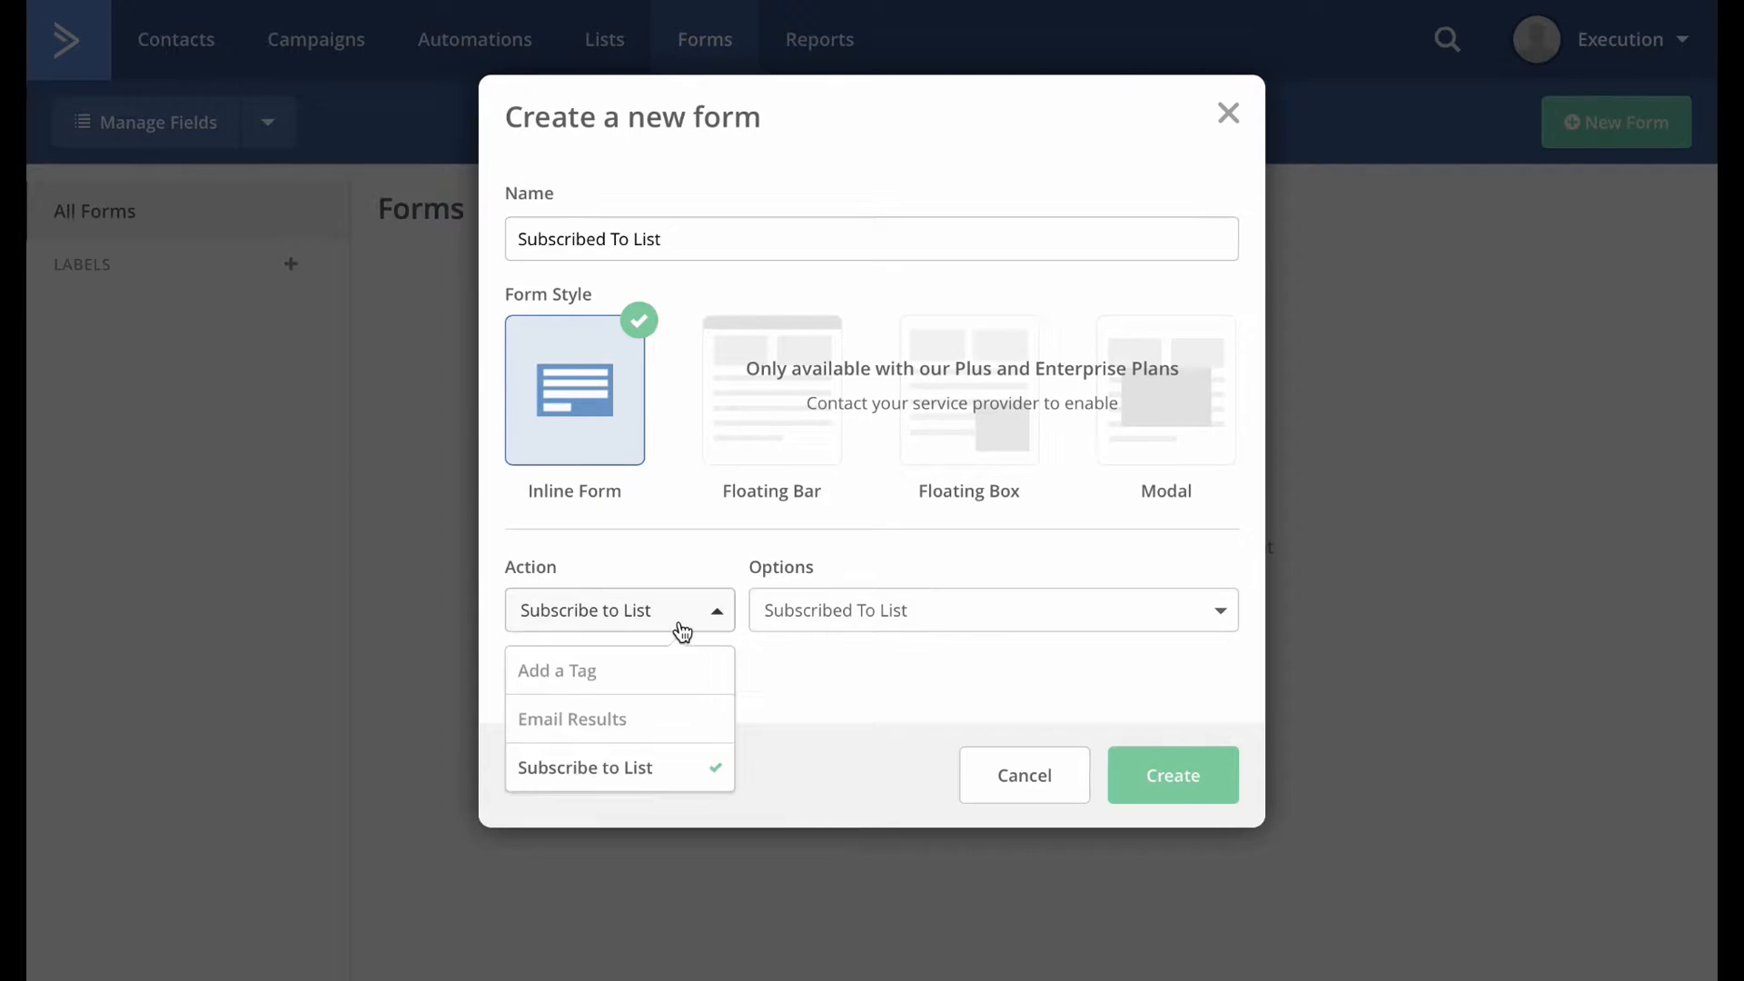
click(727, 623)
click(1022, 615)
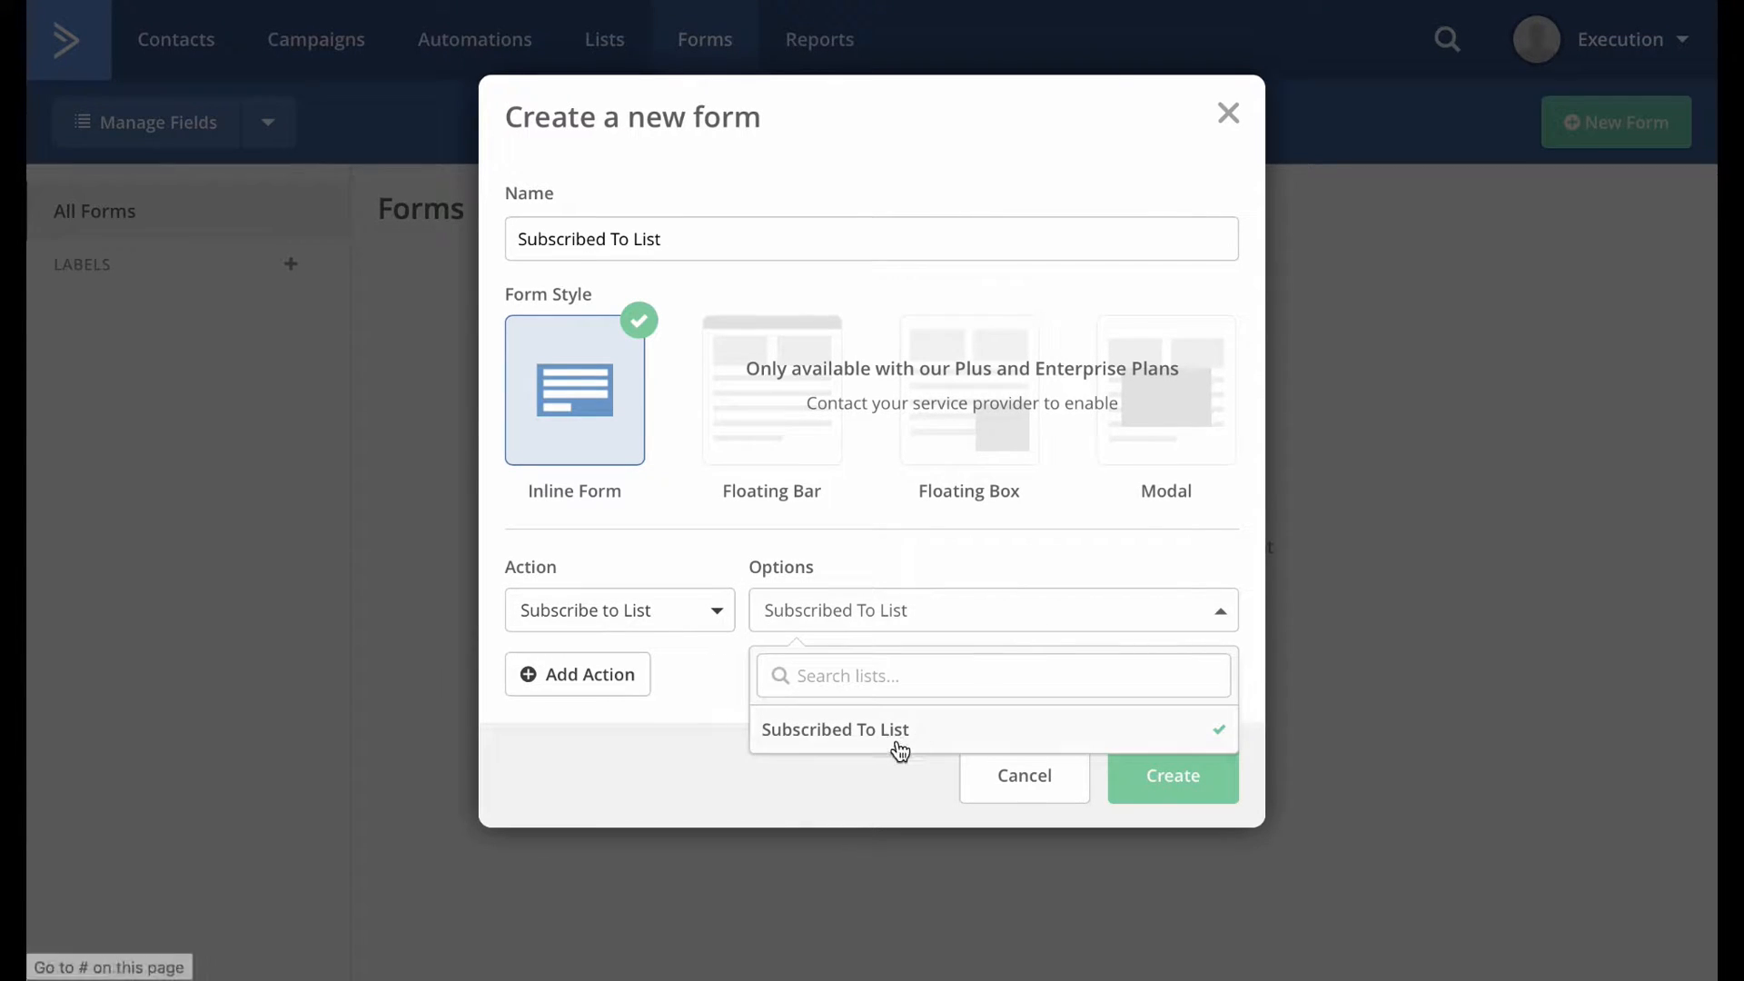
click(899, 743)
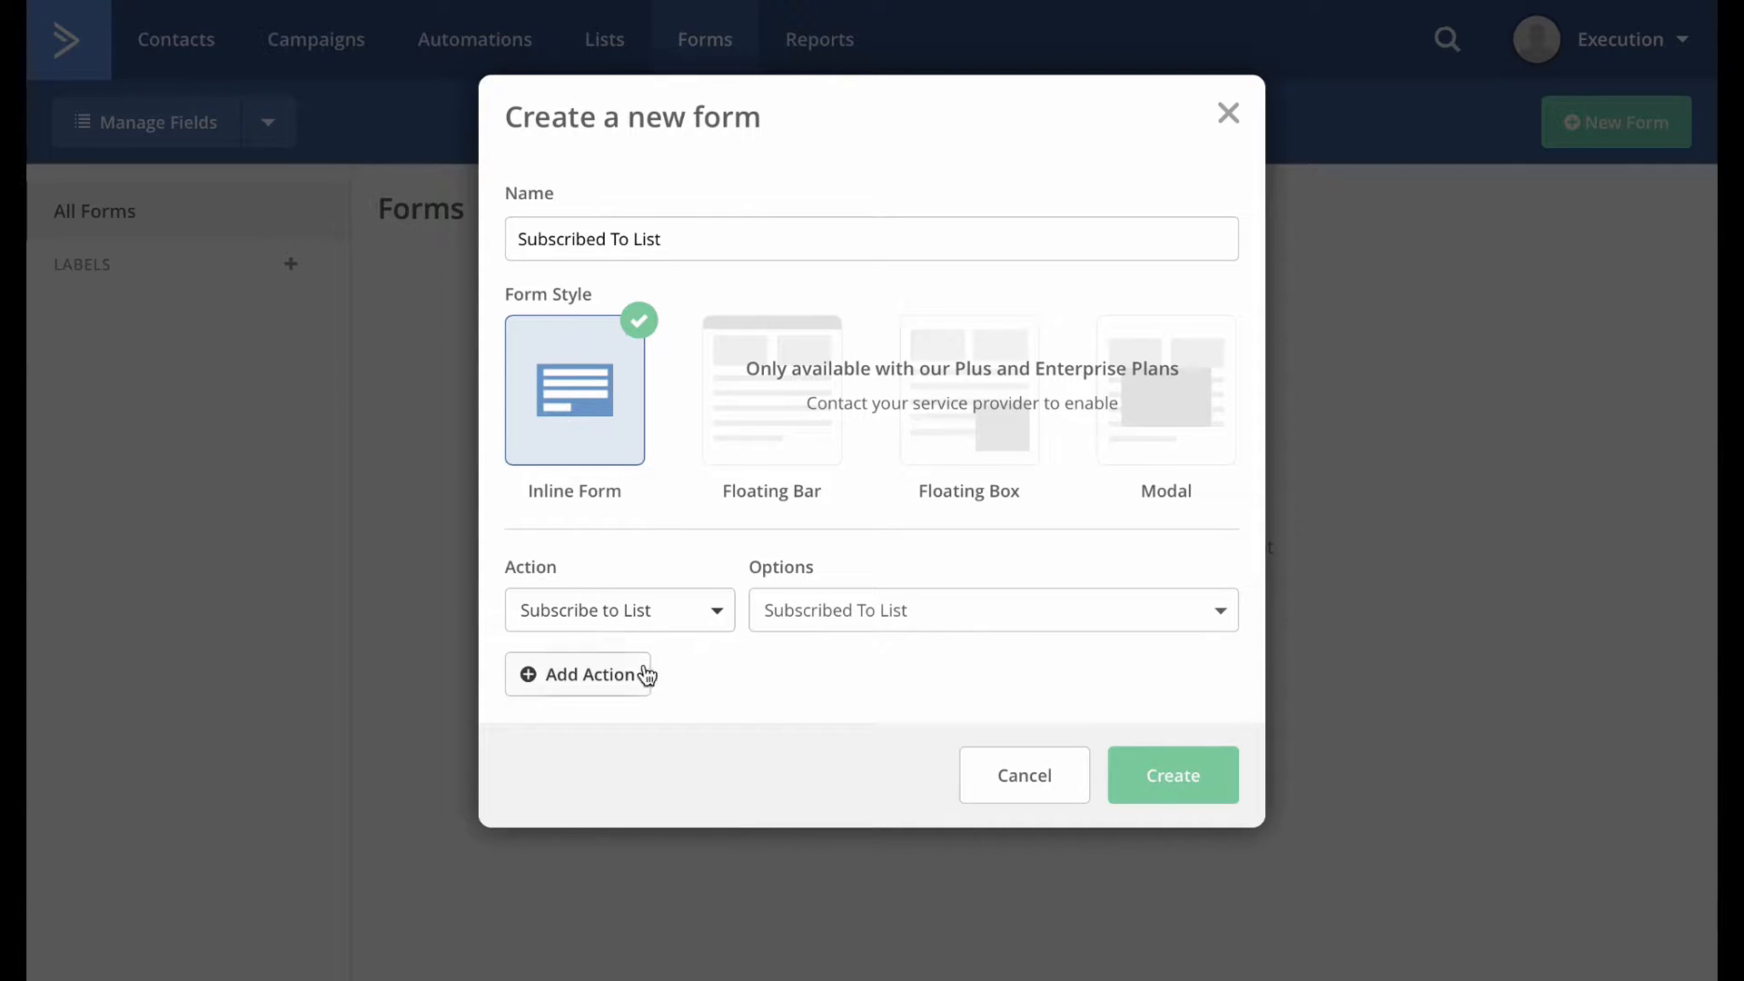
click(1199, 798)
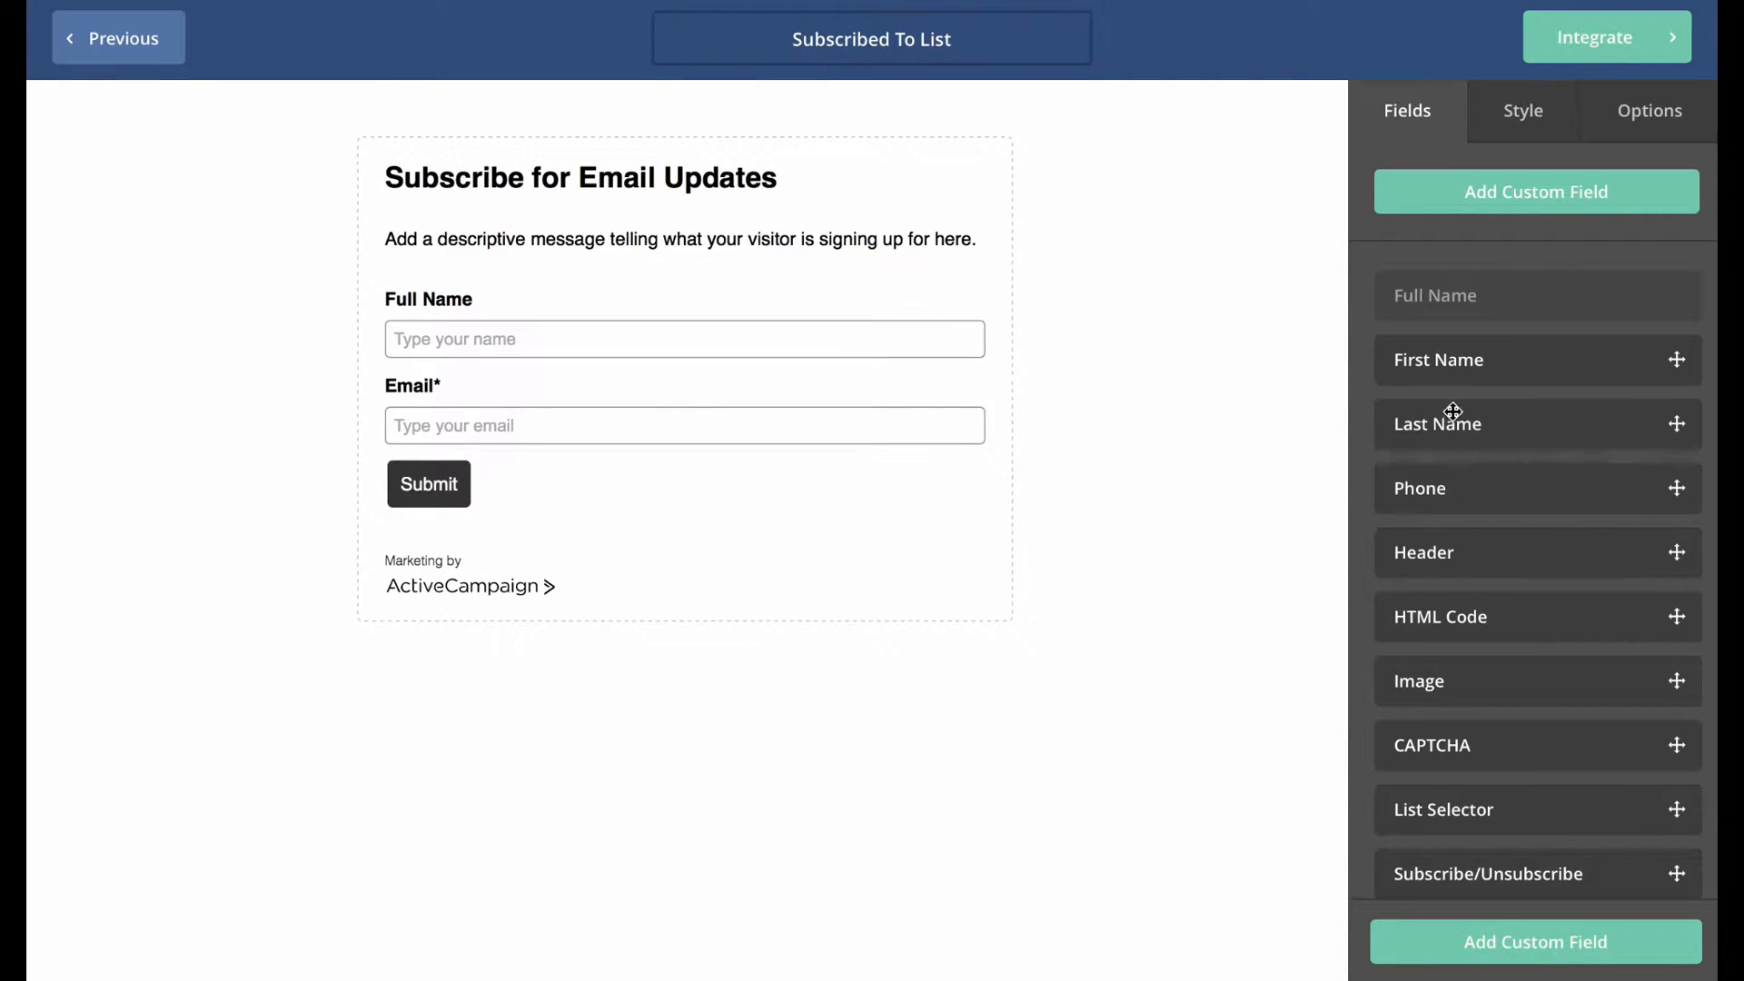
Add a Phone field between Full Name and Email, then remove it again.
drag(1483, 505, 759, 431)
click(1006, 433)
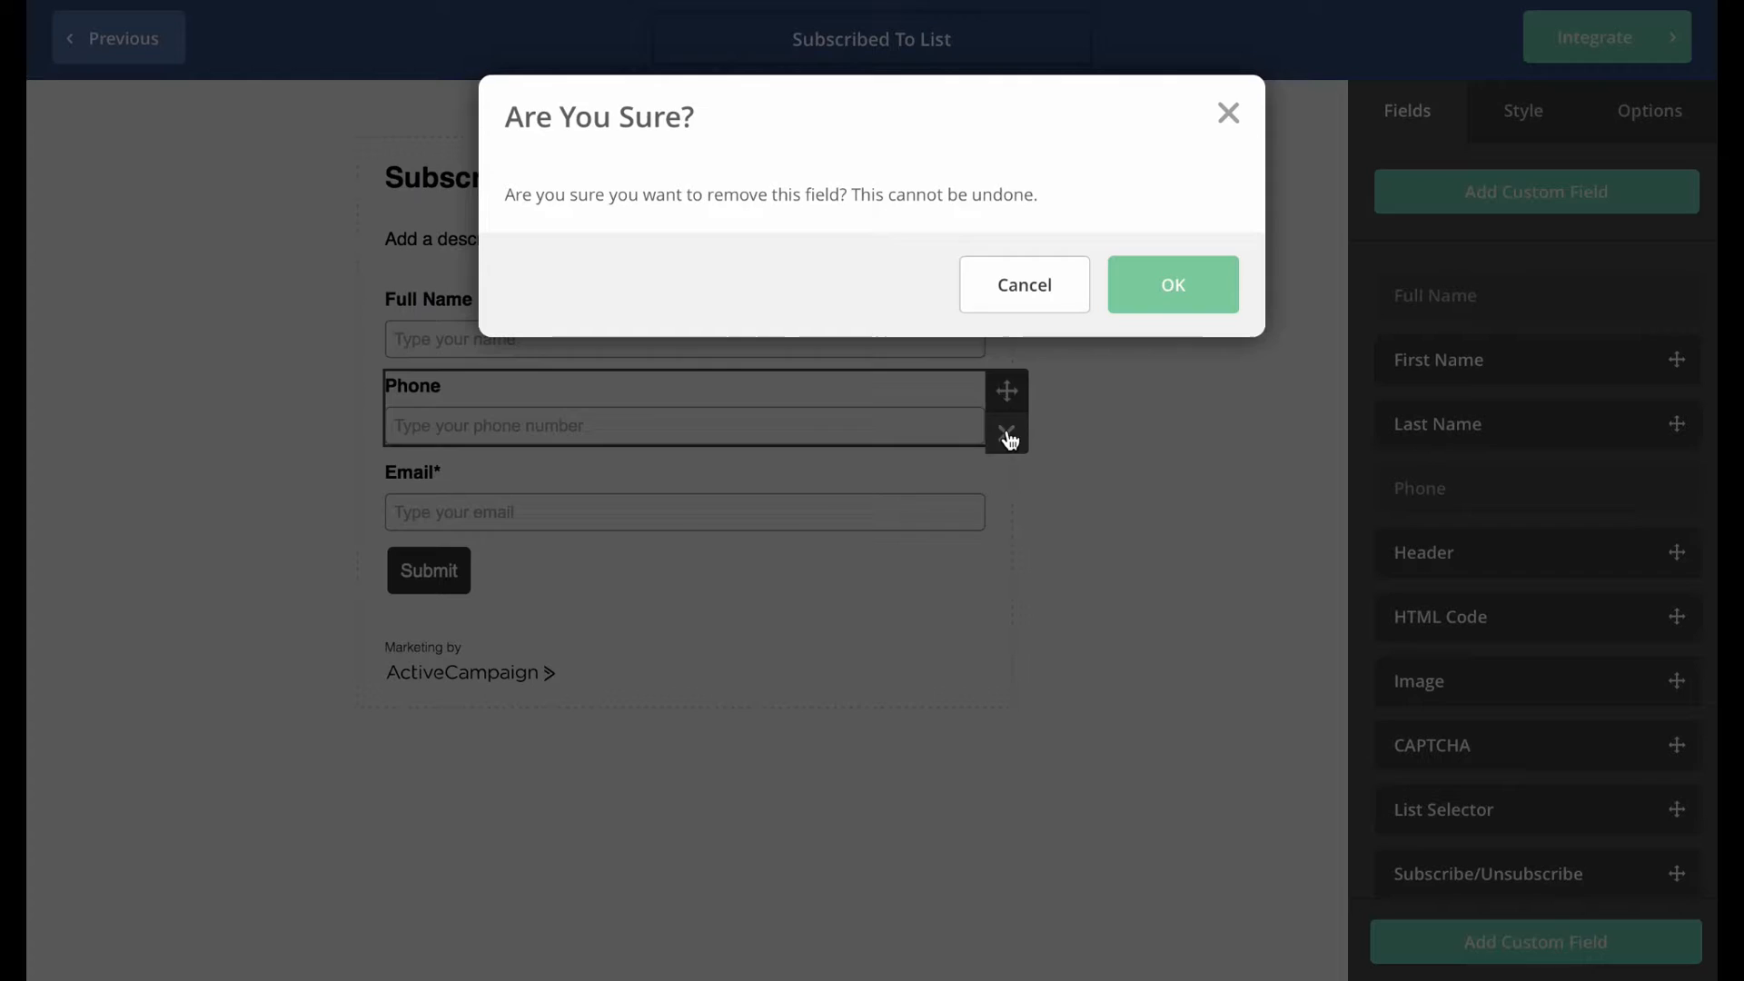
click(1161, 283)
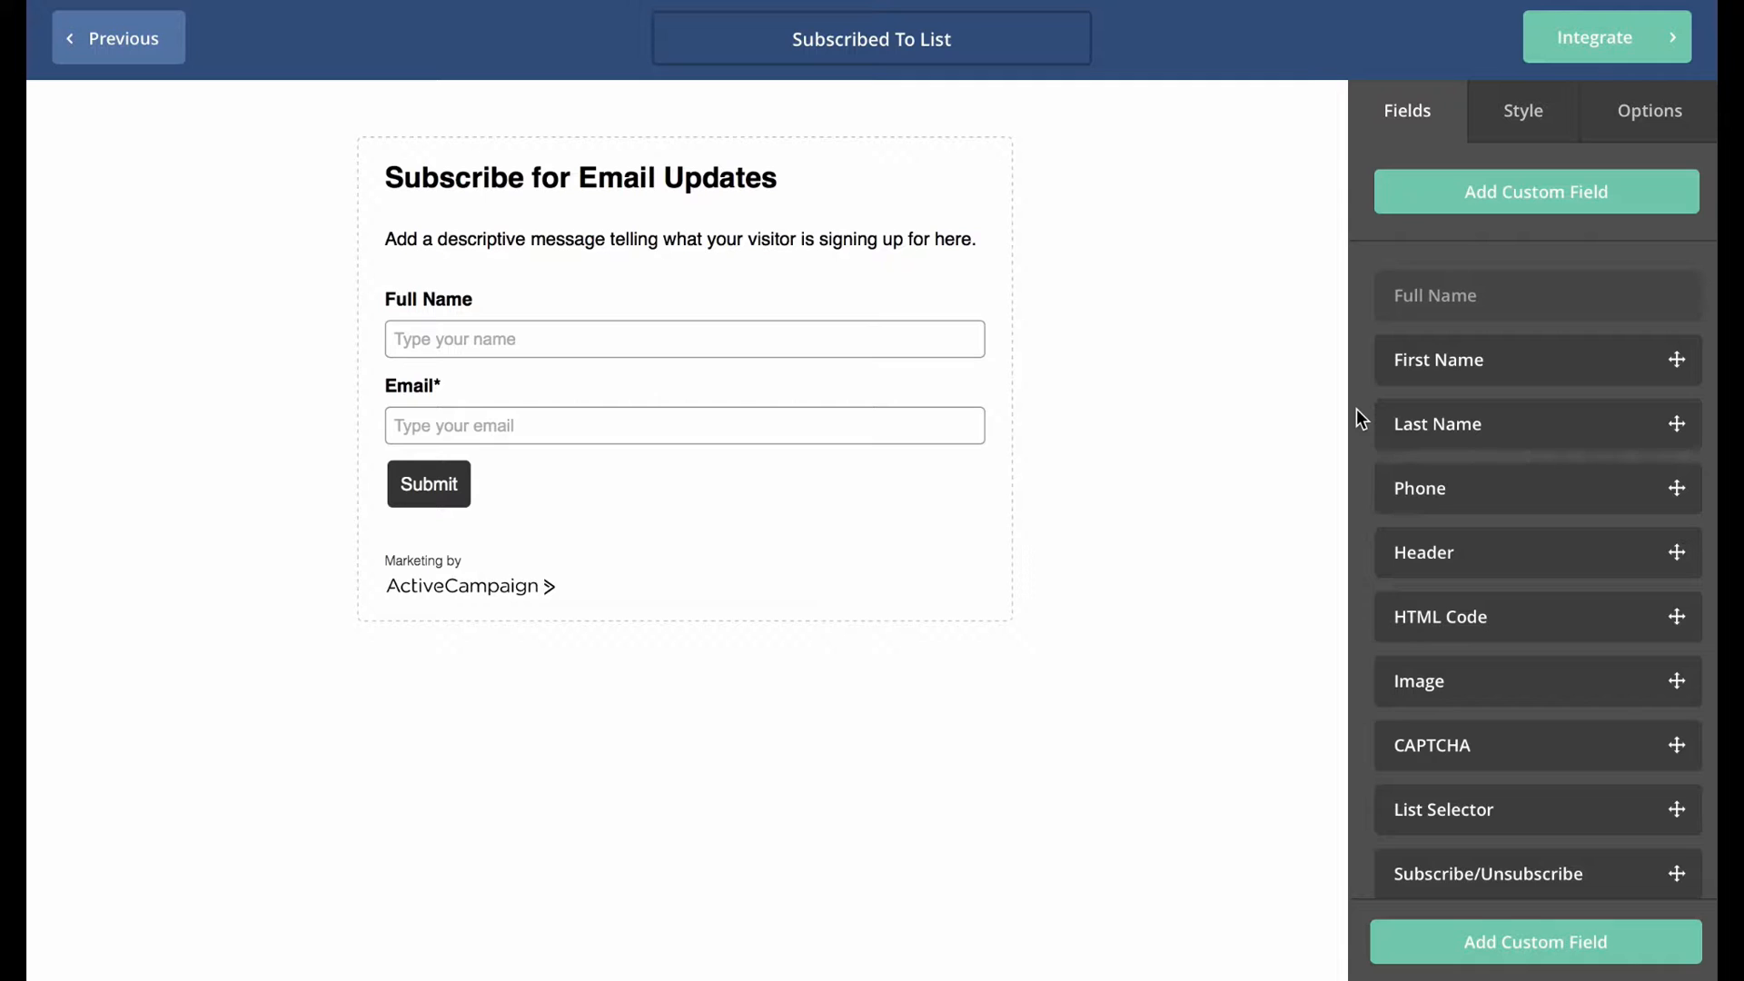
Relabel the Full Name field as First Name and bring up the form's Options settings.
click(414, 289)
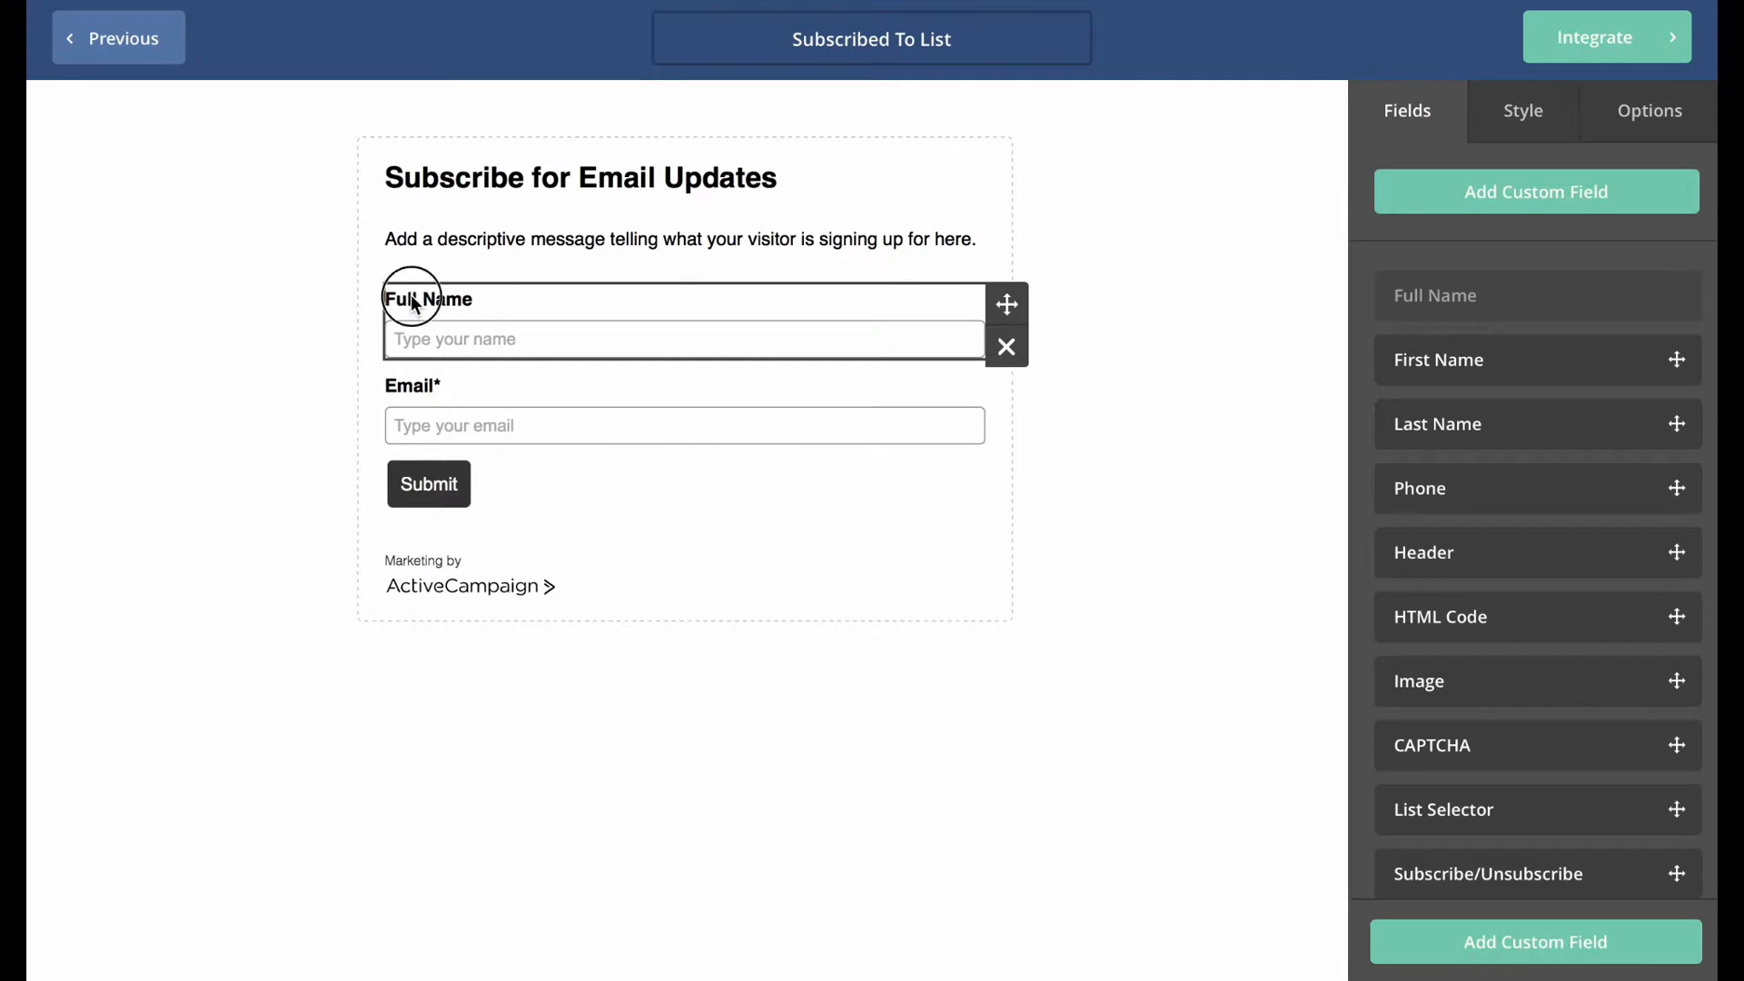
click(1424, 207)
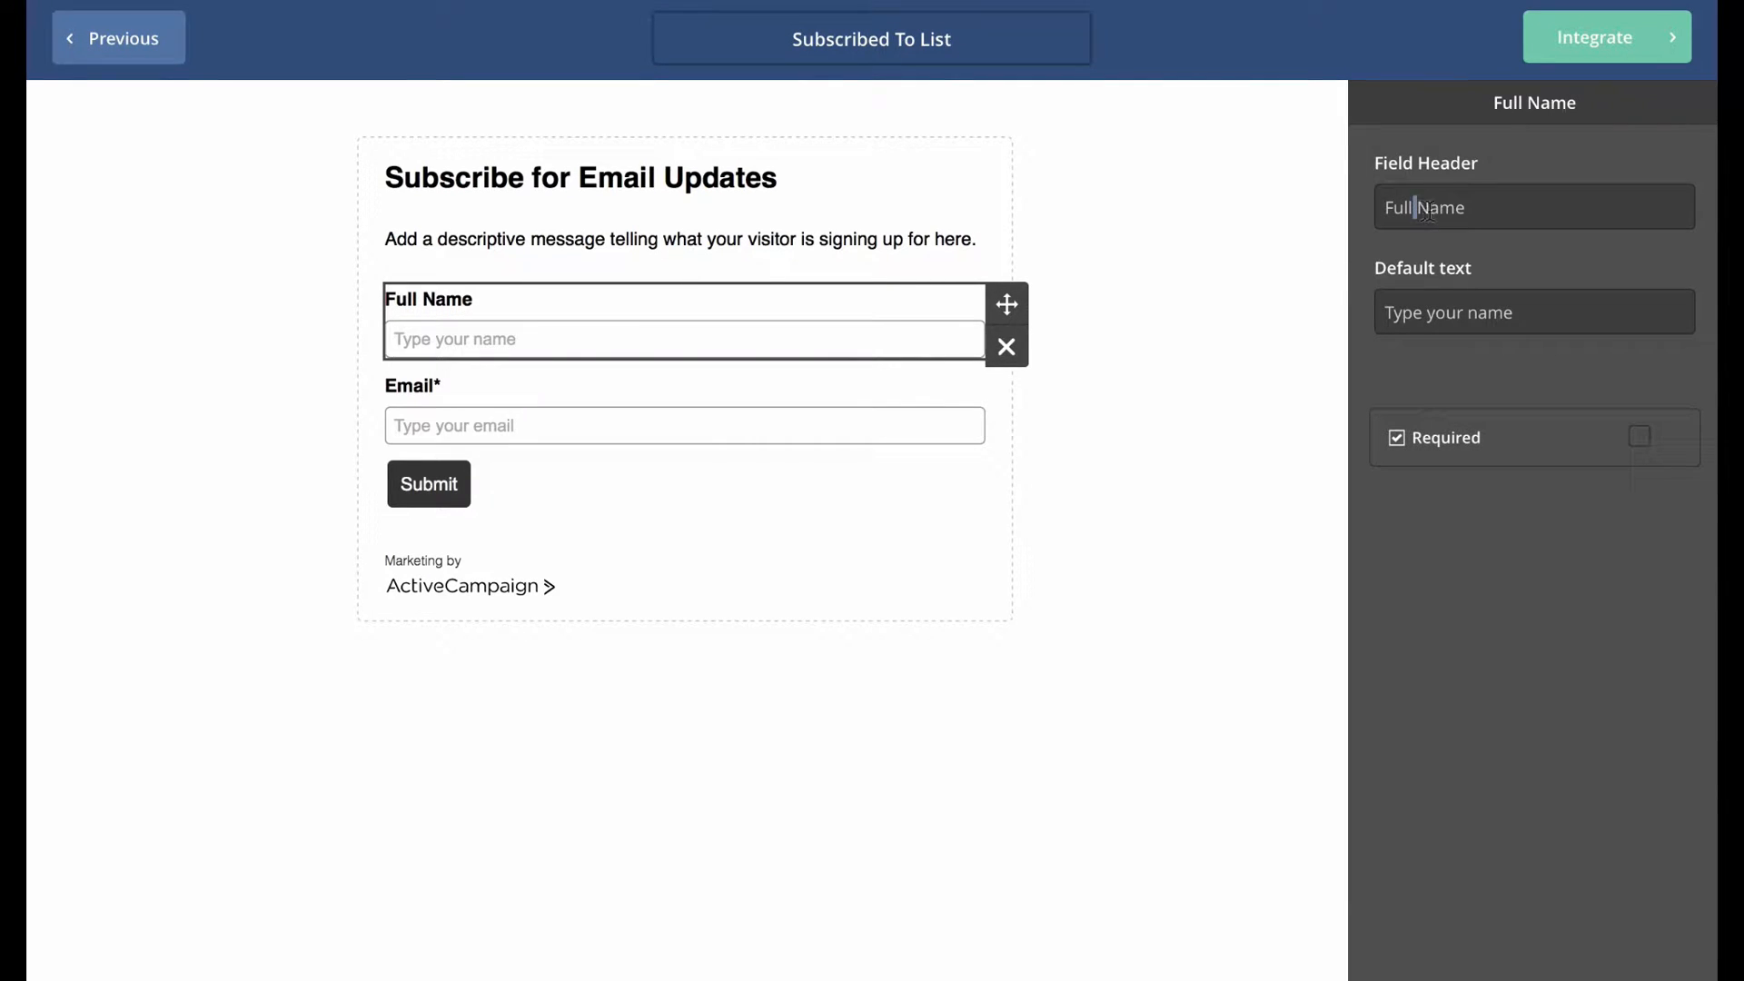
key(BackSpace)
key(BackSpace)
key(BackSpace)
key(BackSpace)
key(BackSpace)
text(First)
click(1232, 346)
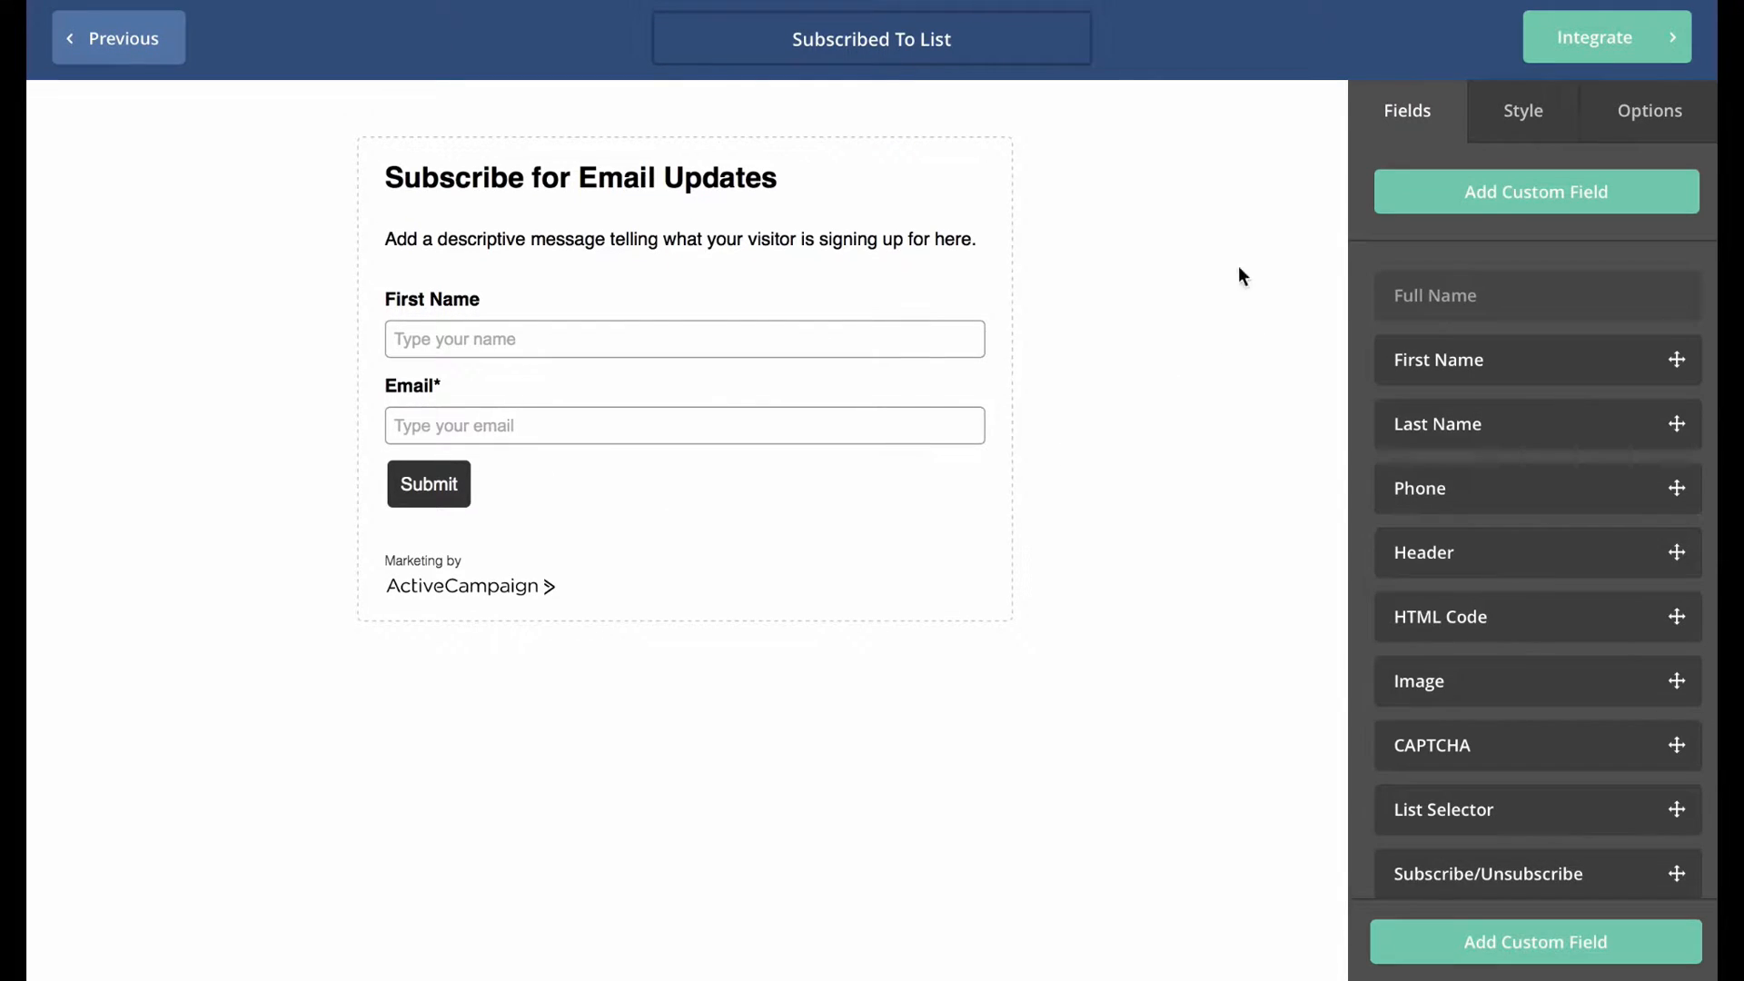
click(1635, 116)
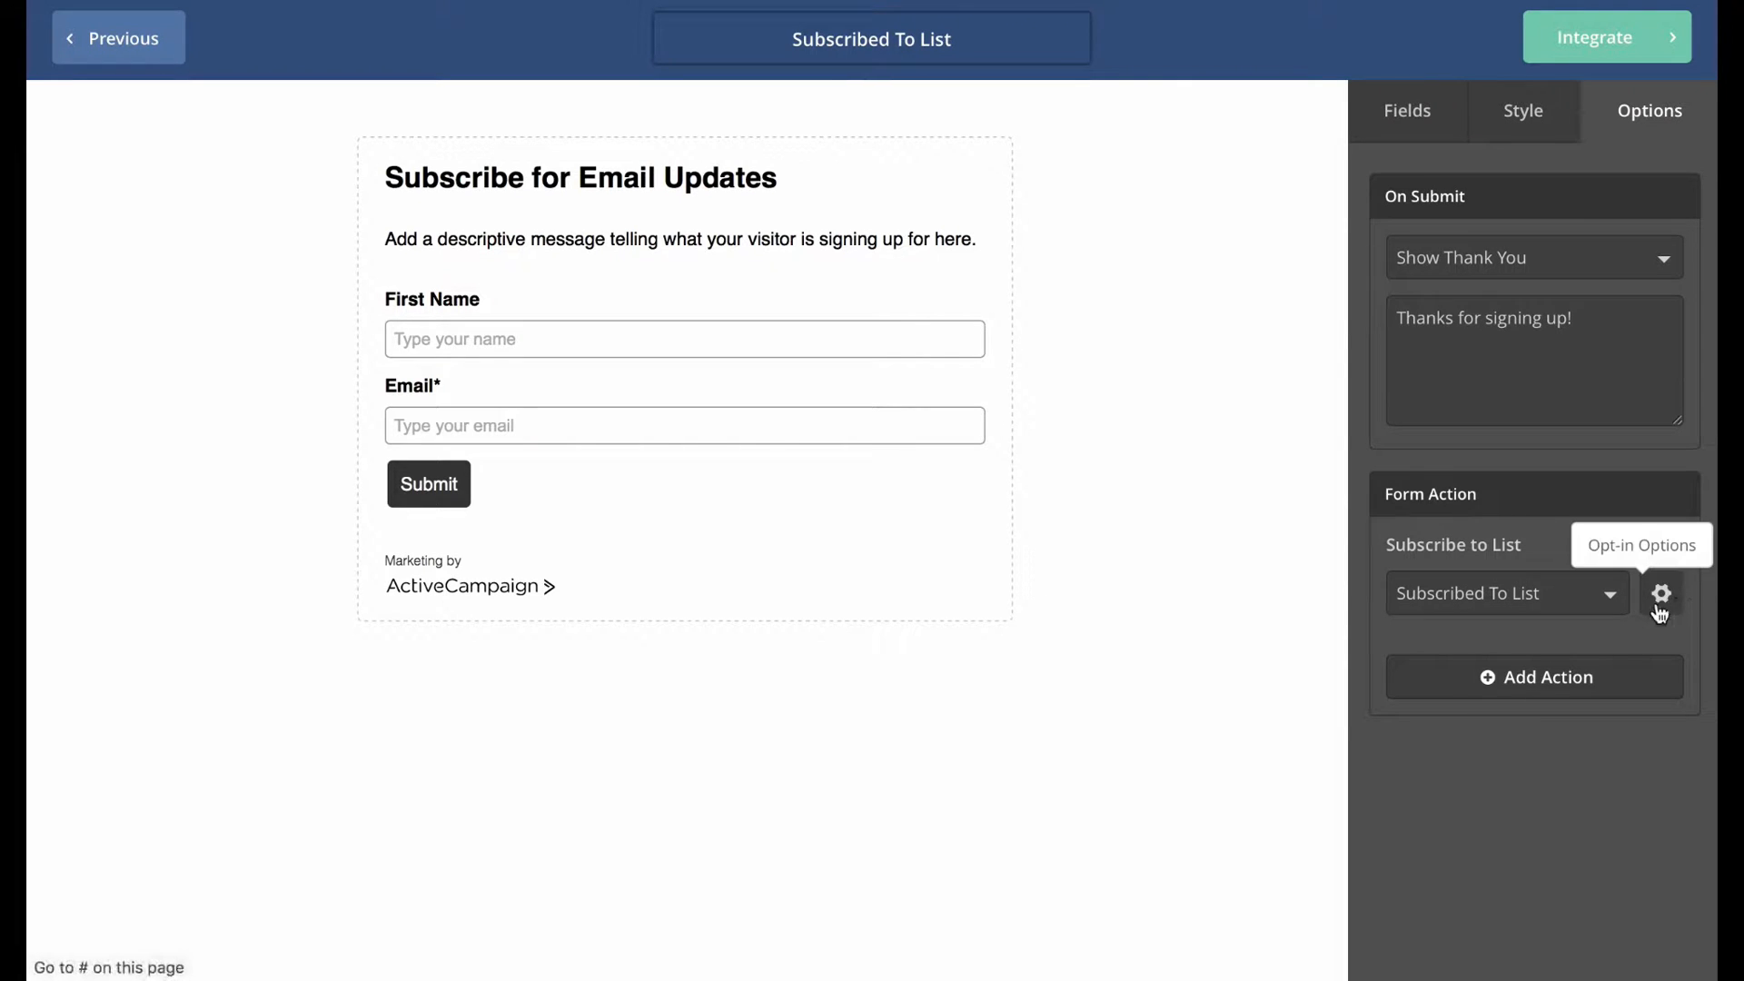
Add an Email Results action mailing submissions to the owner, subject 'Execution Is Everything Subscription'.
click(1530, 662)
click(662, 247)
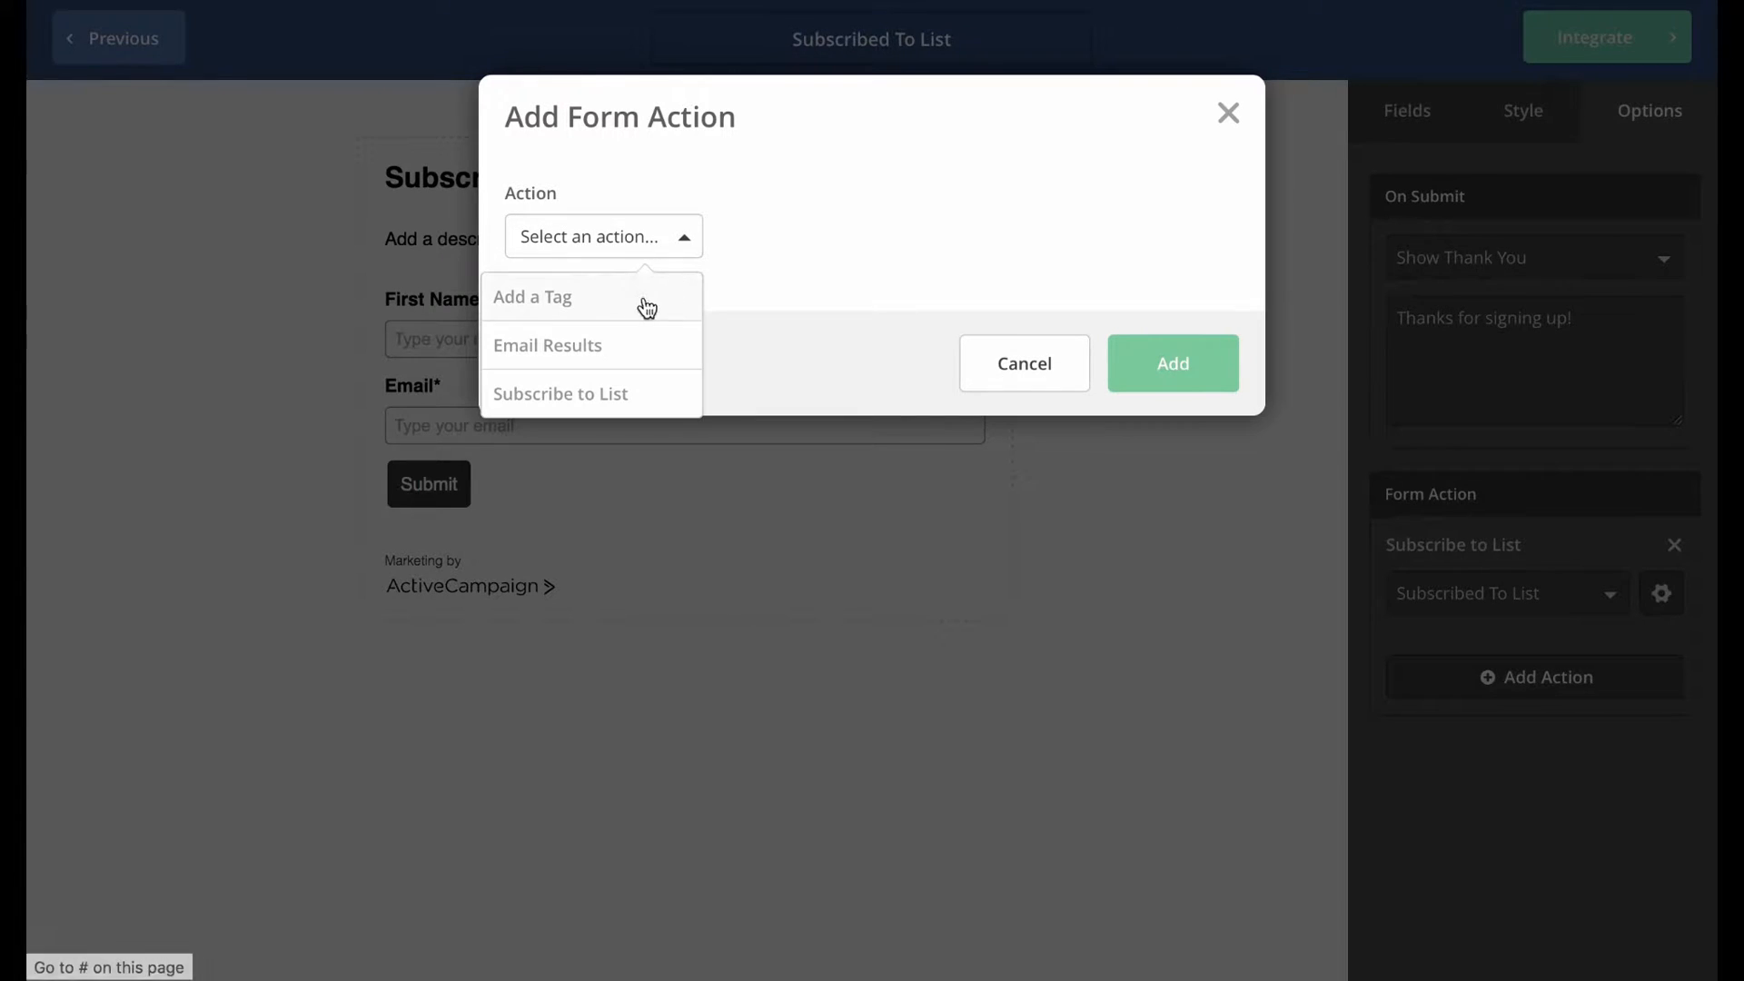
click(574, 360)
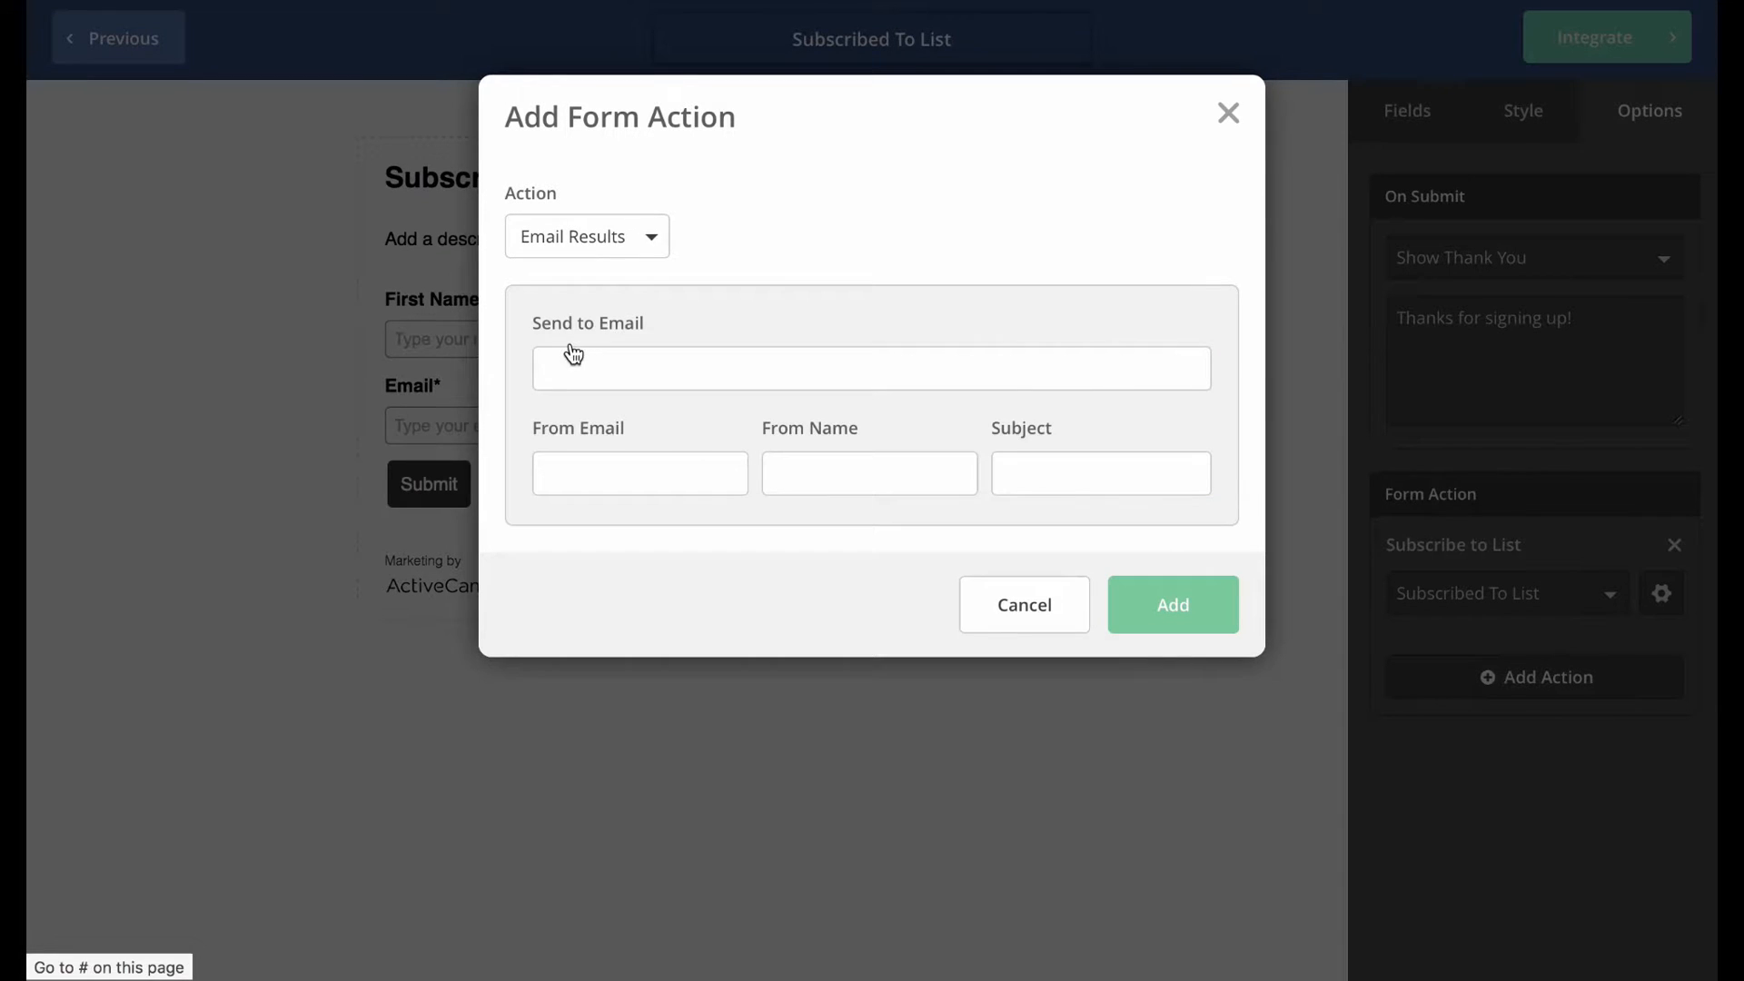
click(646, 359)
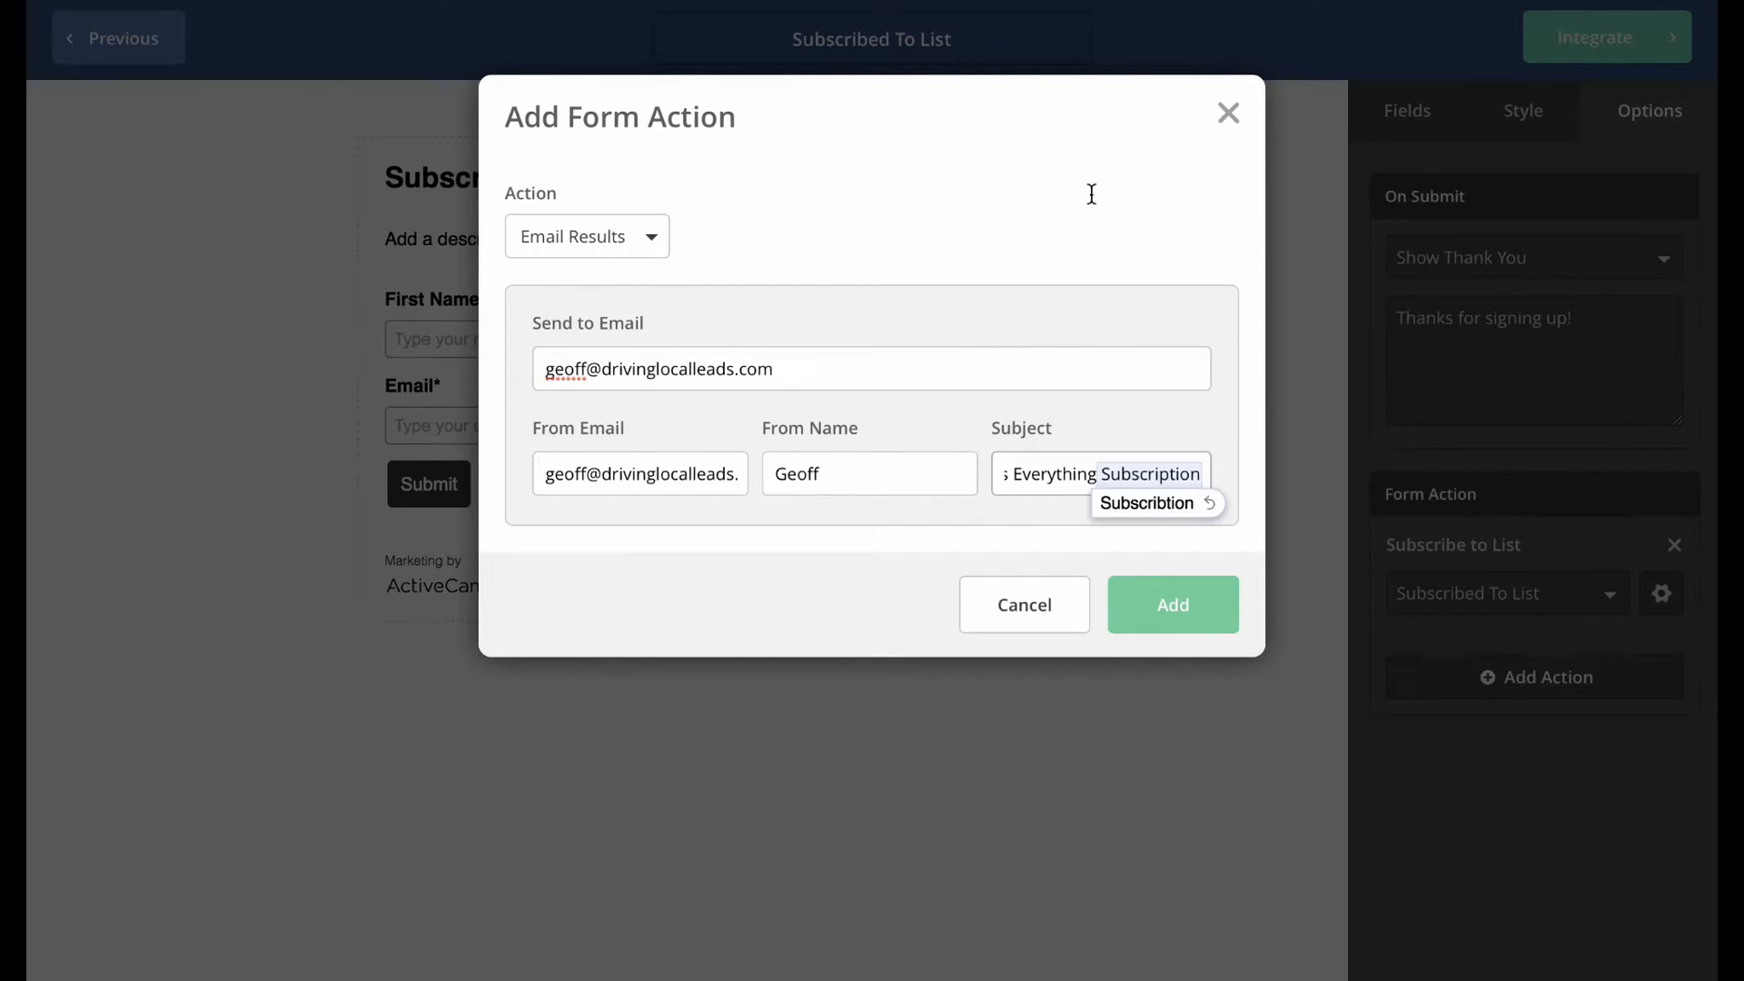
click(1090, 193)
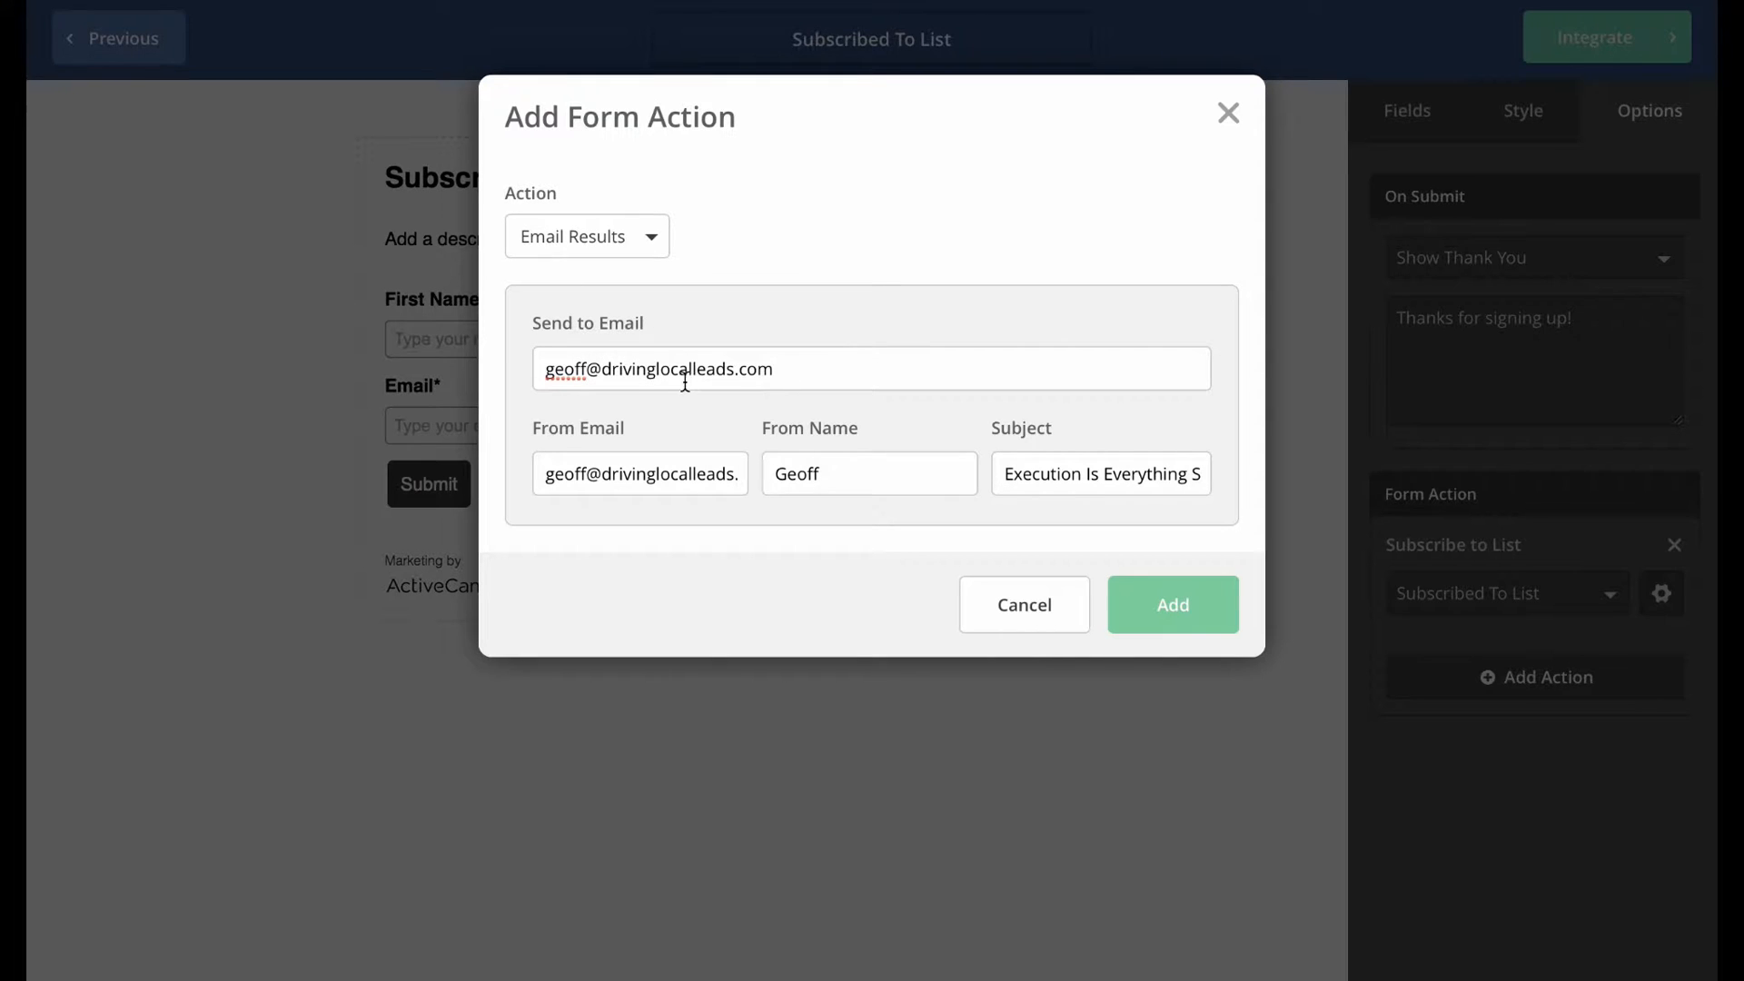
click(831, 472)
click(1013, 488)
drag(1079, 477, 1258, 475)
click(1159, 479)
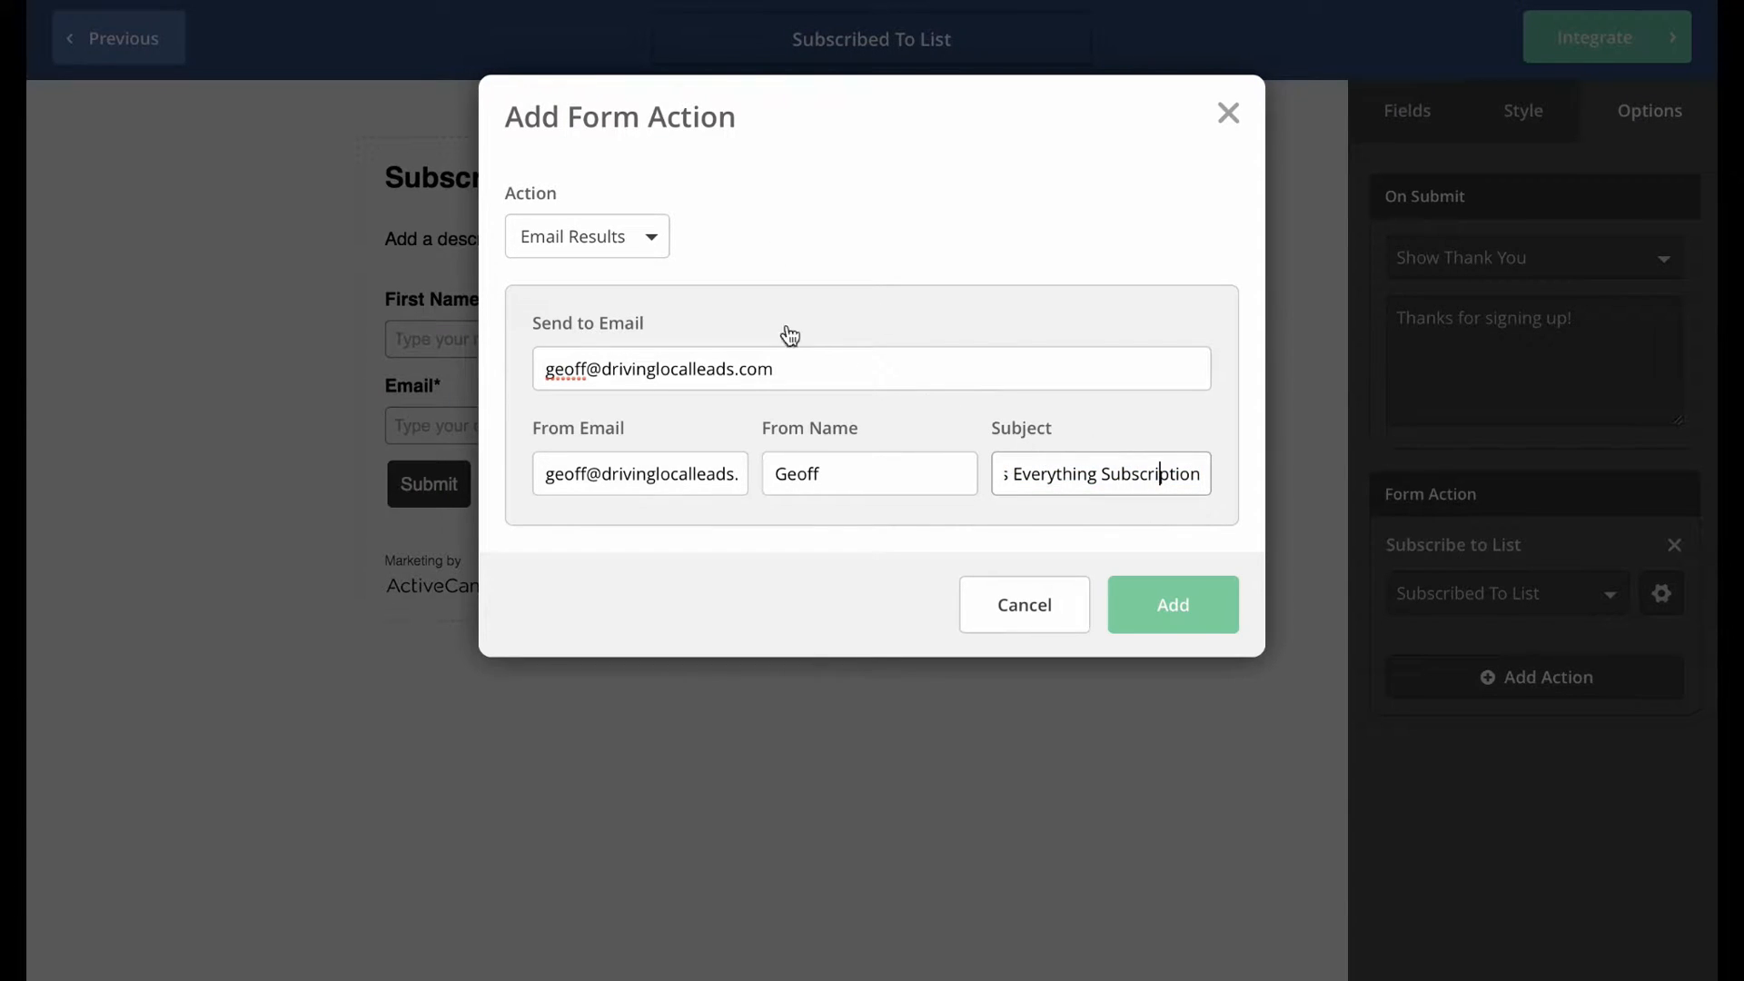
click(1189, 611)
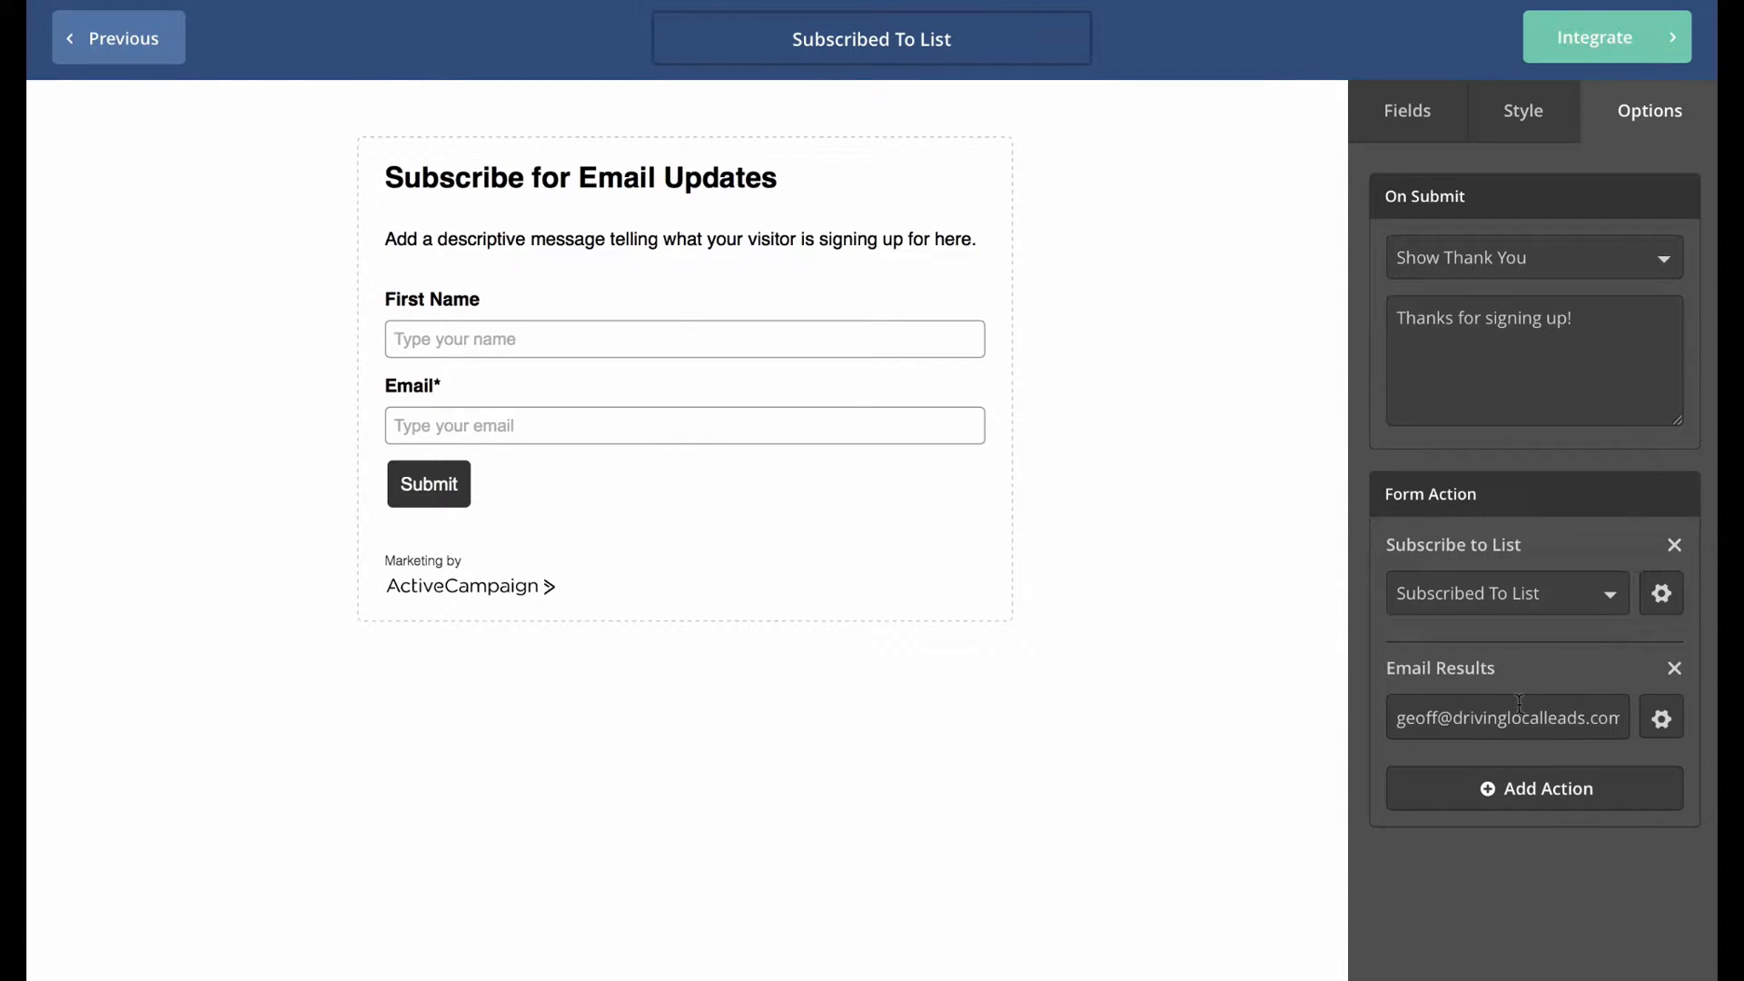
Select the form's Simple Embed code on the Integrate Your Form page for copying.
click(1593, 37)
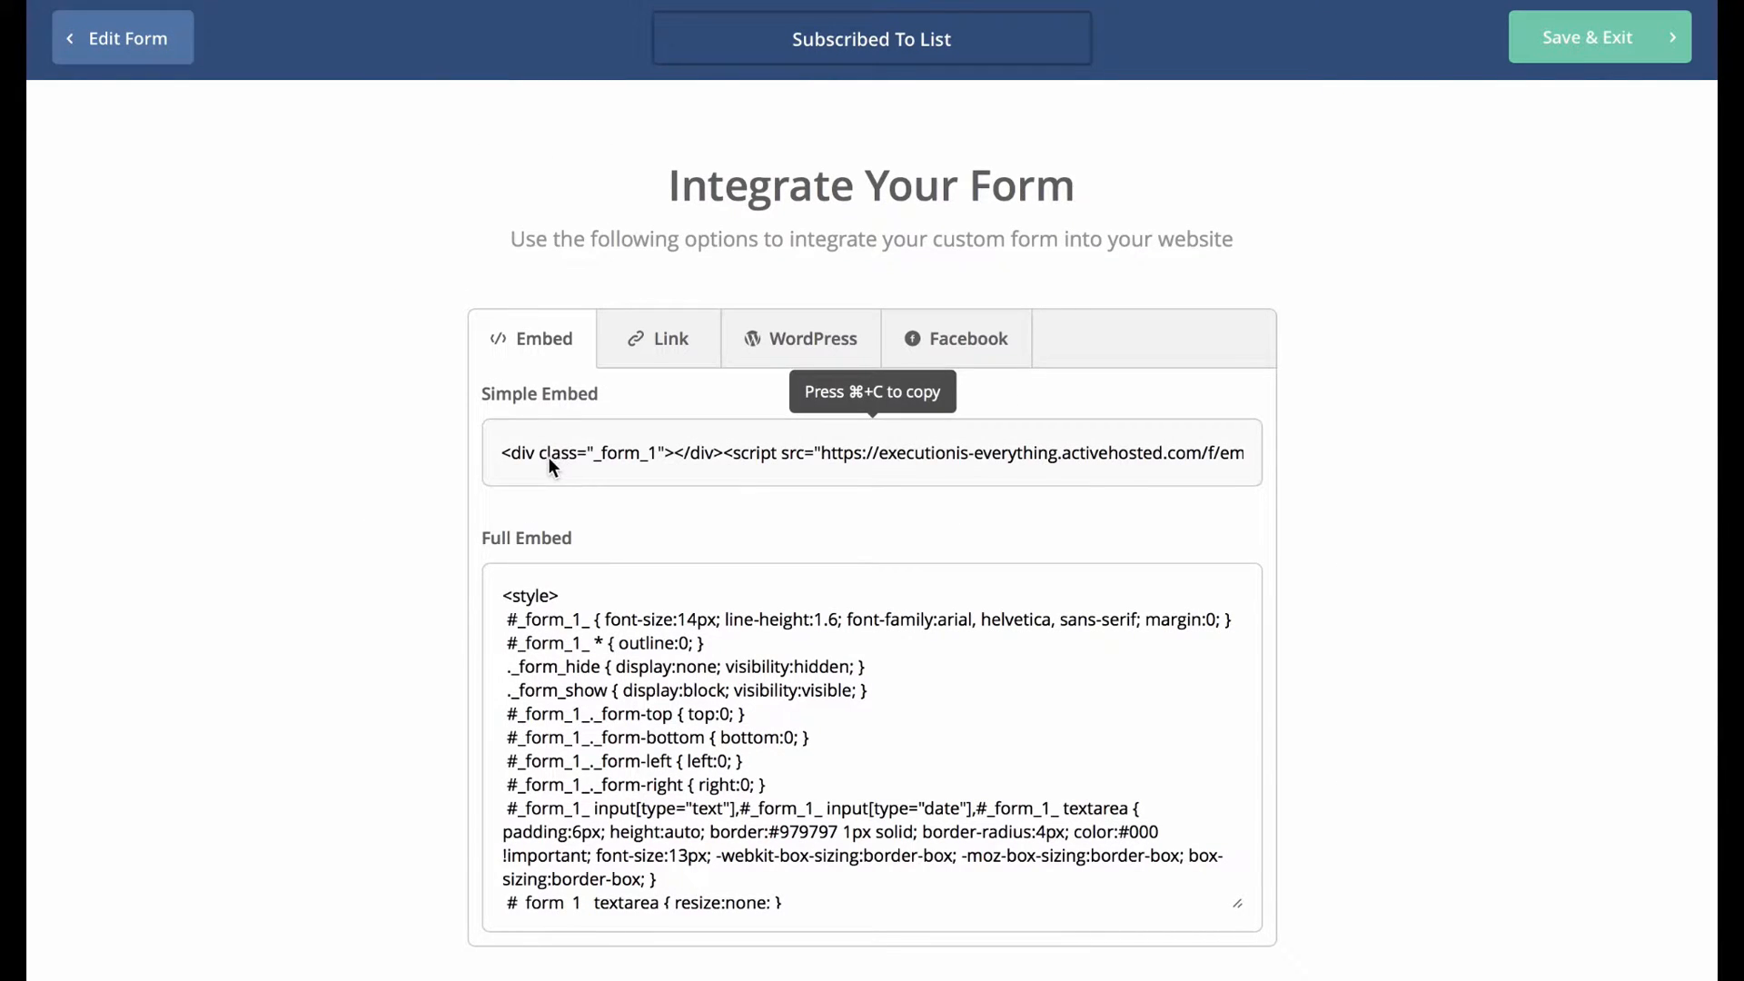
click(650, 455)
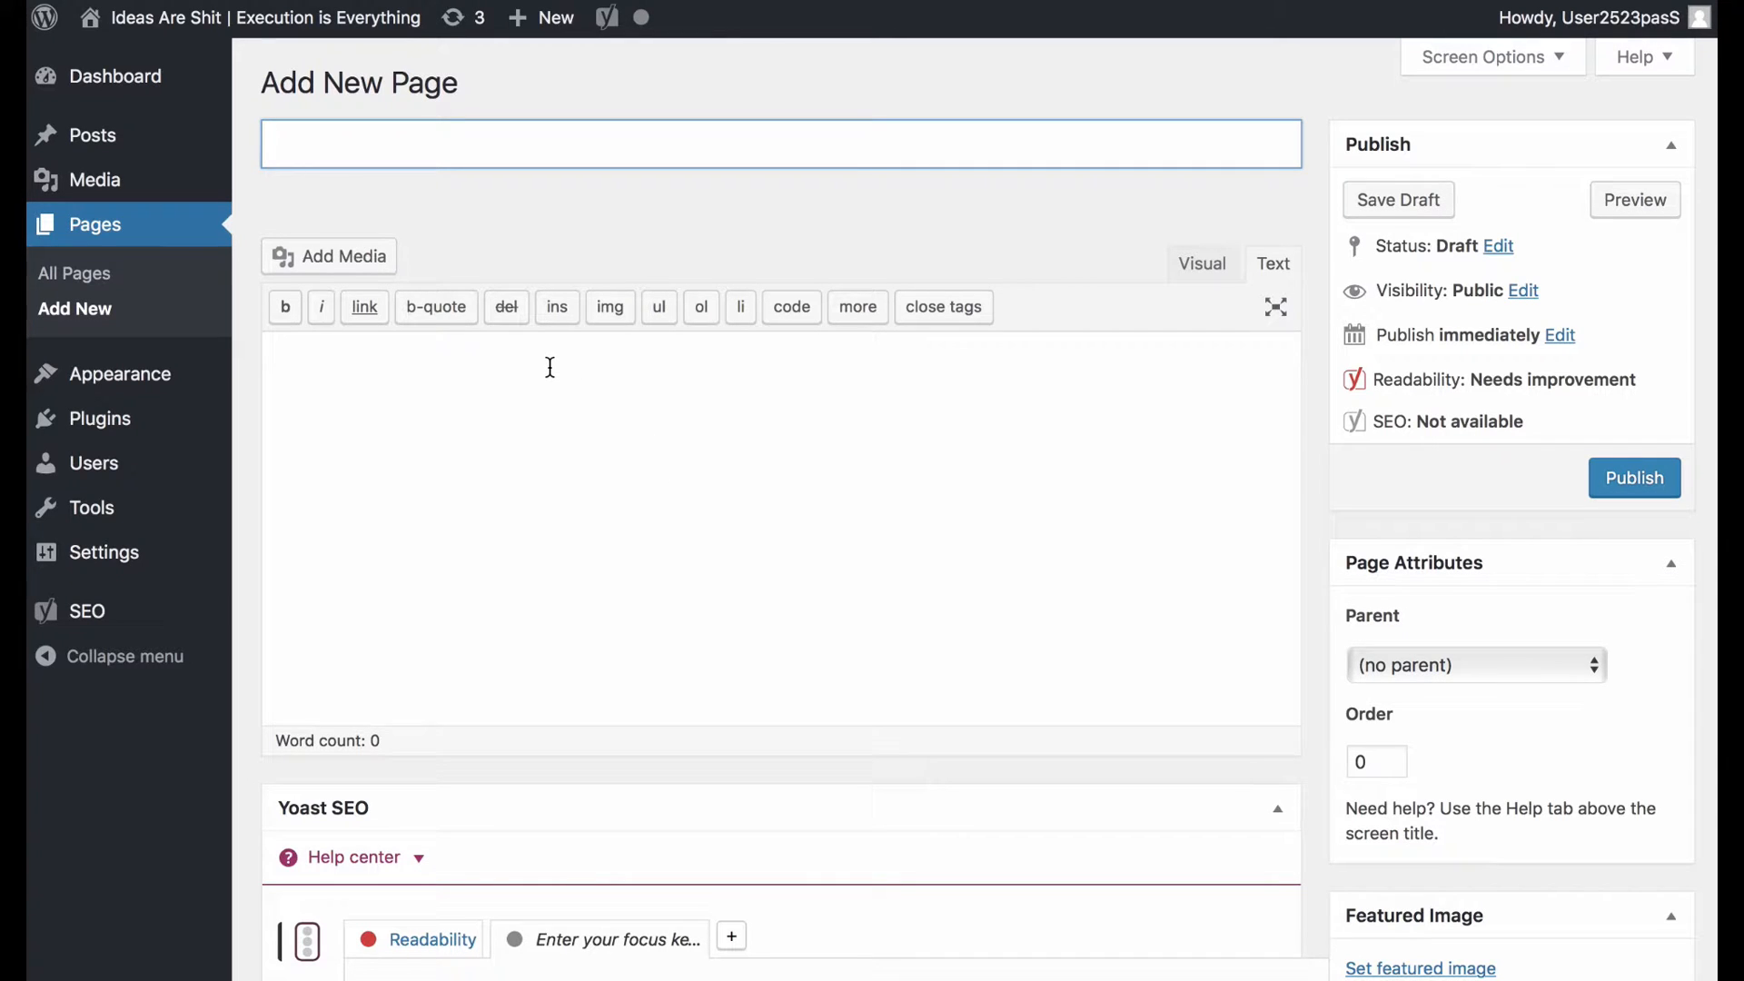
Publish a WordPress page titled 'Form Test' with the pasted embed code and view it.
text(Form Test)
key(Tab)
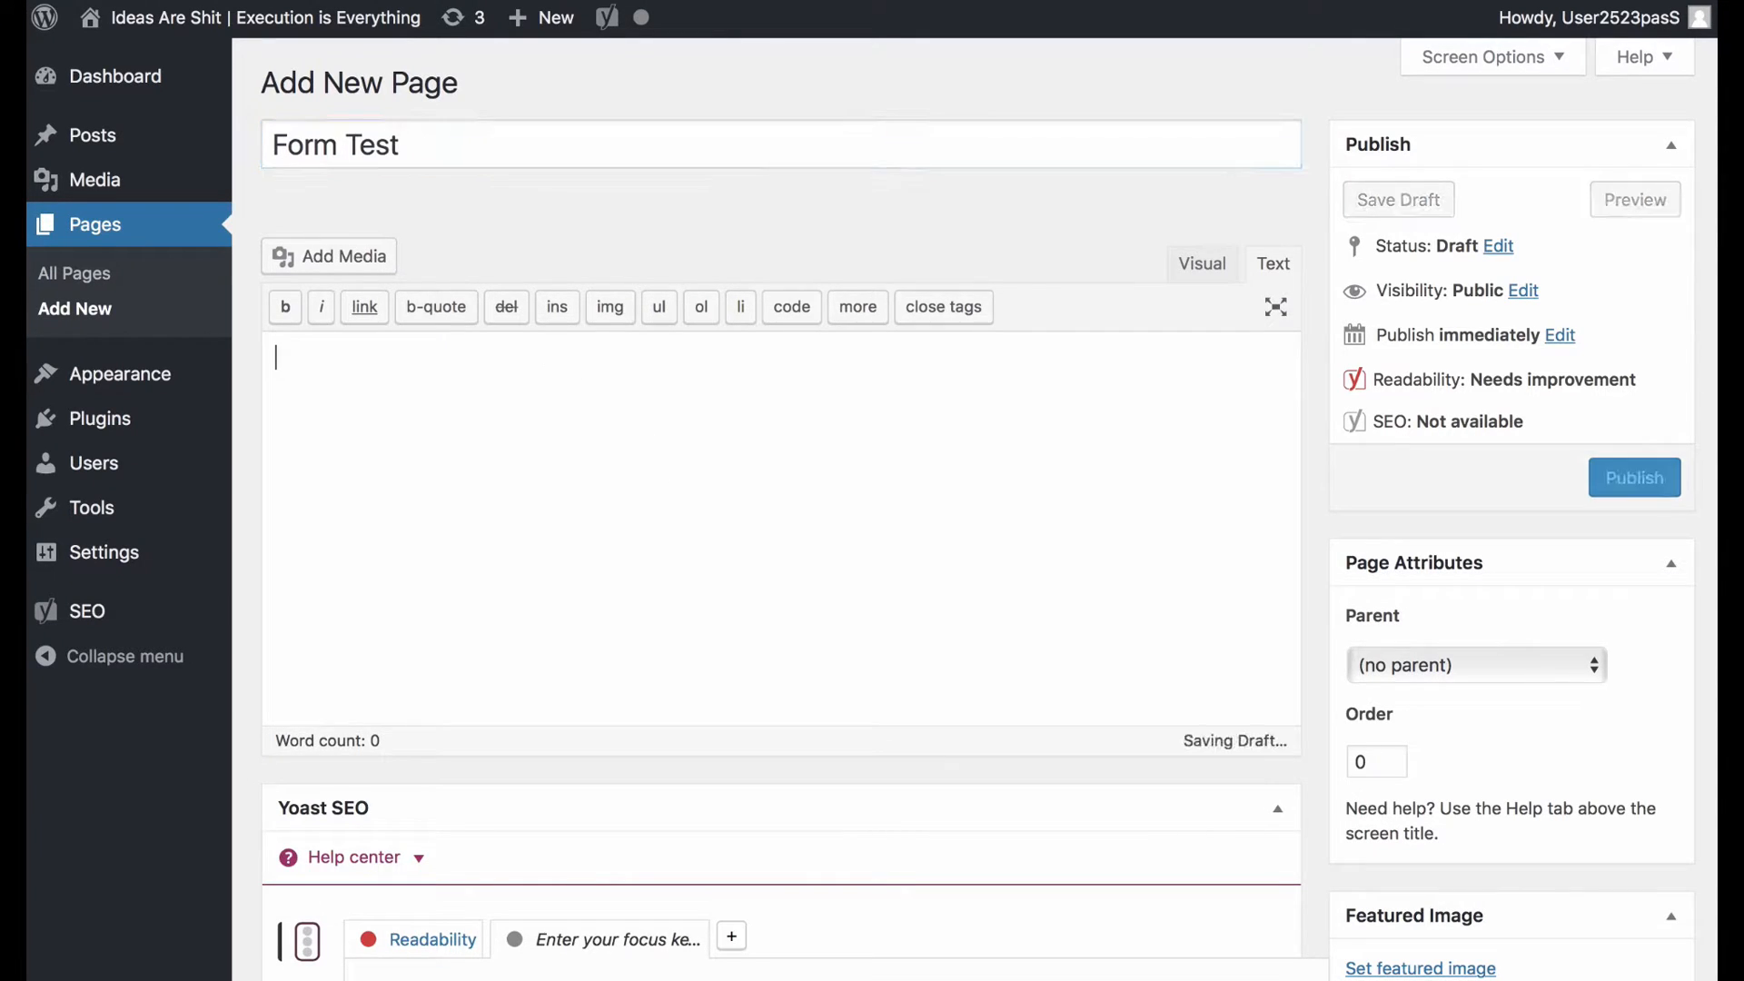
text(<div class="_form_1"></div><script src="https://executionis-everything.activehosted.com/f/embed.php?id=1" type="text/javascript" charset="utf-8"></script>)
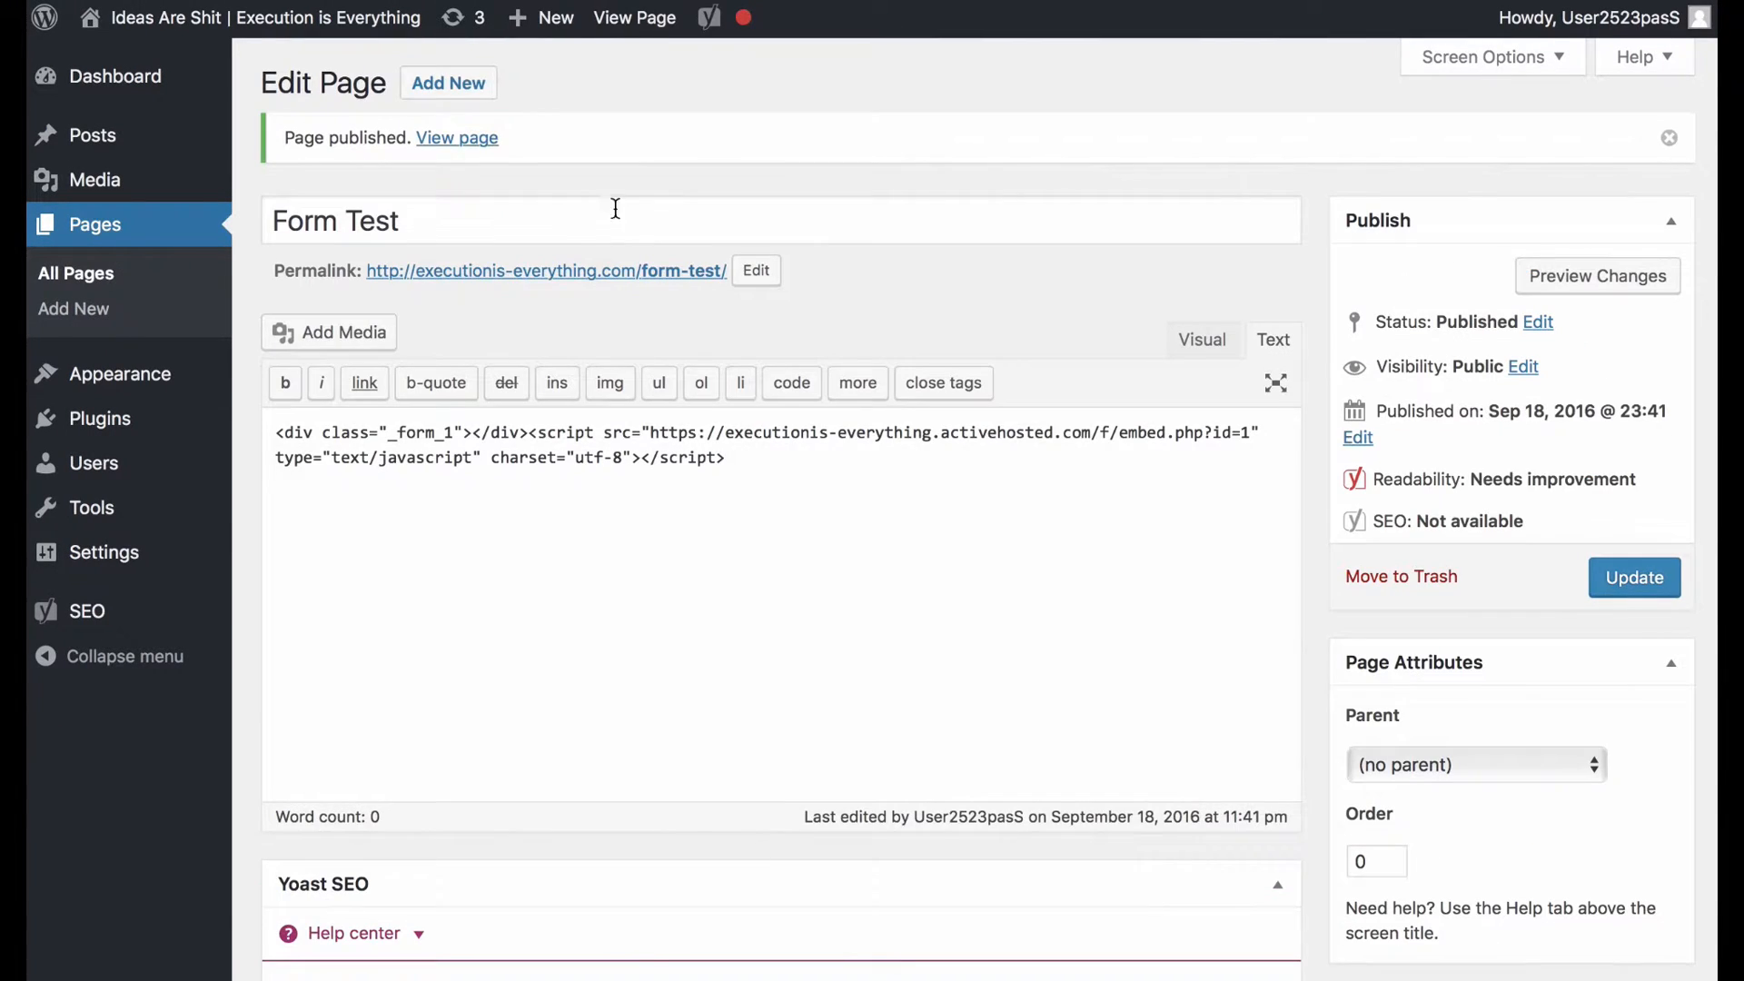
click(526, 270)
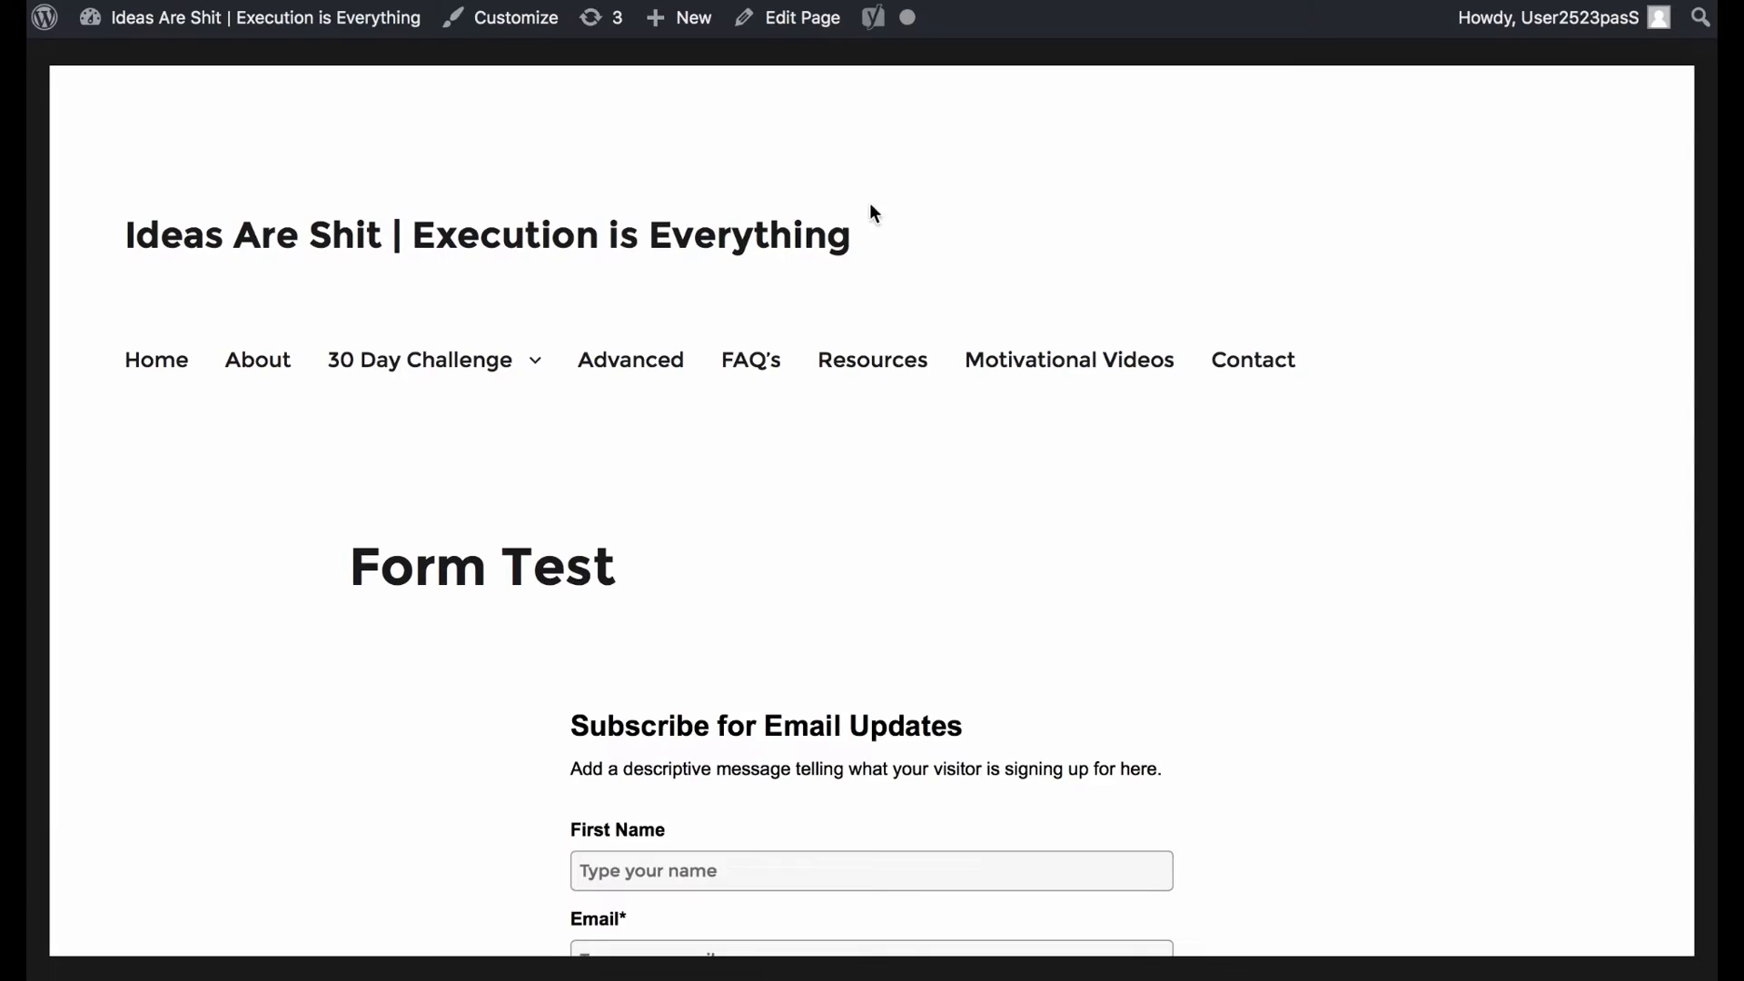
Submit a test first name and email through the form on the Form Test page.
scroll(863, 209, down, 6)
drag(626, 202, 789, 205)
click(790, 205)
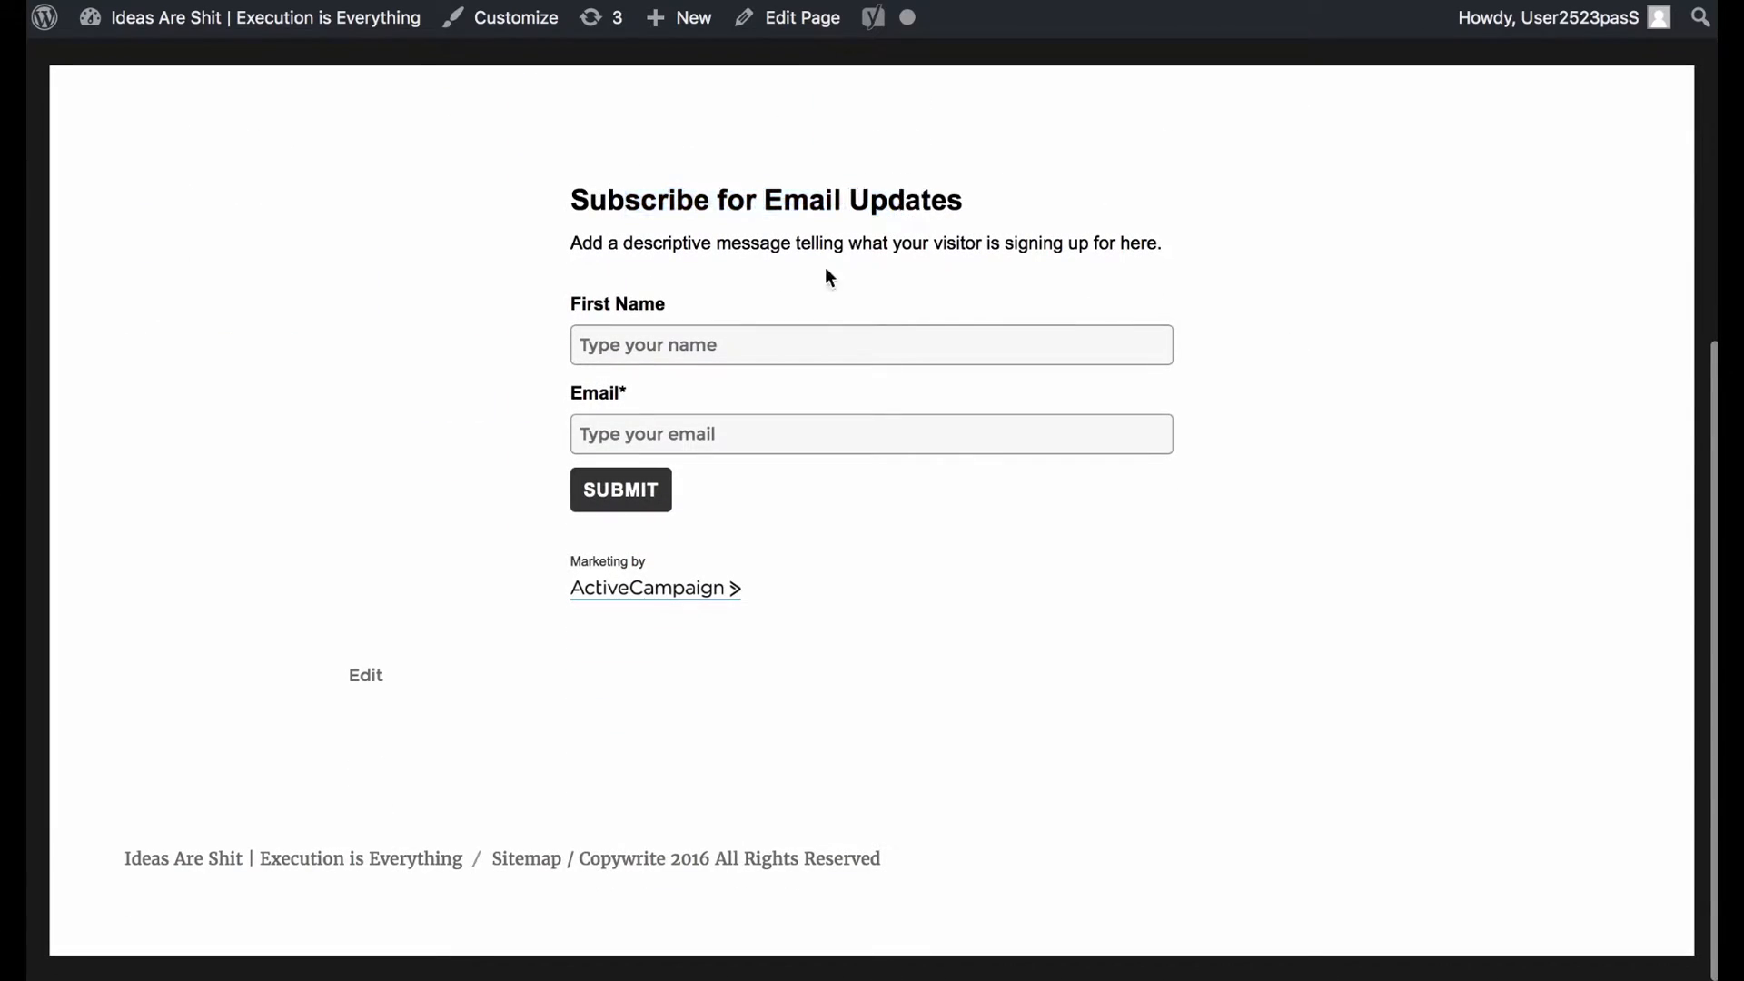
click(681, 329)
click(745, 325)
text(Geoff)
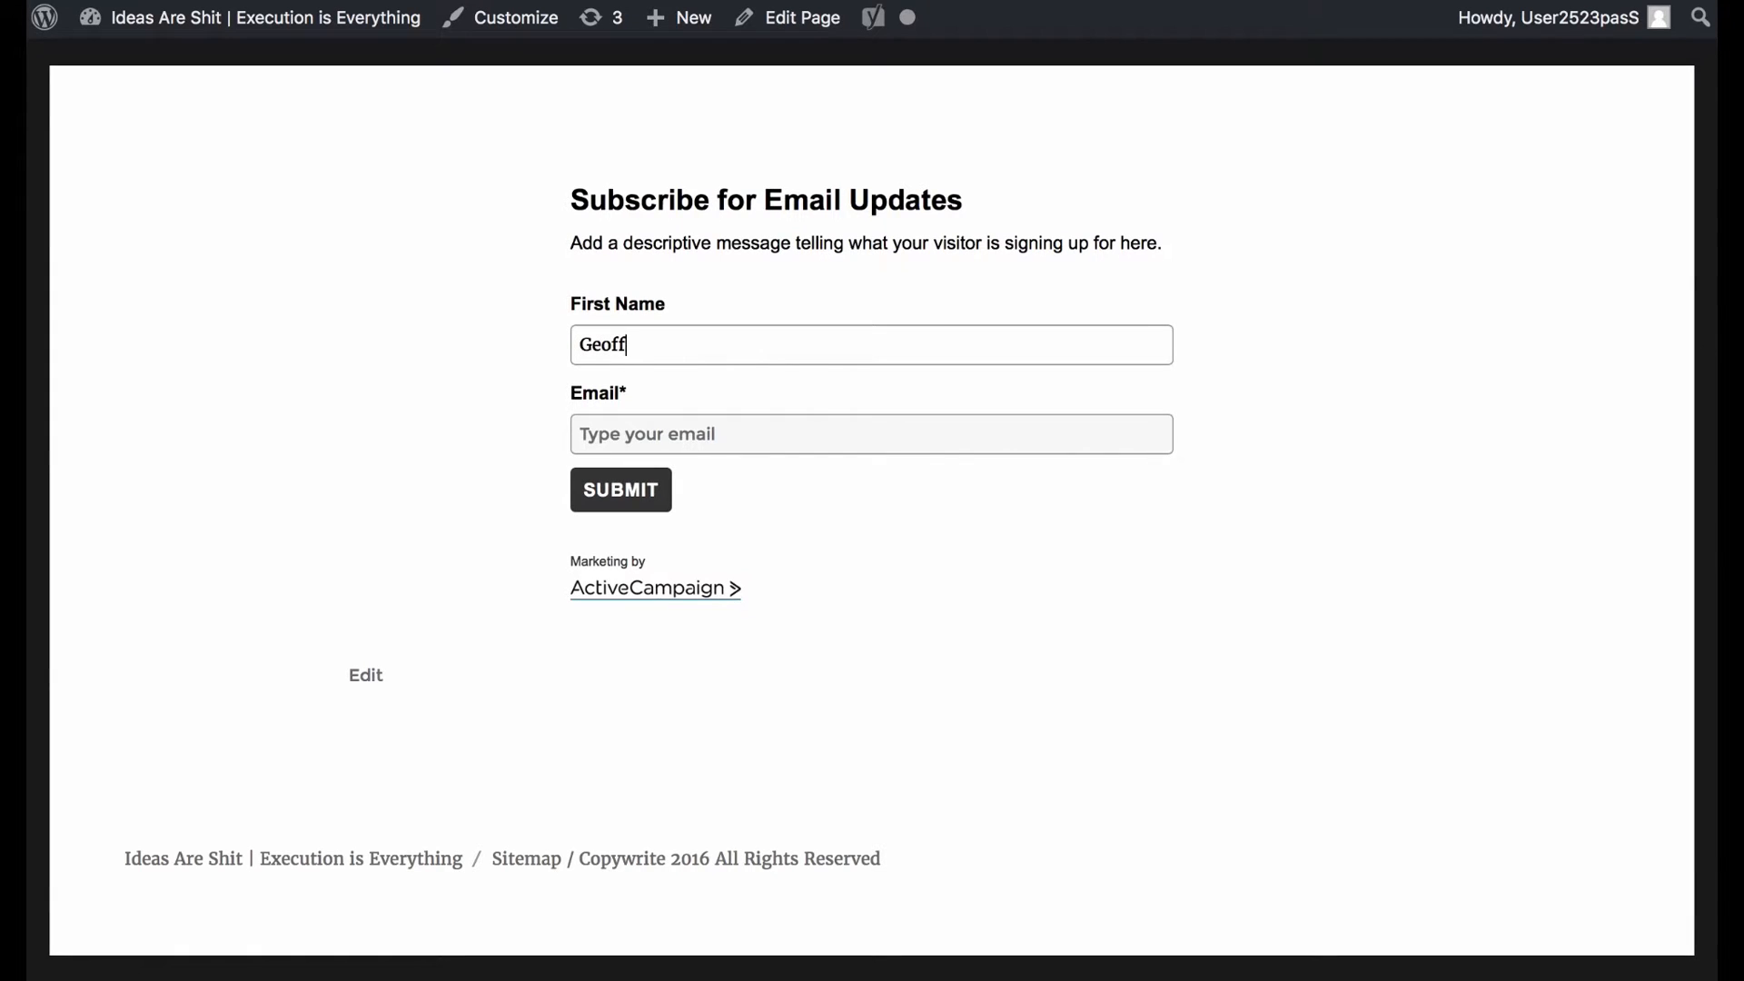
key(Tab)
click(669, 497)
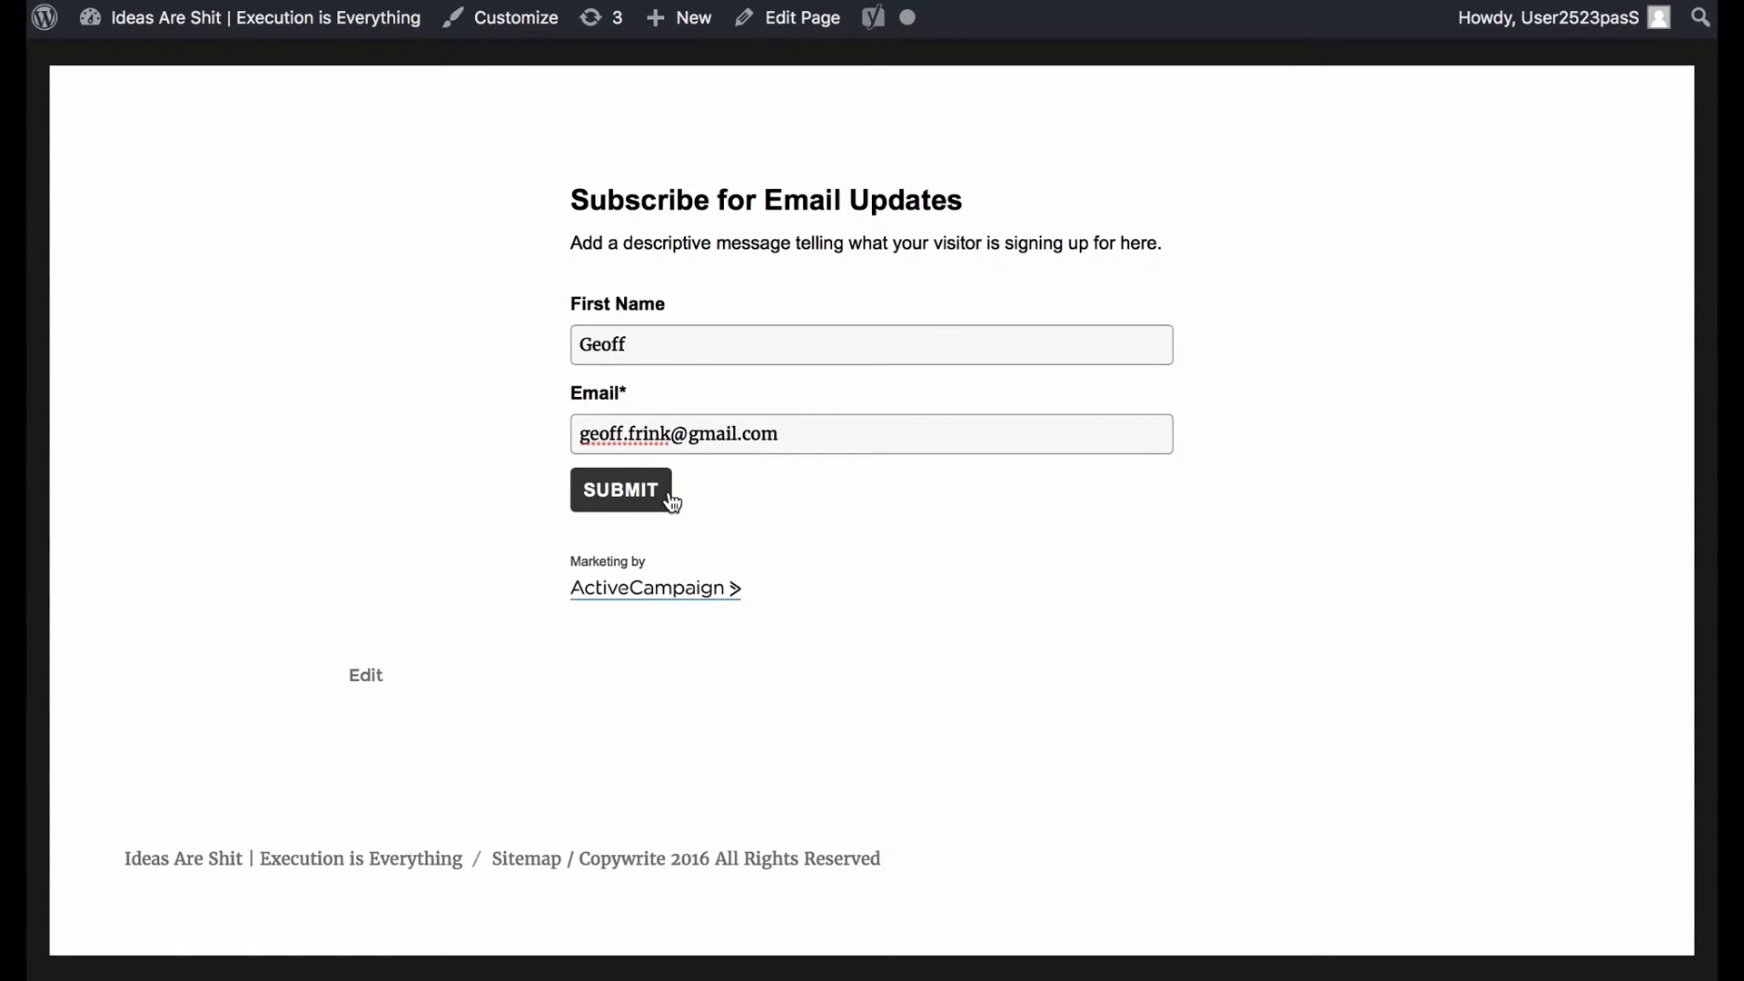
click(644, 497)
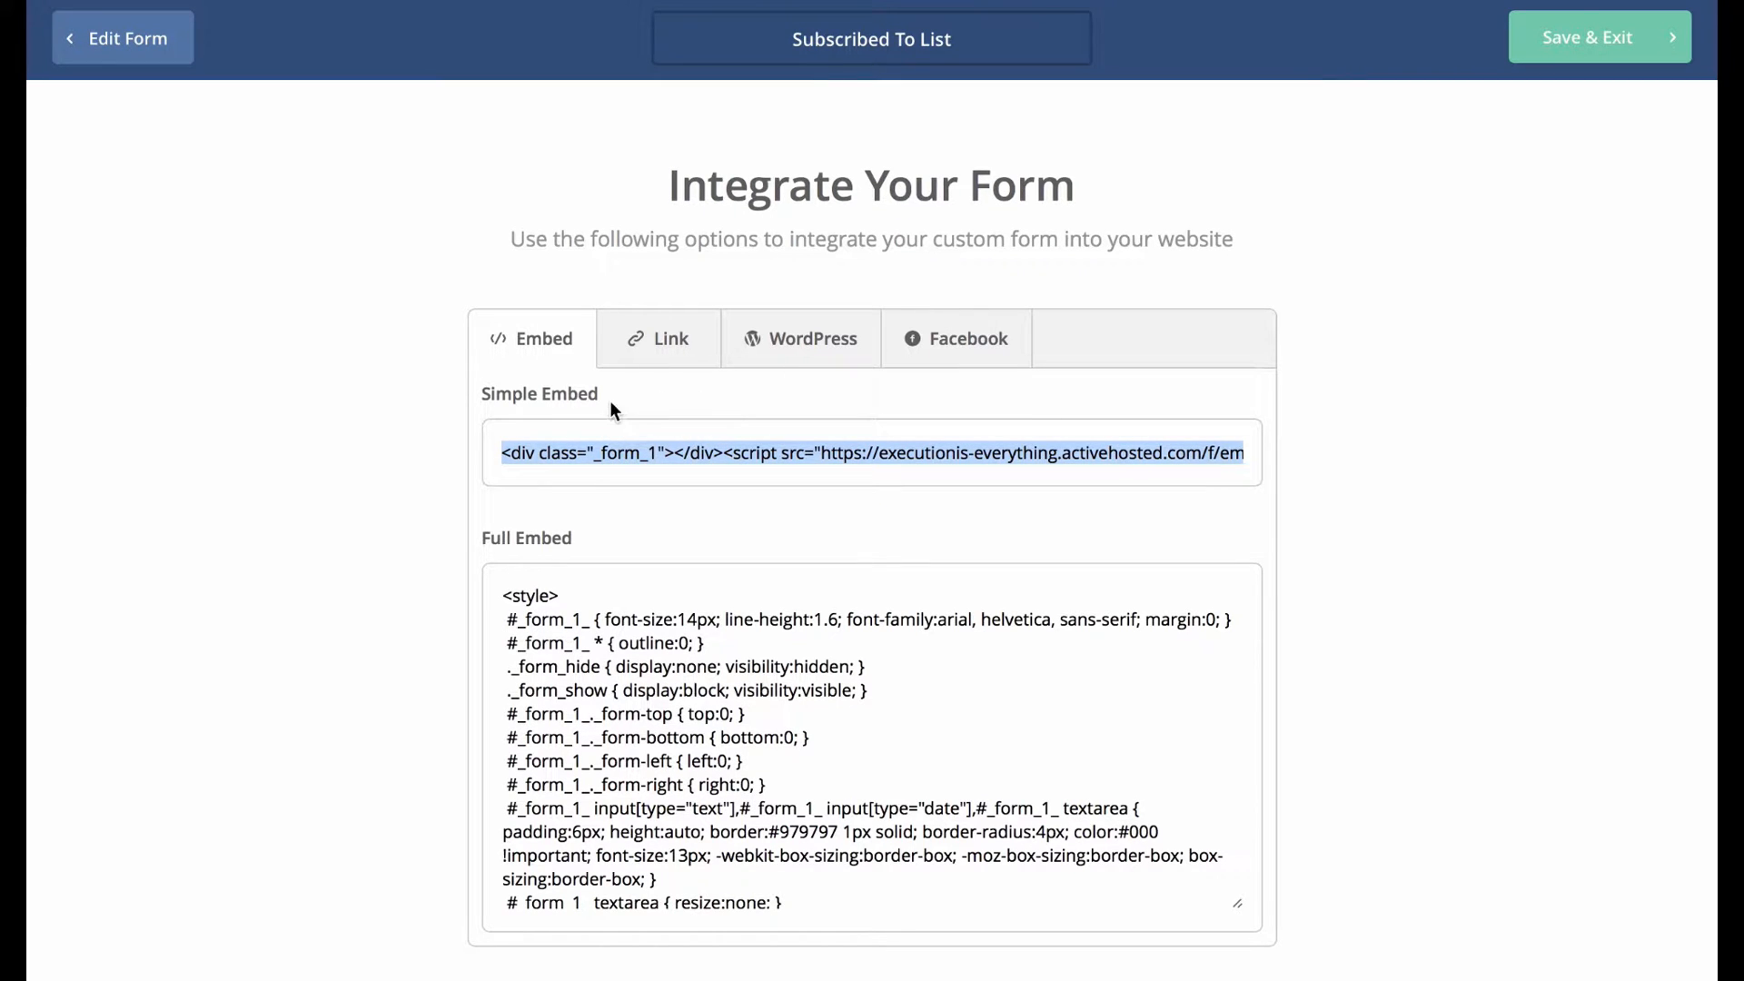
click(799, 338)
click(647, 341)
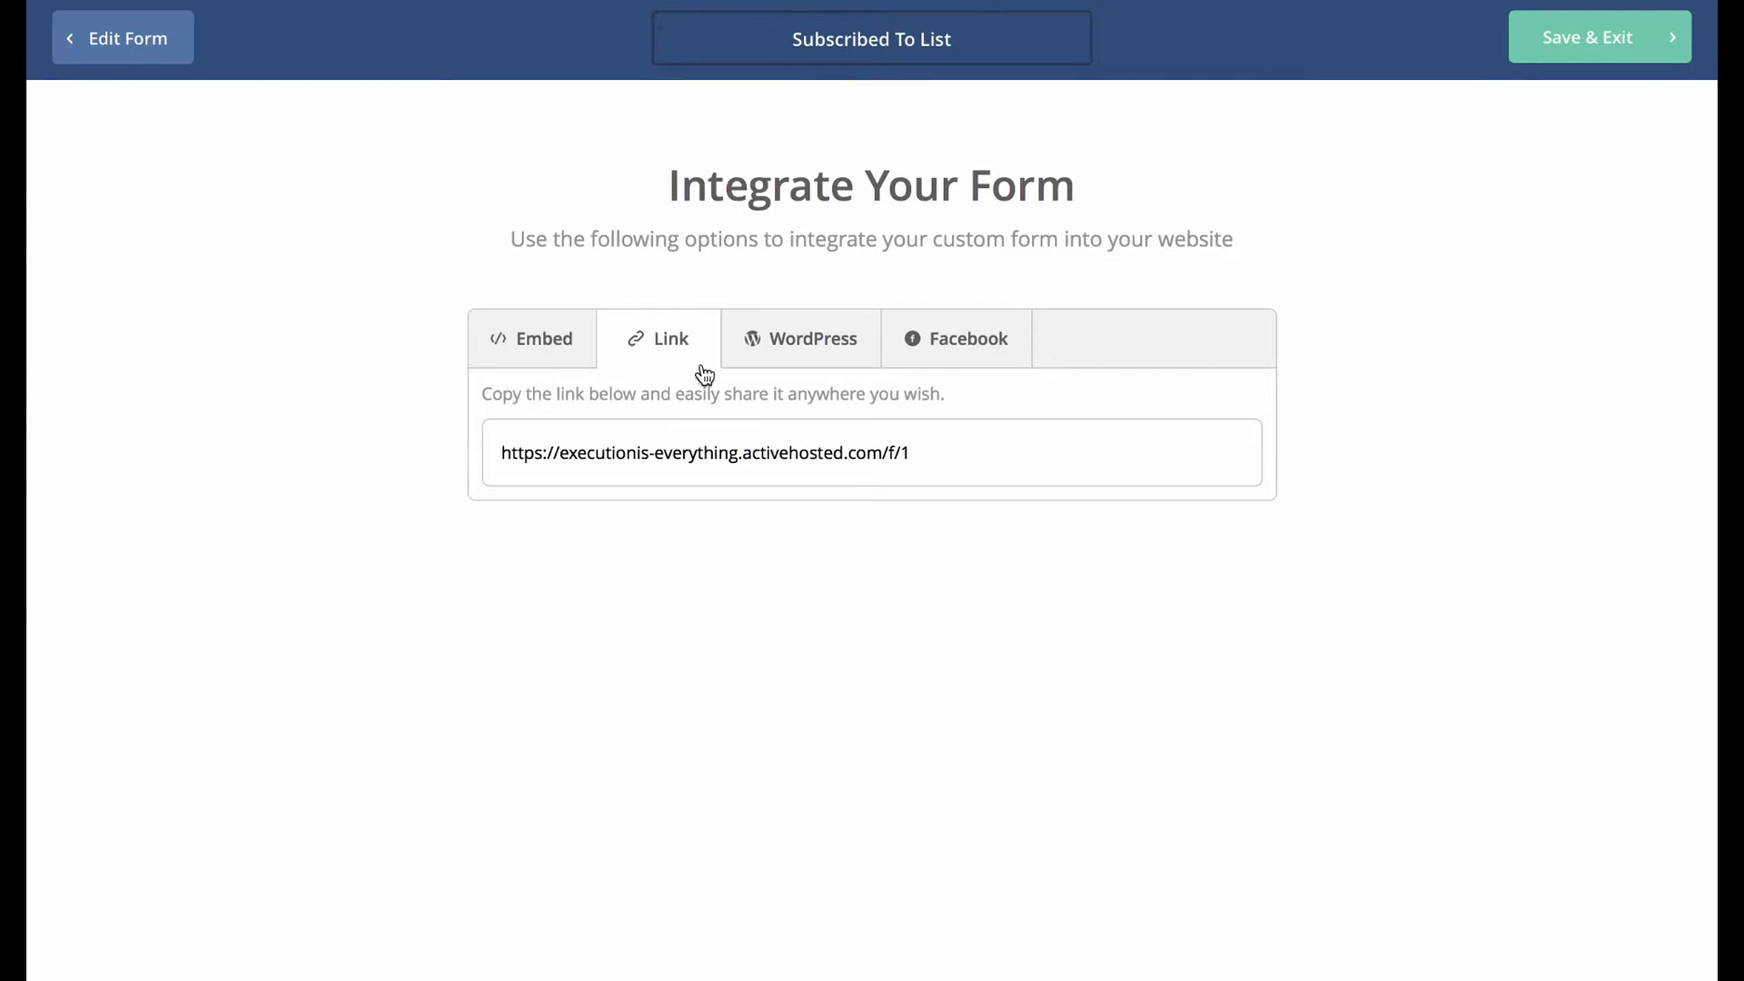
click(761, 469)
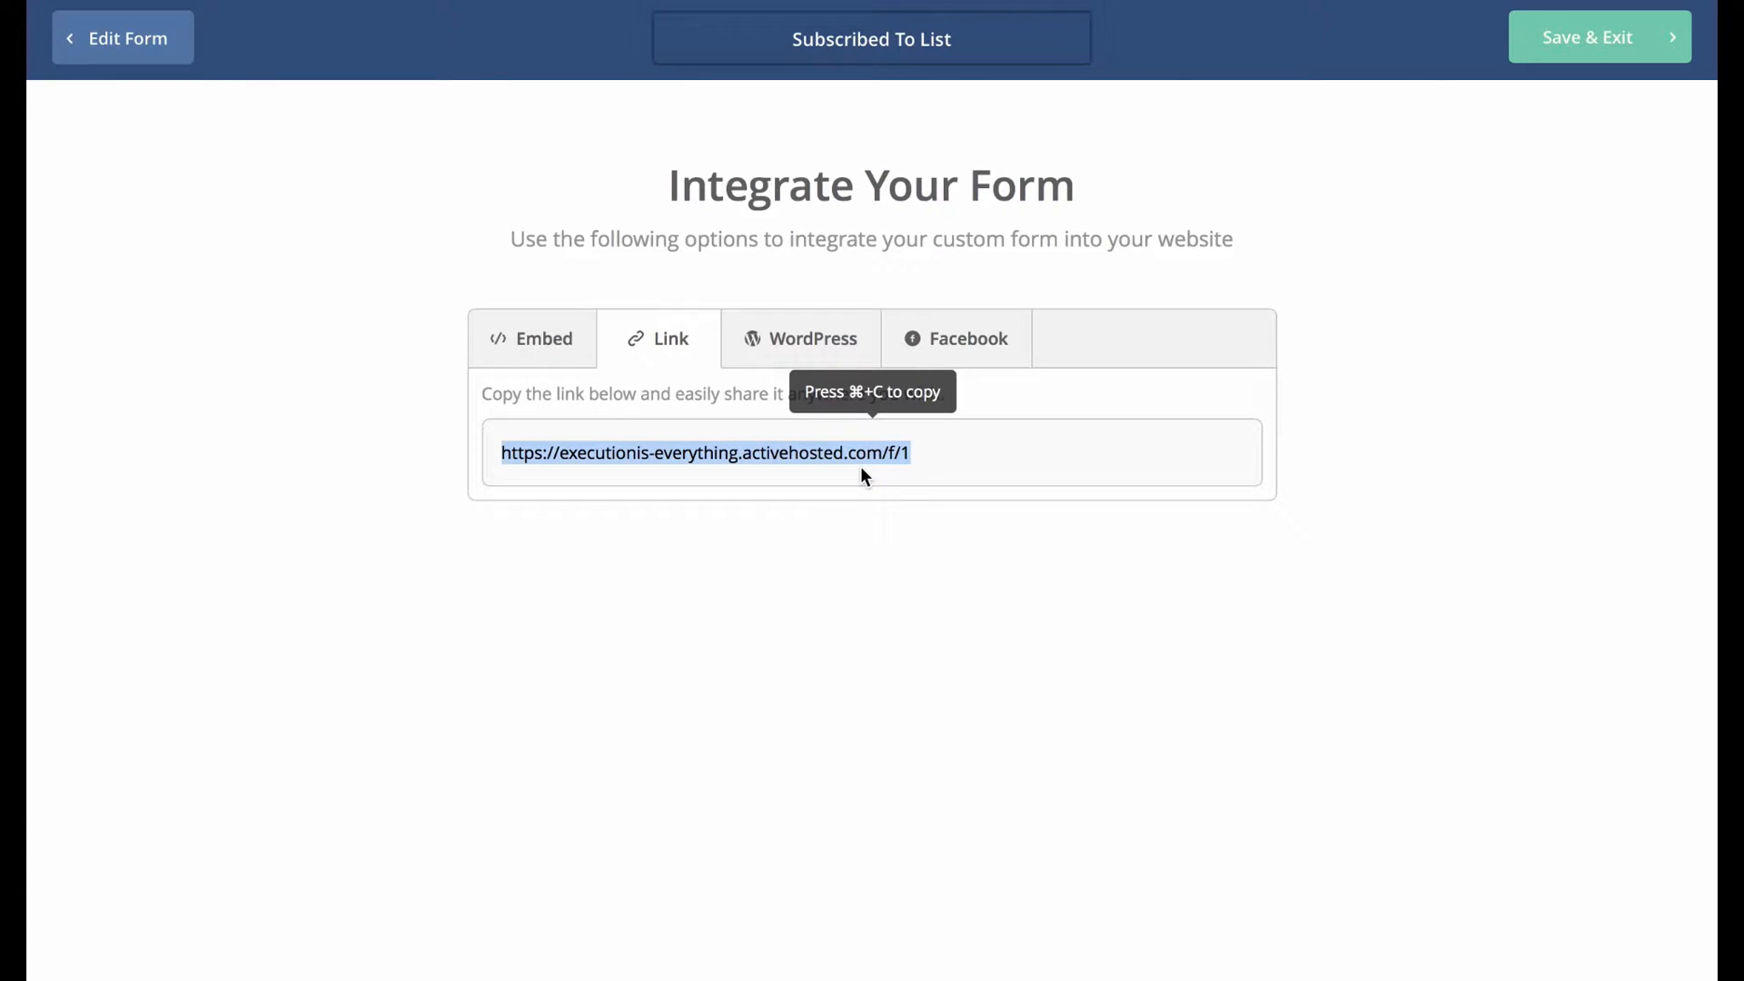
key(super+c)
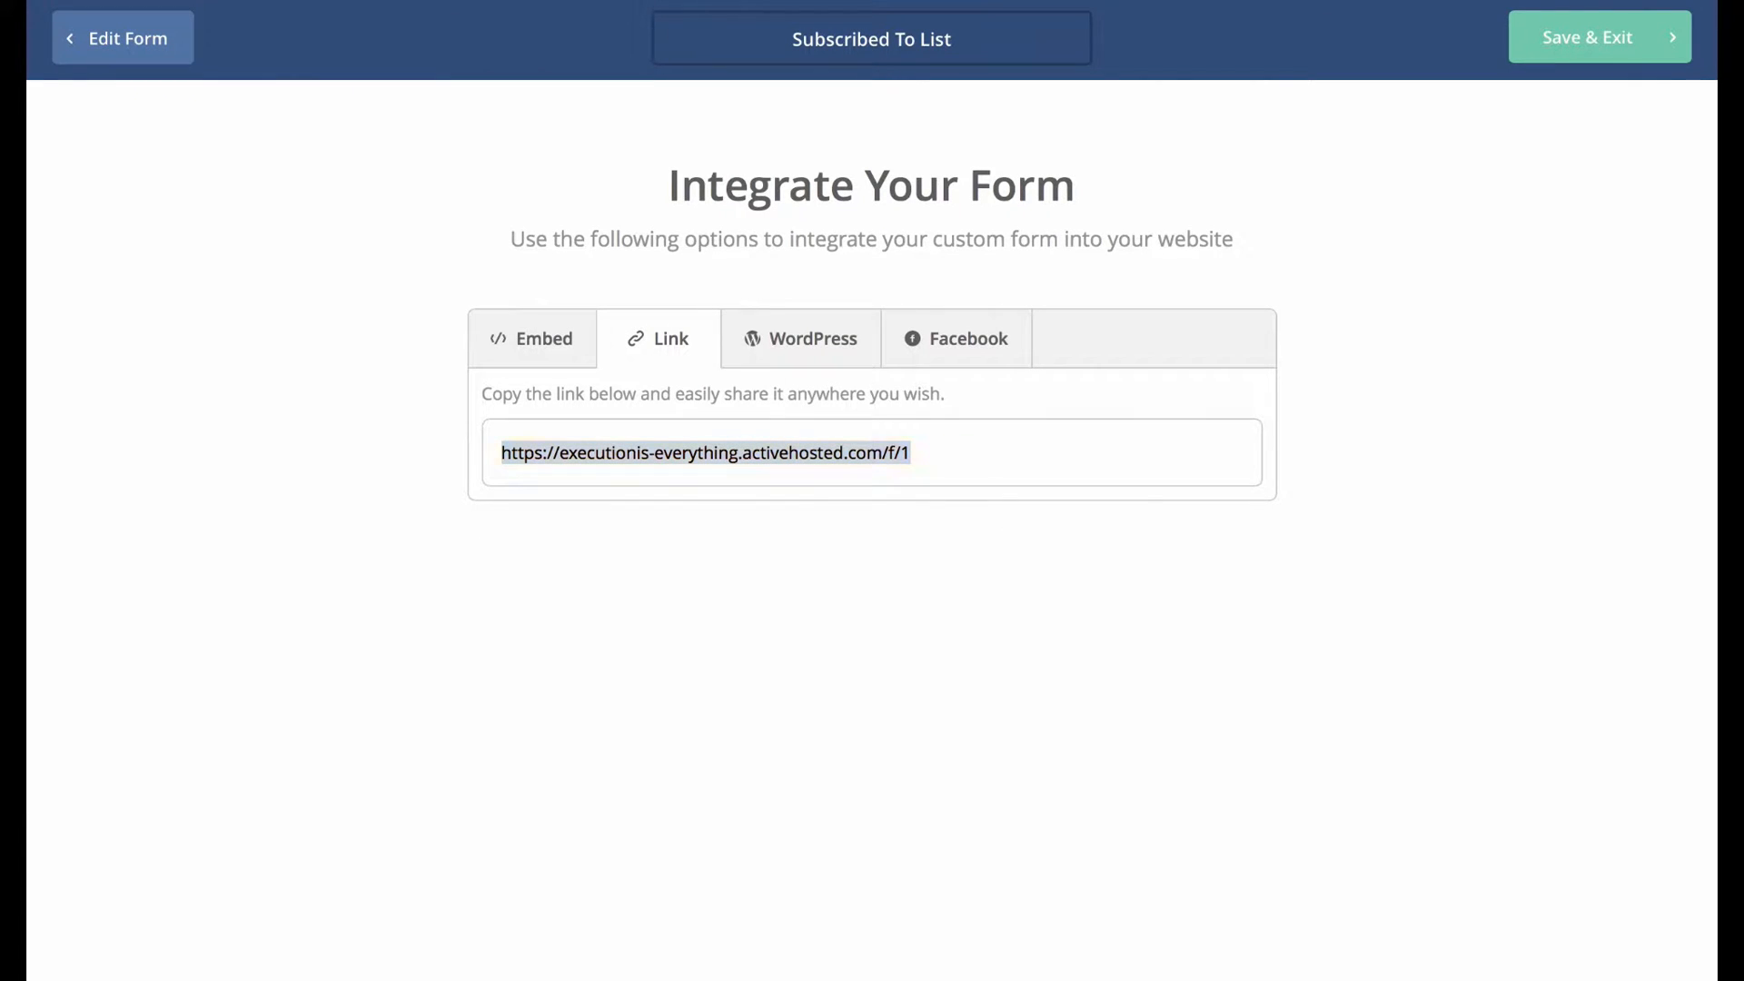
click(316, 555)
key(super+n)
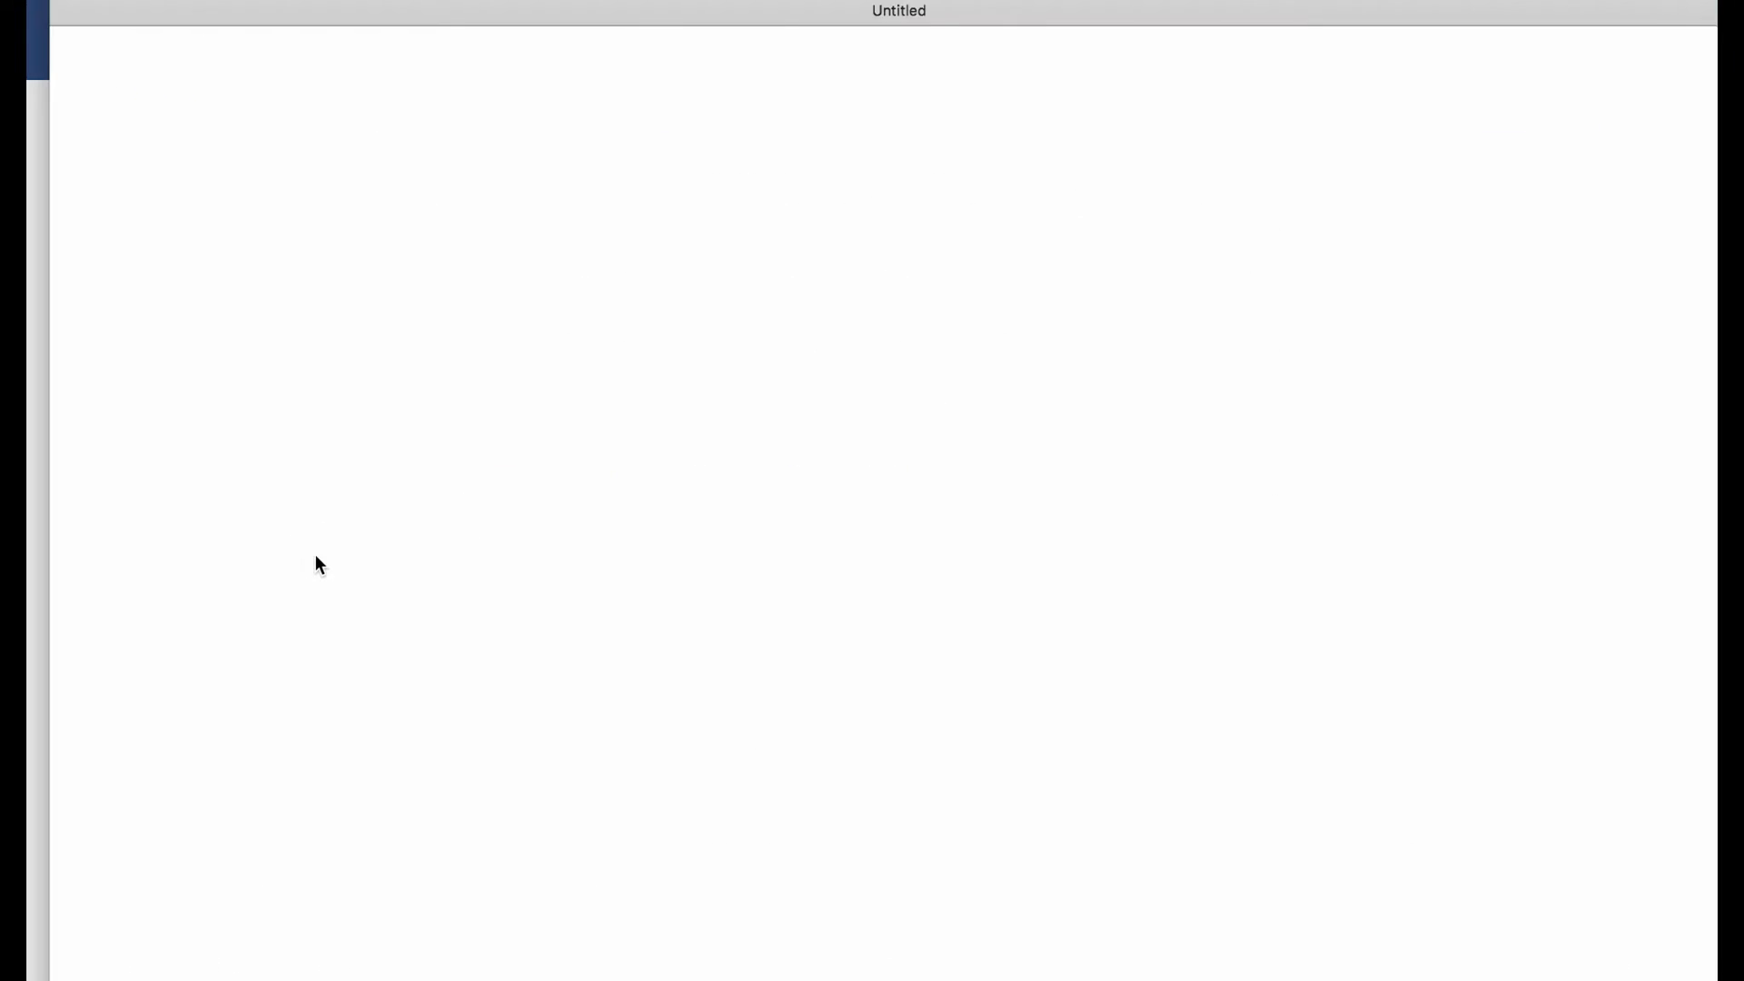
Load the copied form URL in Safari and reload the hosted Subscribe for Email Updates page.
drag(685, 100, 990, 104)
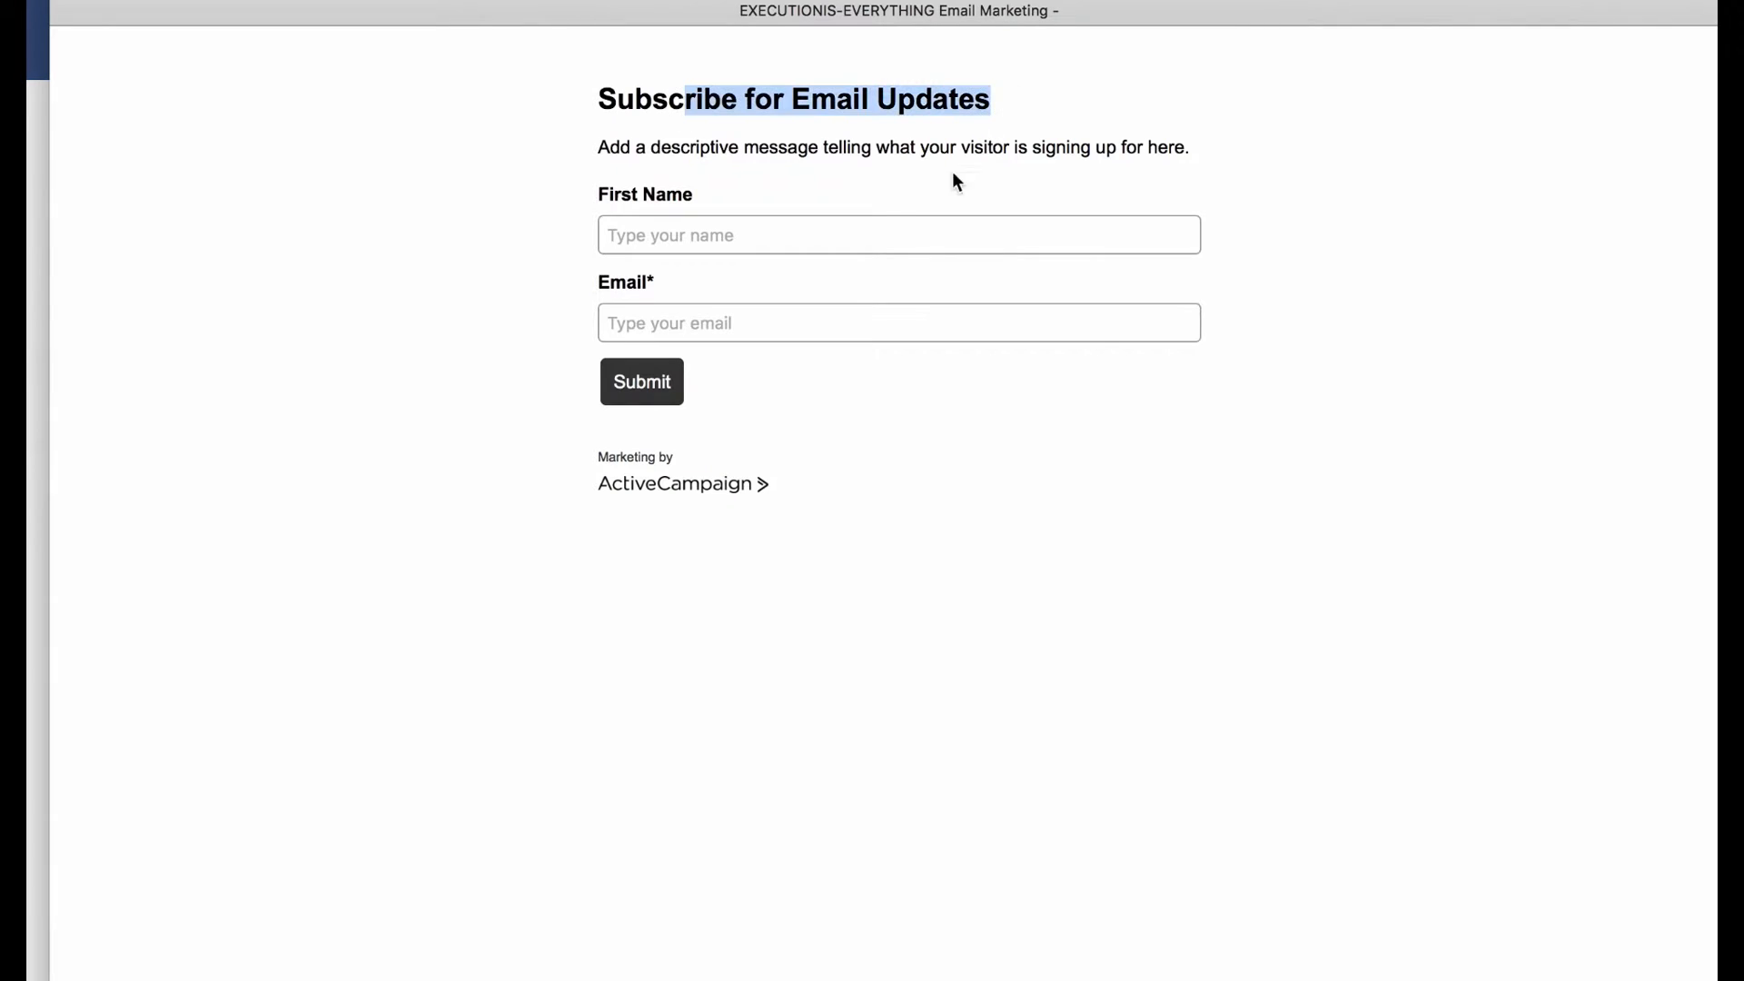
click(744, 225)
click(722, 312)
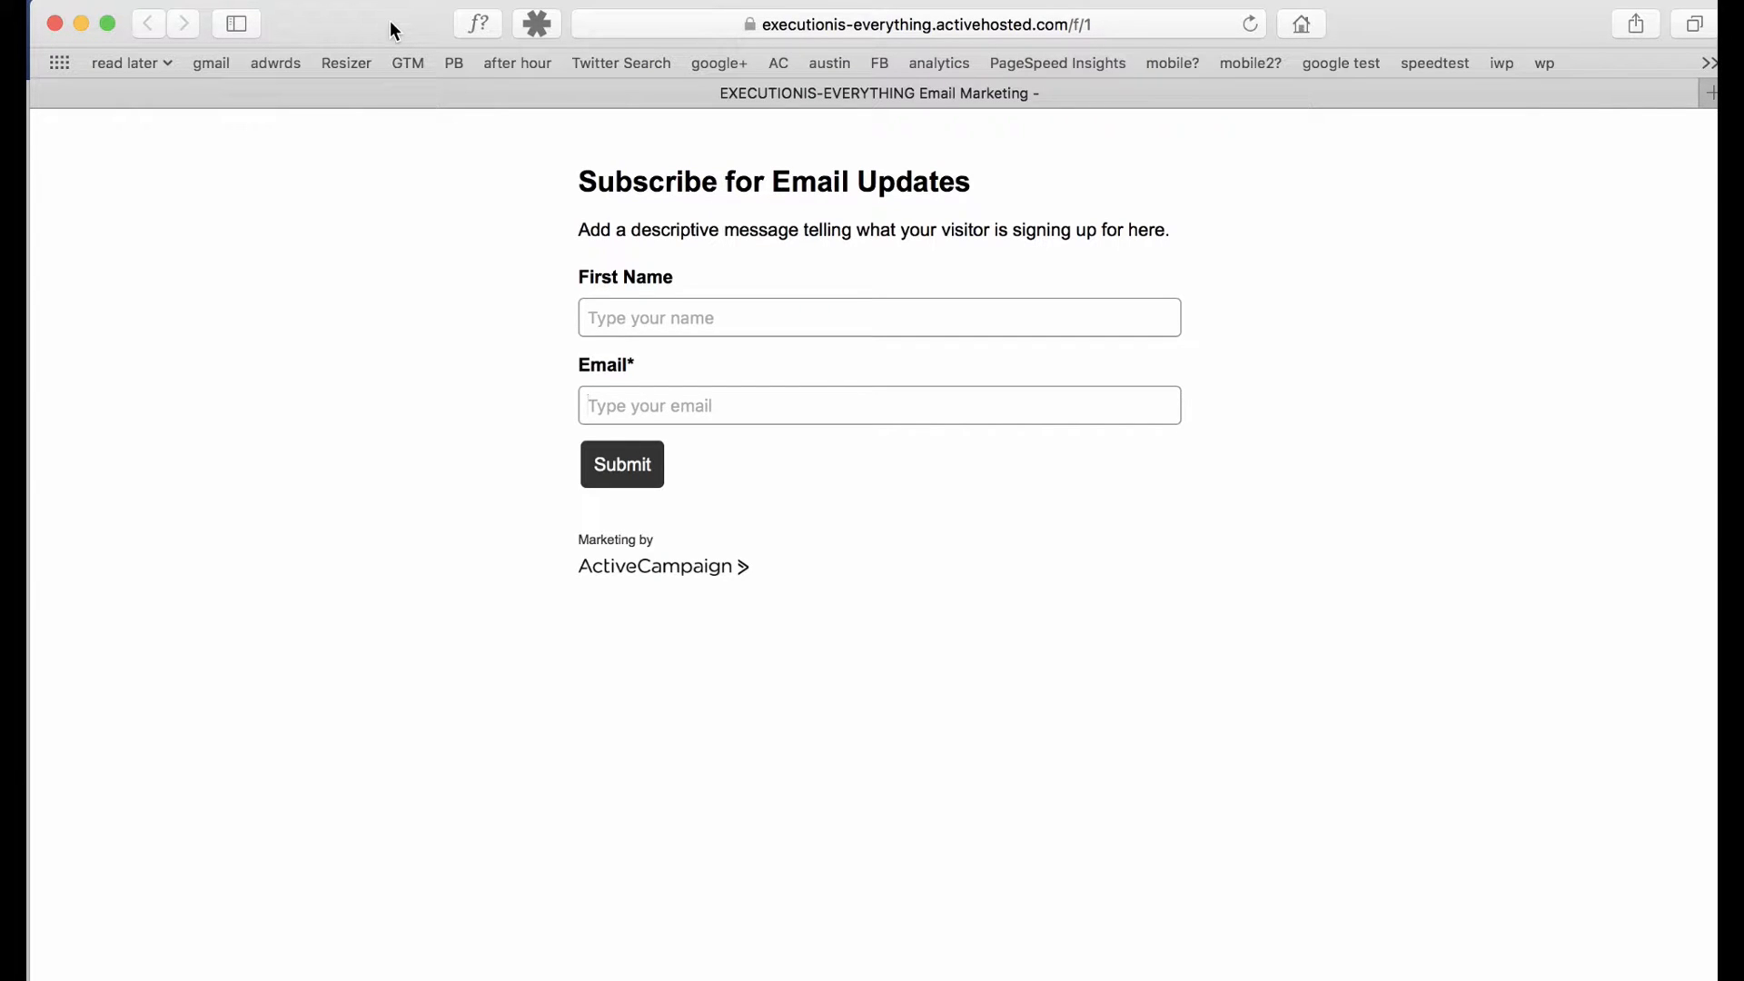
click(751, 26)
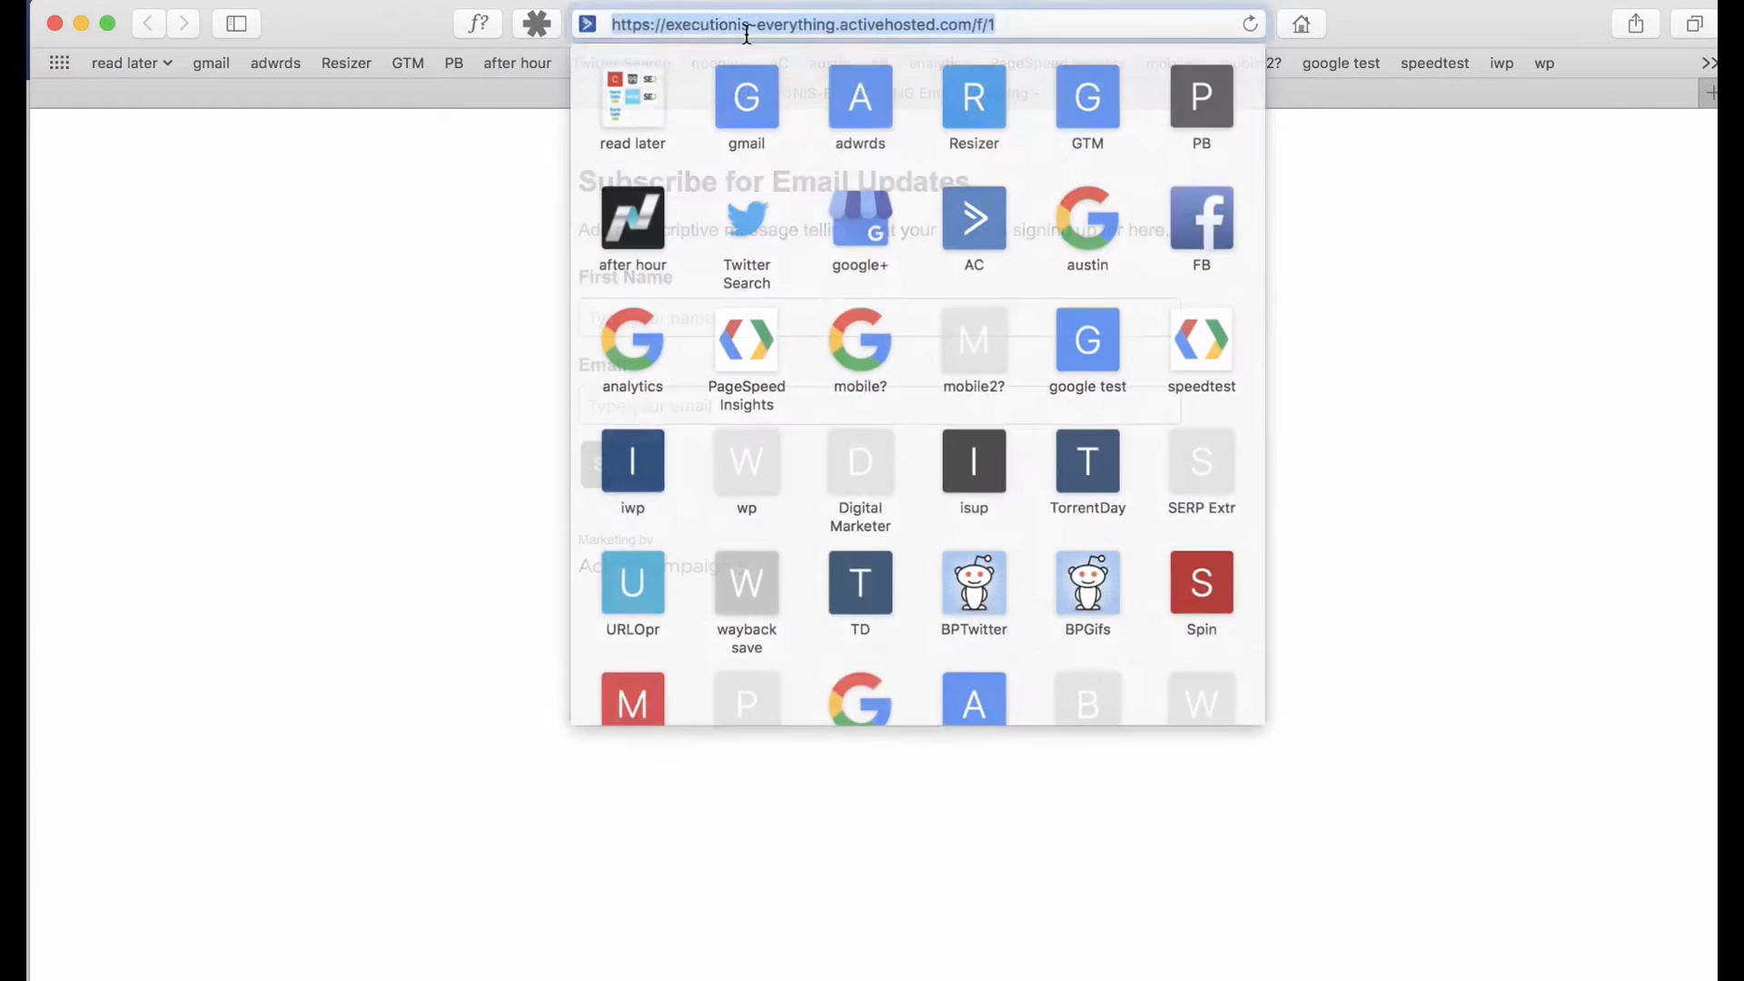
key(Return)
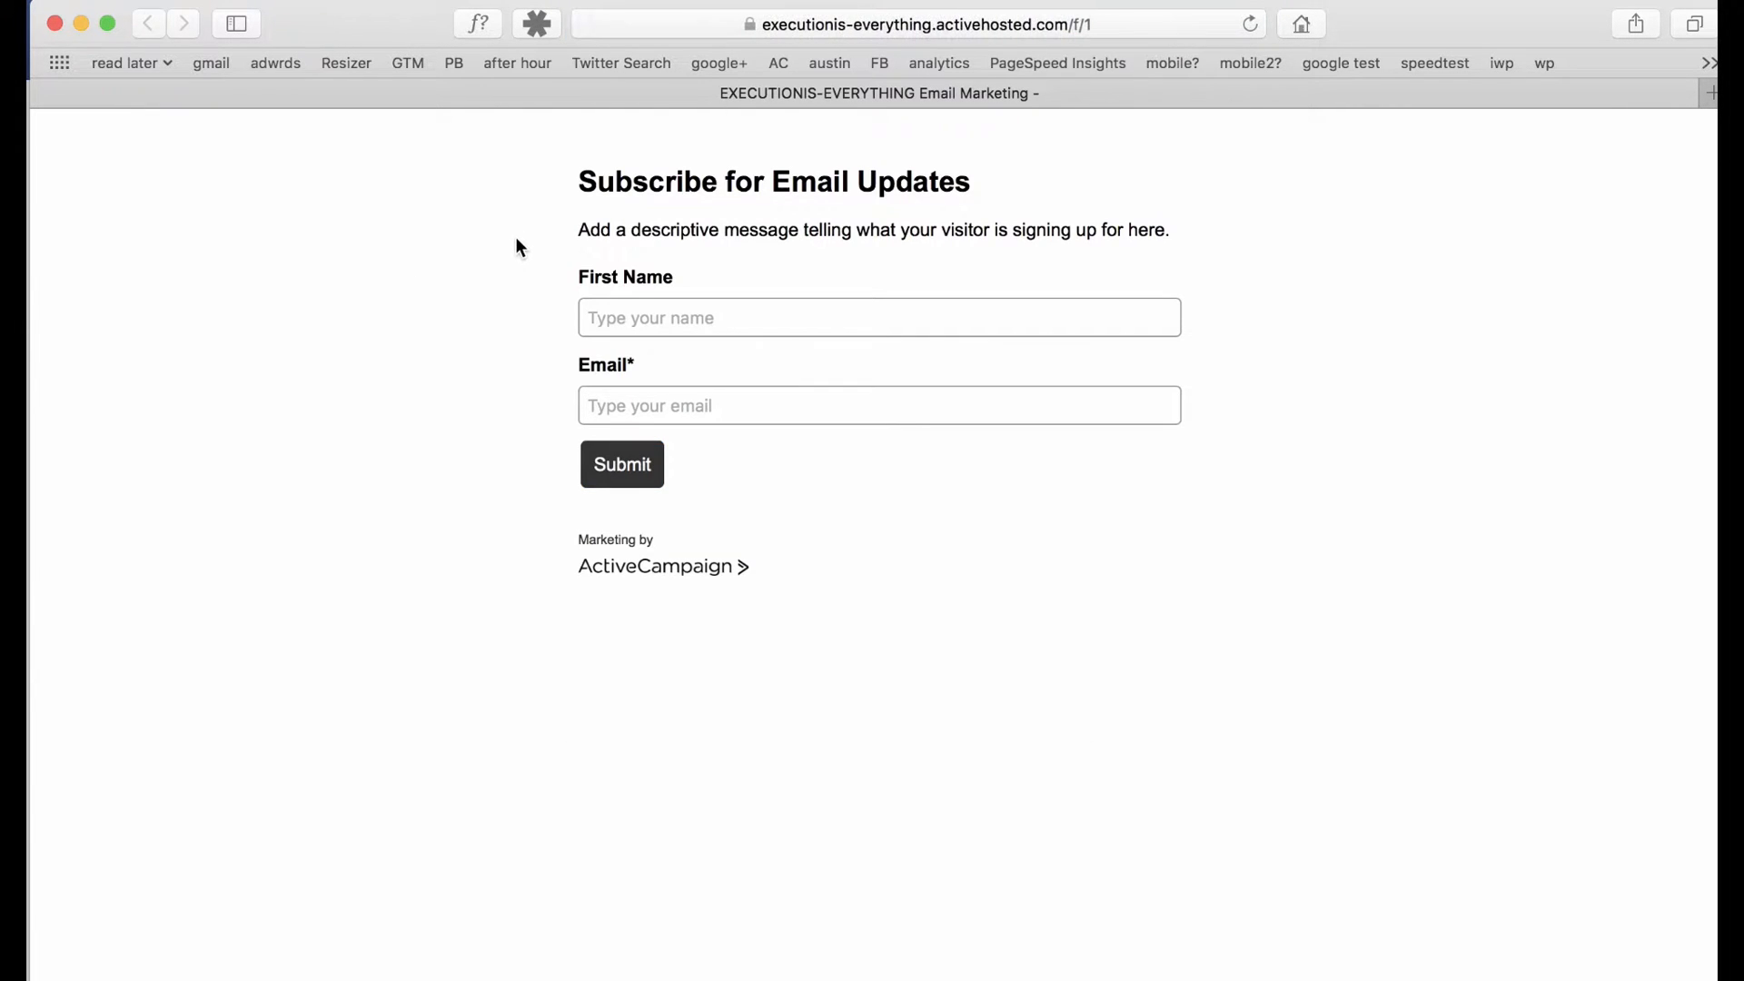
click(639, 313)
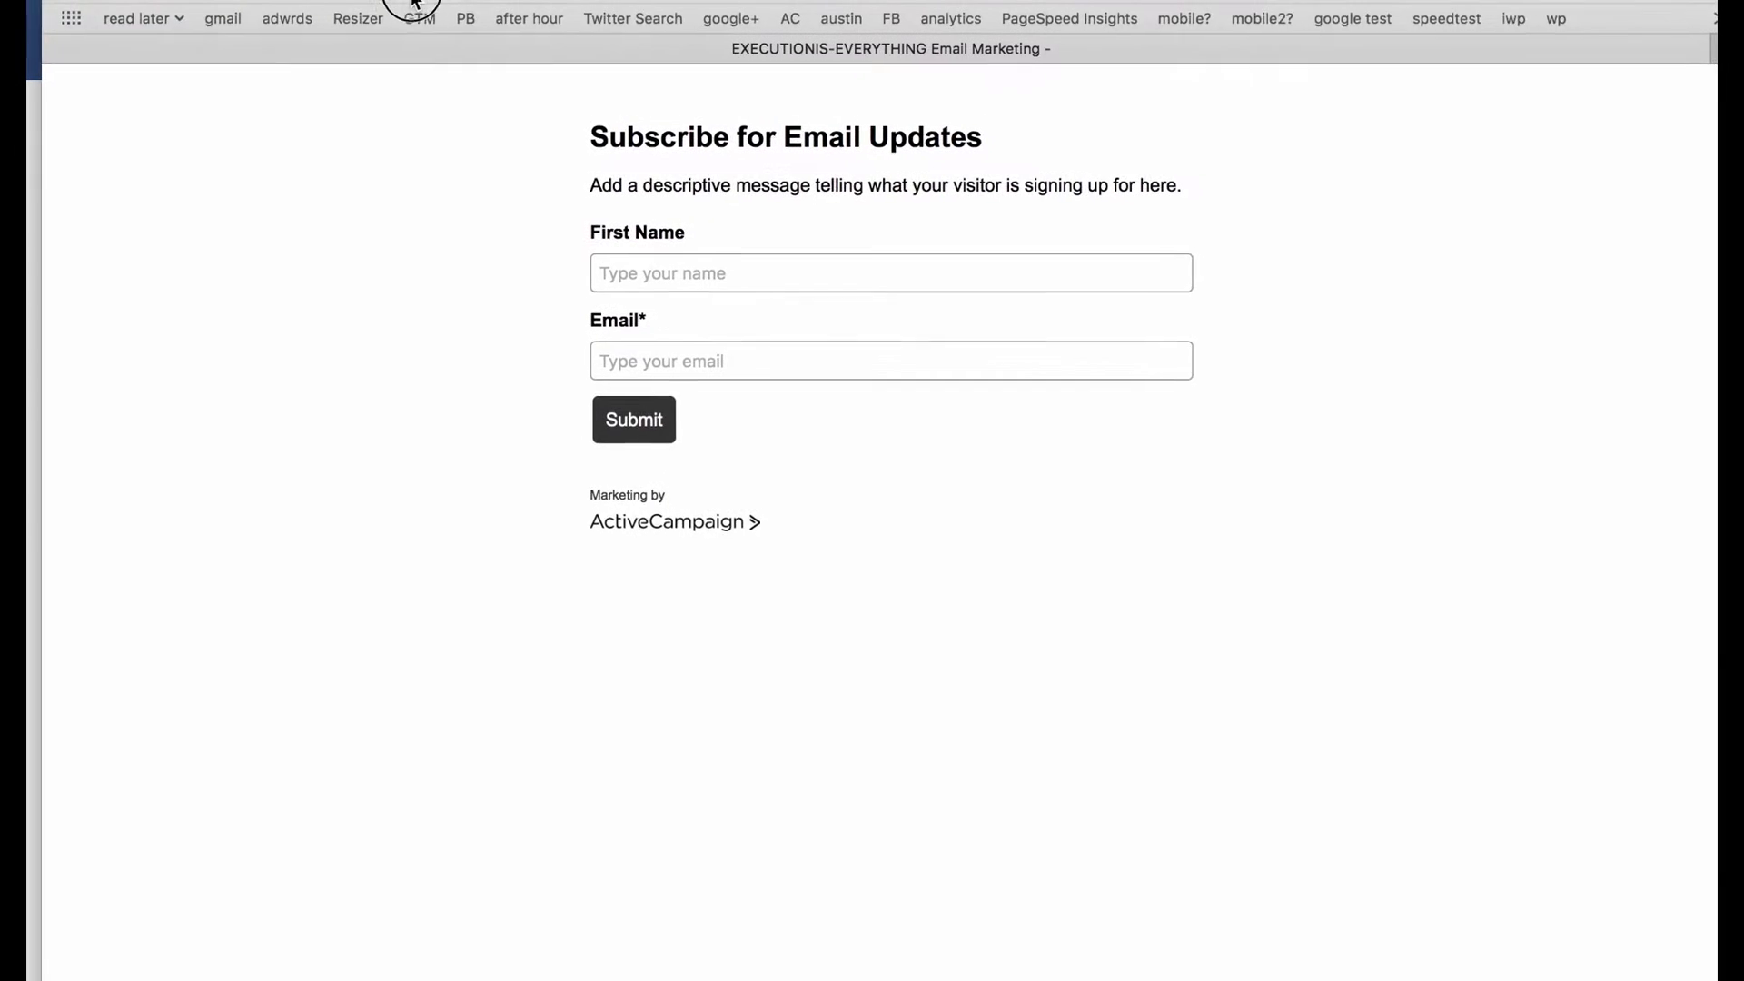
click(825, 32)
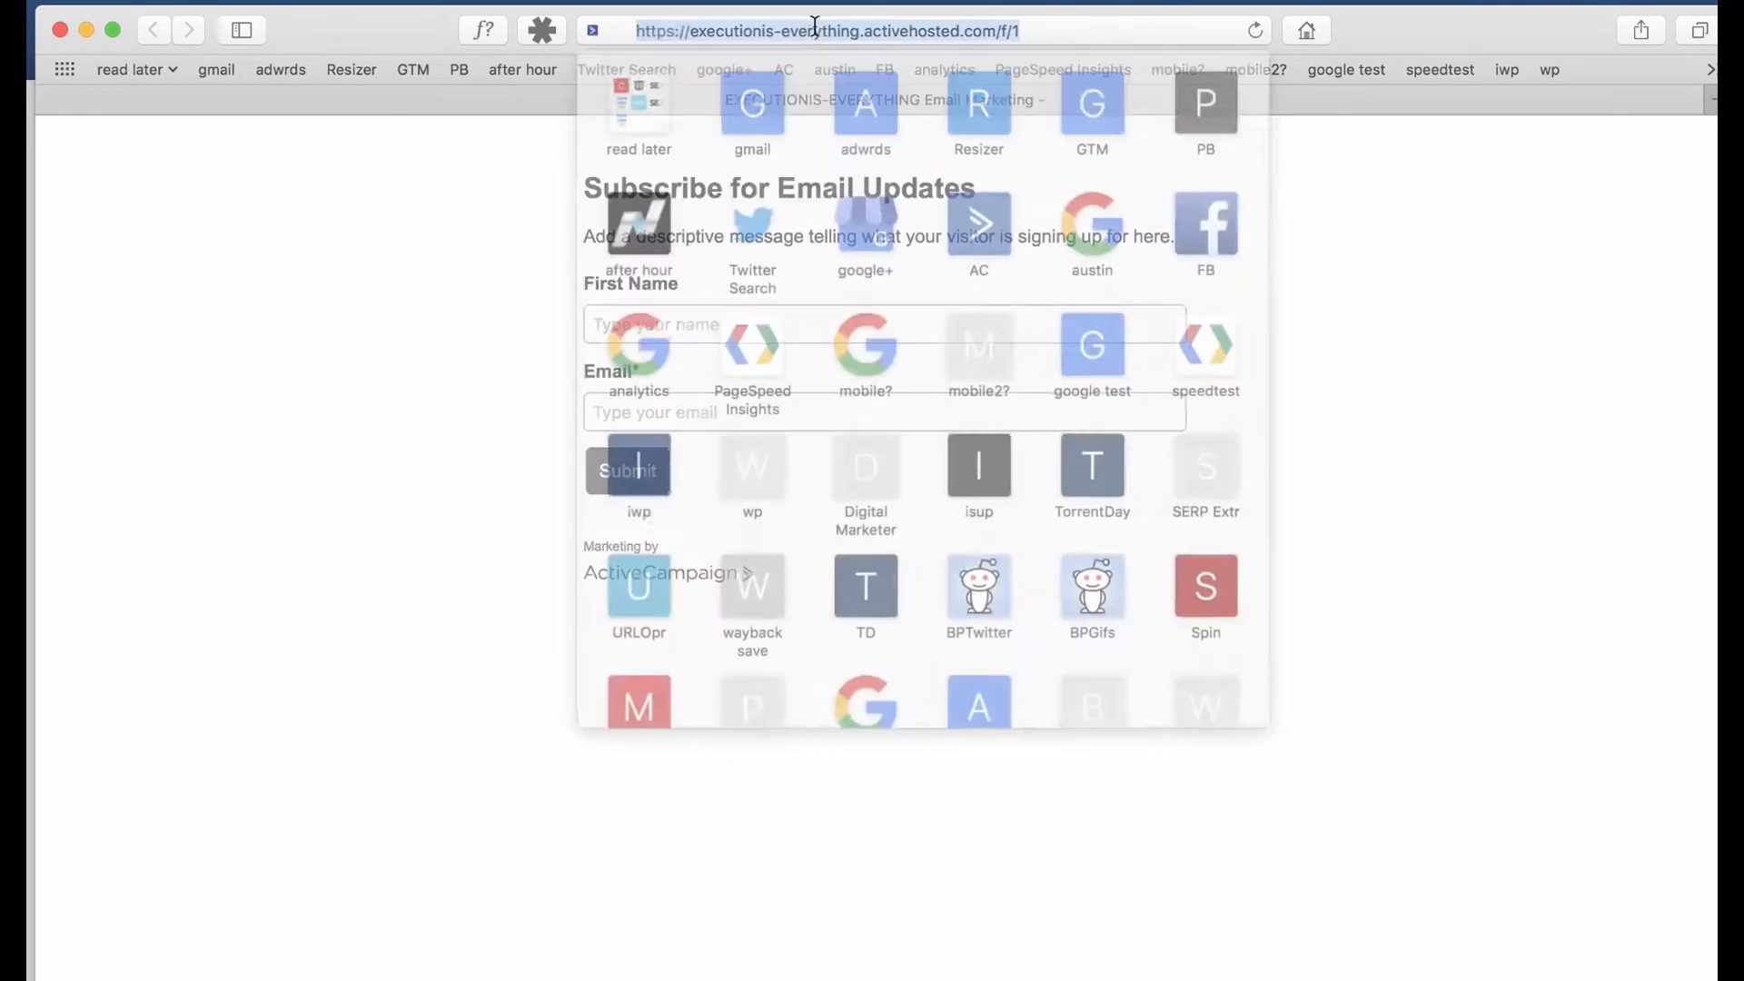
key(Return)
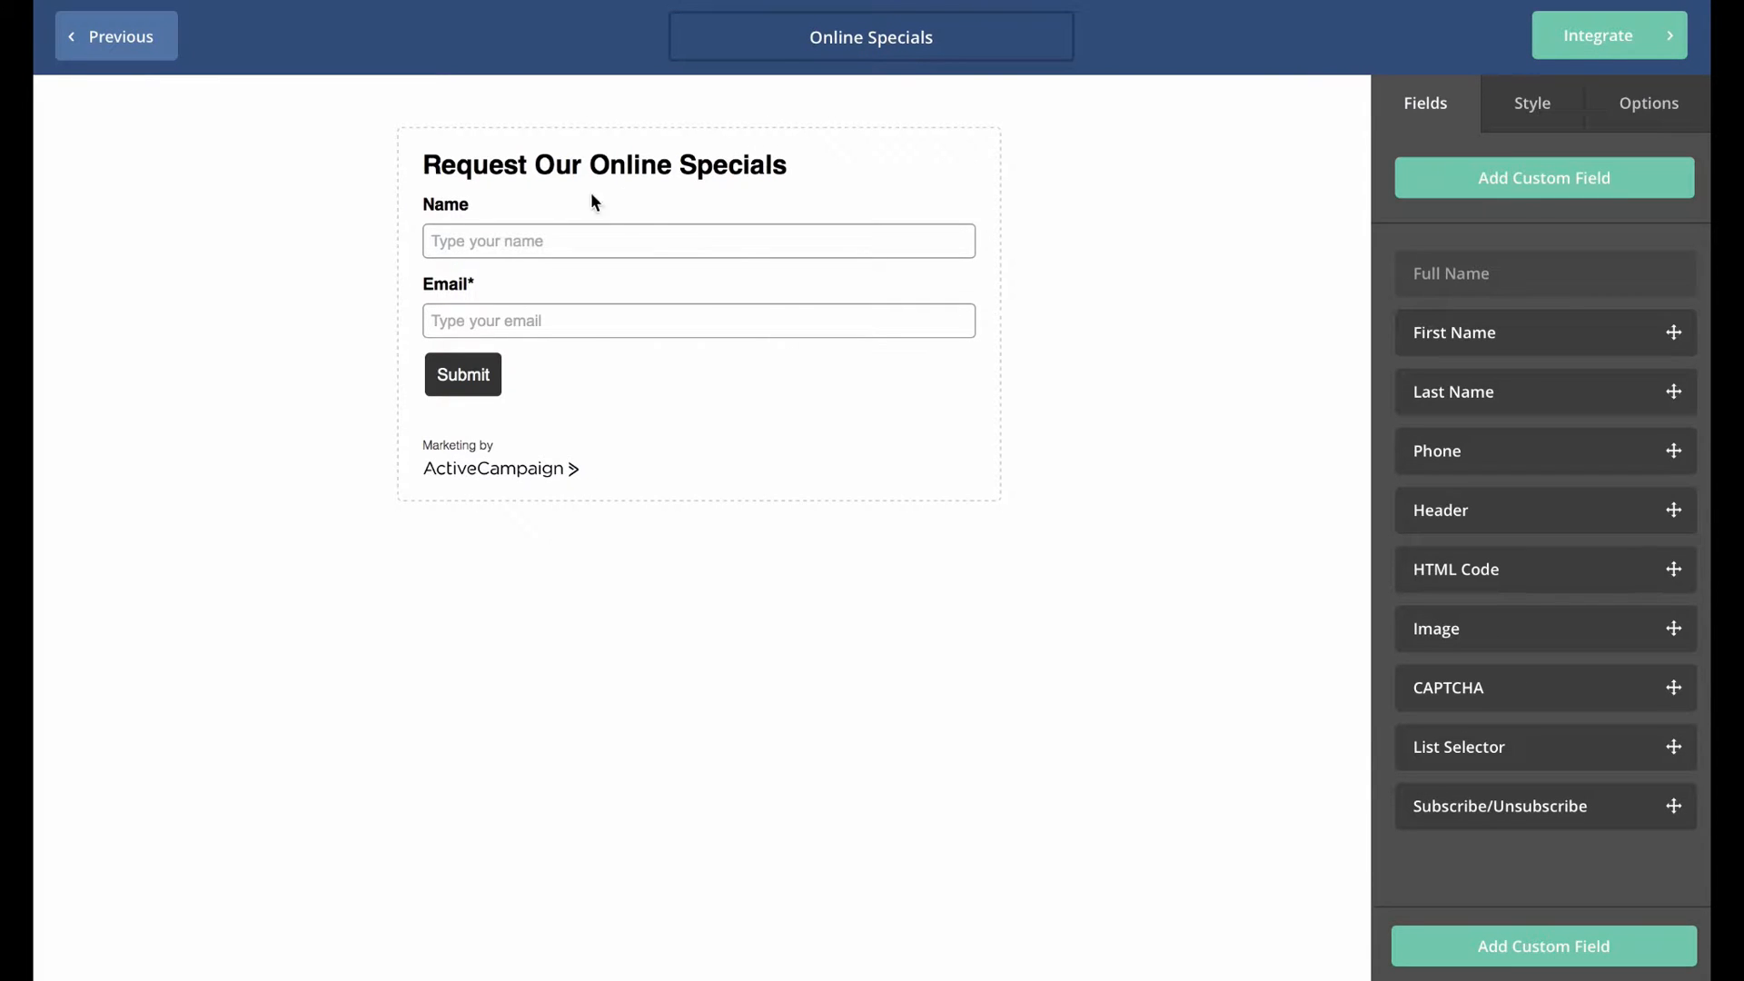
Save the form's Subscribe to List action with Opt-in Confirmation turned off.
click(1633, 121)
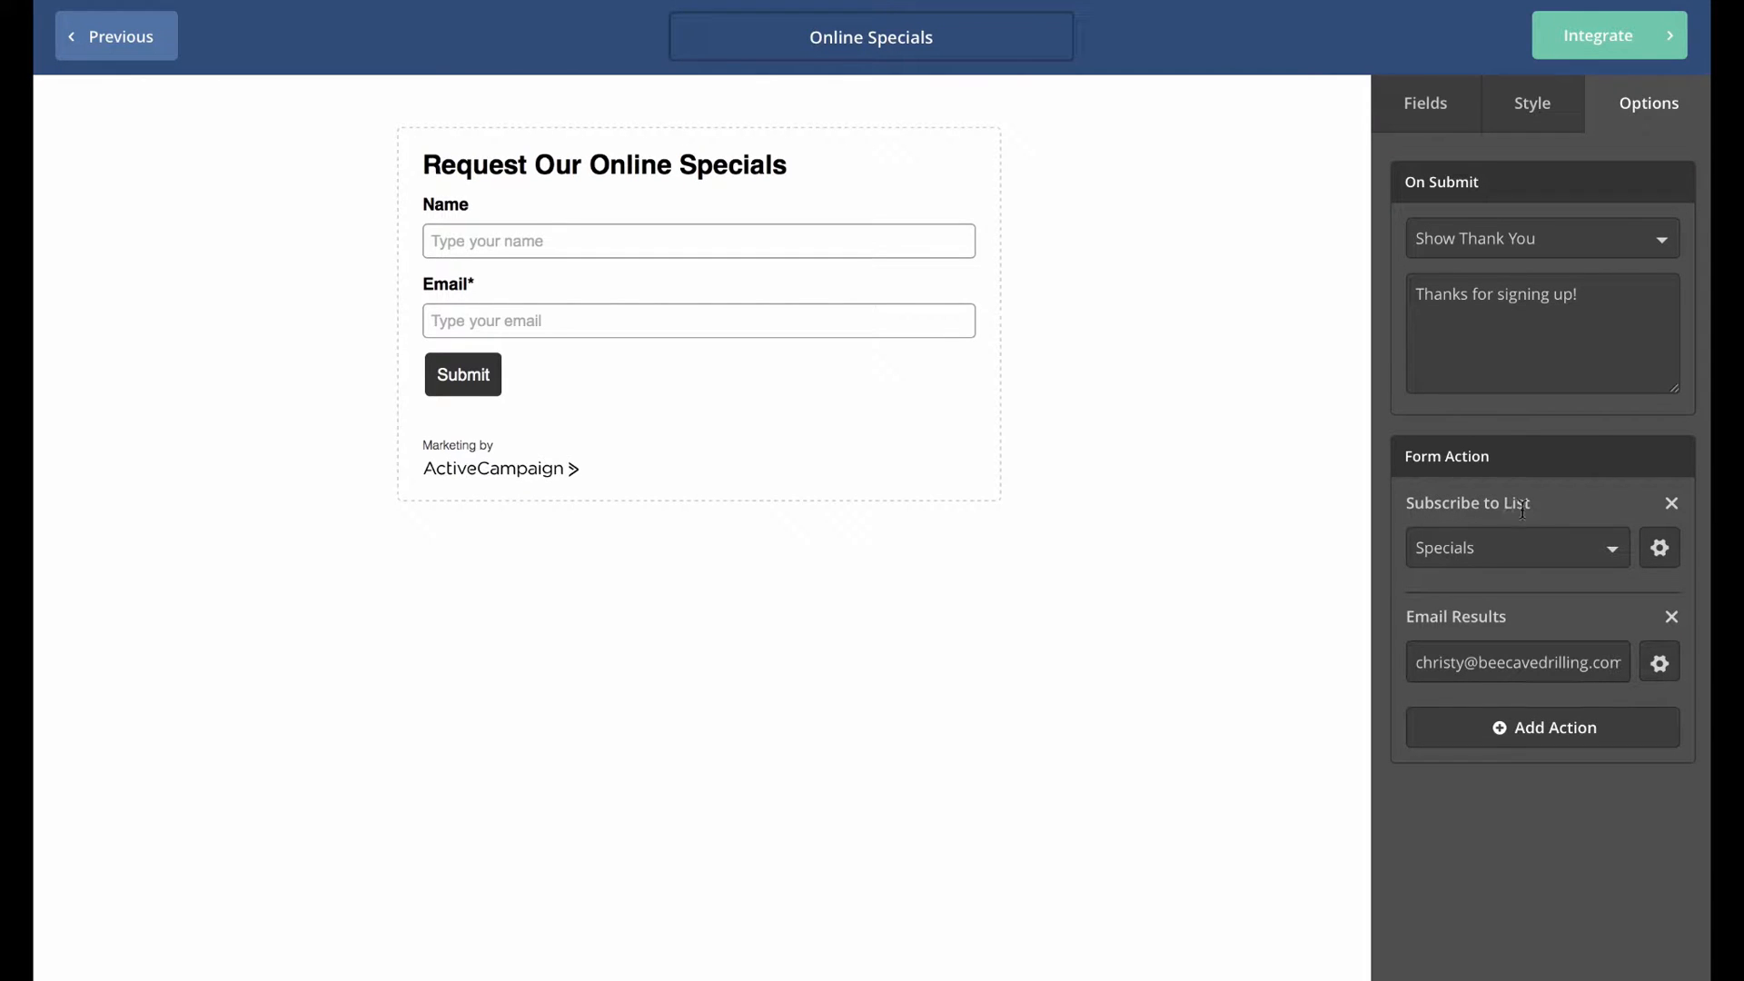
click(1660, 547)
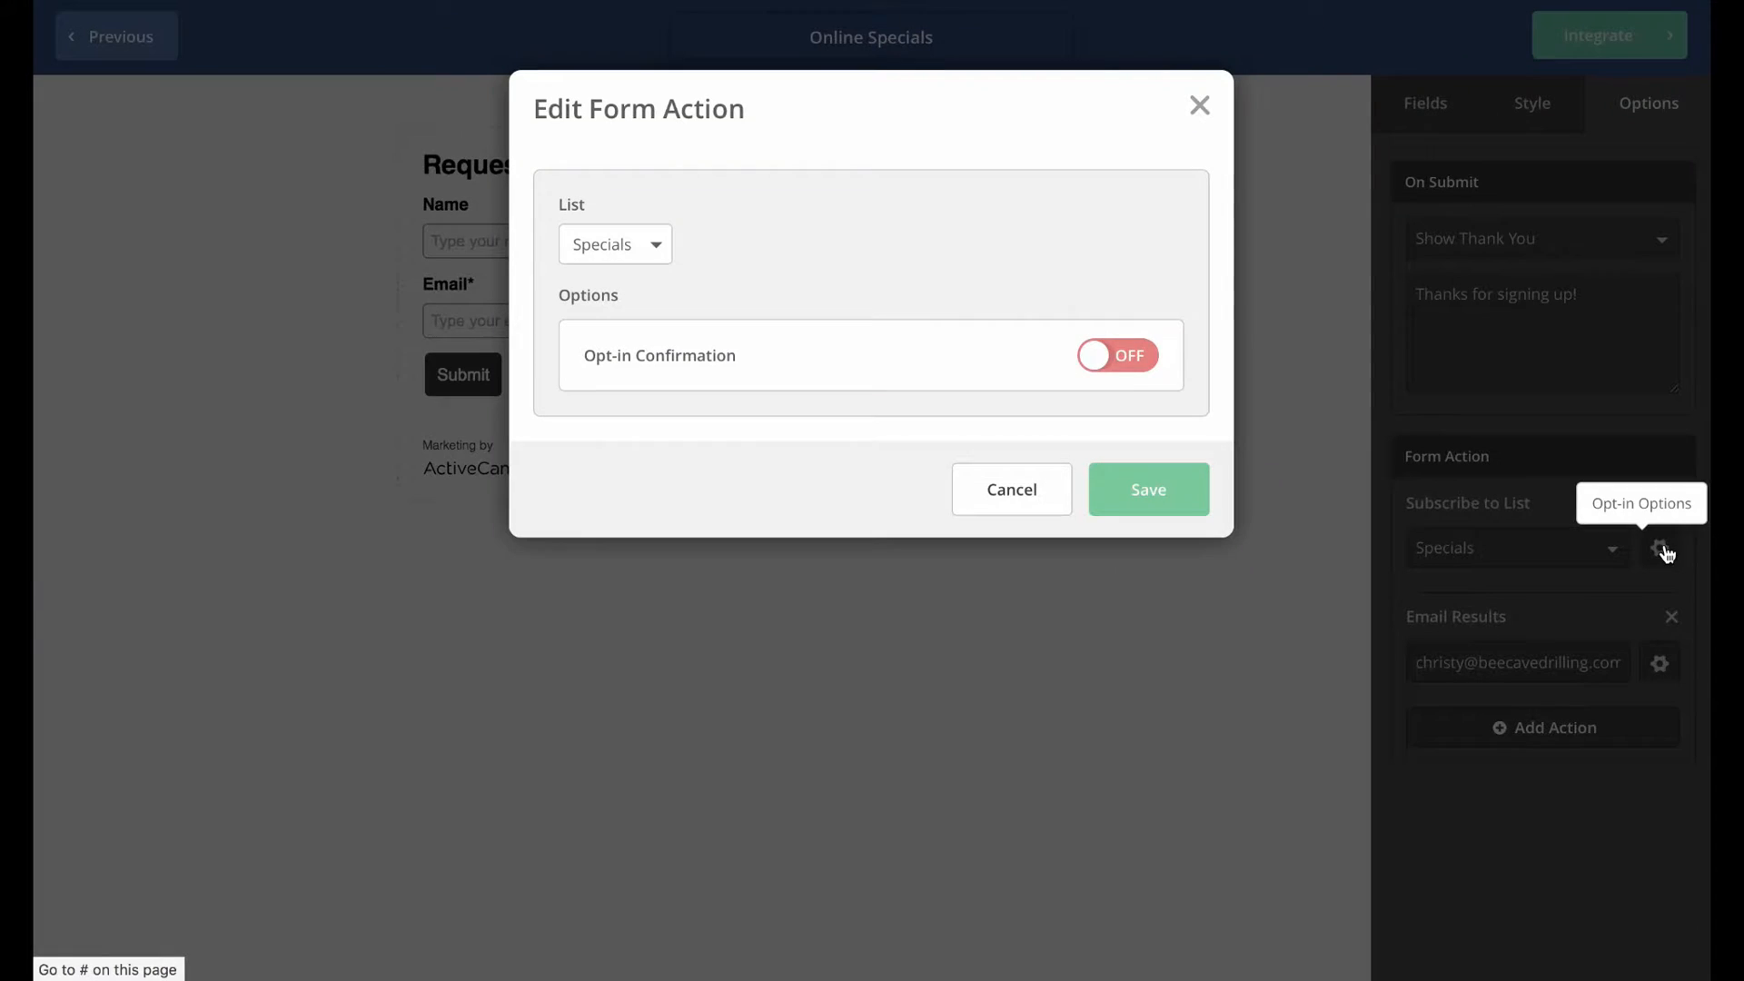
click(1113, 356)
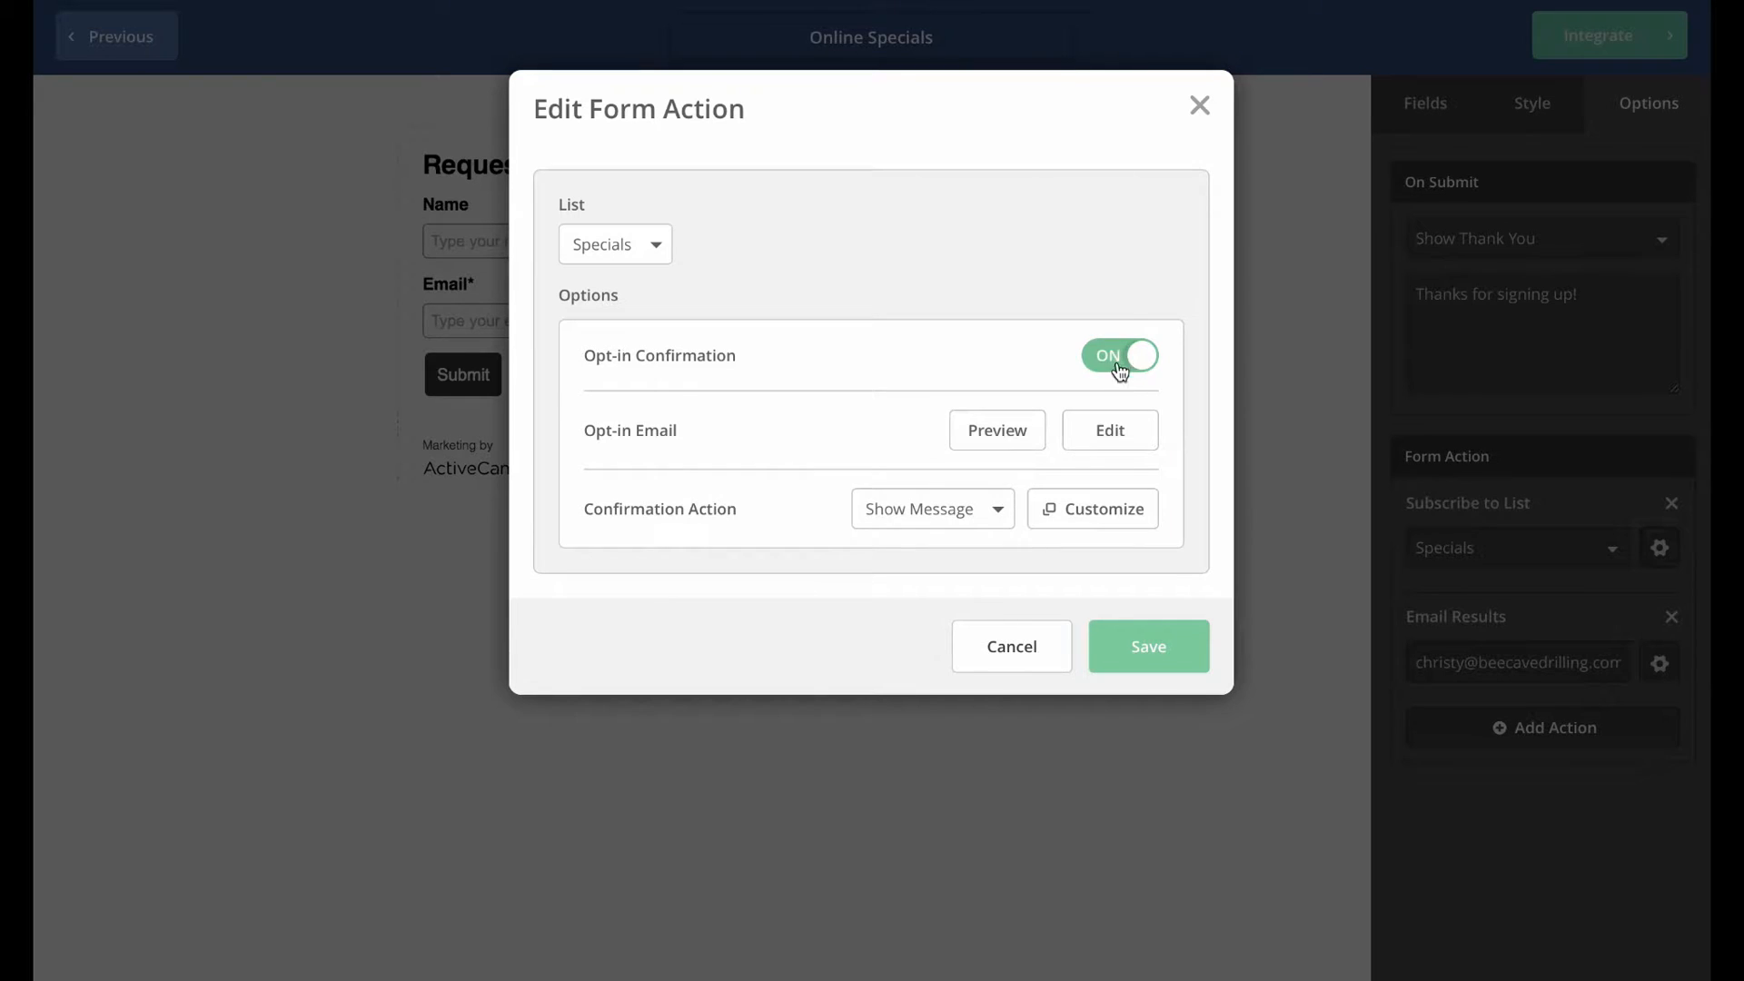
click(1112, 362)
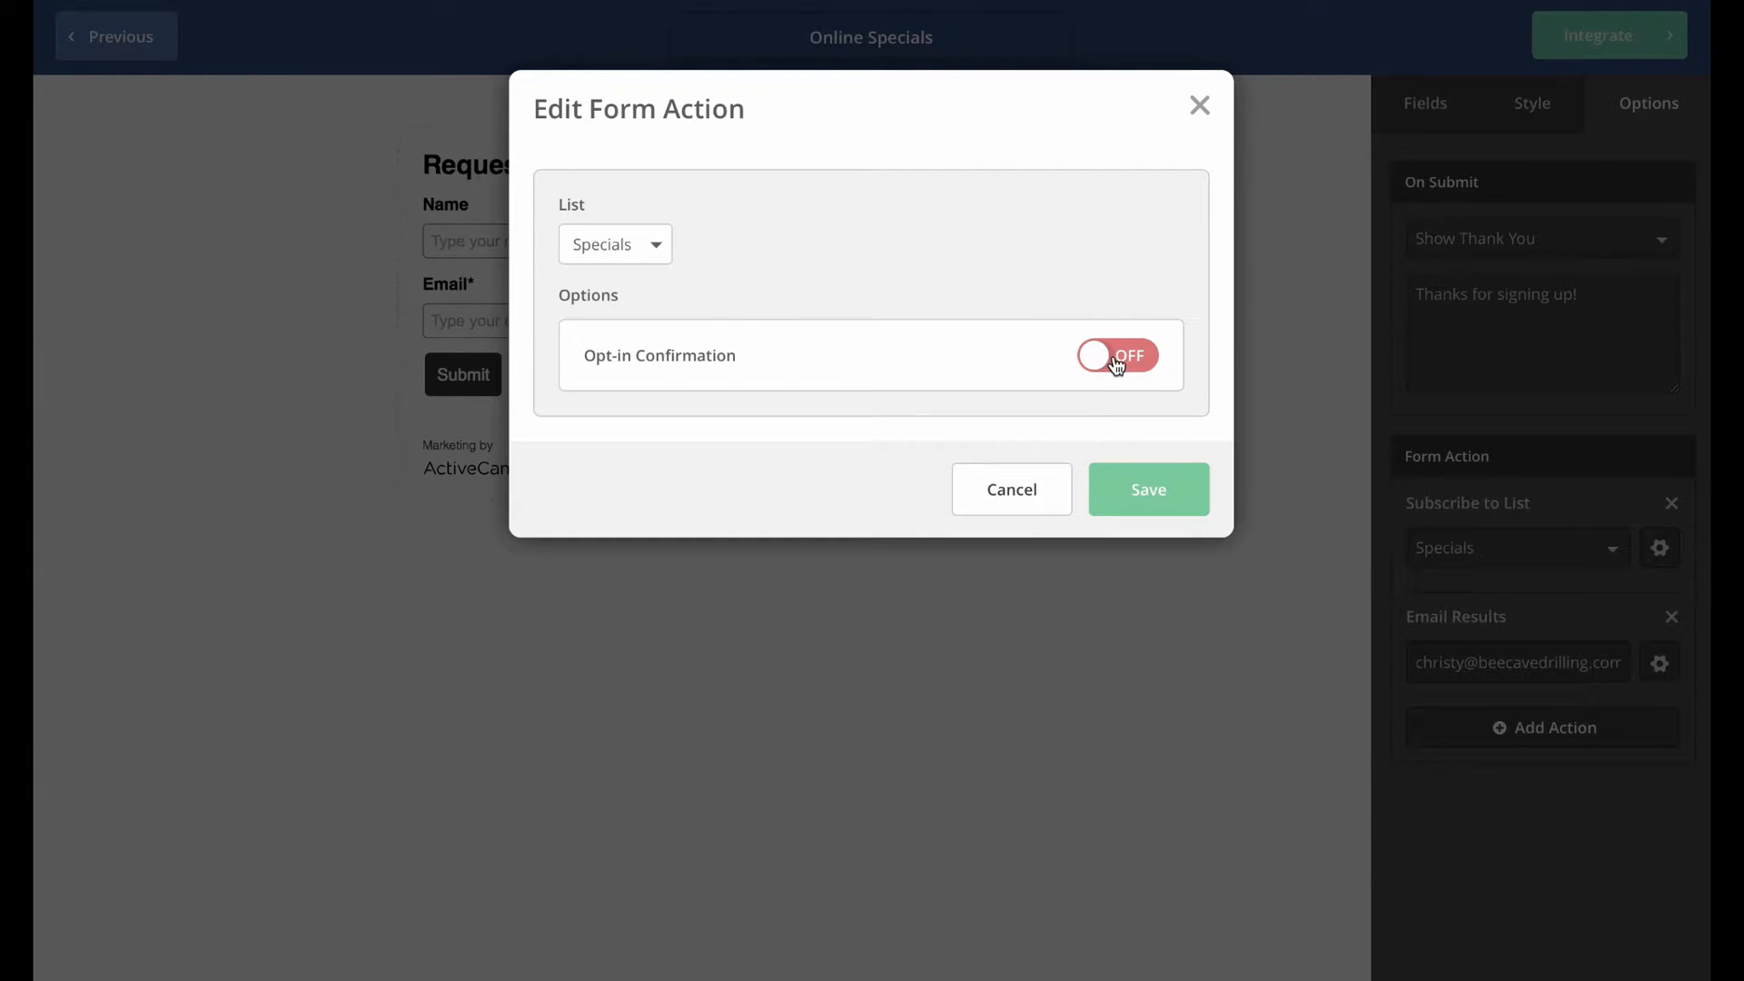
click(1115, 360)
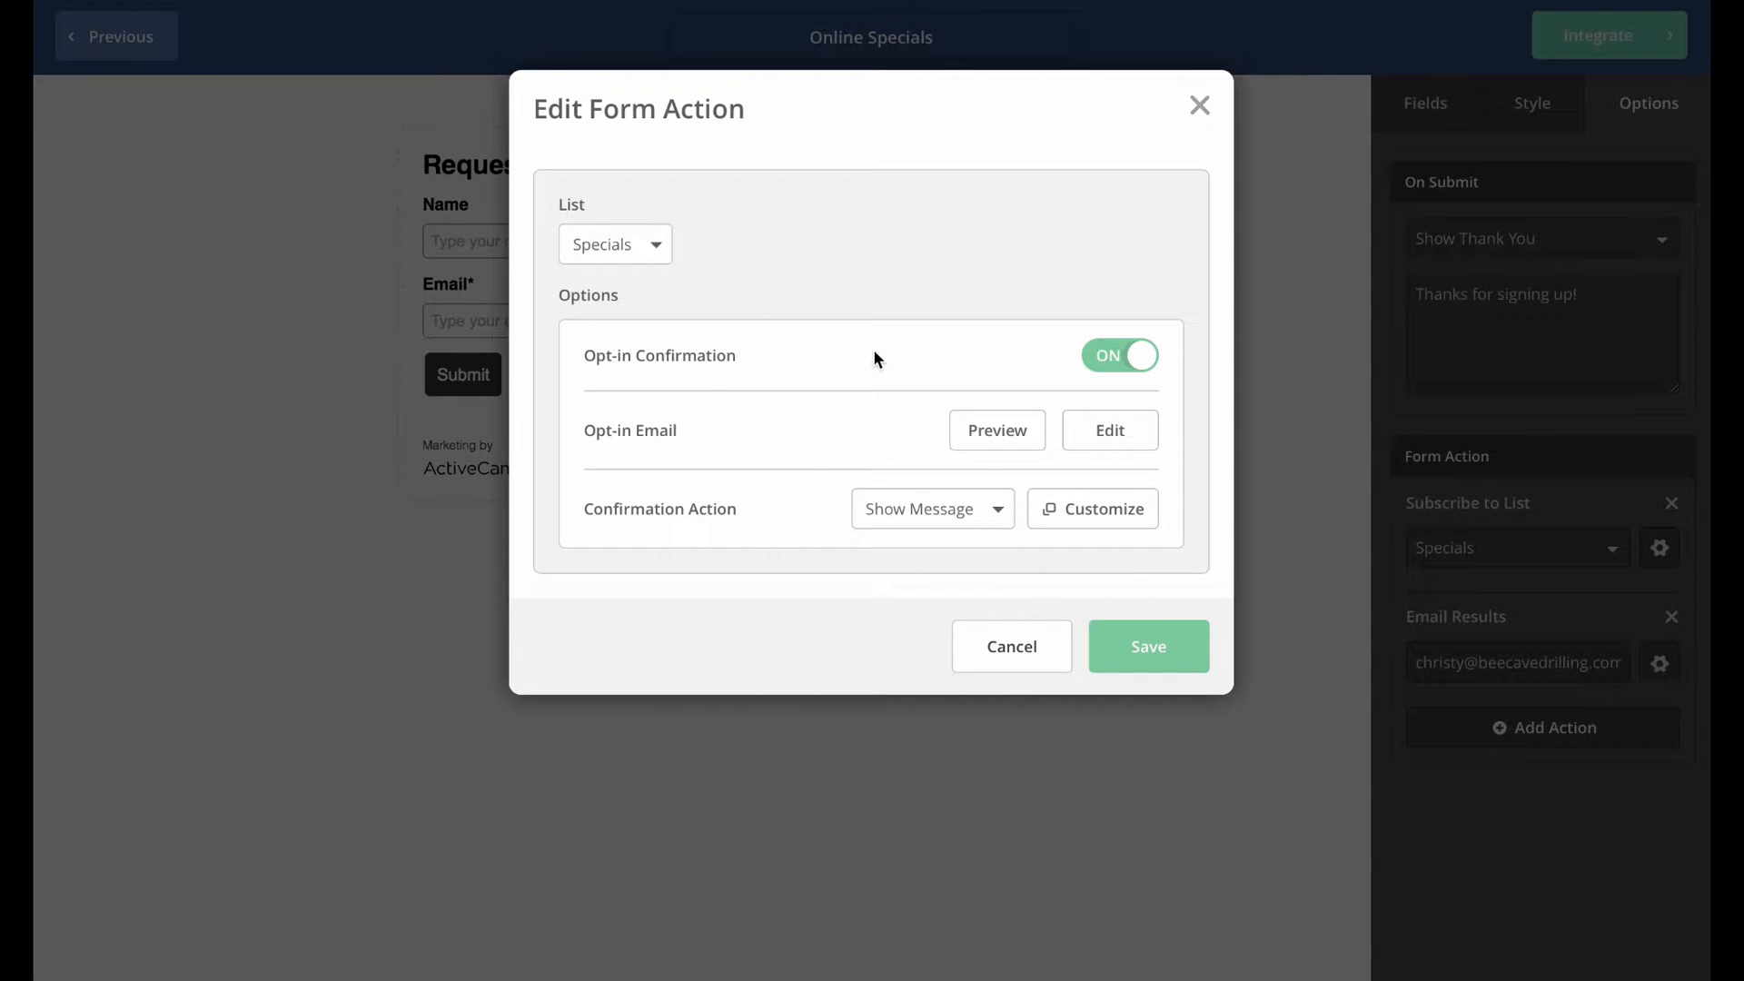
click(1088, 366)
click(1156, 489)
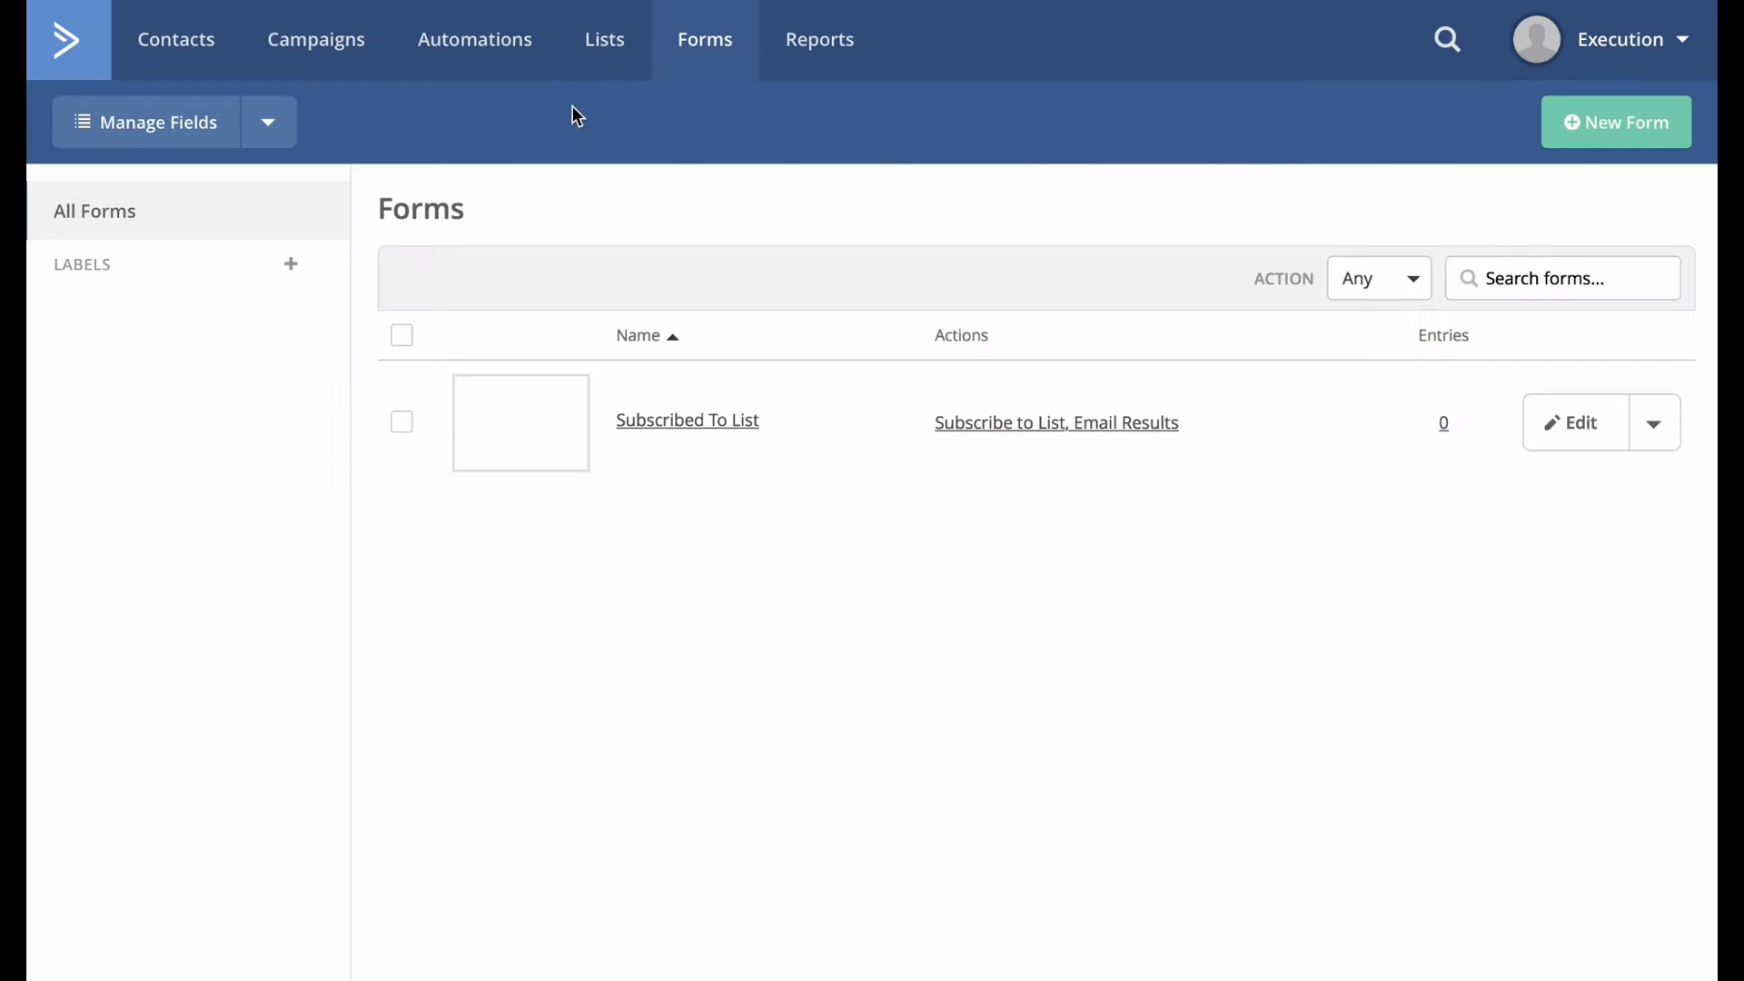
Review the Lists and Forms overviews, then sign in to Leadpages.
click(630, 43)
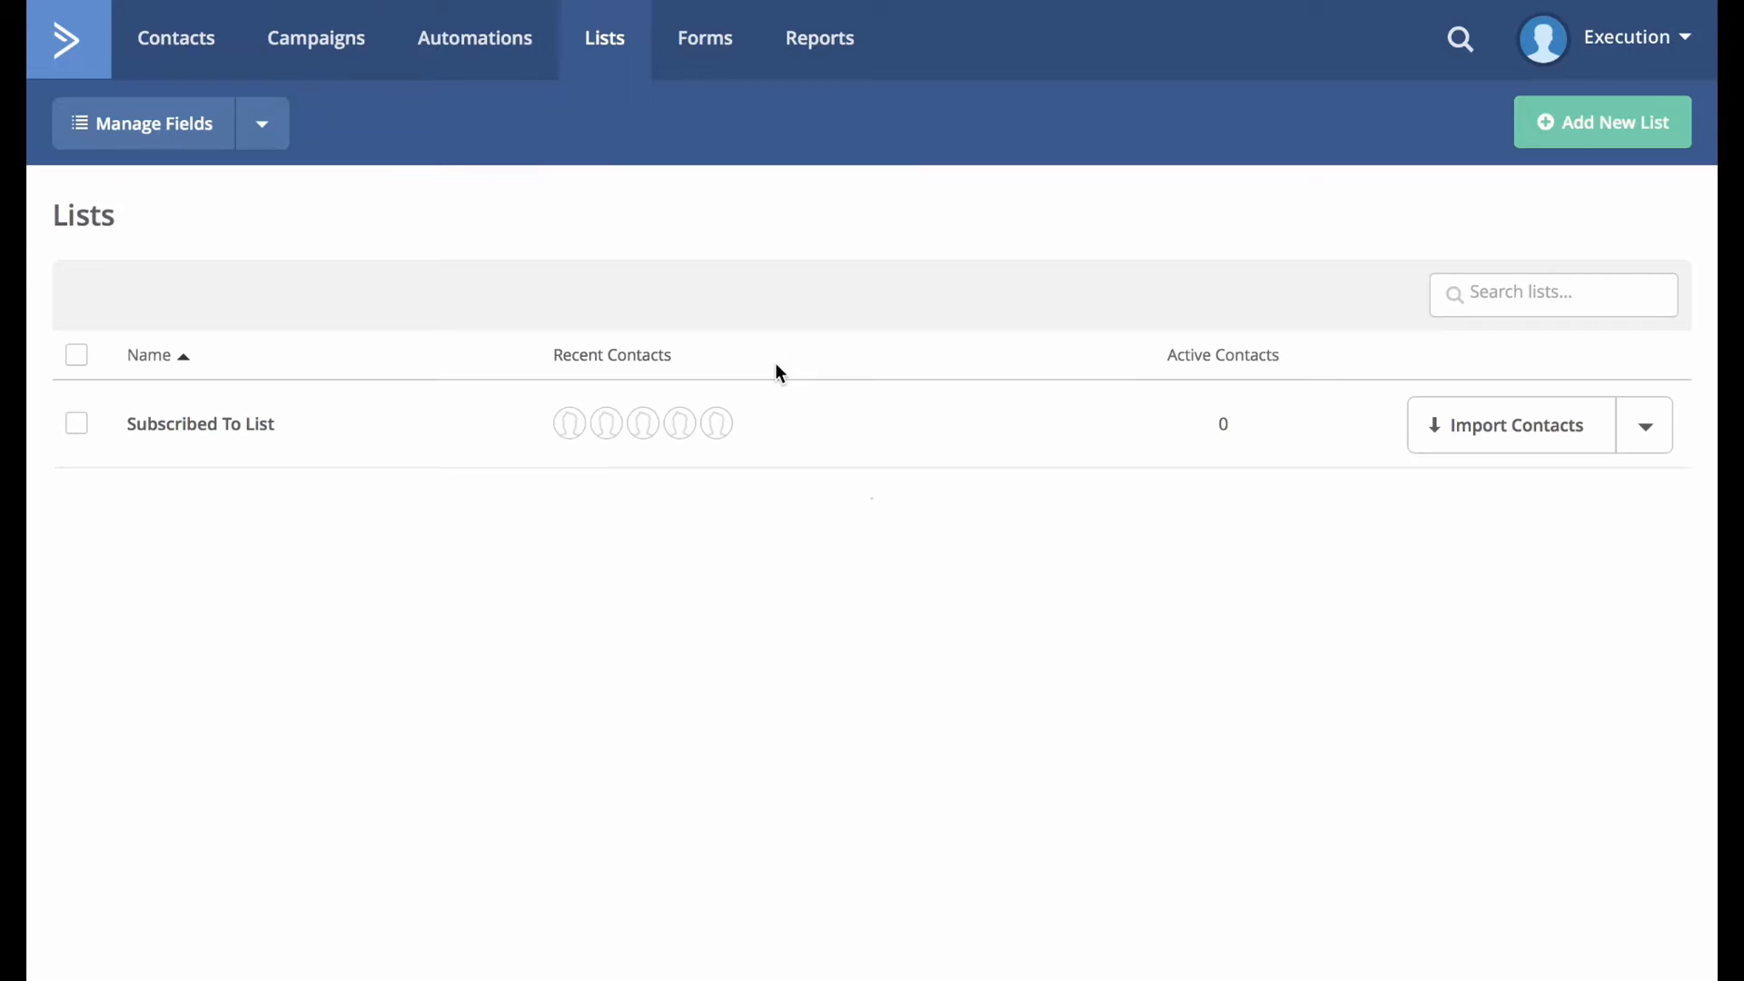
click(698, 42)
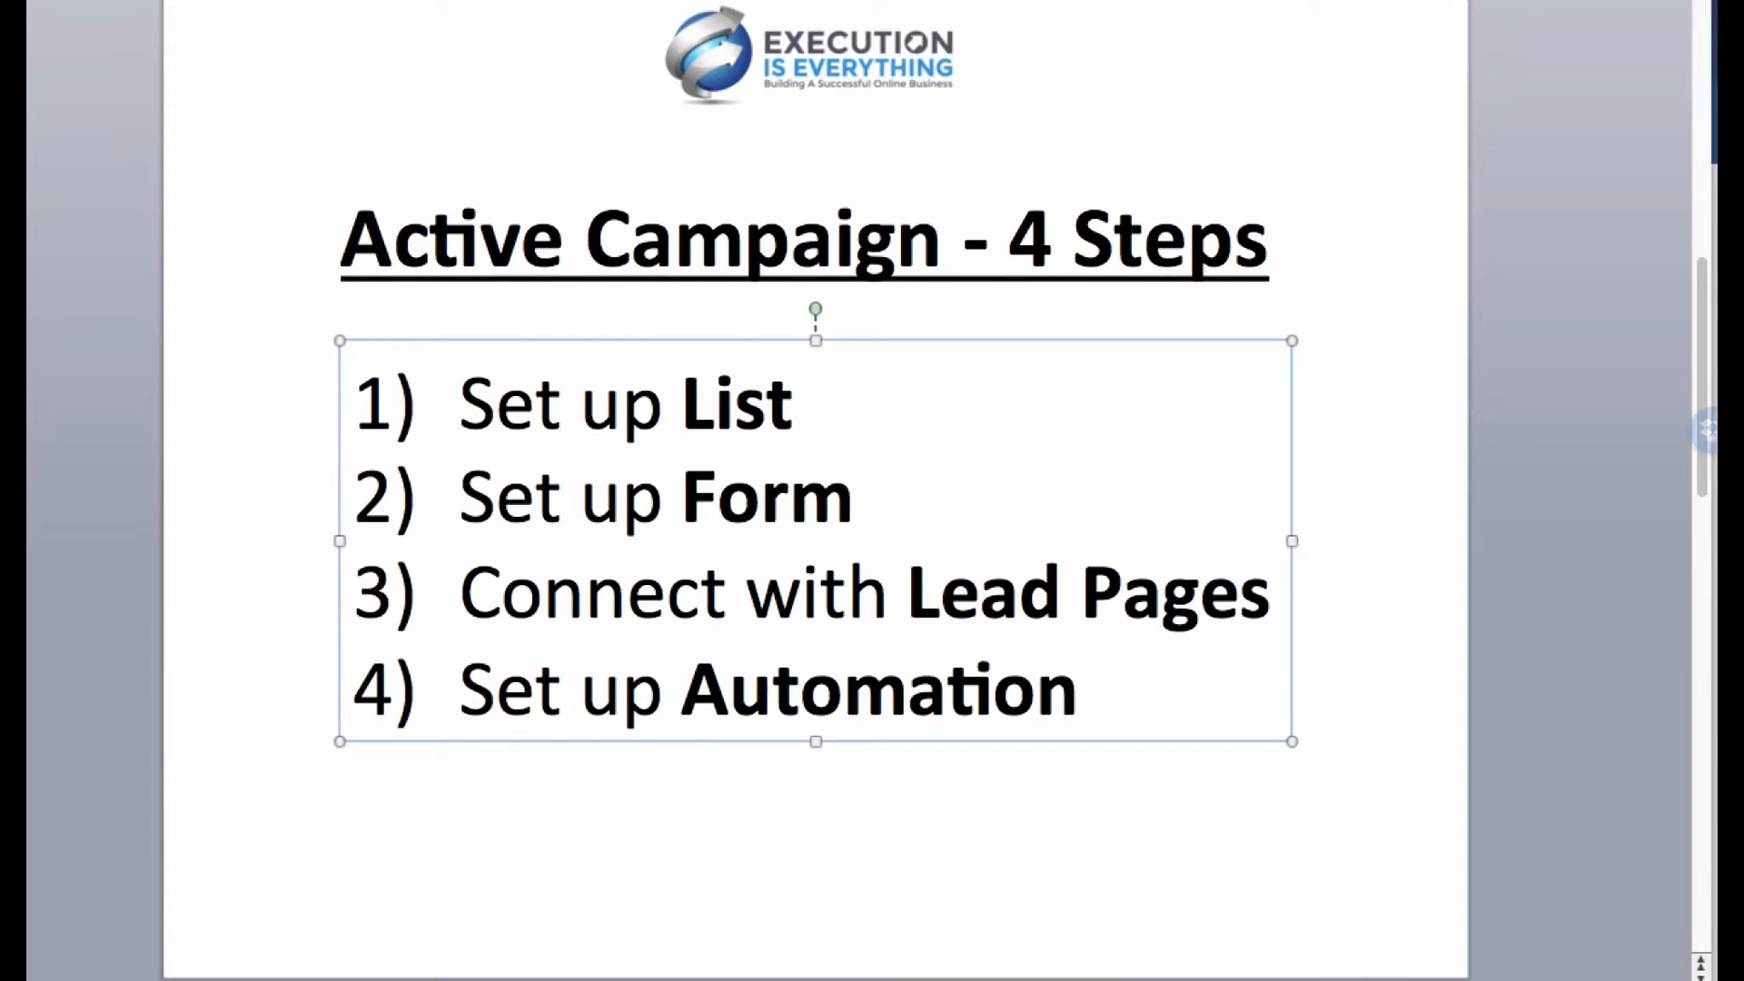
key(alt+Tab)
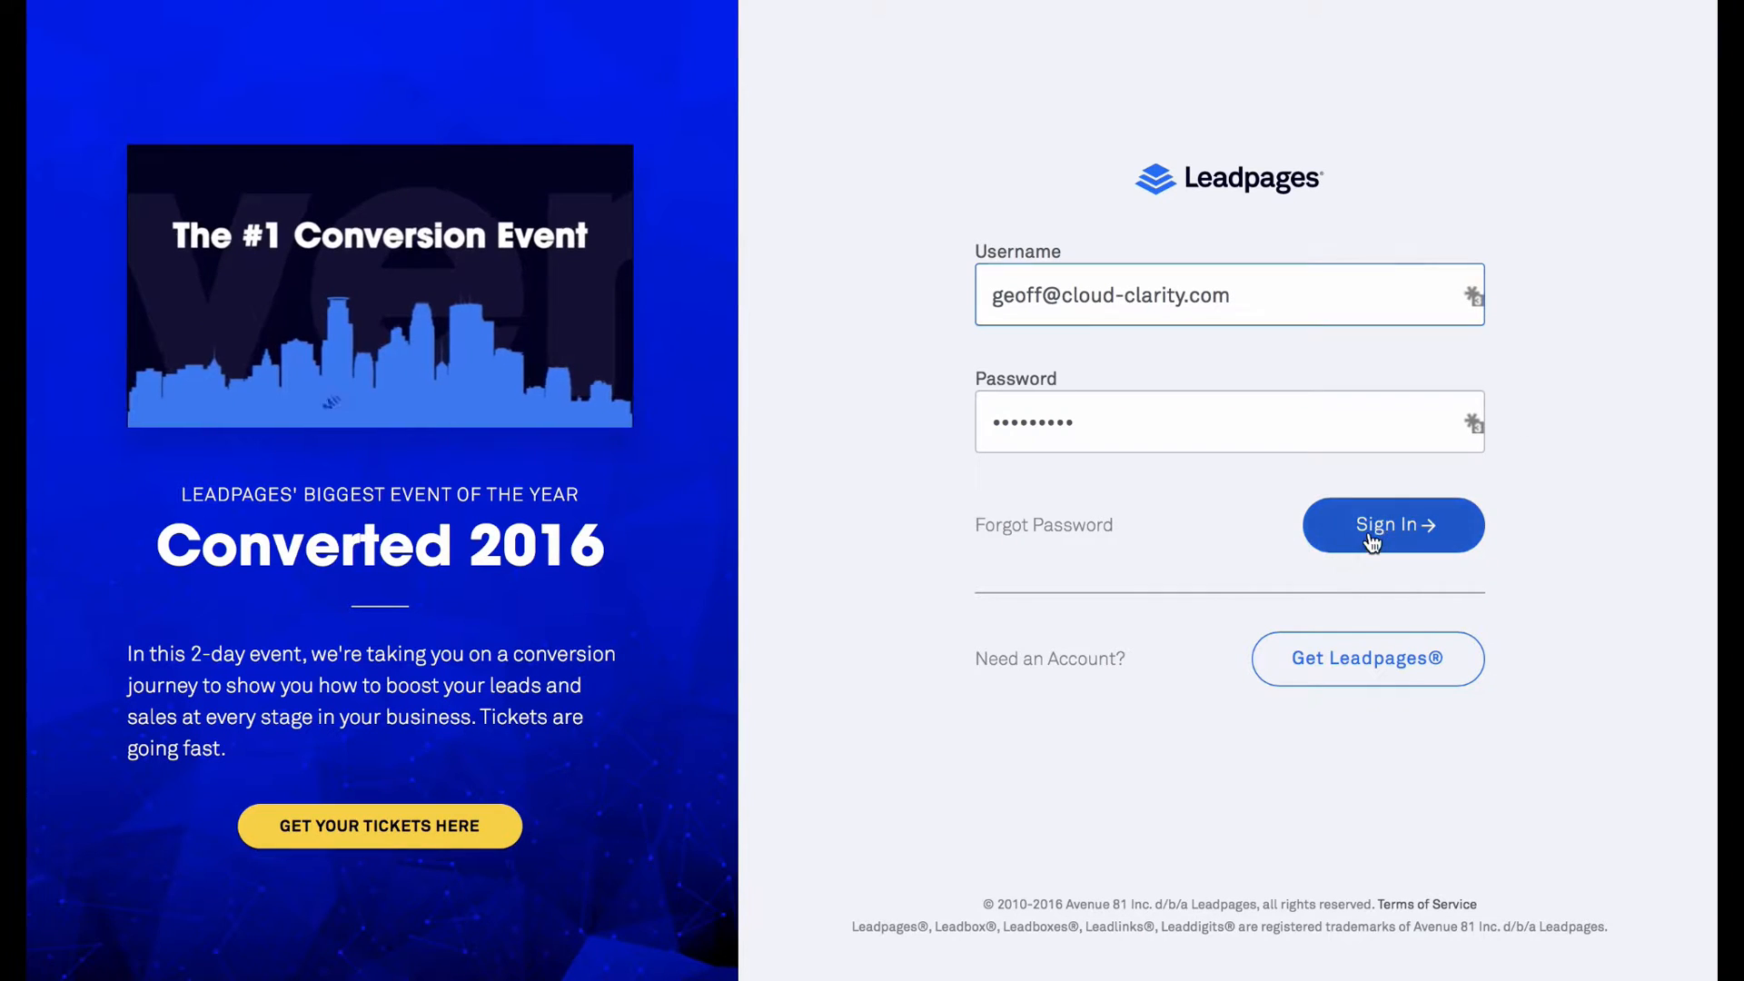
click(1370, 542)
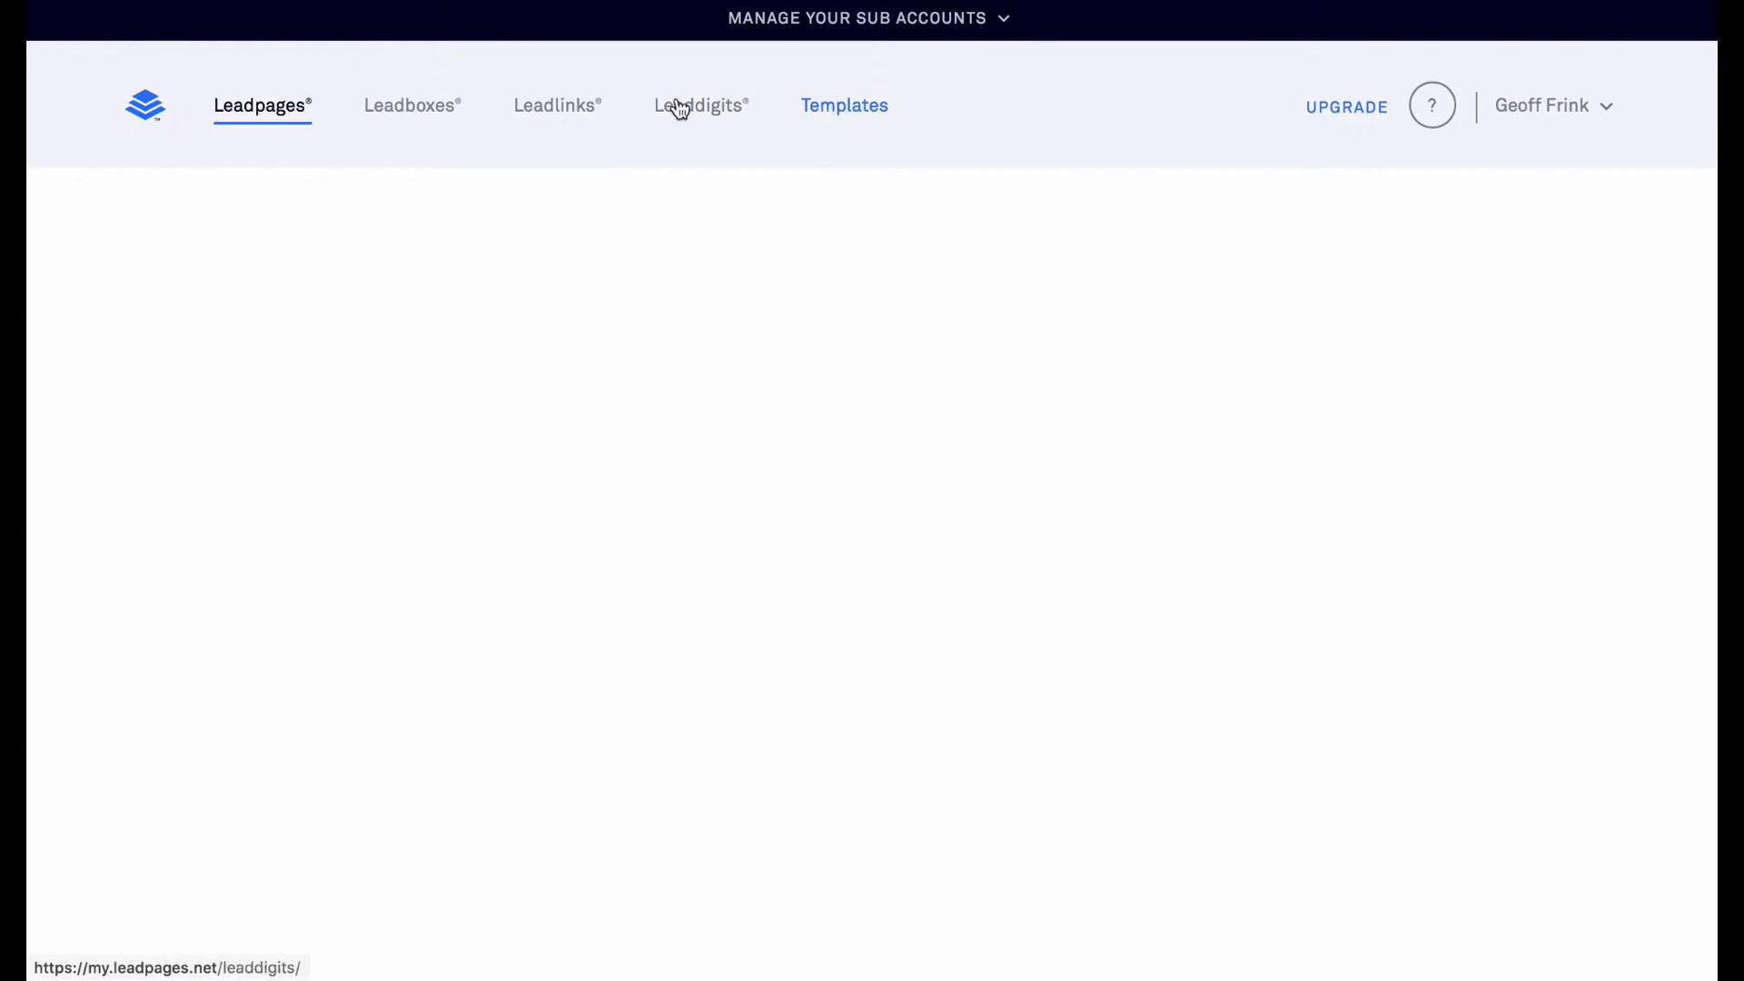
Create a new leadbox from the Leadboxes page.
click(421, 109)
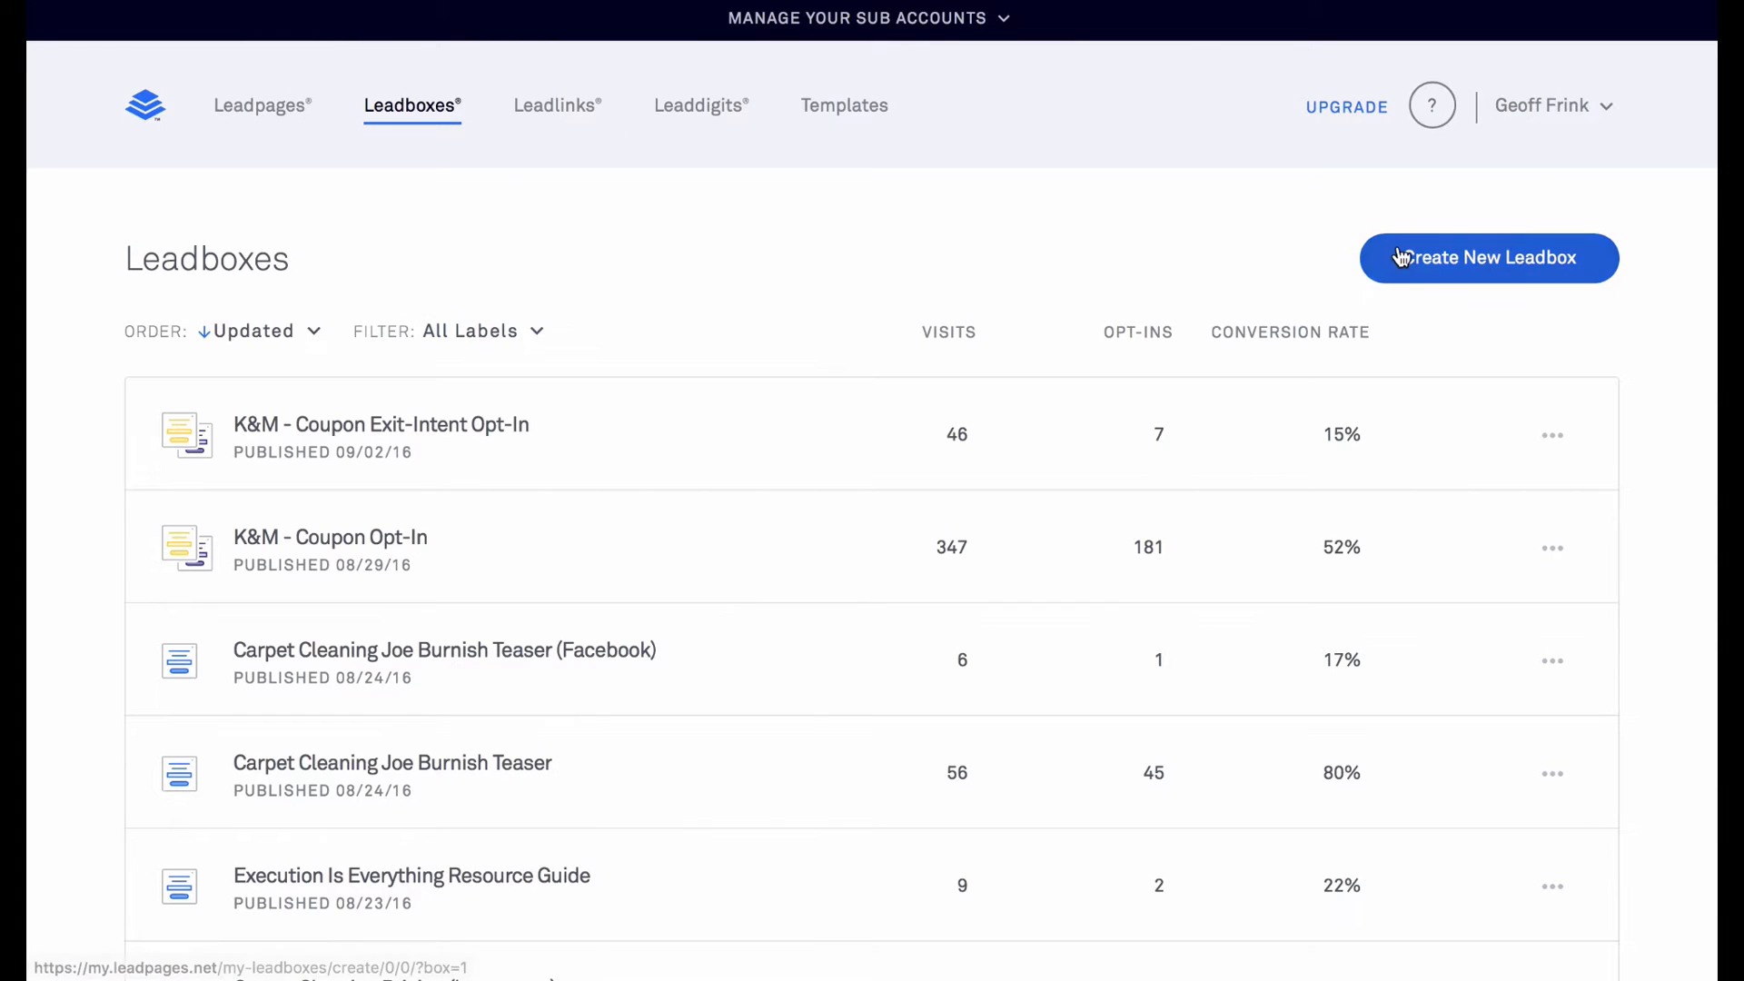
click(1495, 254)
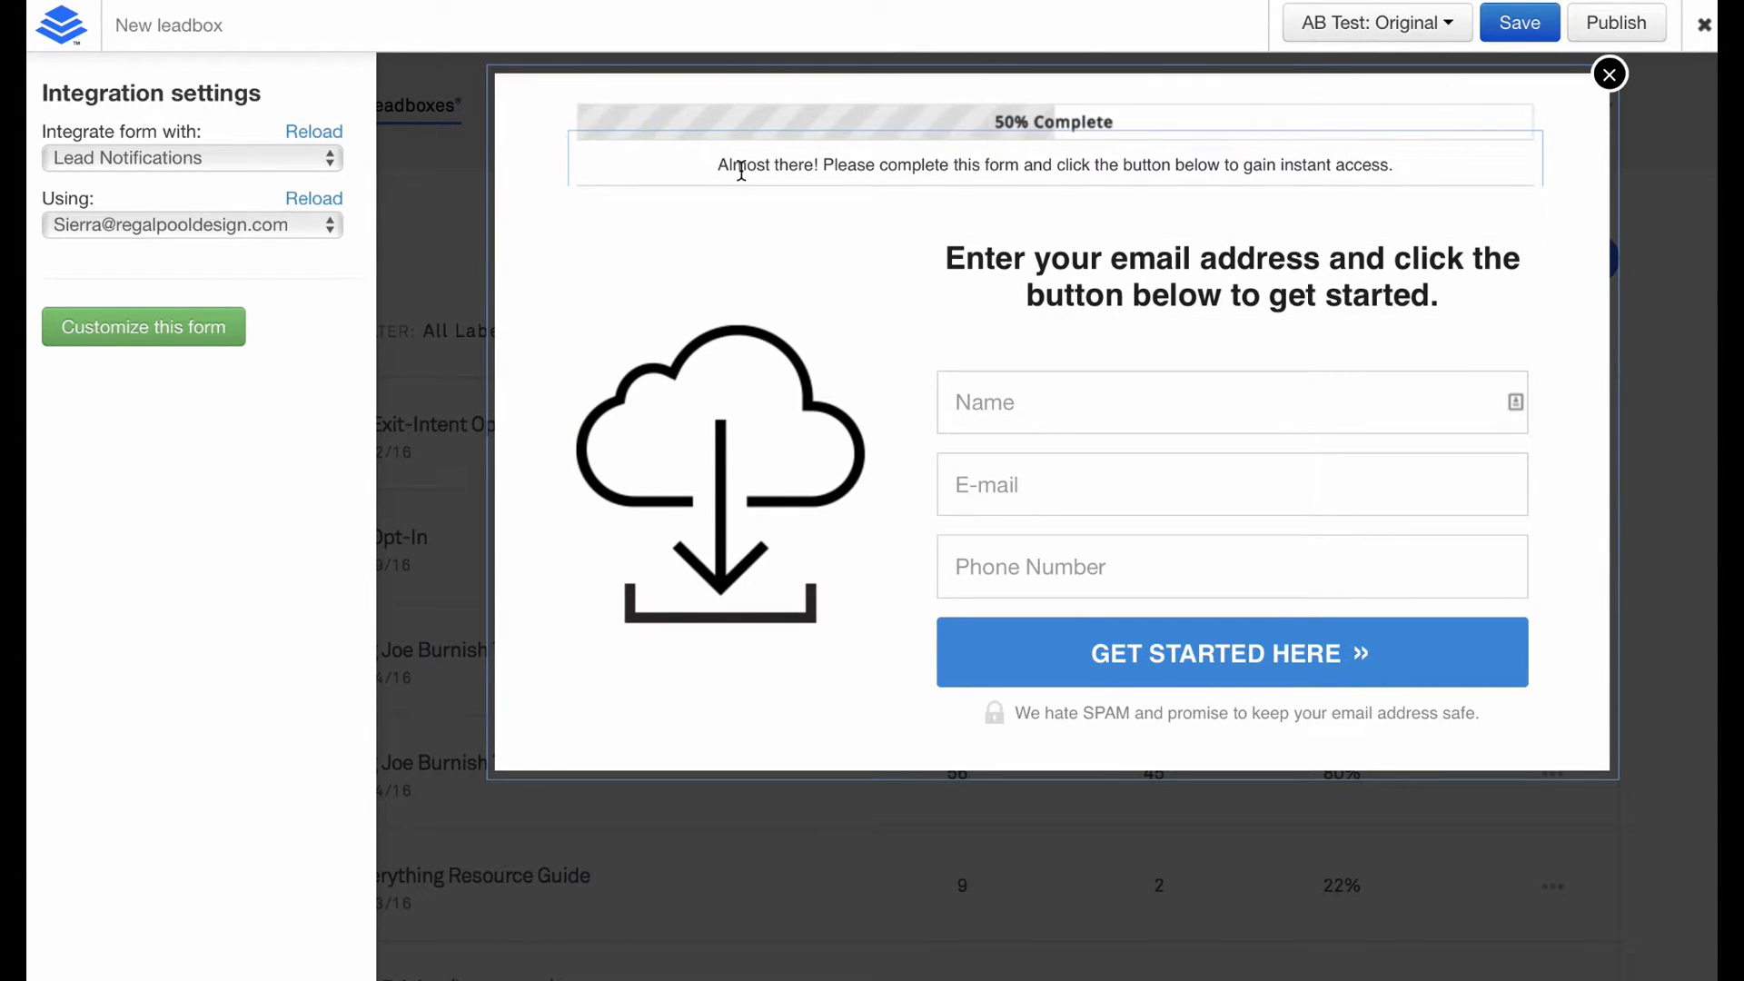
Hide the leadbox's progress bar, header text and cloud download image.
click(879, 135)
click(150, 135)
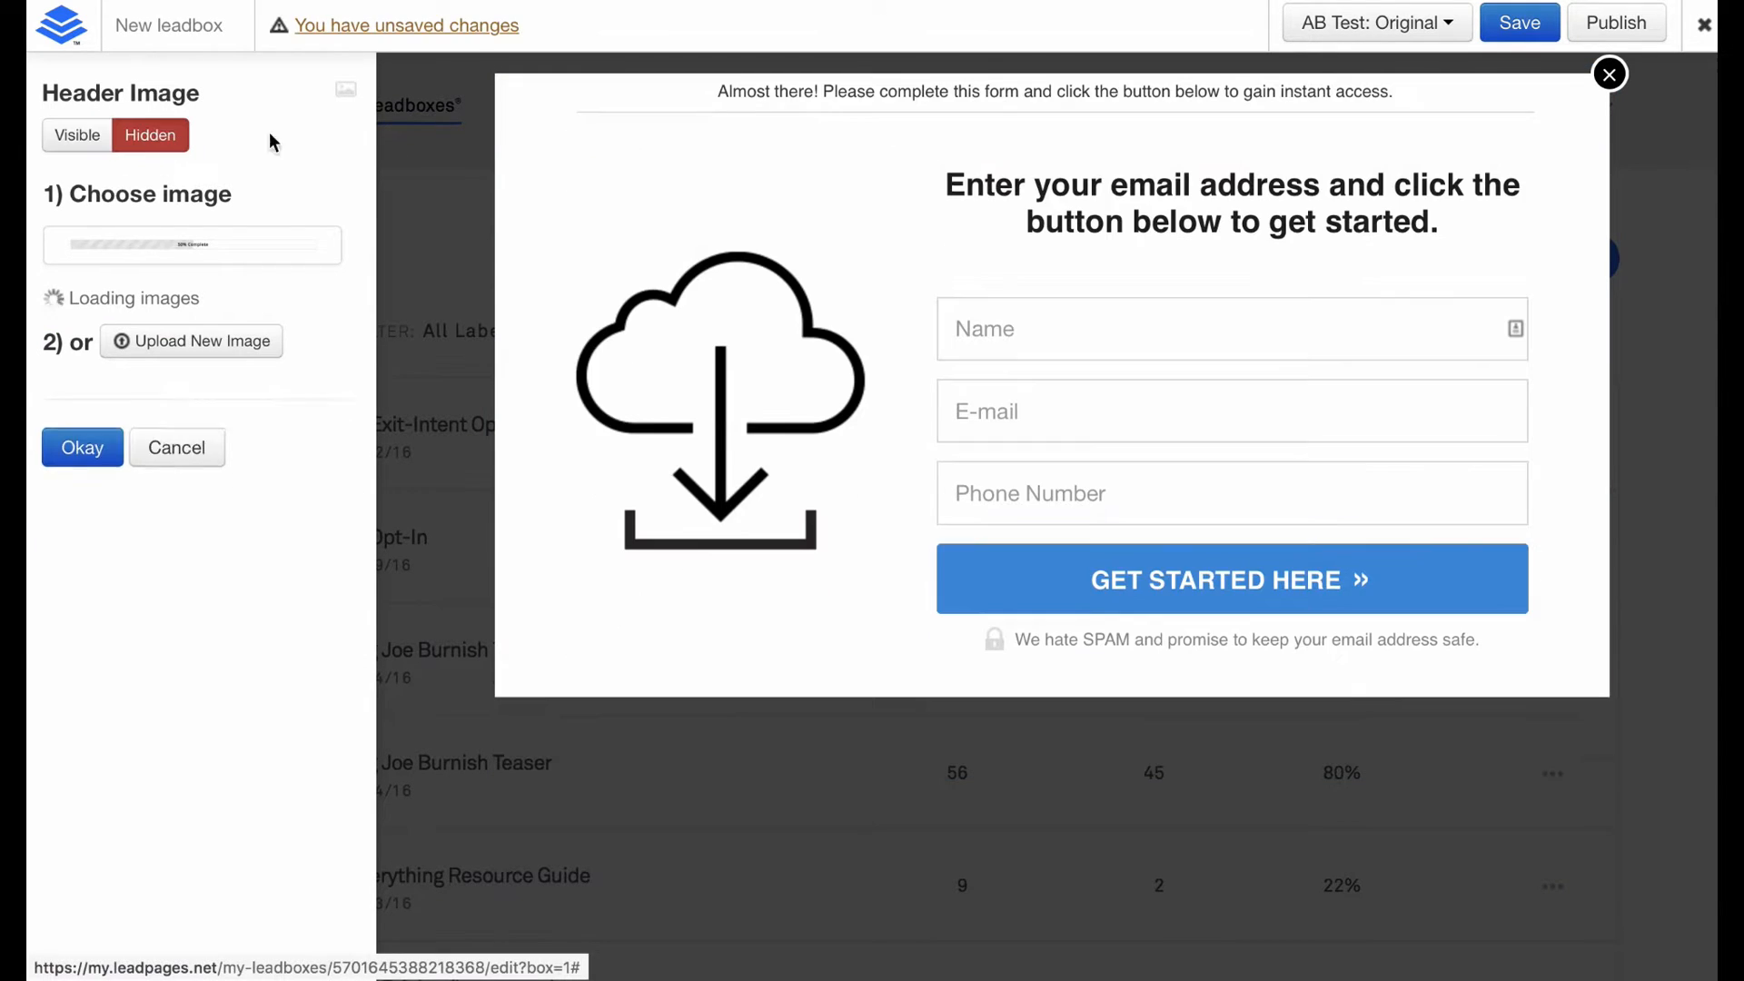
click(849, 89)
click(150, 129)
click(846, 334)
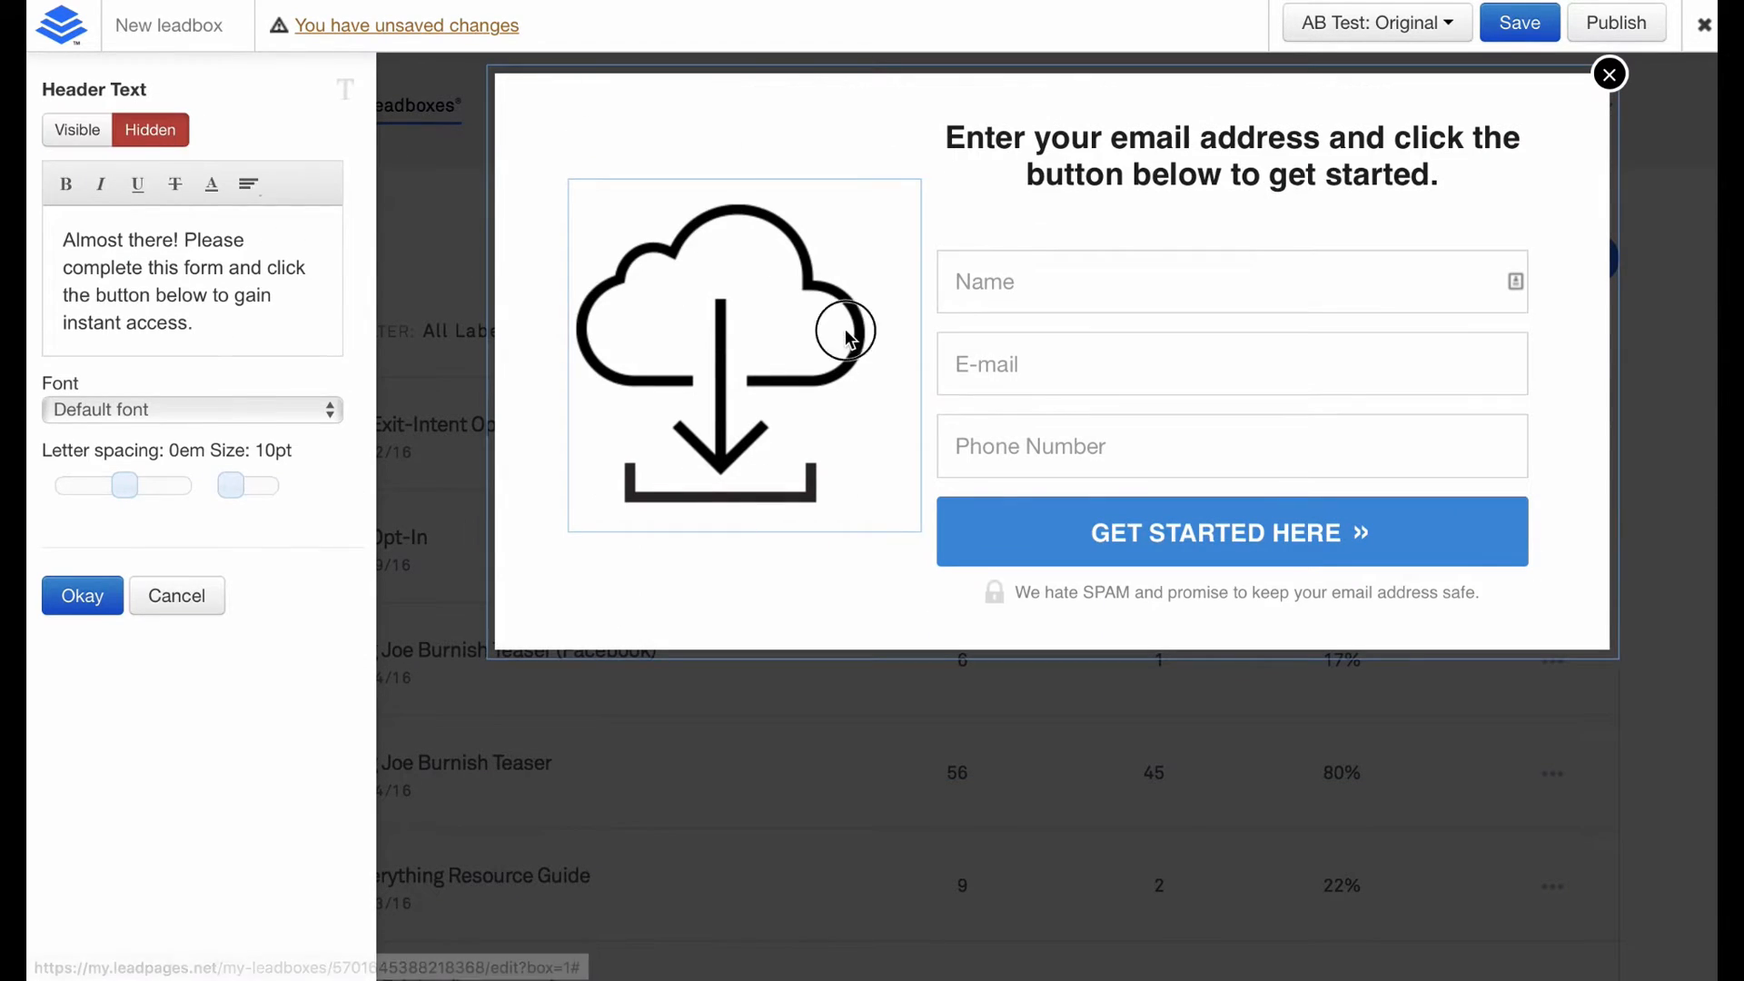
click(150, 135)
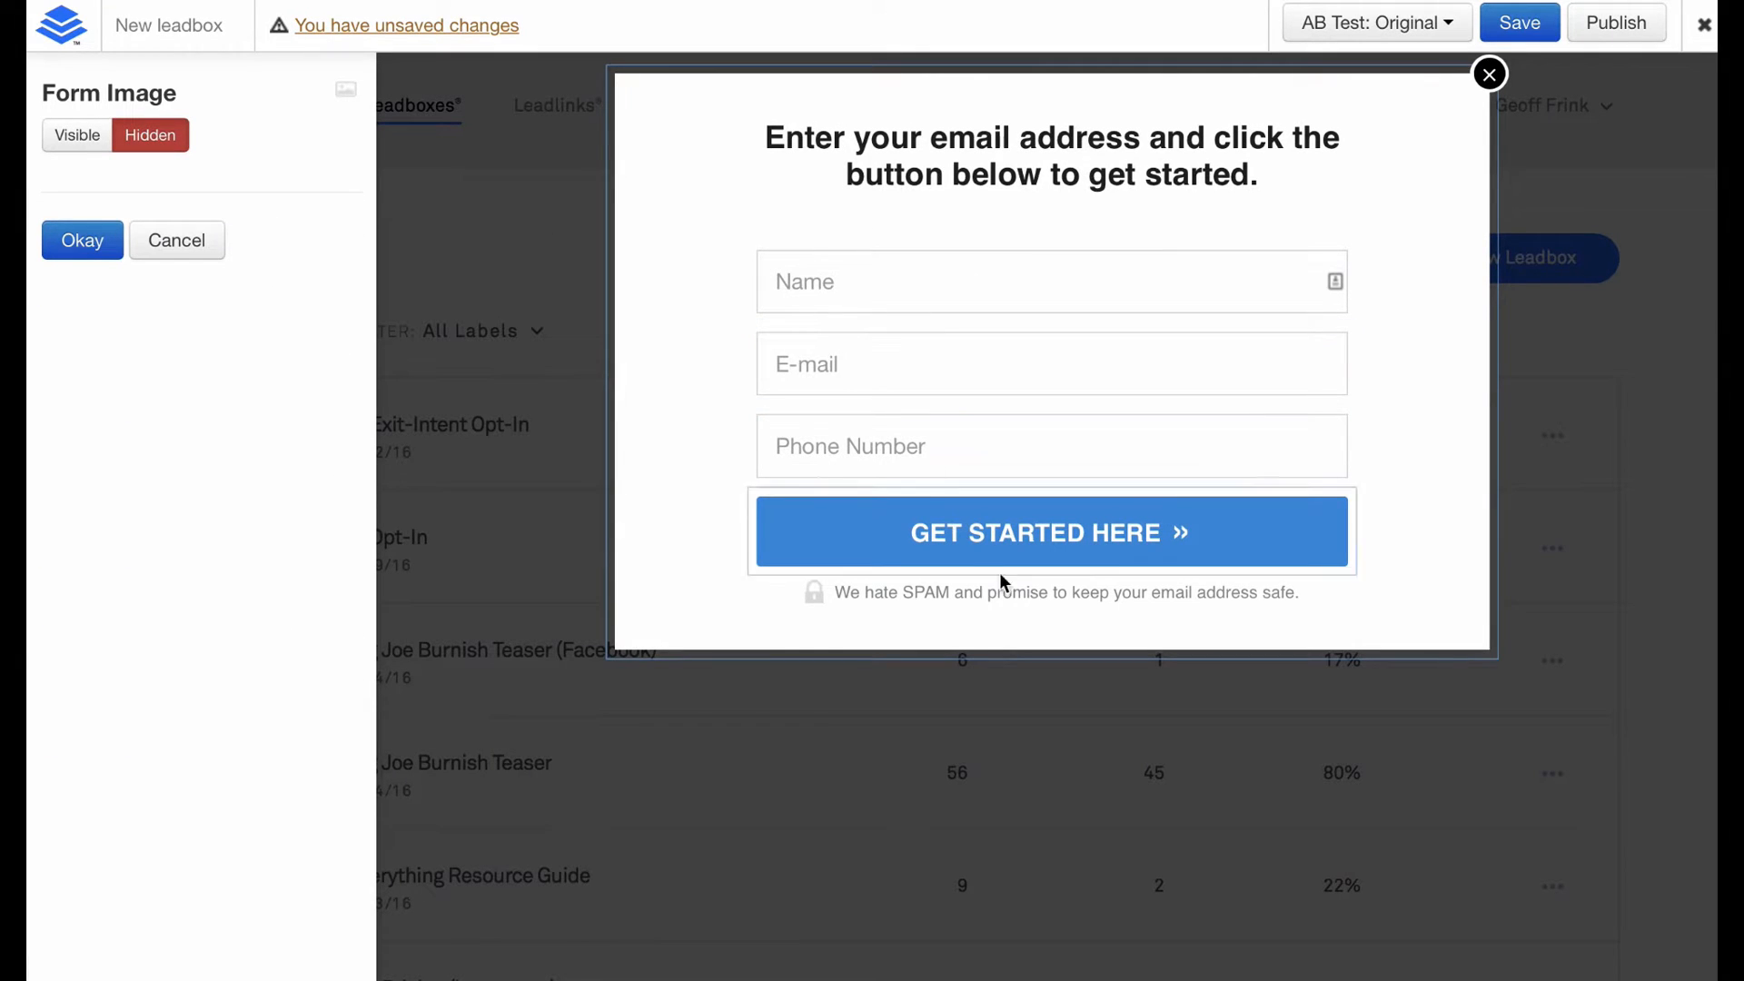
Shrink the privacy policy note to 9pt.
click(963, 592)
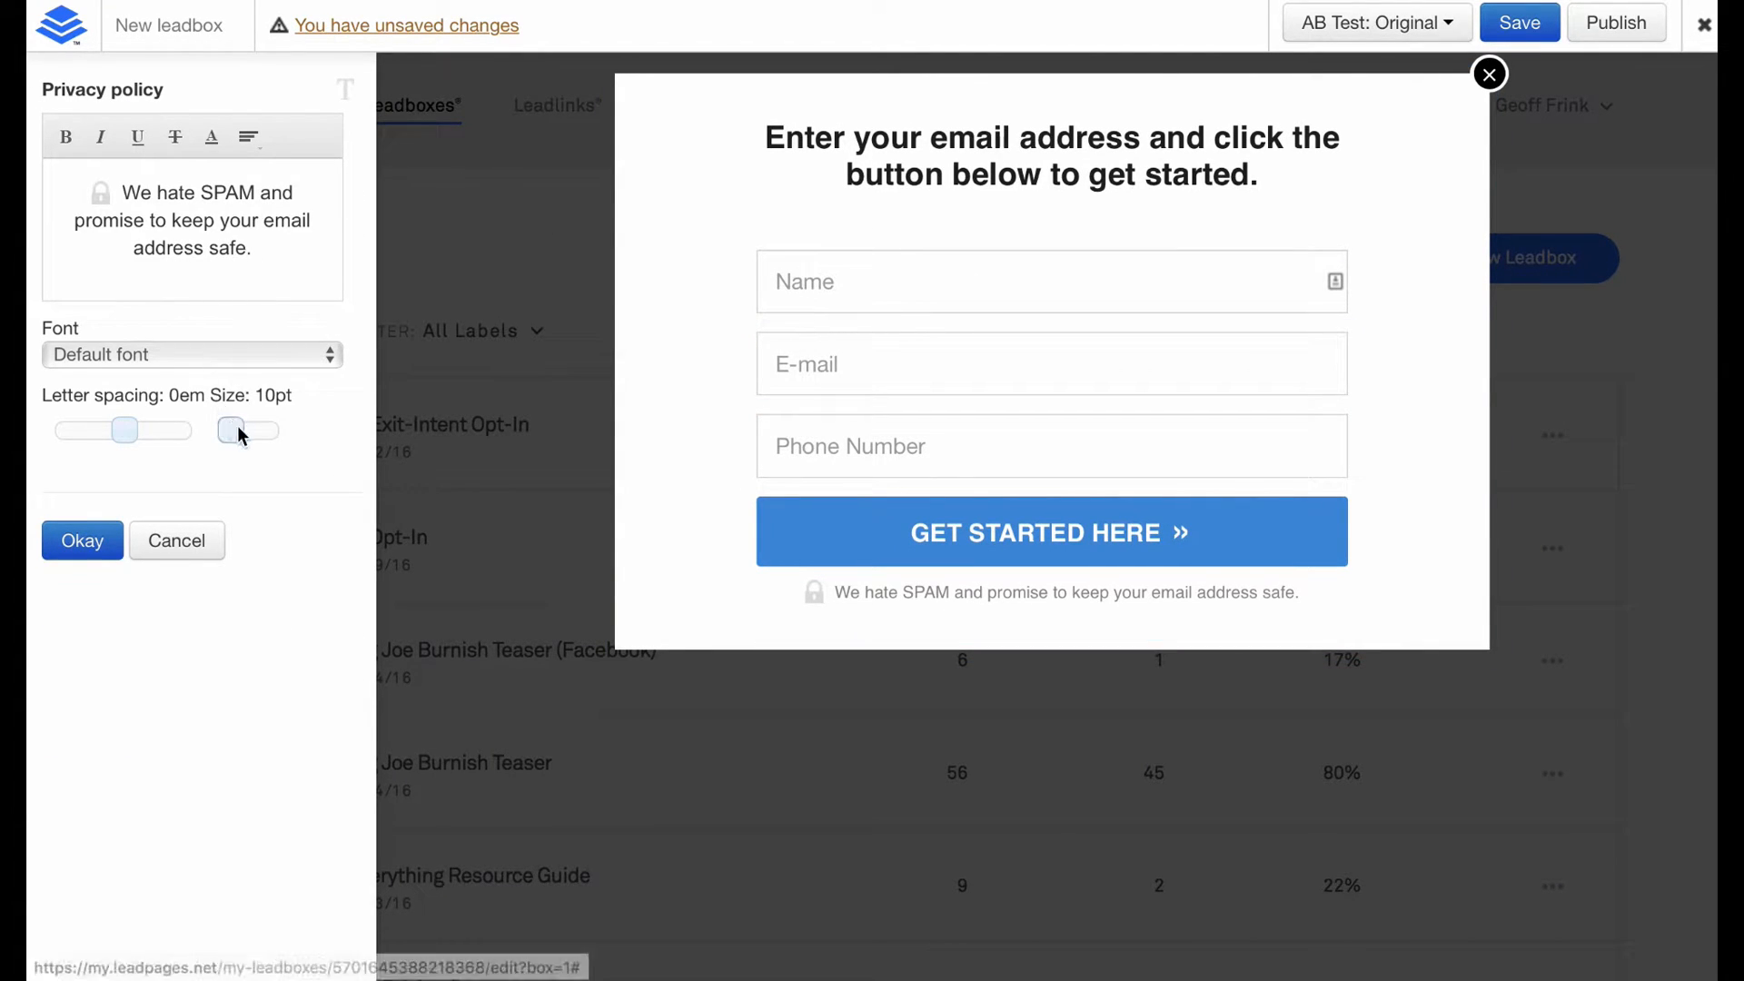
drag(233, 429, 231, 436)
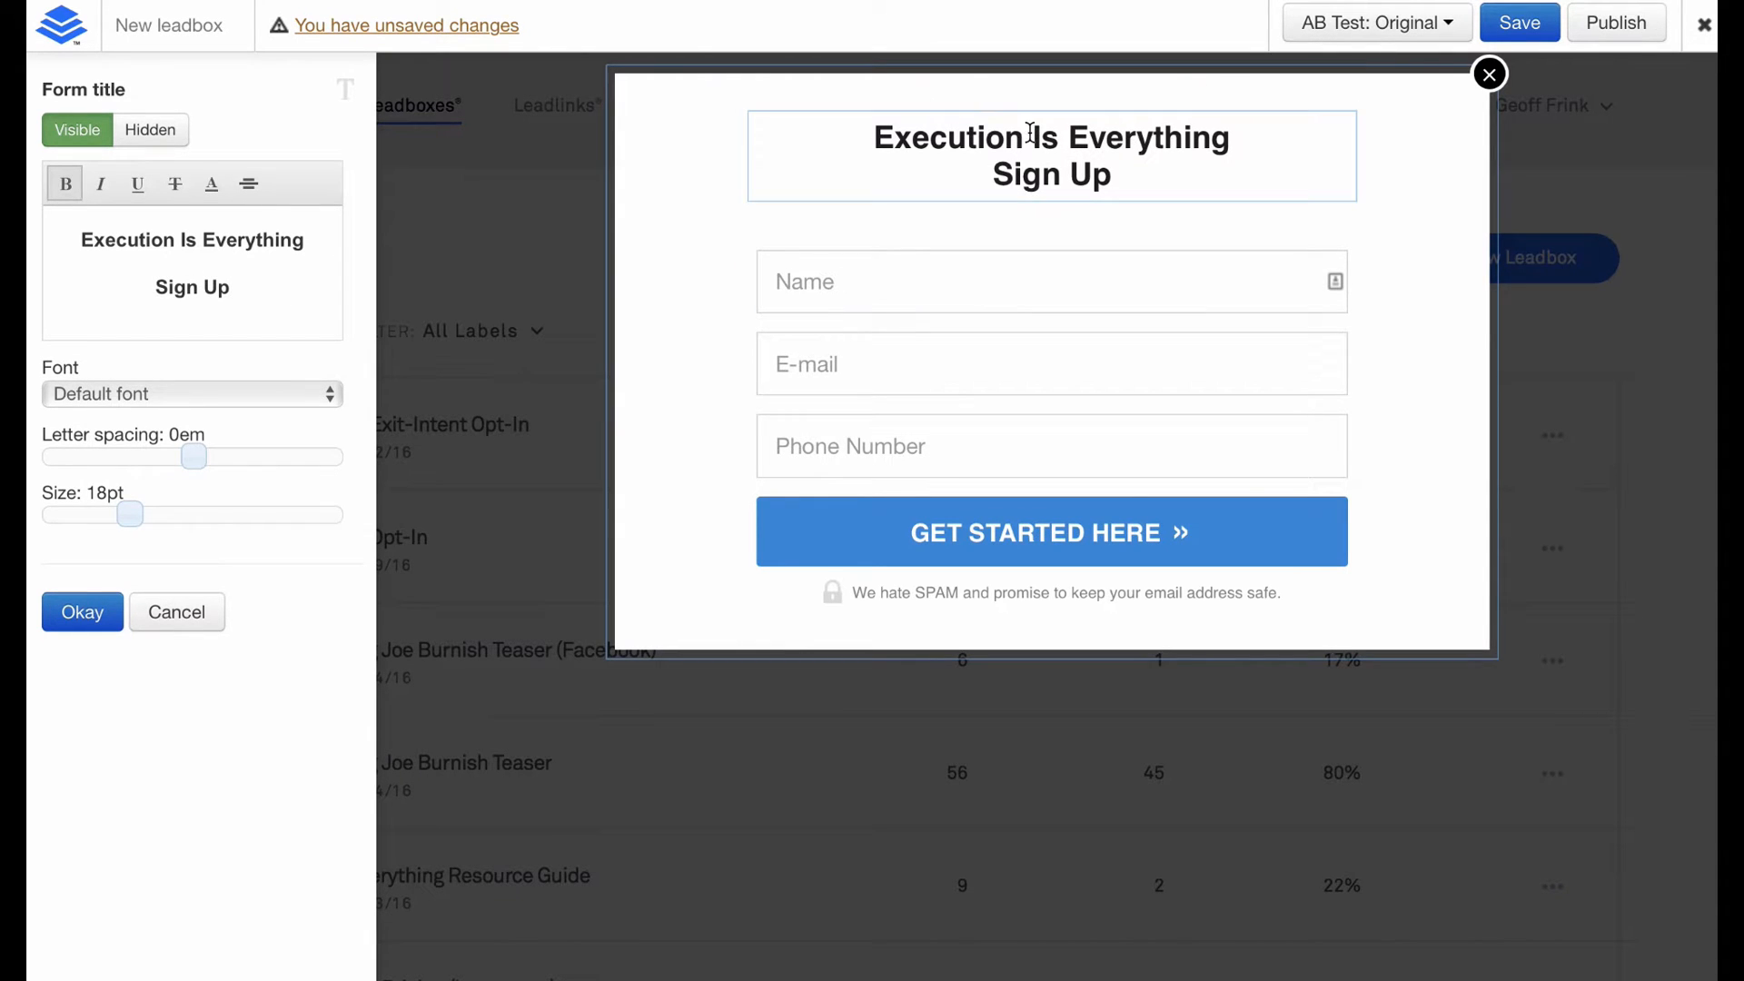
click(82, 611)
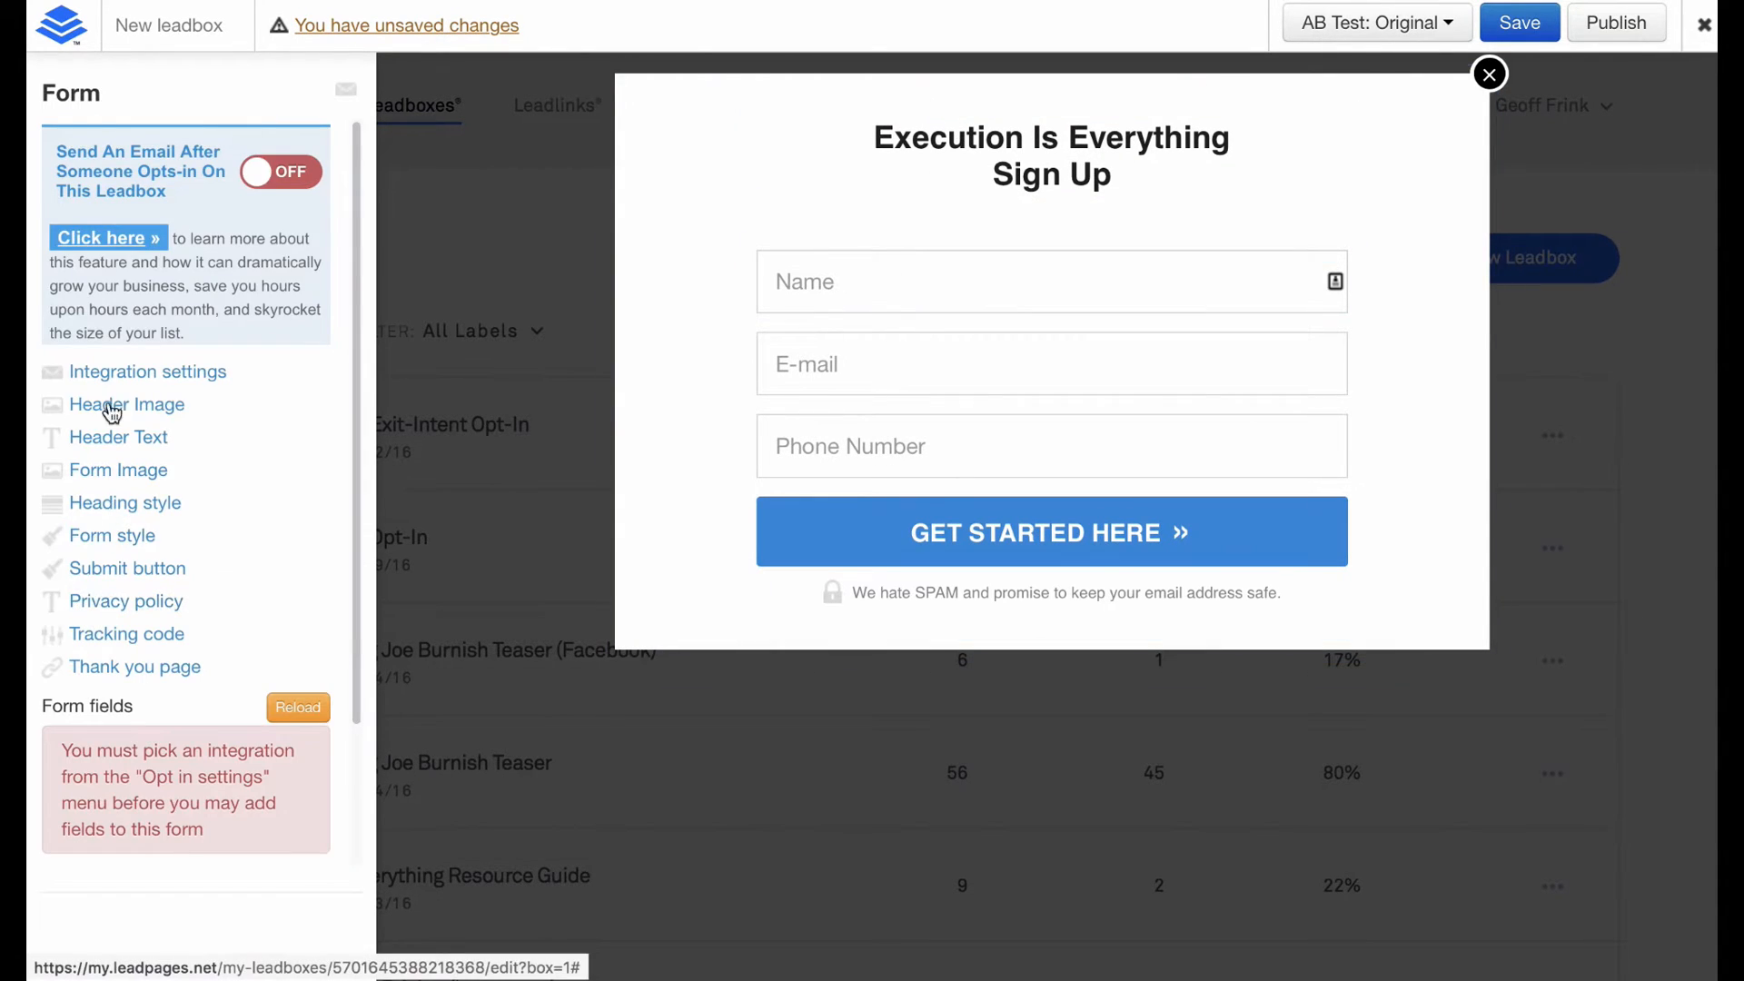
Set the form's integration service to Other.
click(172, 374)
click(247, 167)
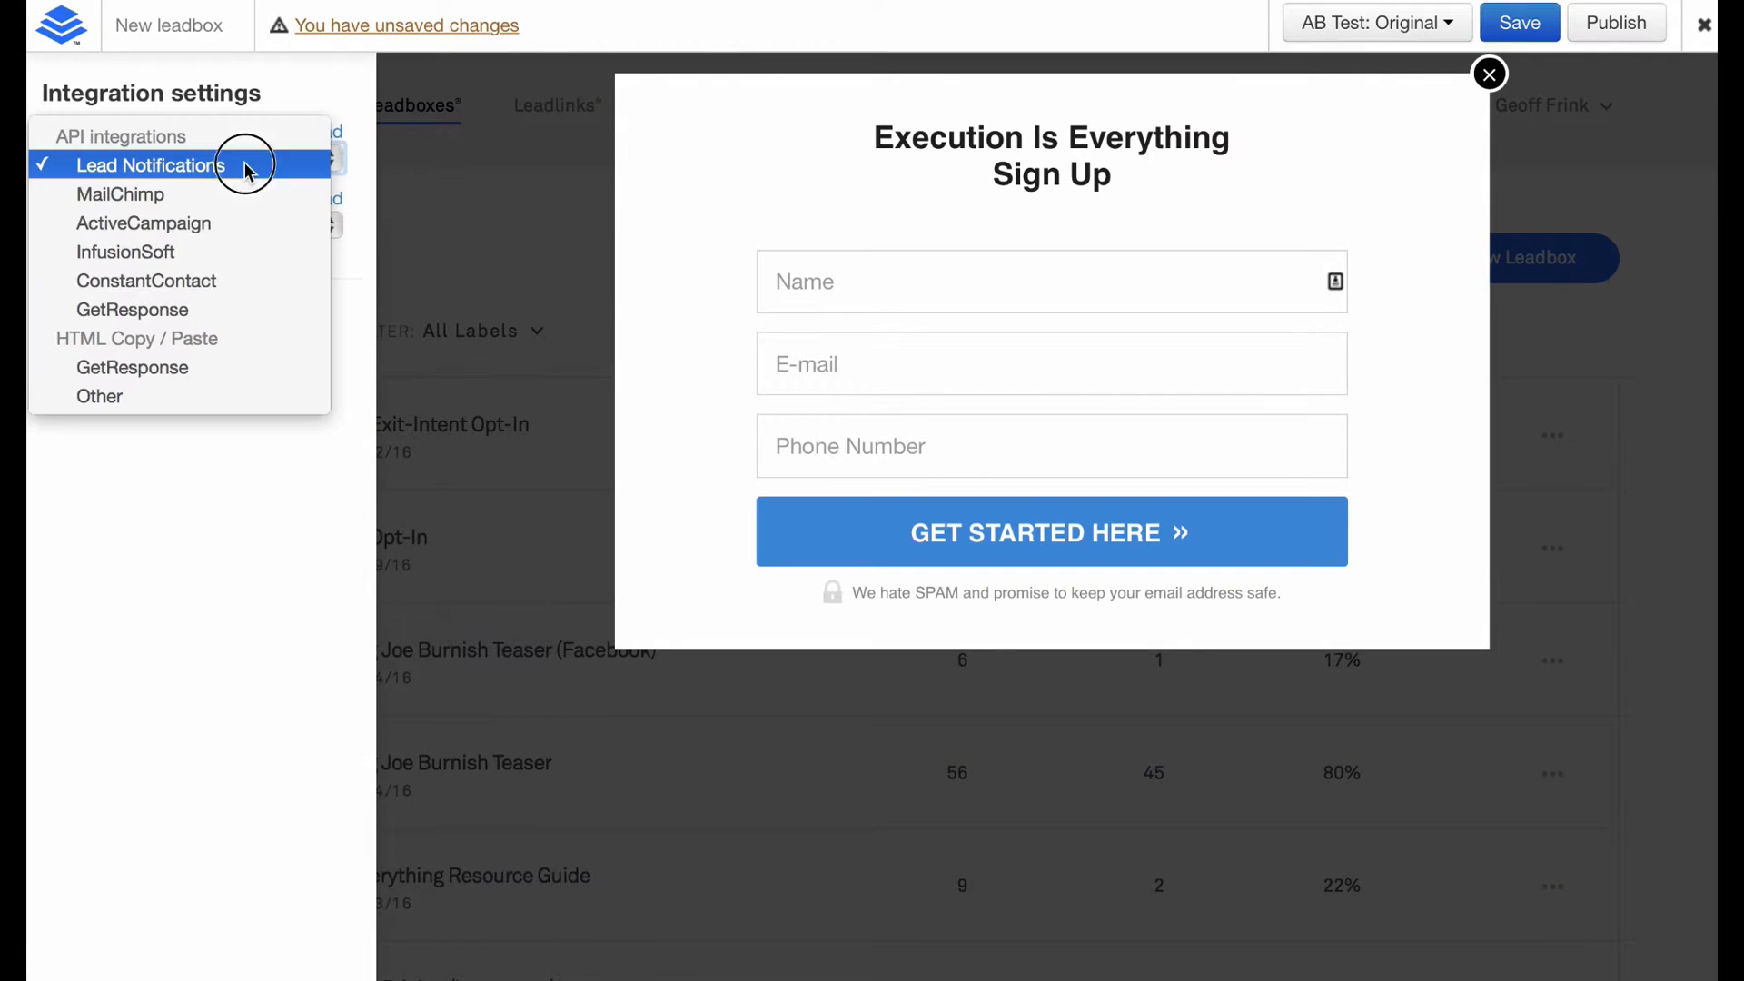
click(165, 396)
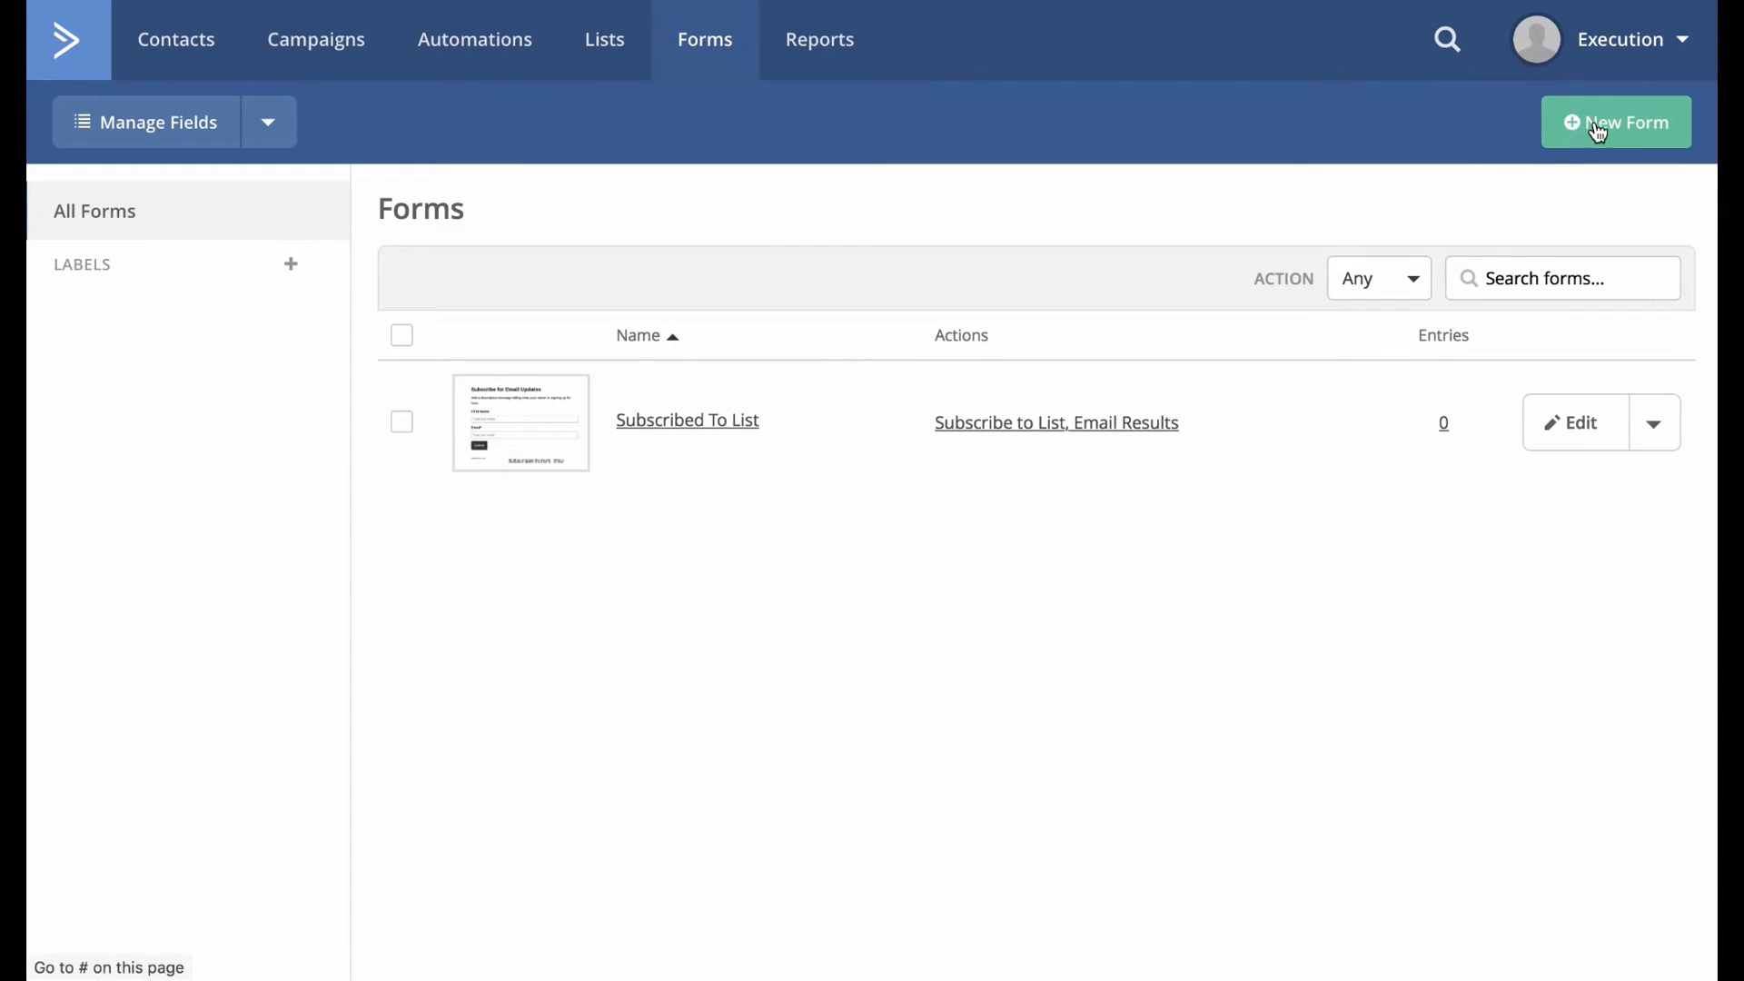
Copy the Subscribed To List form's Full Embed code from its Integrate page.
click(651, 435)
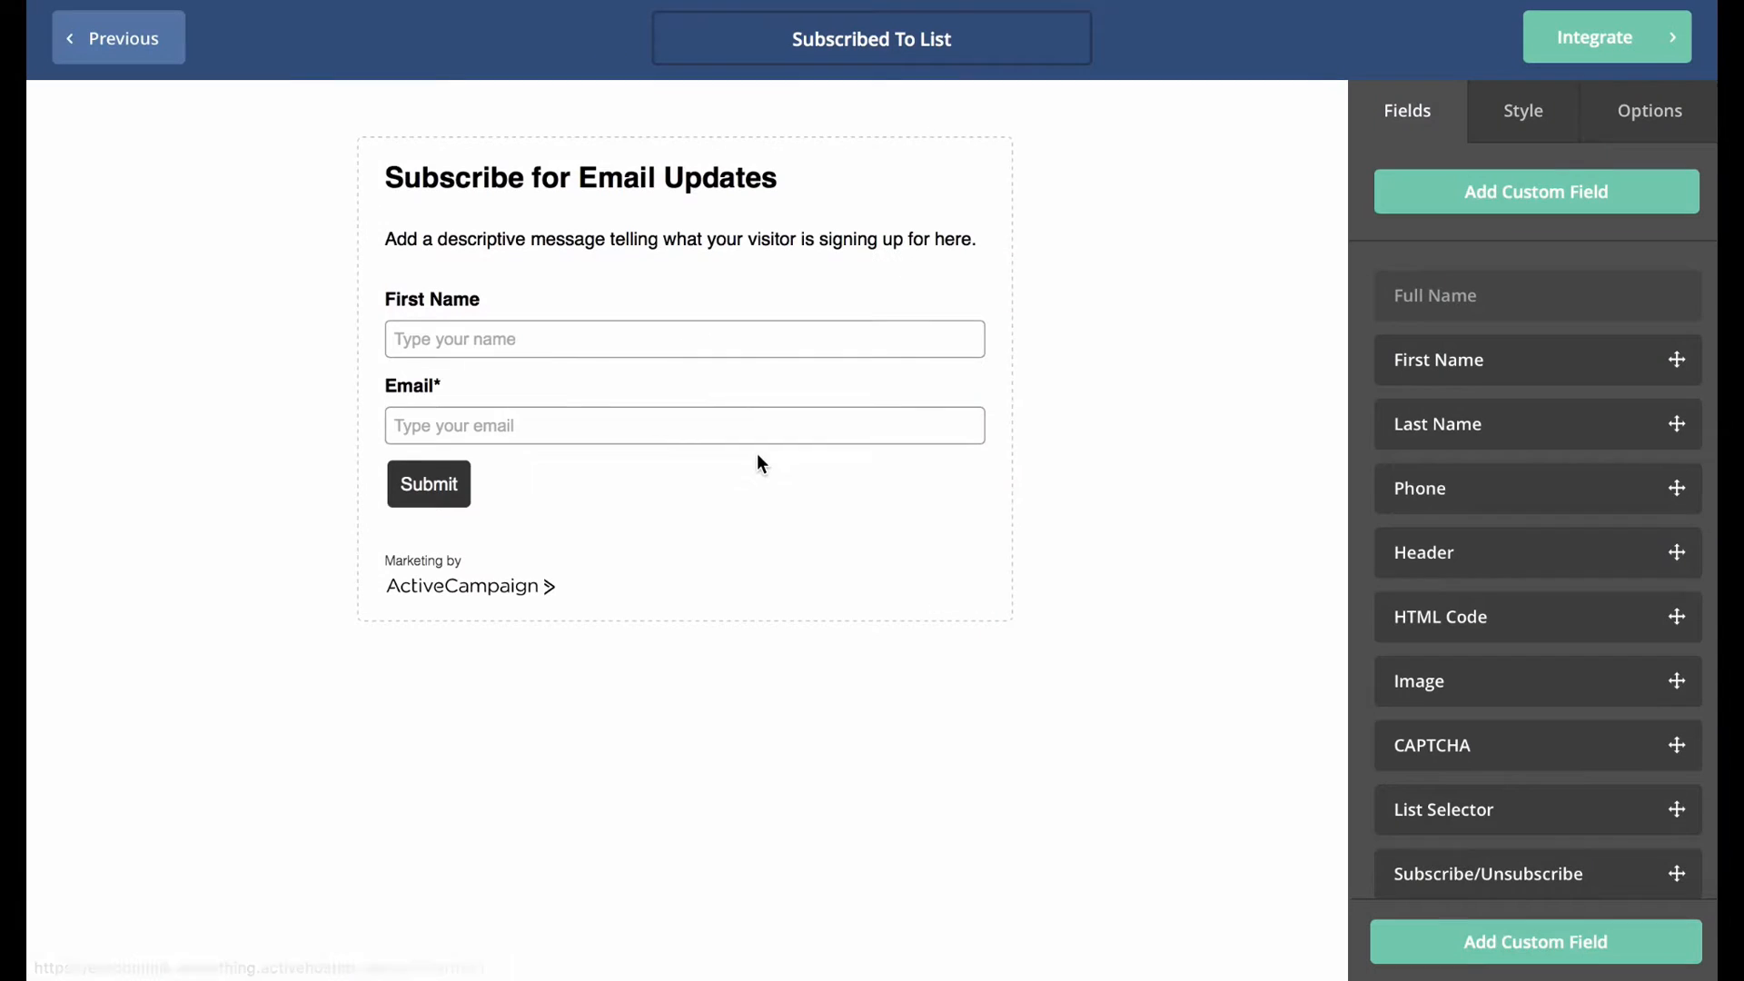
click(1600, 40)
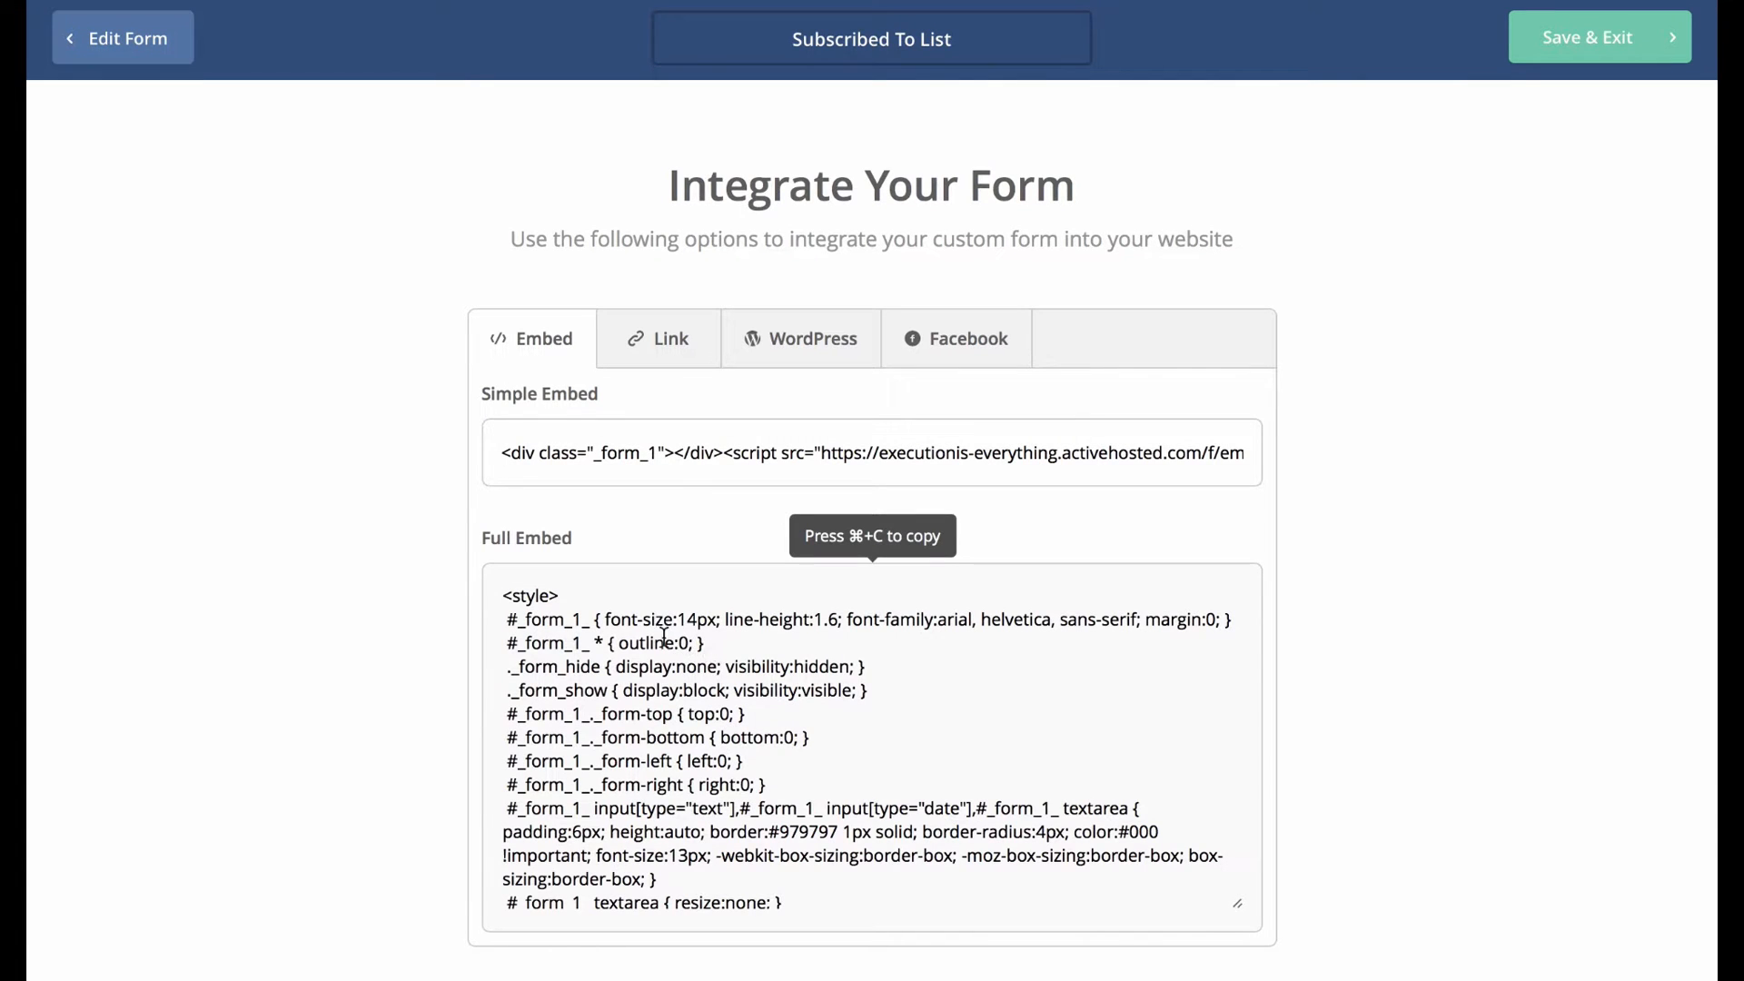
click(647, 627)
key(super+c)
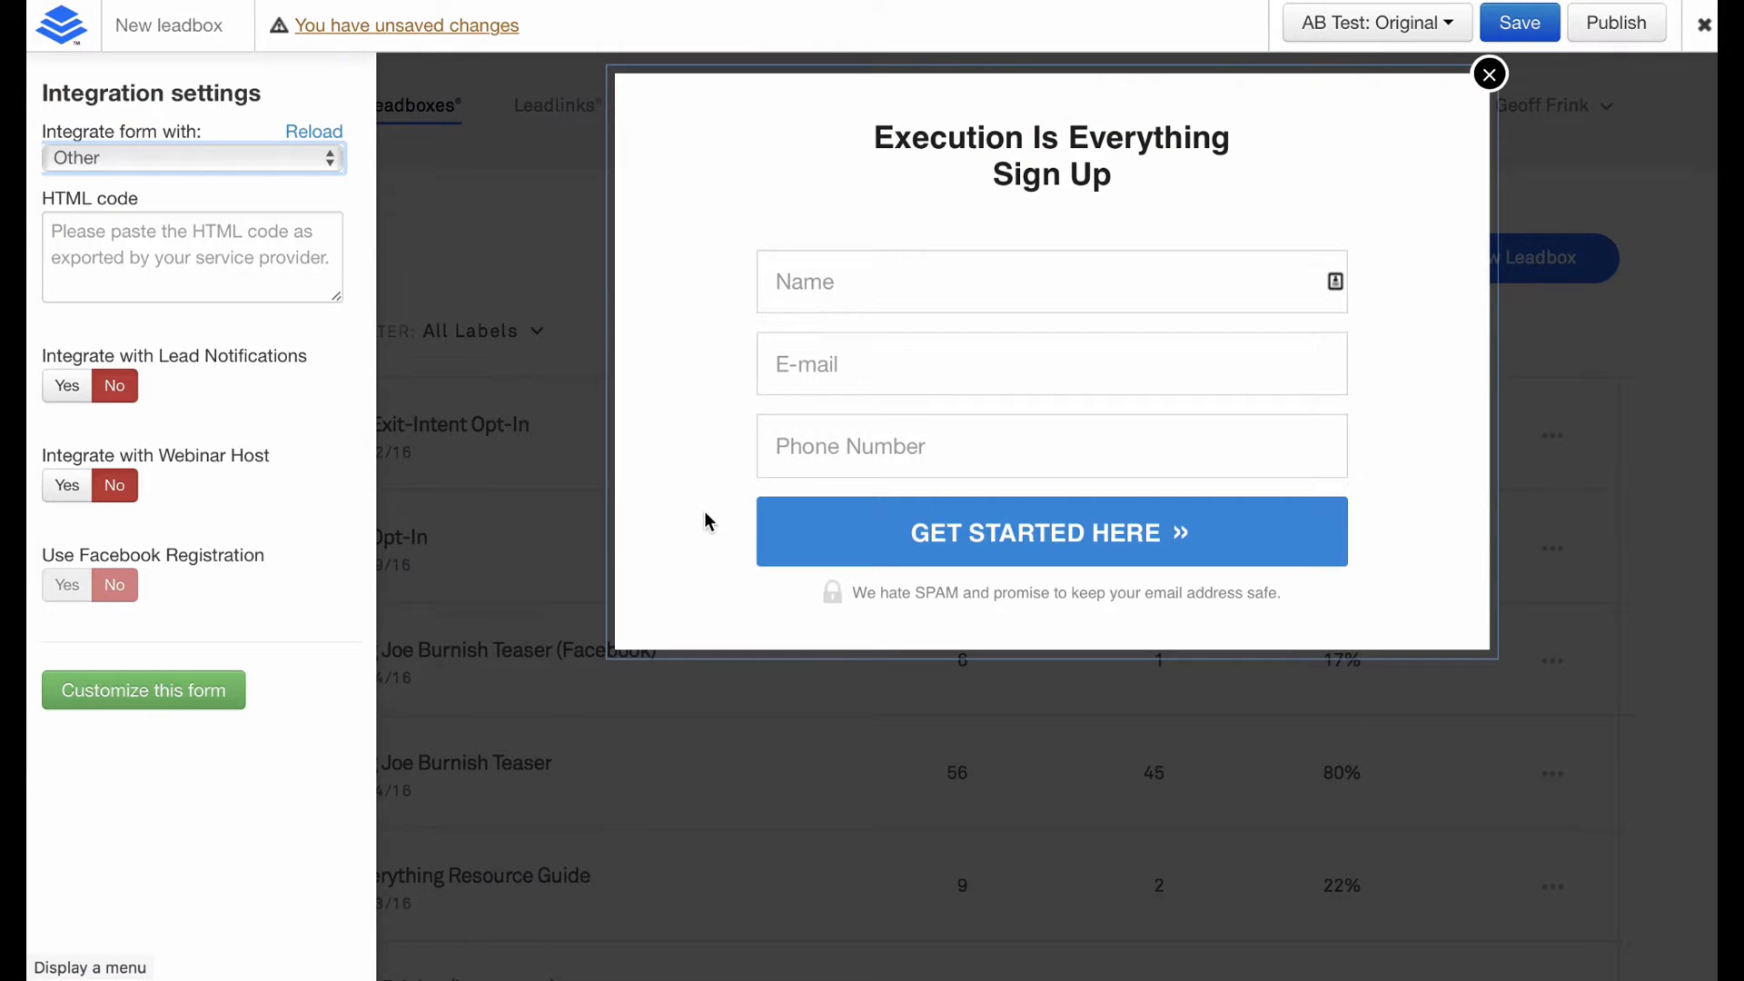
Paste the ActiveCampaign embed code into the HTML code box, keeping Other as integration.
click(150, 252)
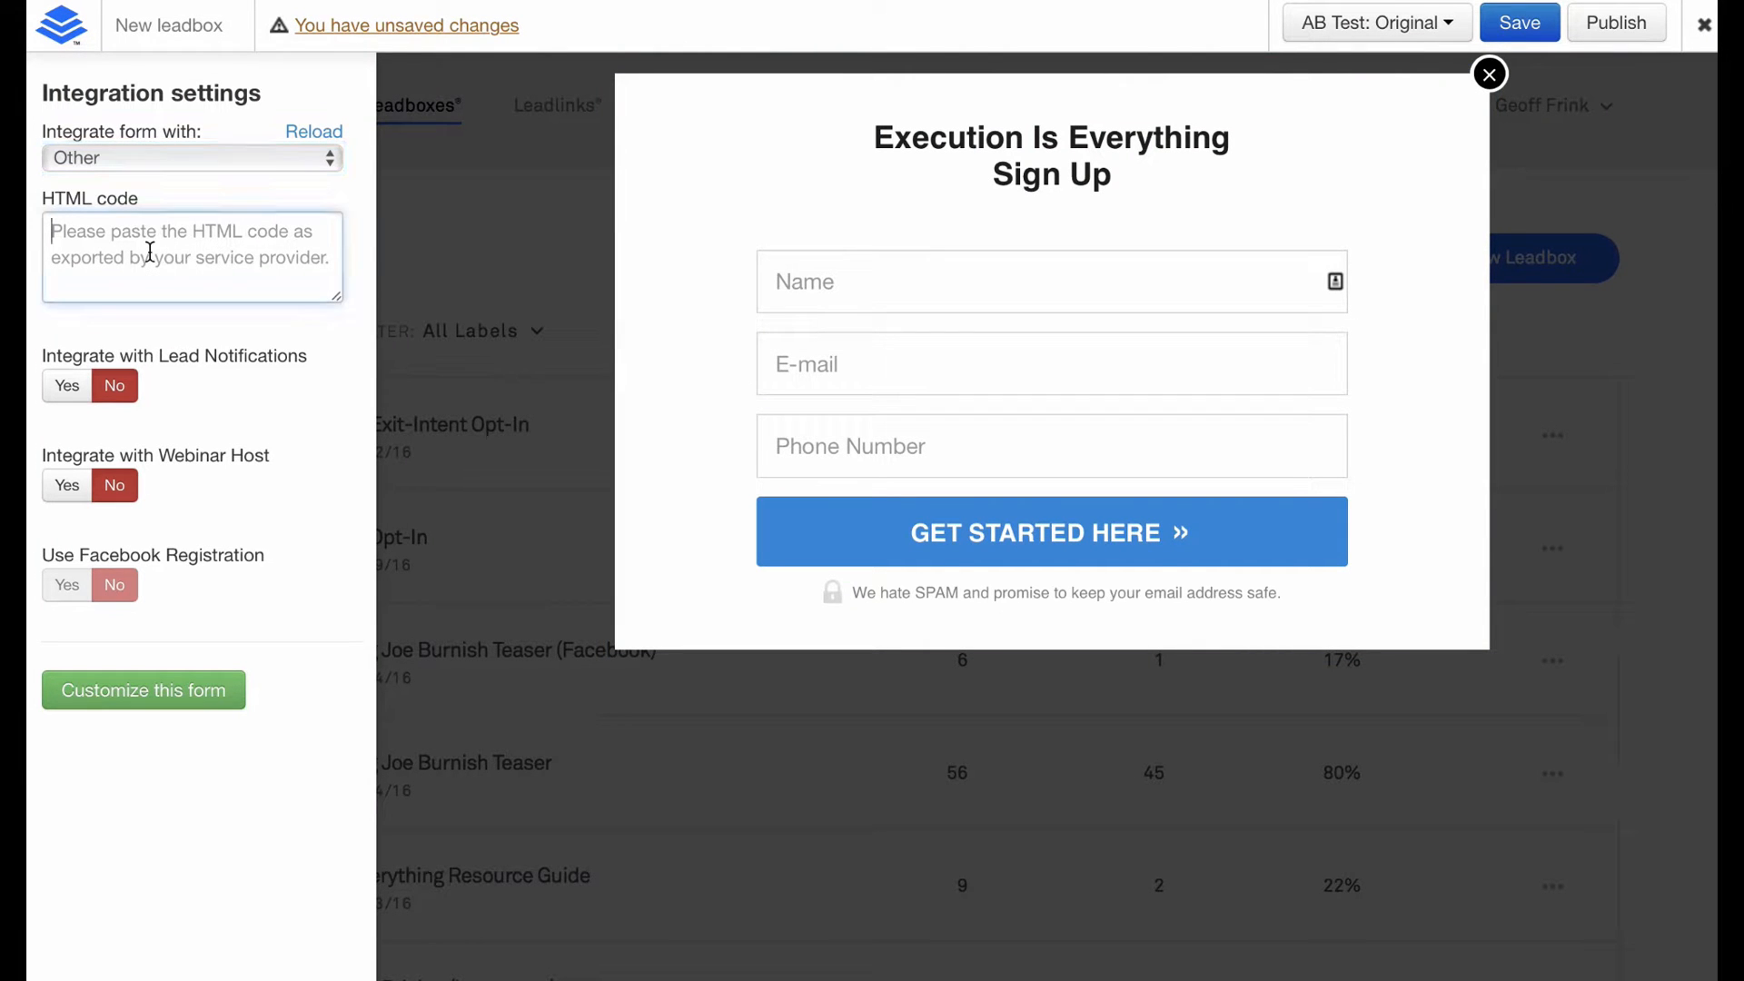
click(118, 156)
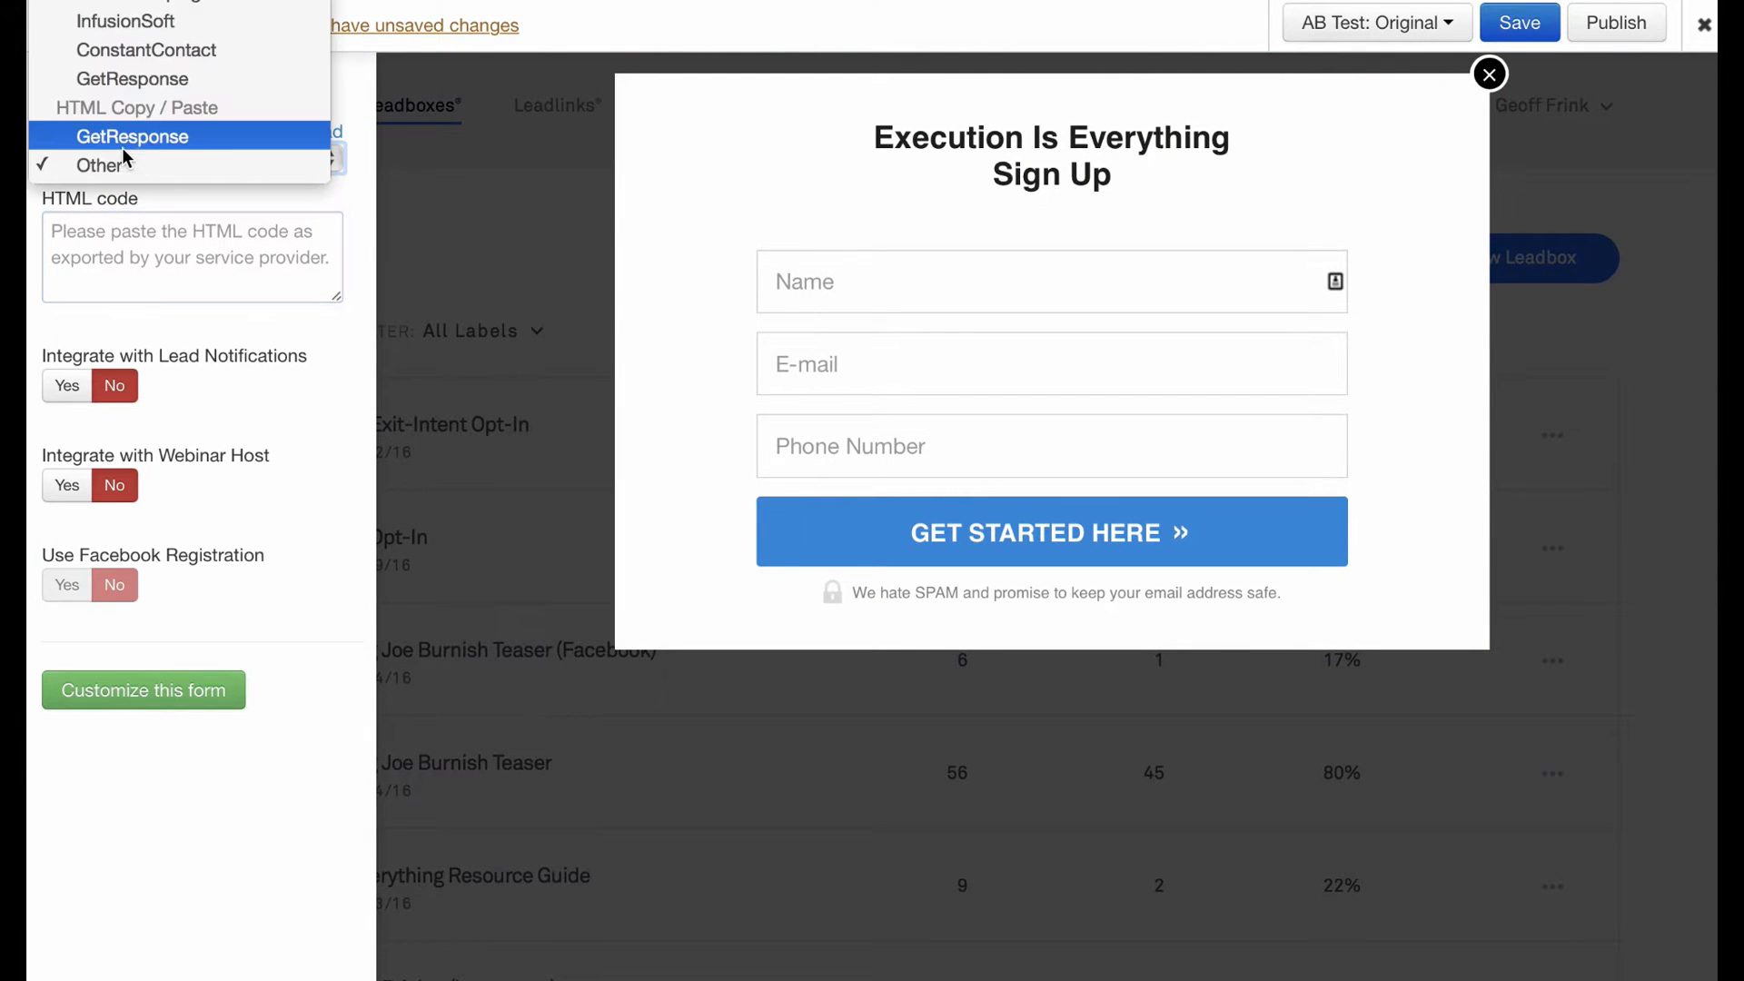
click(103, 171)
click(182, 241)
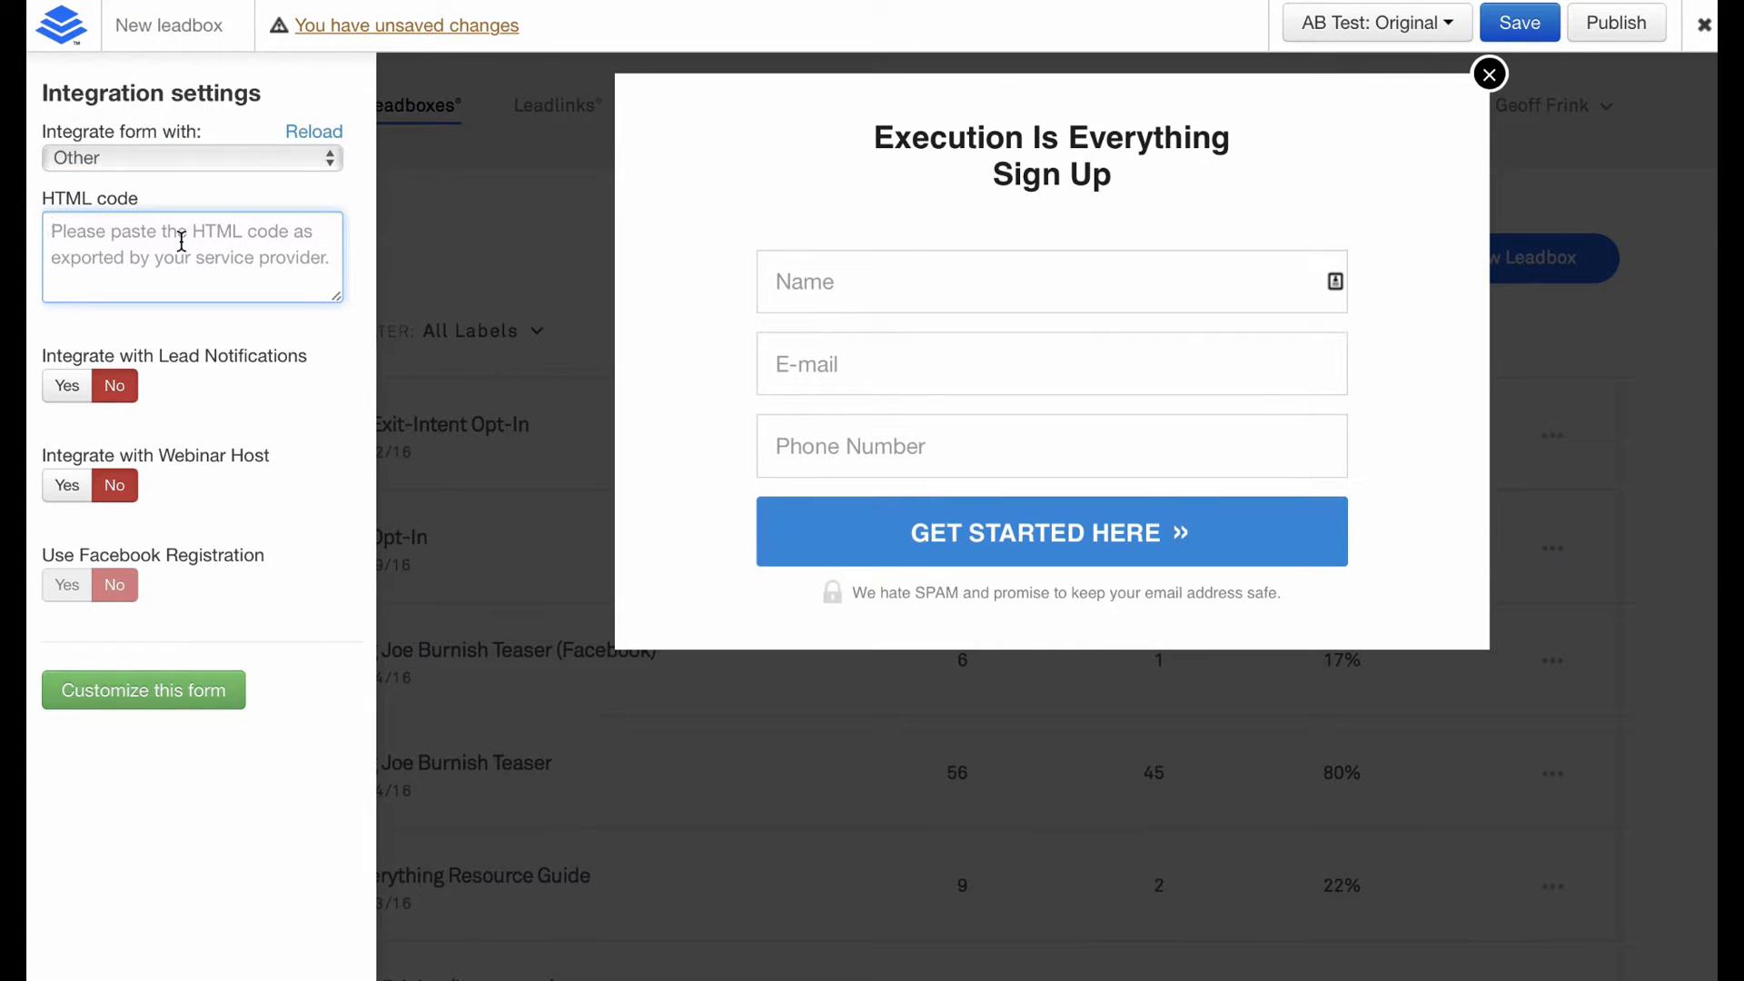
key(ctrl+v)
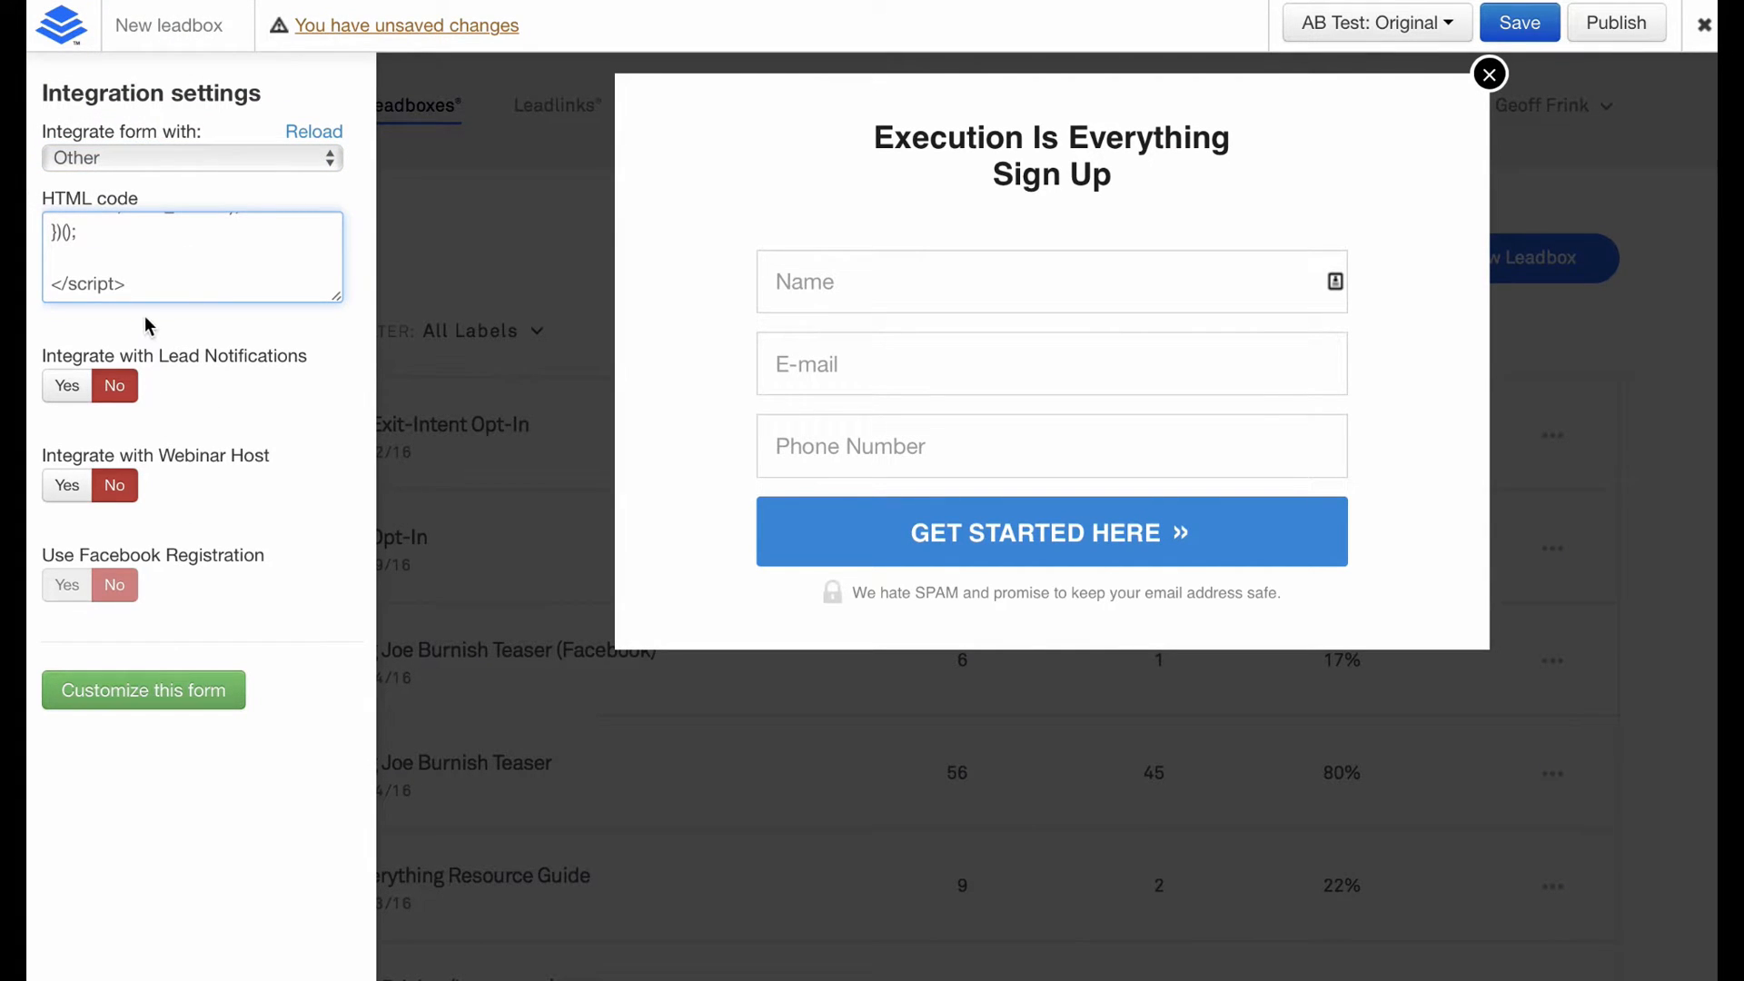
Turn on lead notifications to the chosen email address and load the form's fields.
click(114, 389)
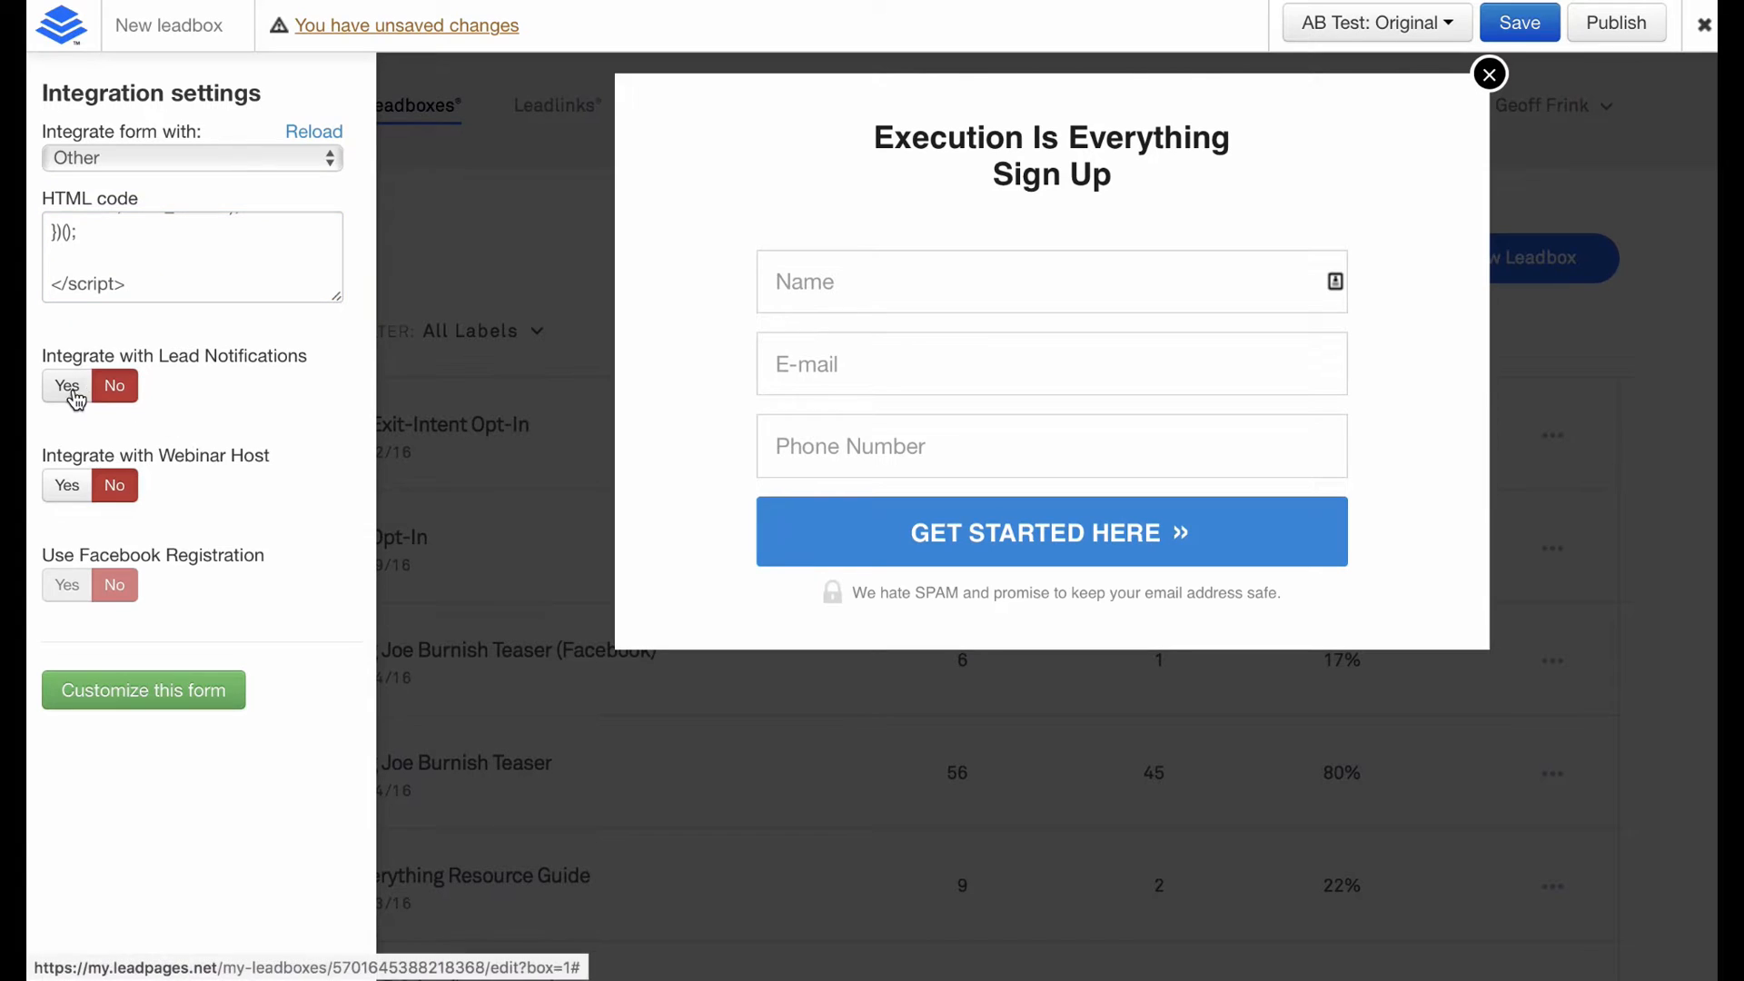
click(71, 389)
click(188, 460)
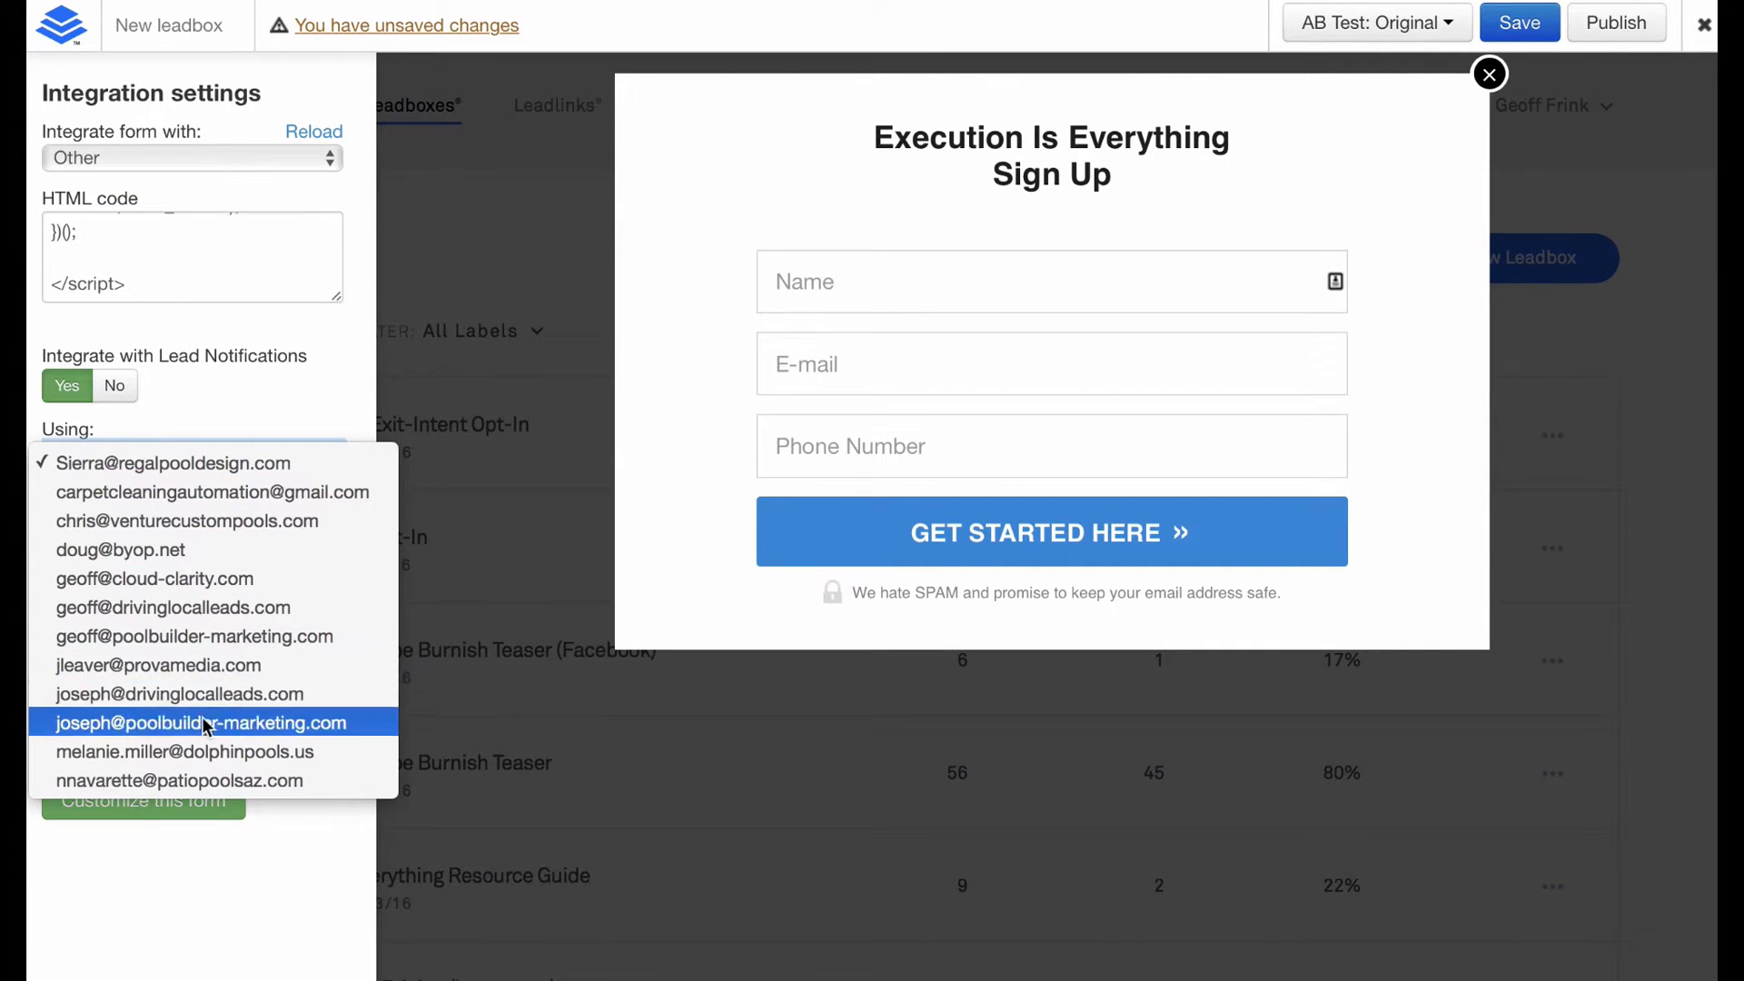
click(200, 602)
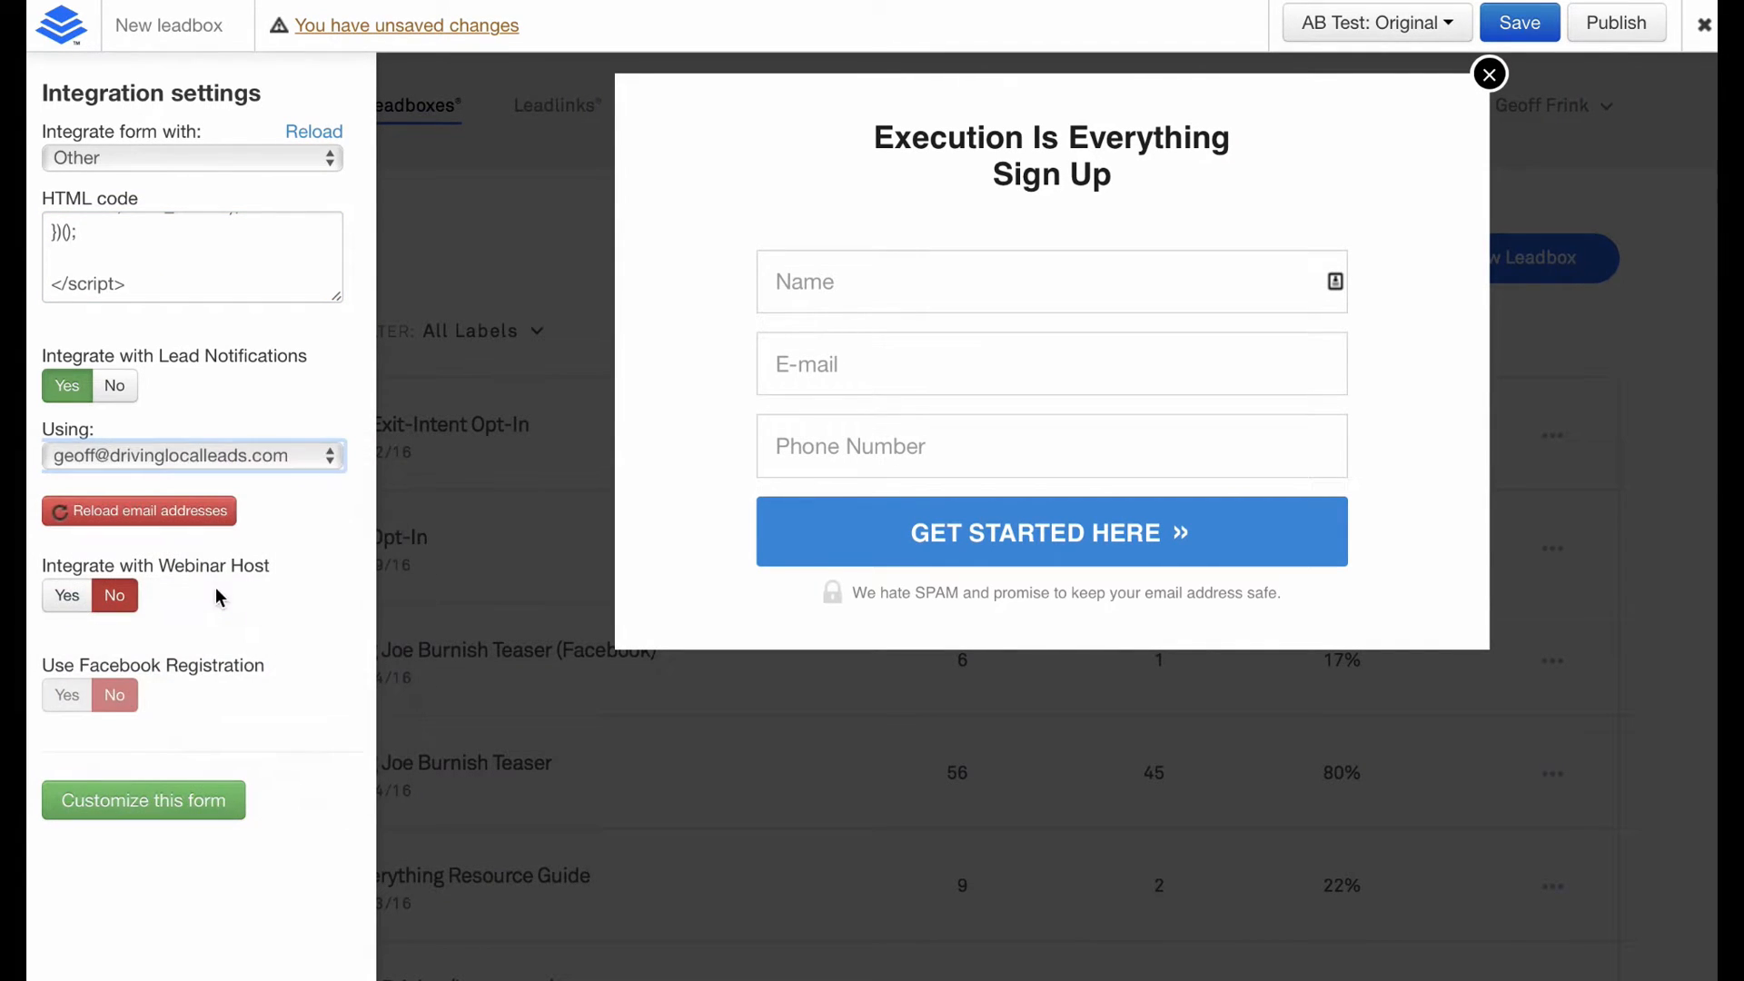
click(138, 809)
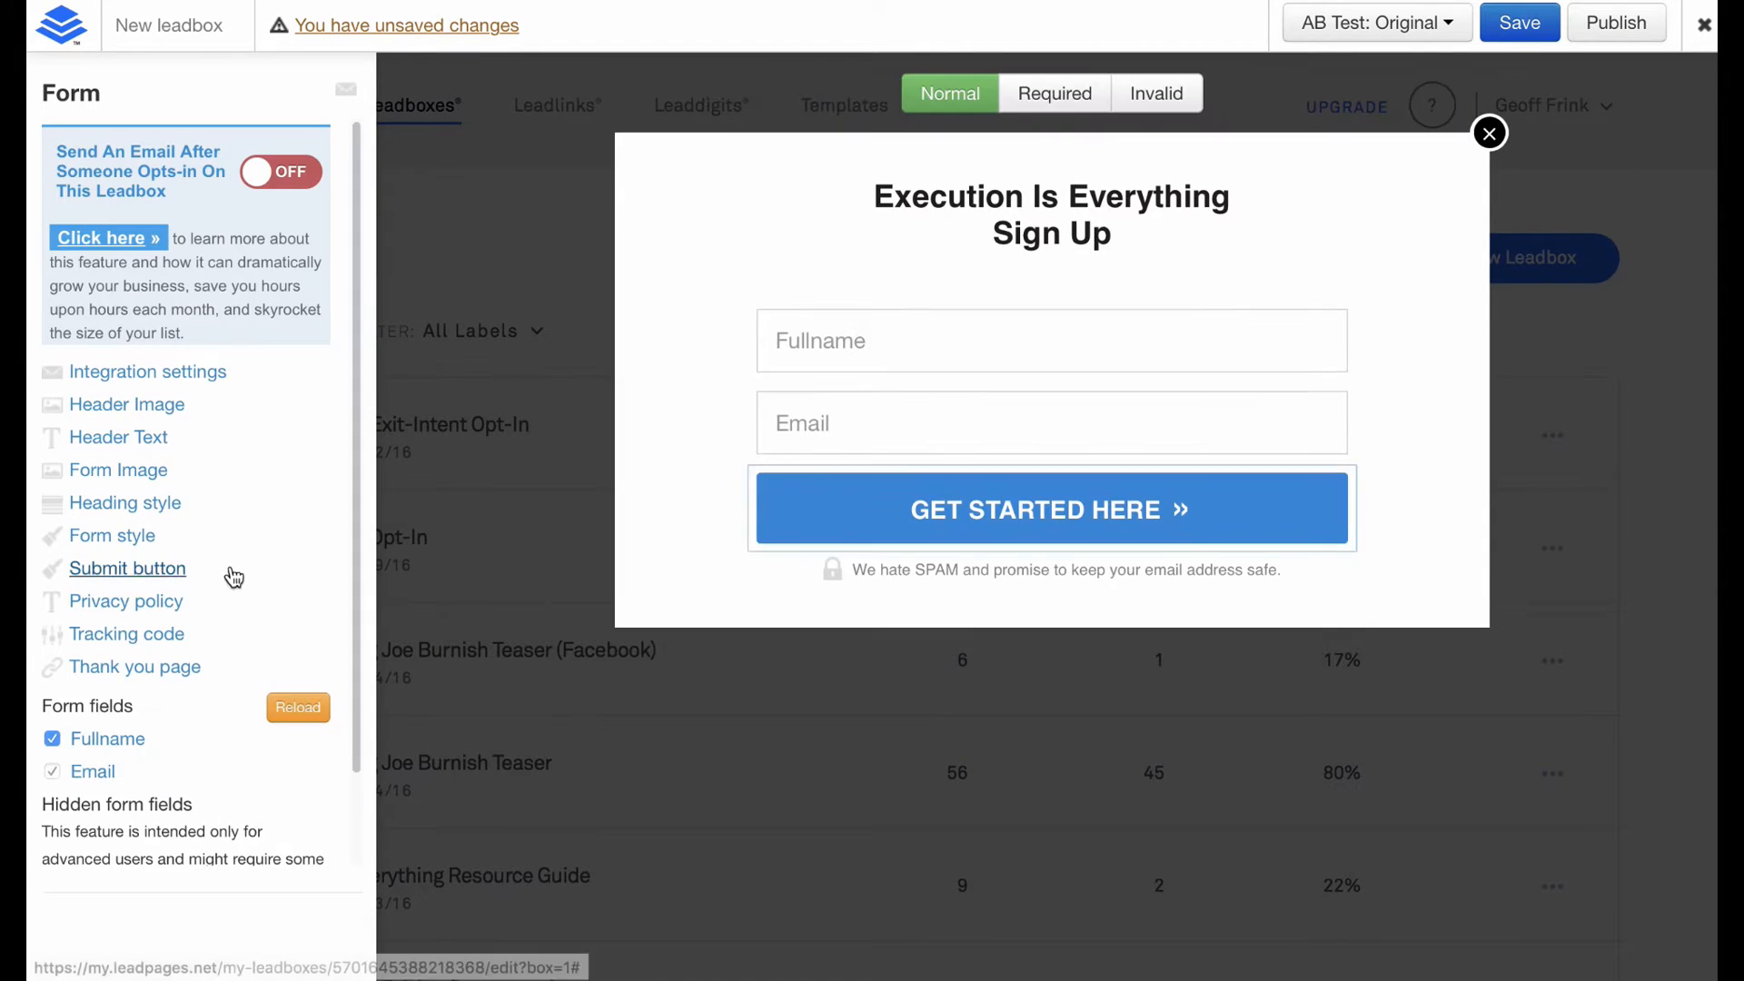
Change the Fullname field's placeholder to 'Name'.
mouse_move(841, 331)
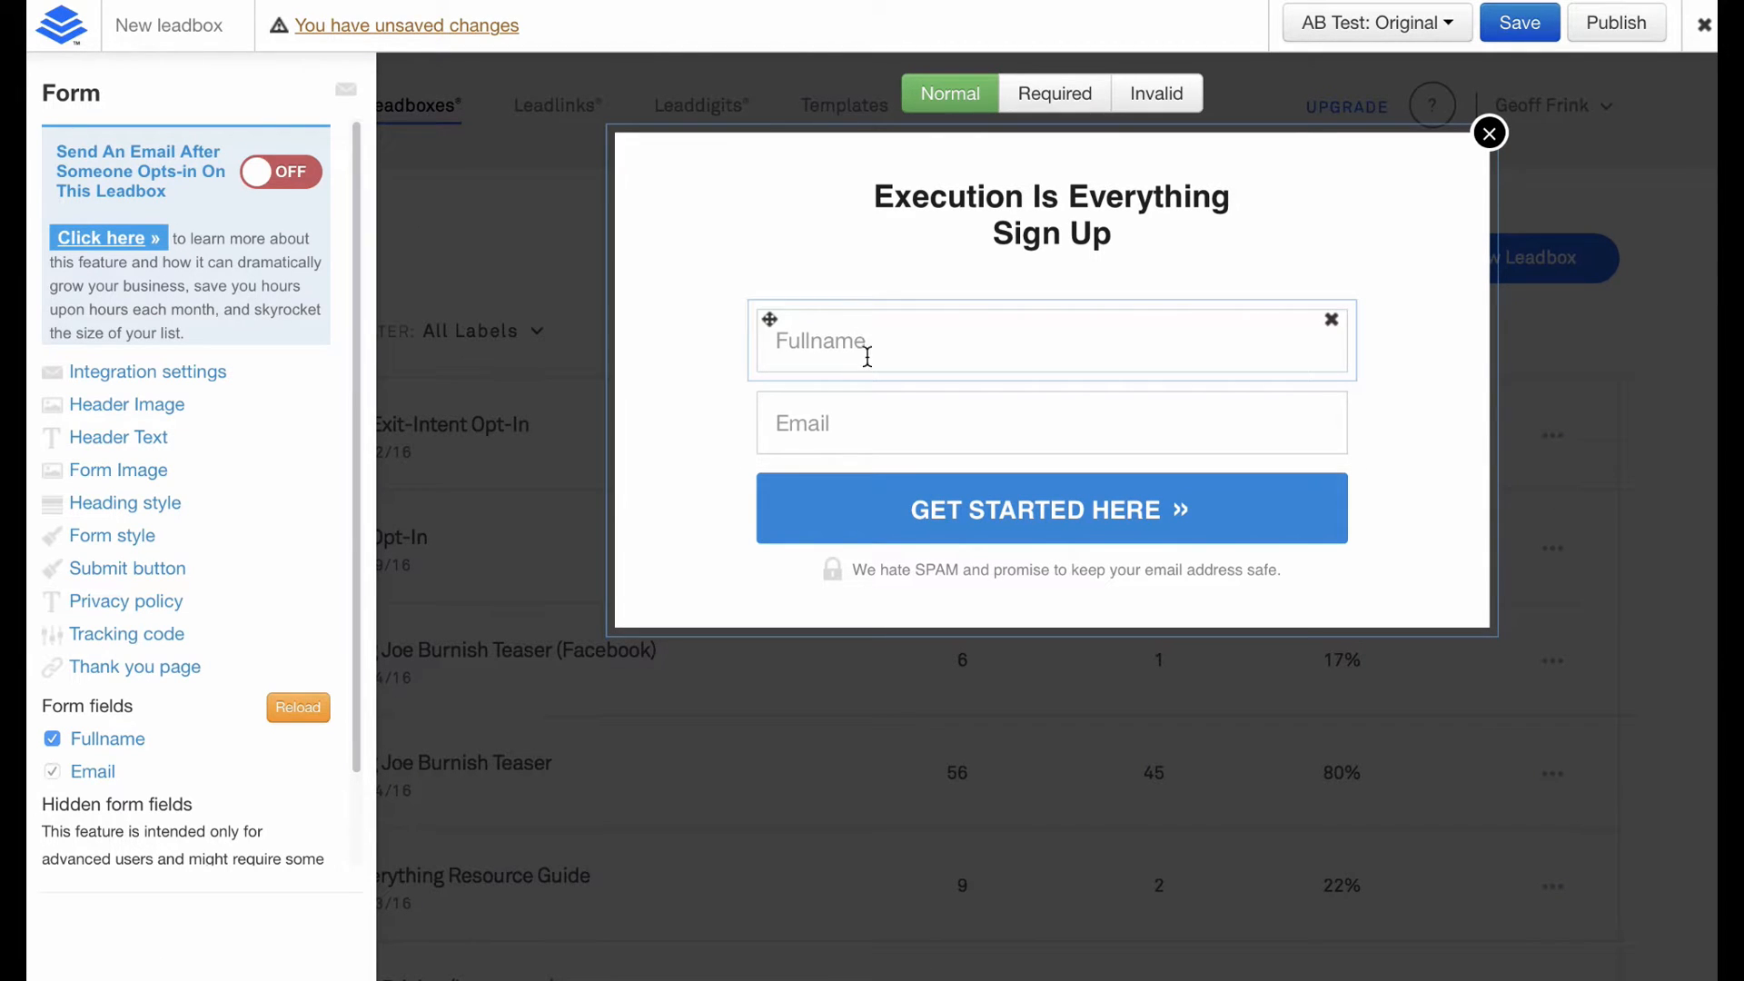
click(857, 333)
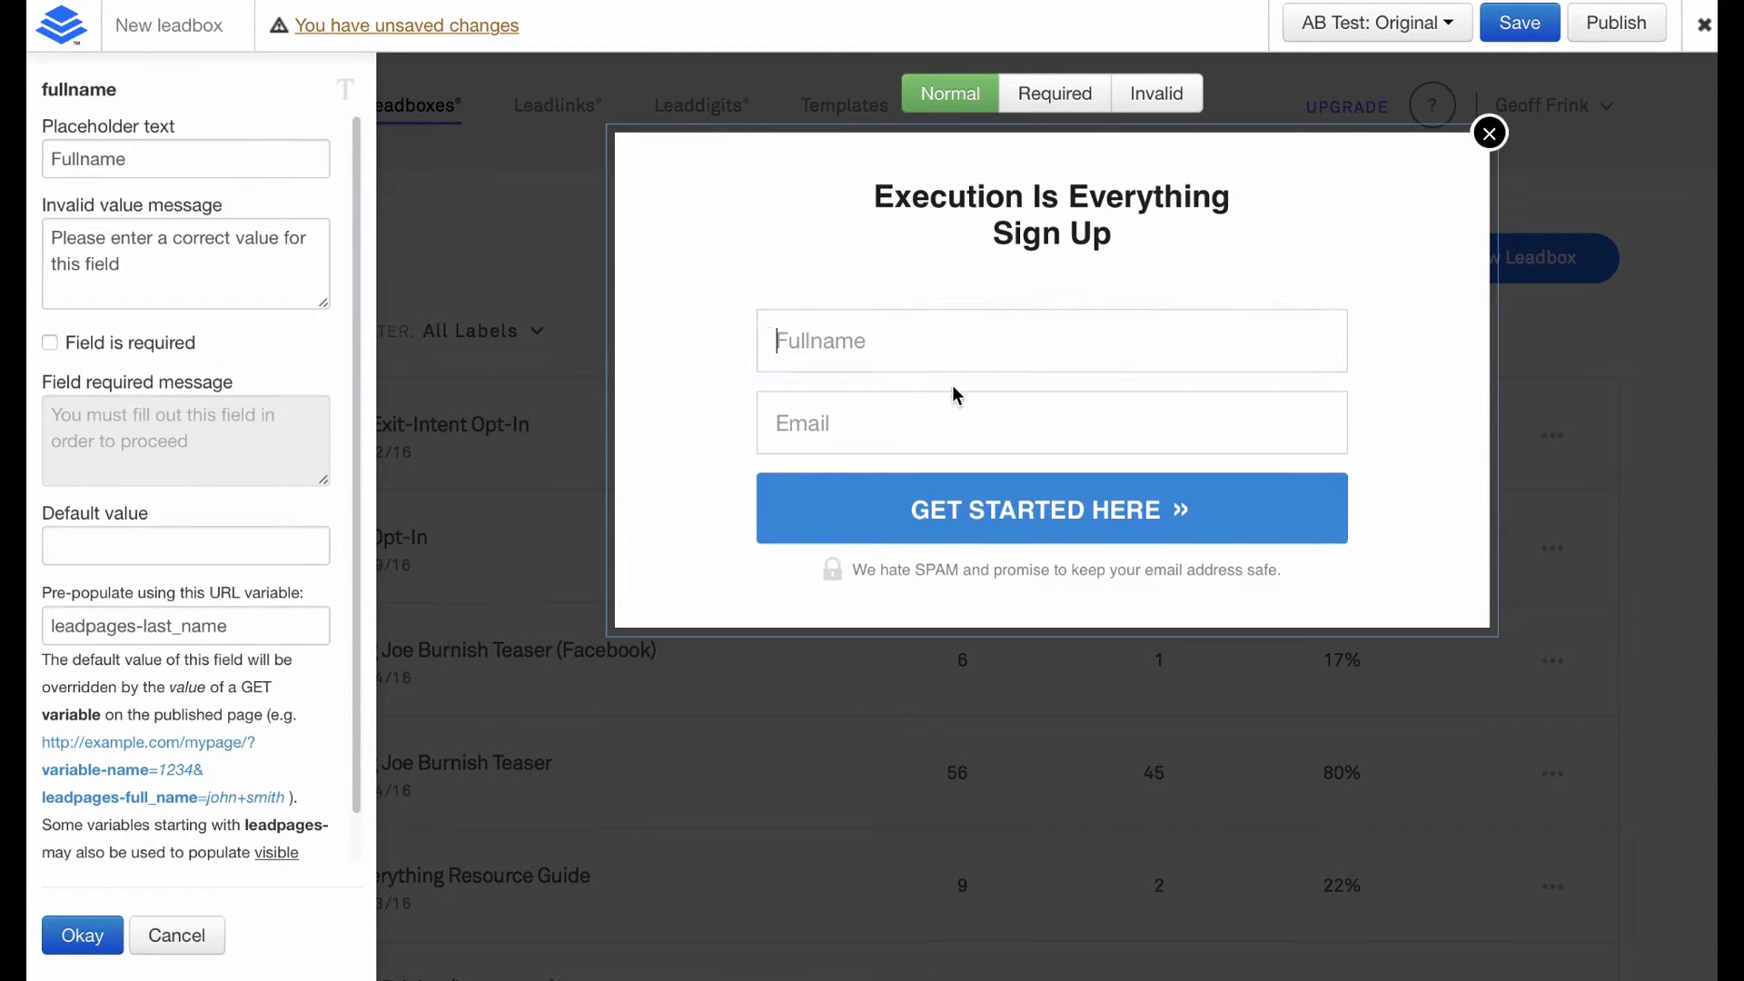
double_click(166, 156)
text(Name)
click(52, 238)
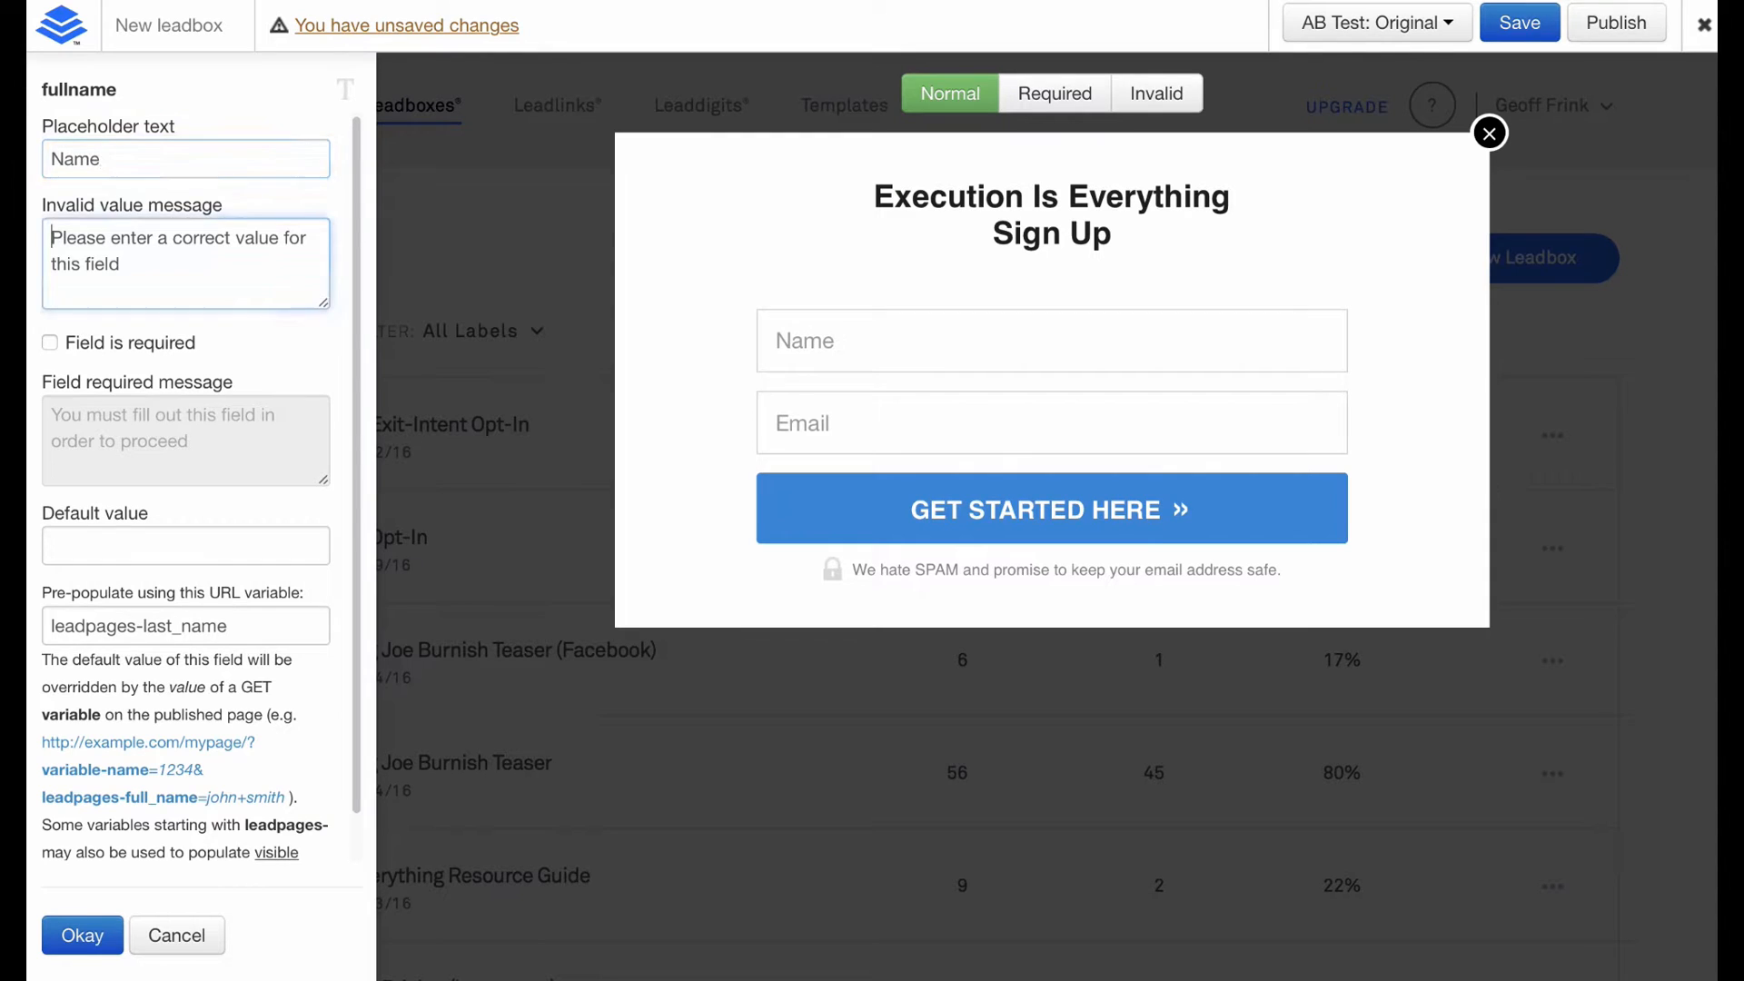
click(82, 935)
Use the default thank-you page.
click(128, 669)
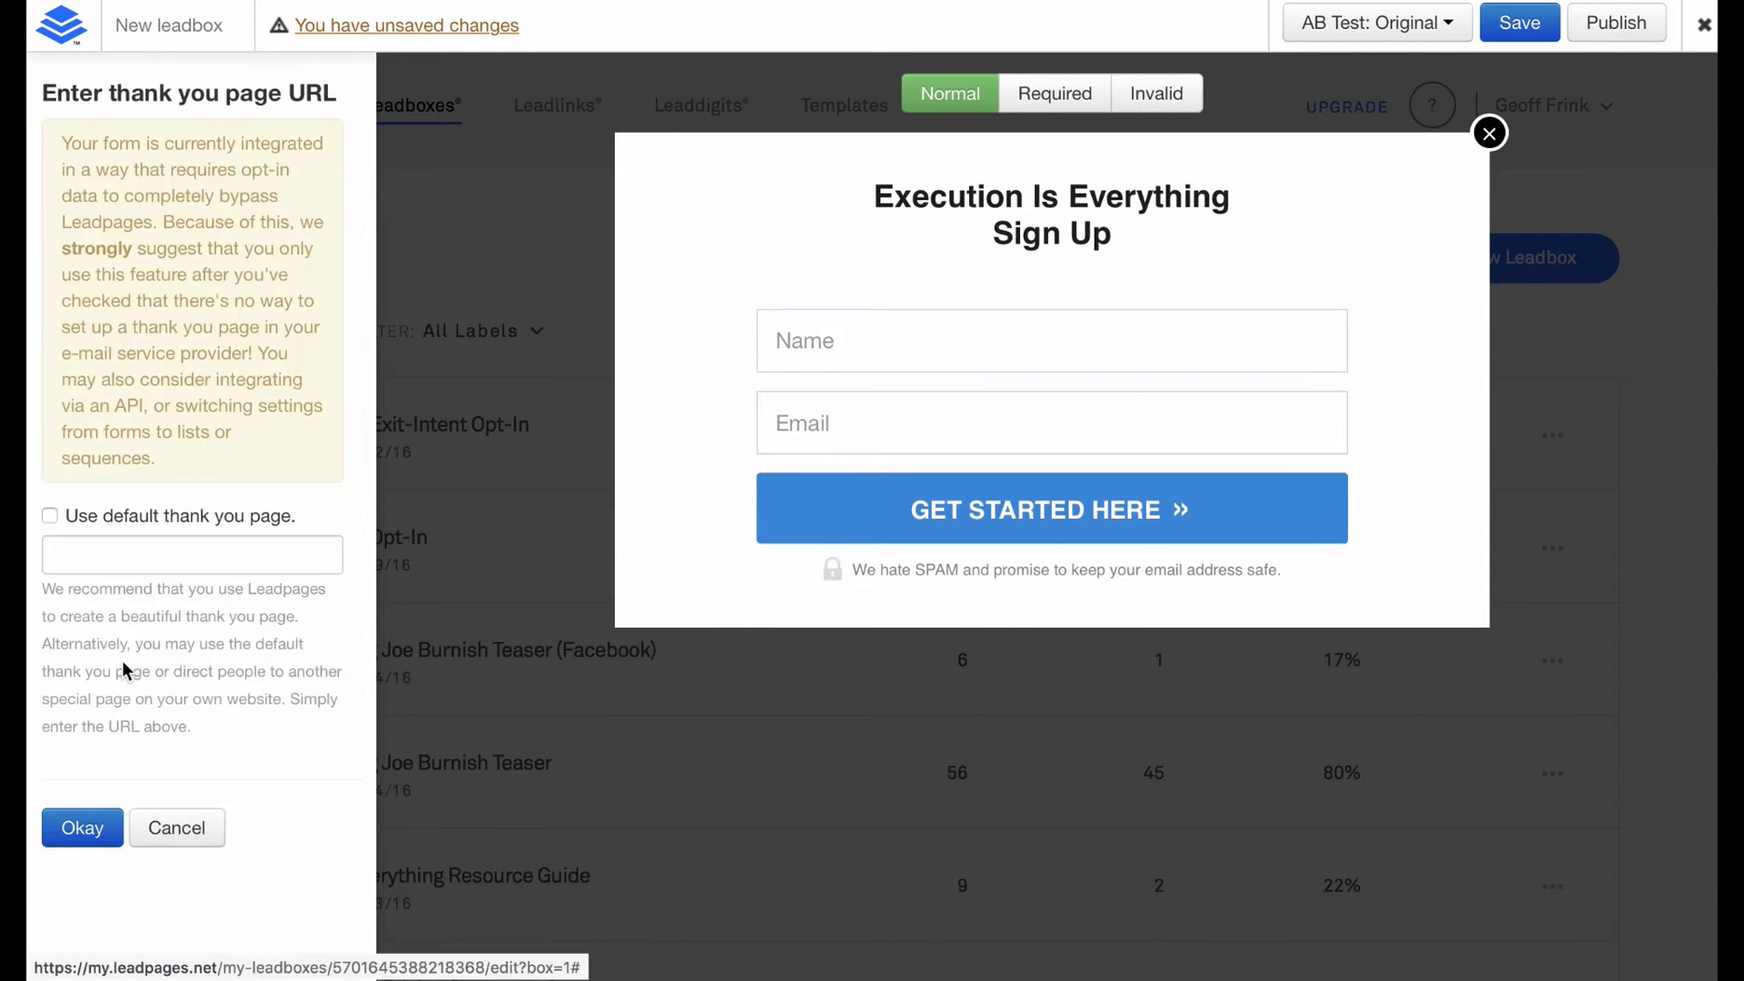
click(87, 518)
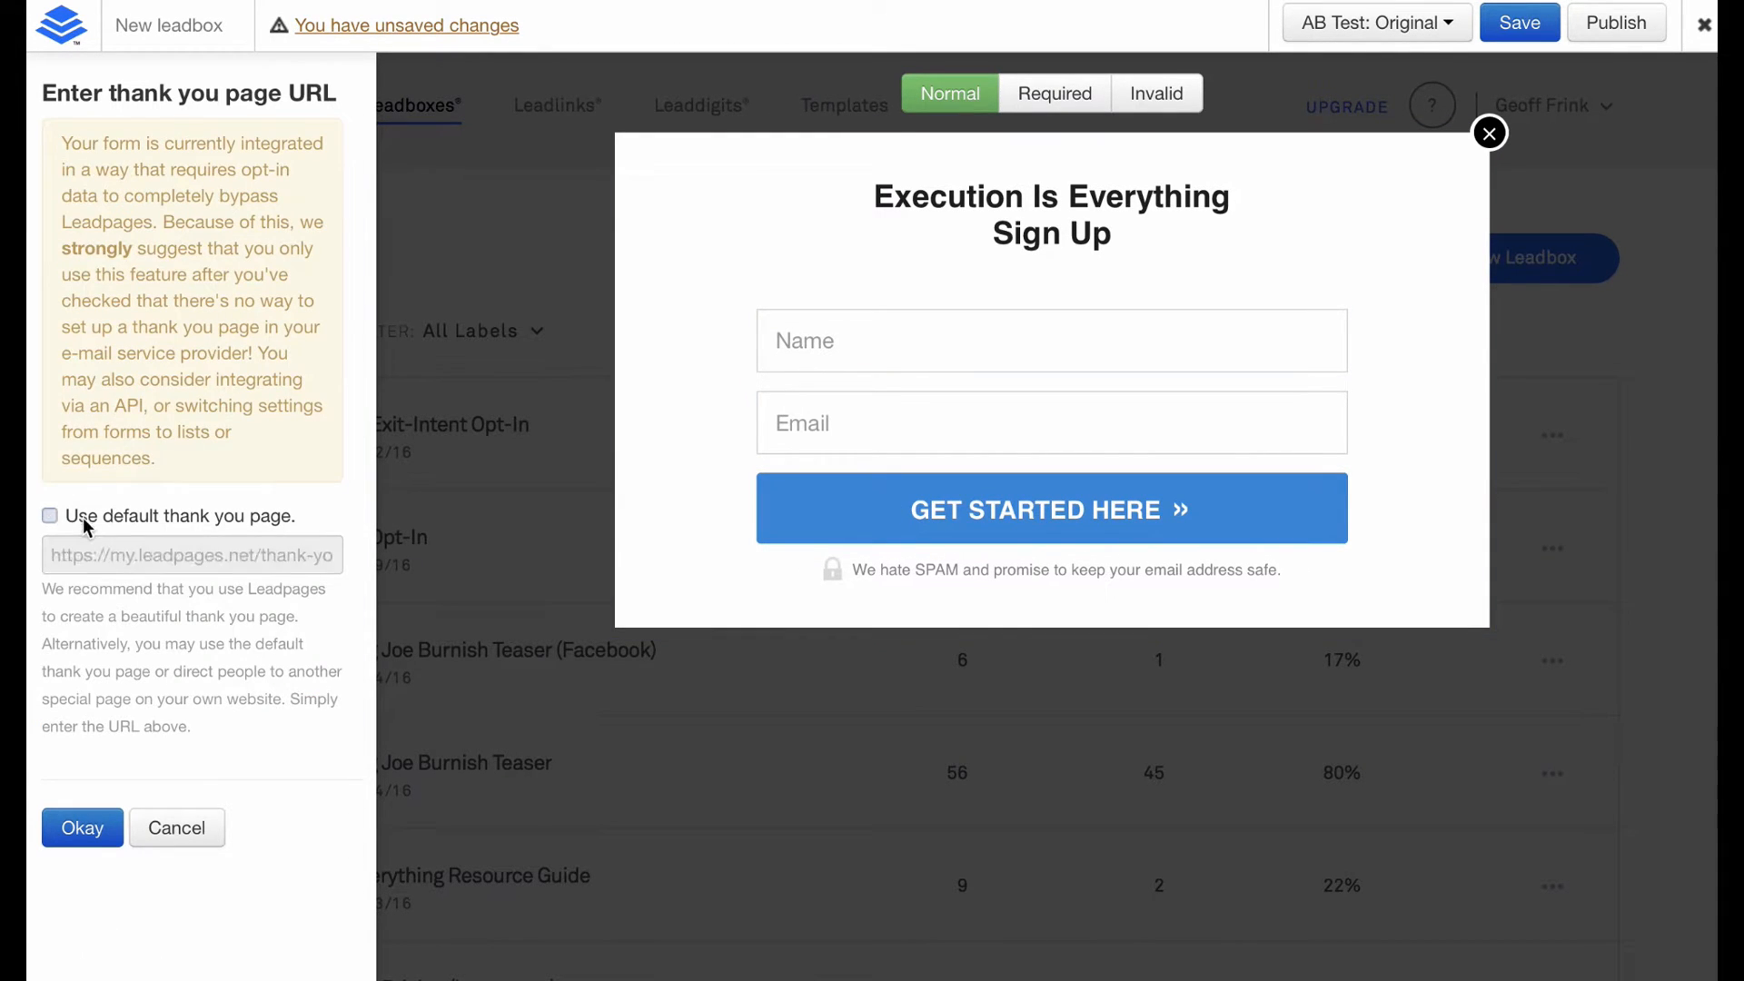
click(83, 829)
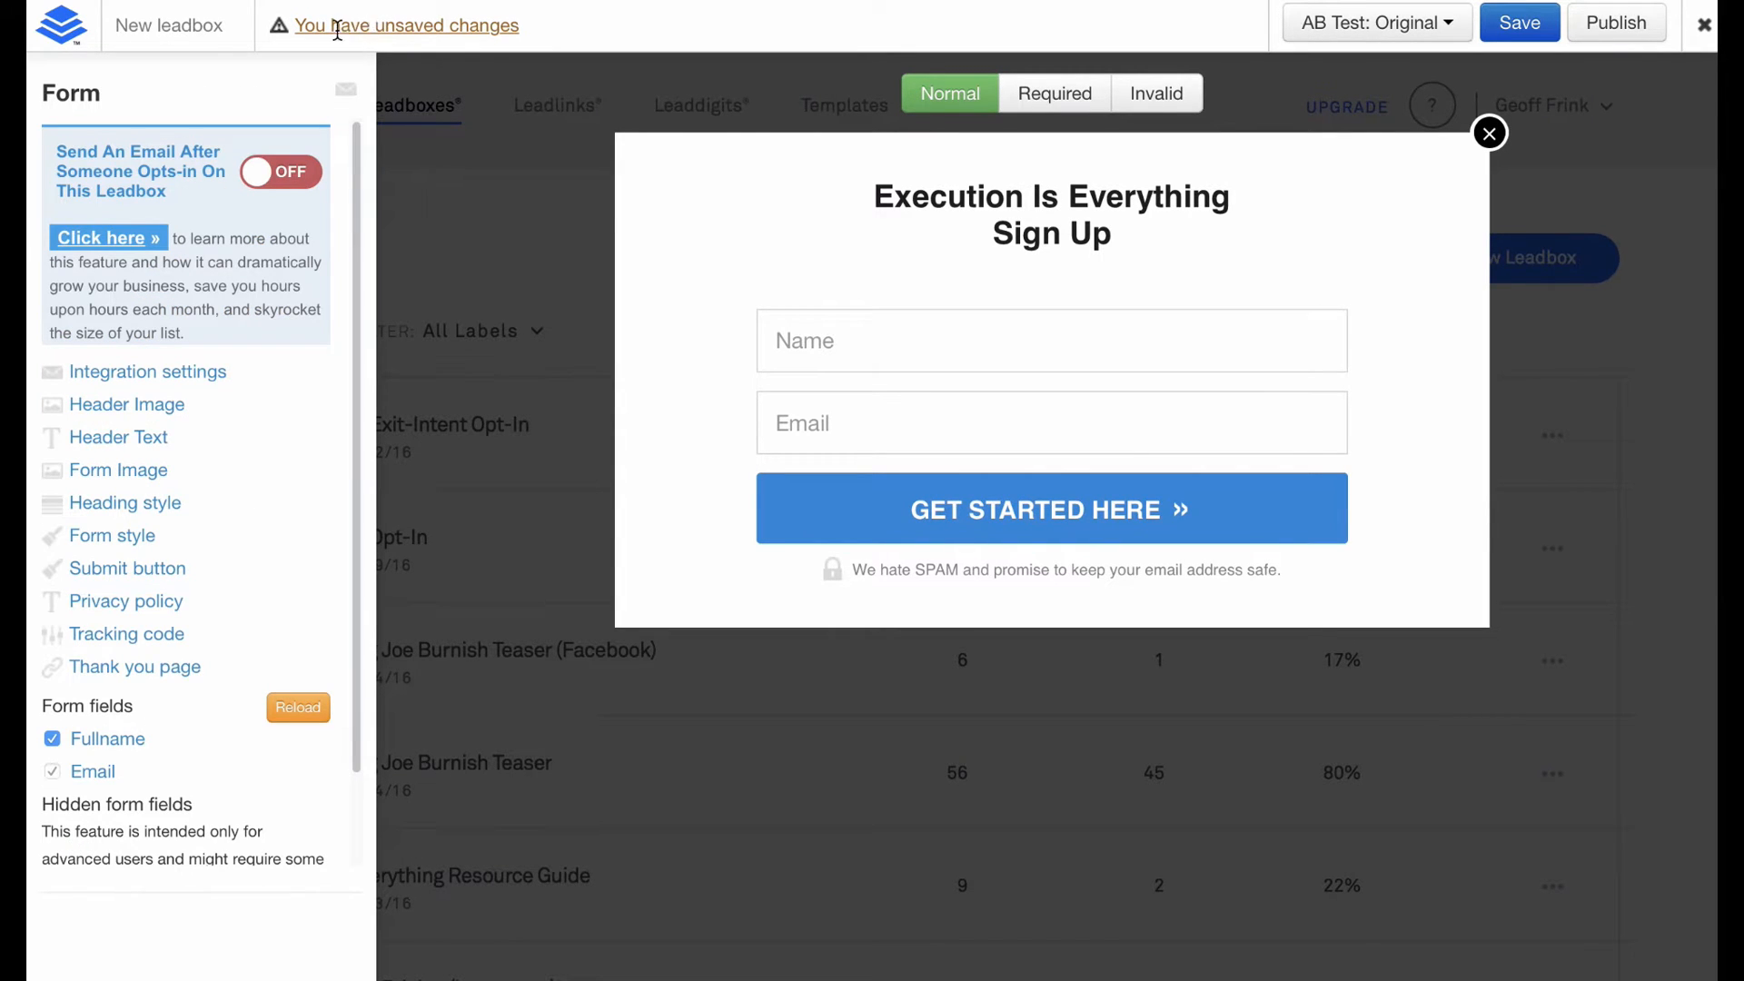
Rename the leadbox to 'Execution Is Everything Leadbox' and save it.
click(203, 24)
text(Execution Is Everything Leadbox)
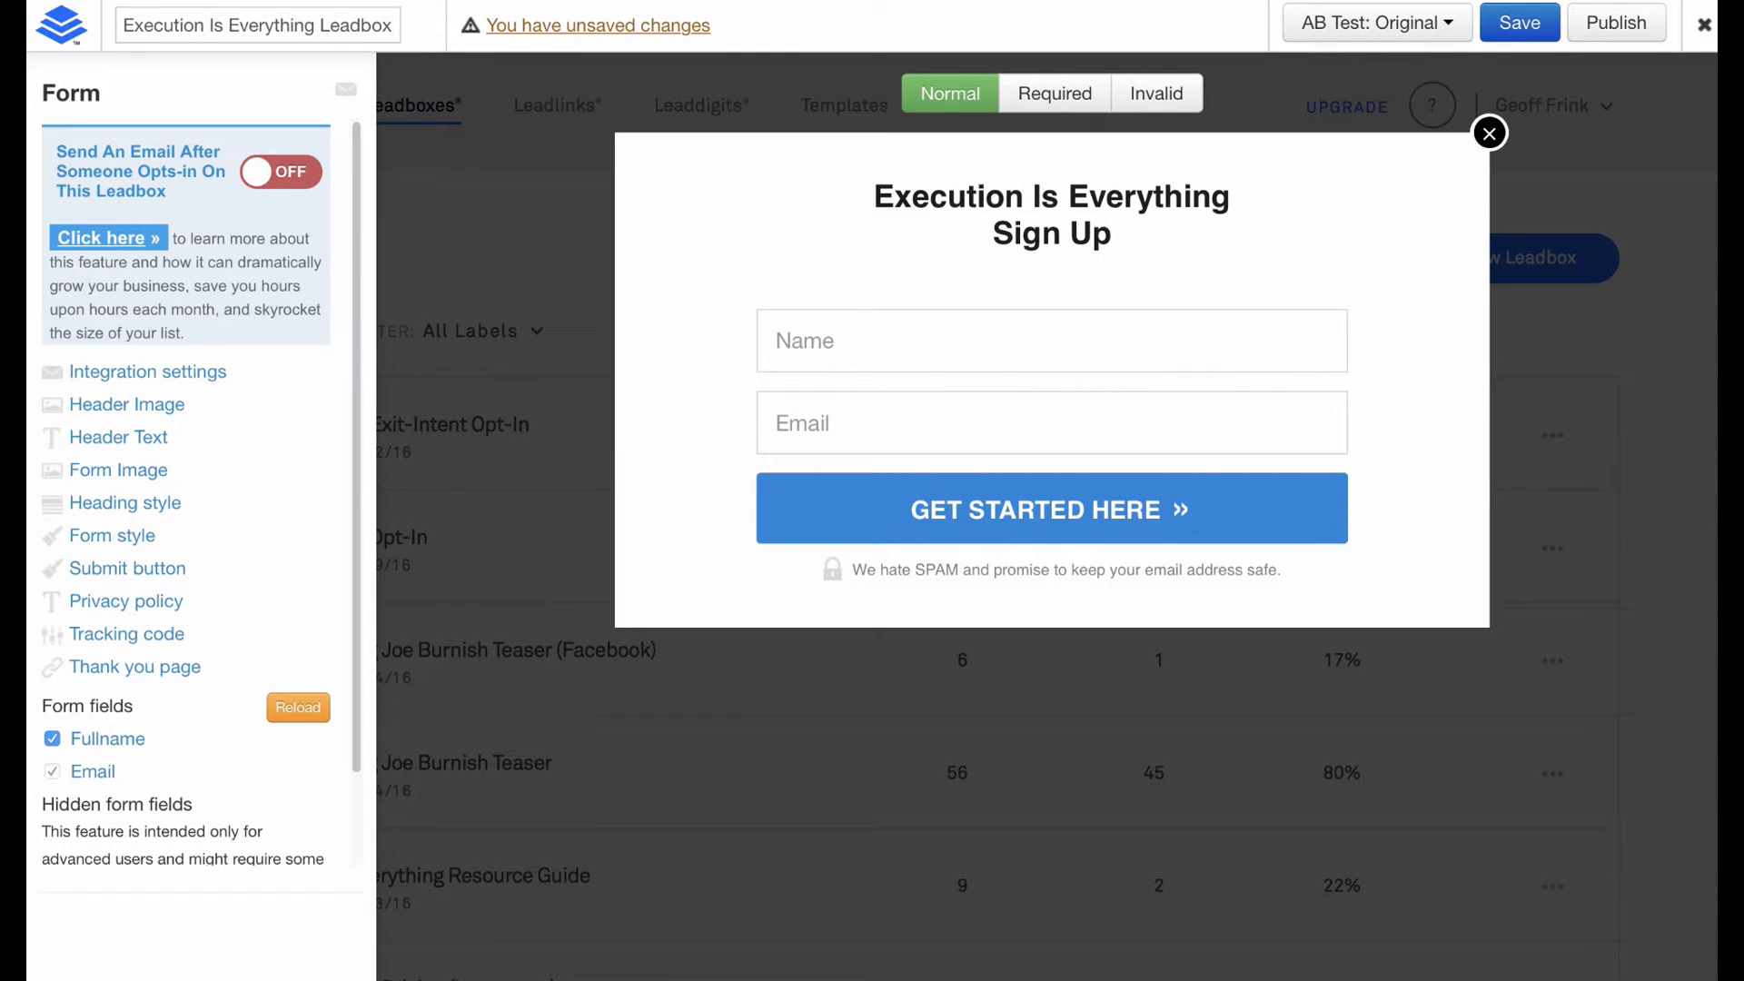
click(1520, 22)
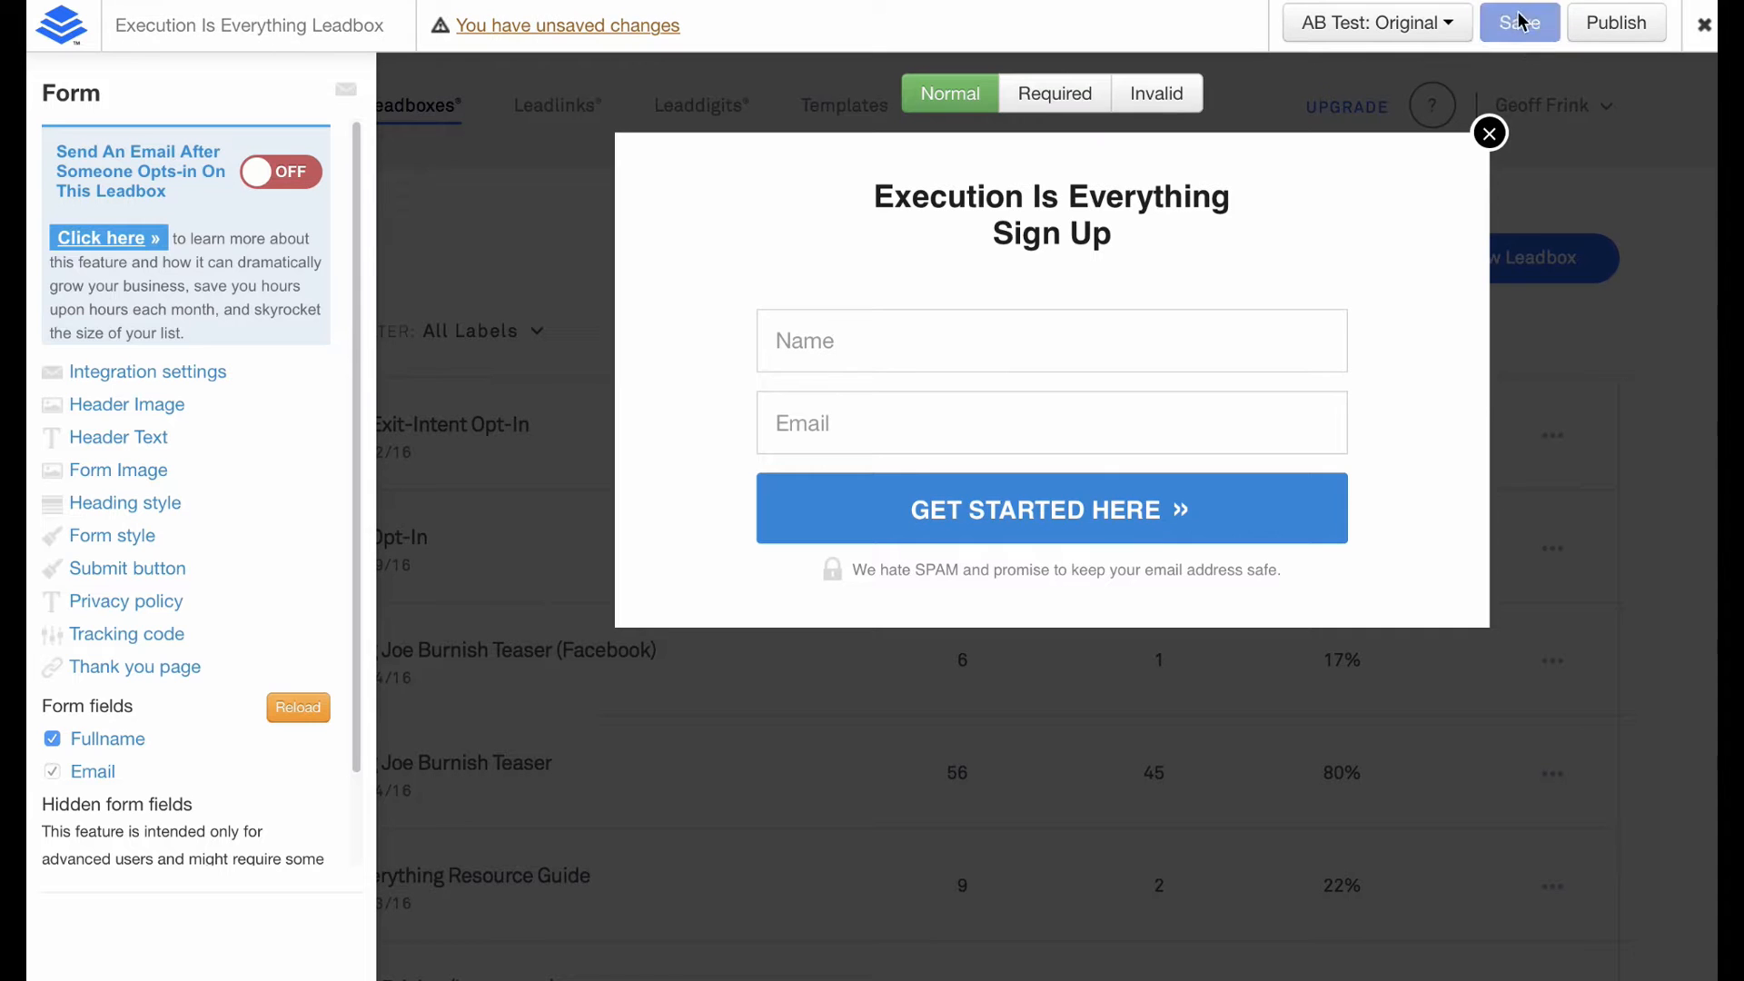
click(1622, 26)
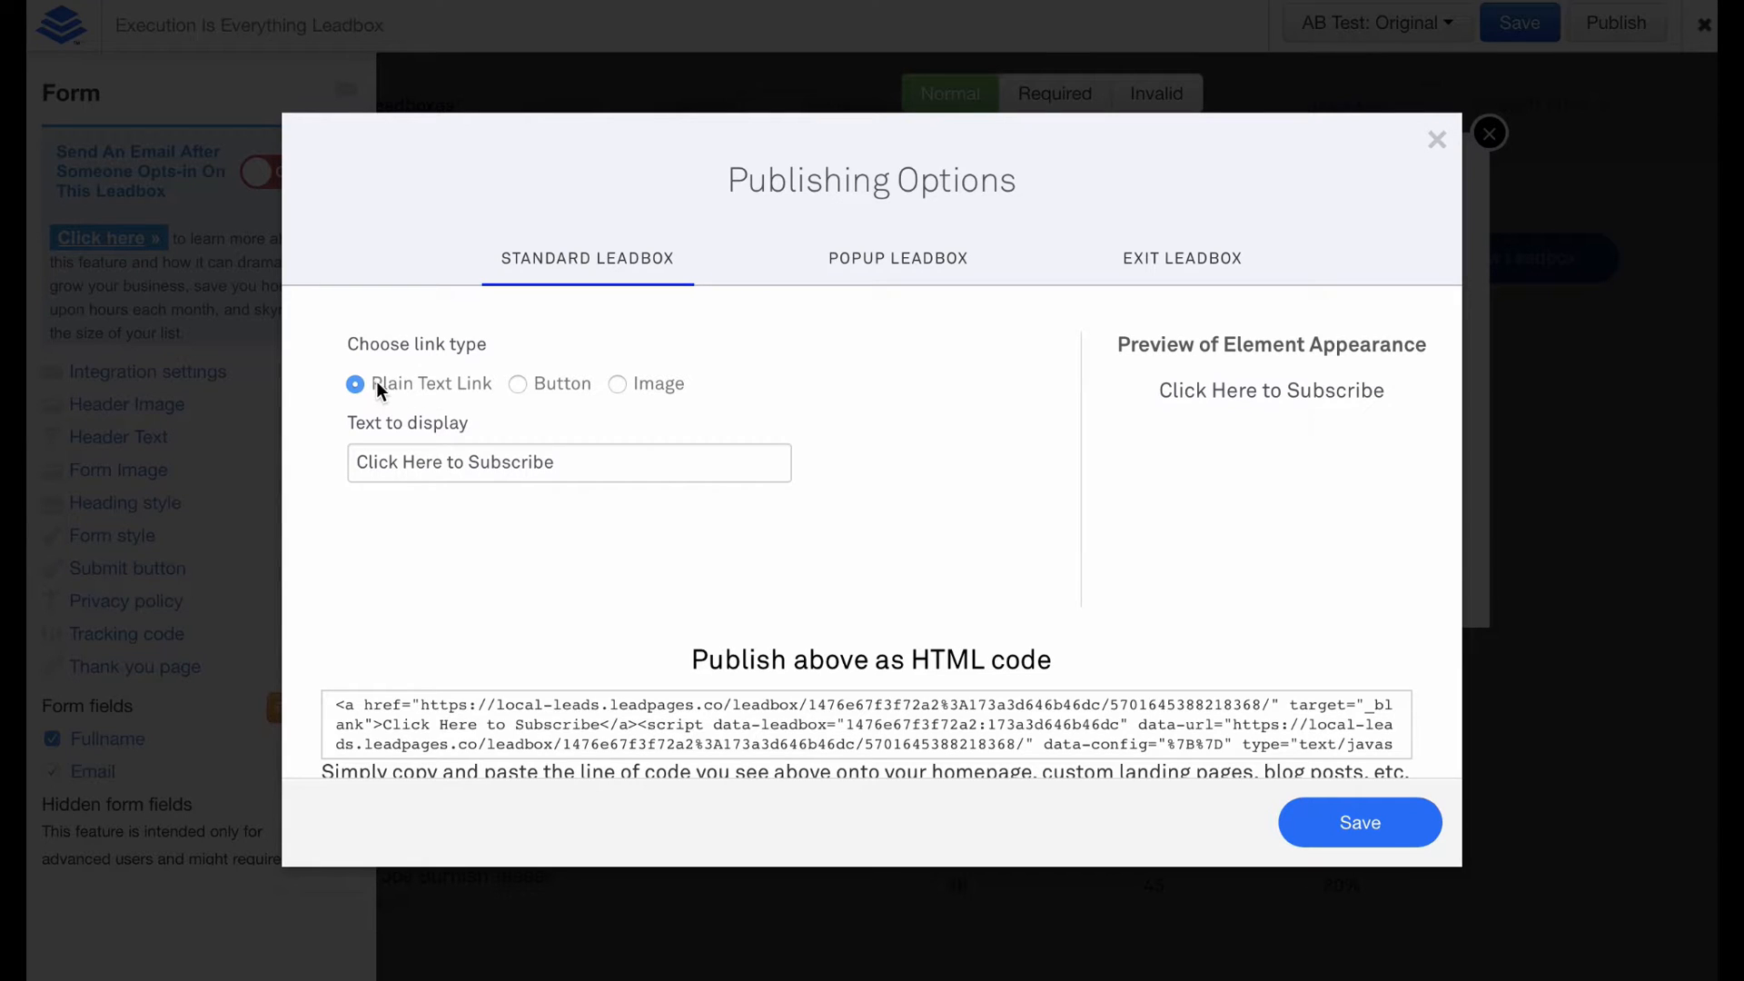
Publish the leadbox as a Button link and select its generated HTML code.
click(565, 381)
click(666, 390)
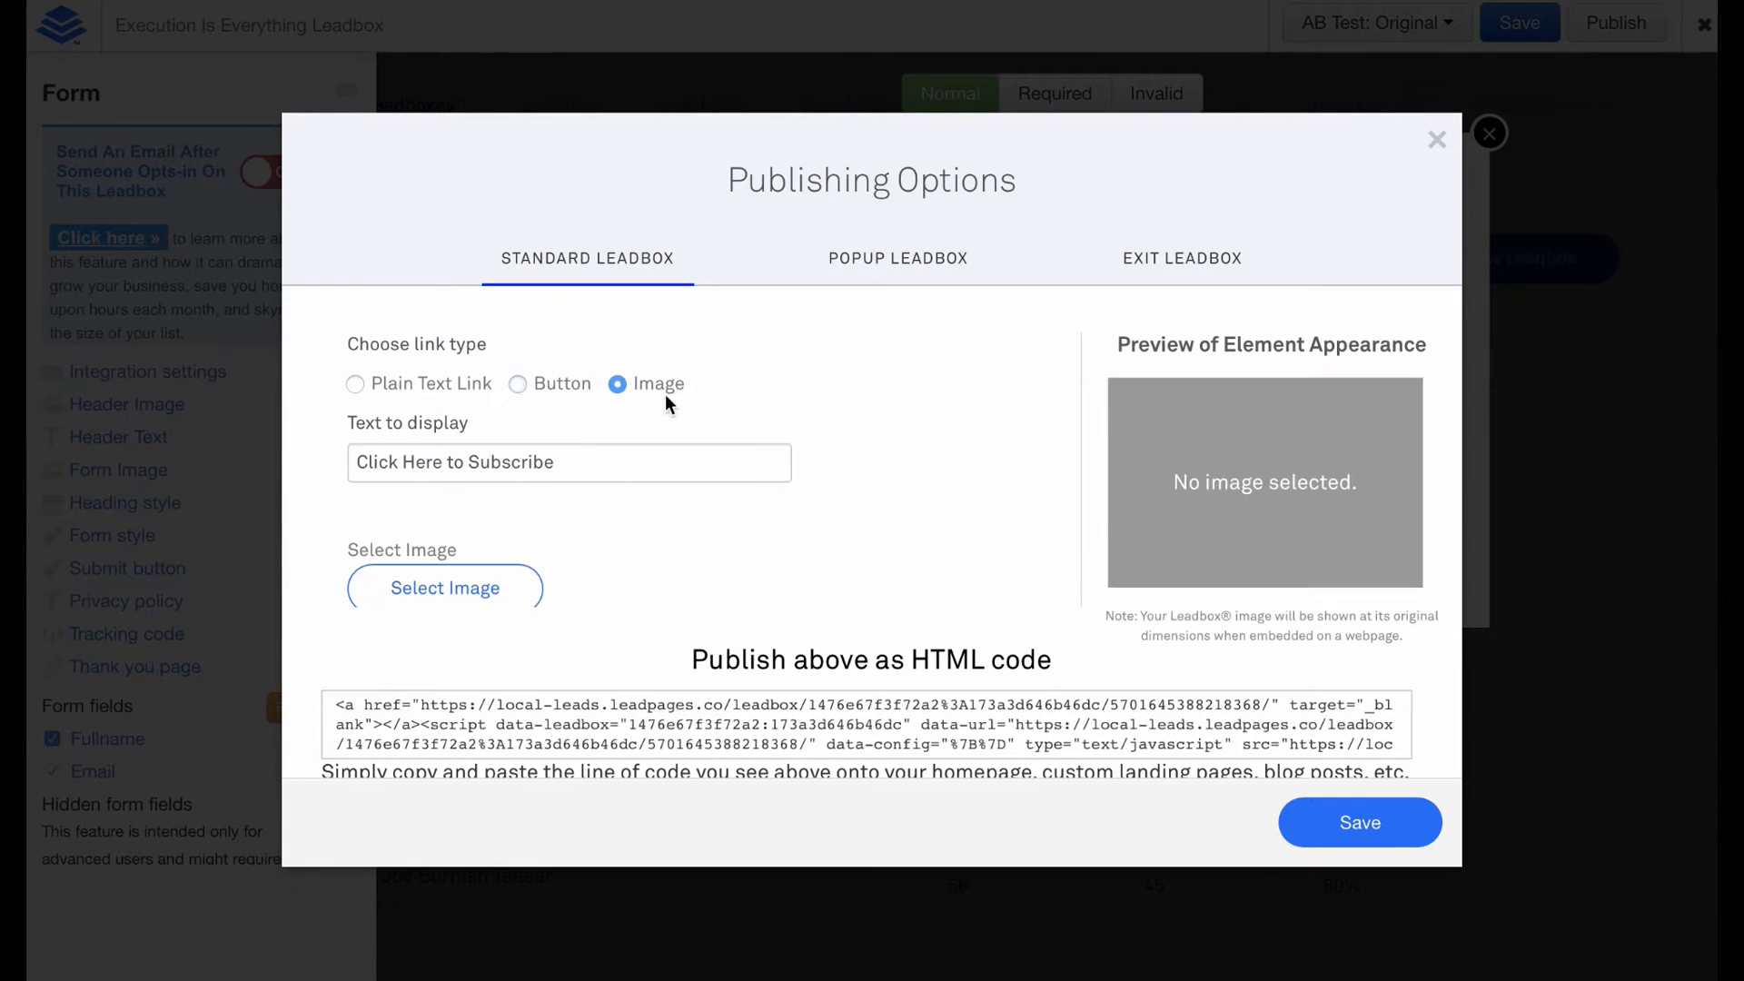
click(560, 383)
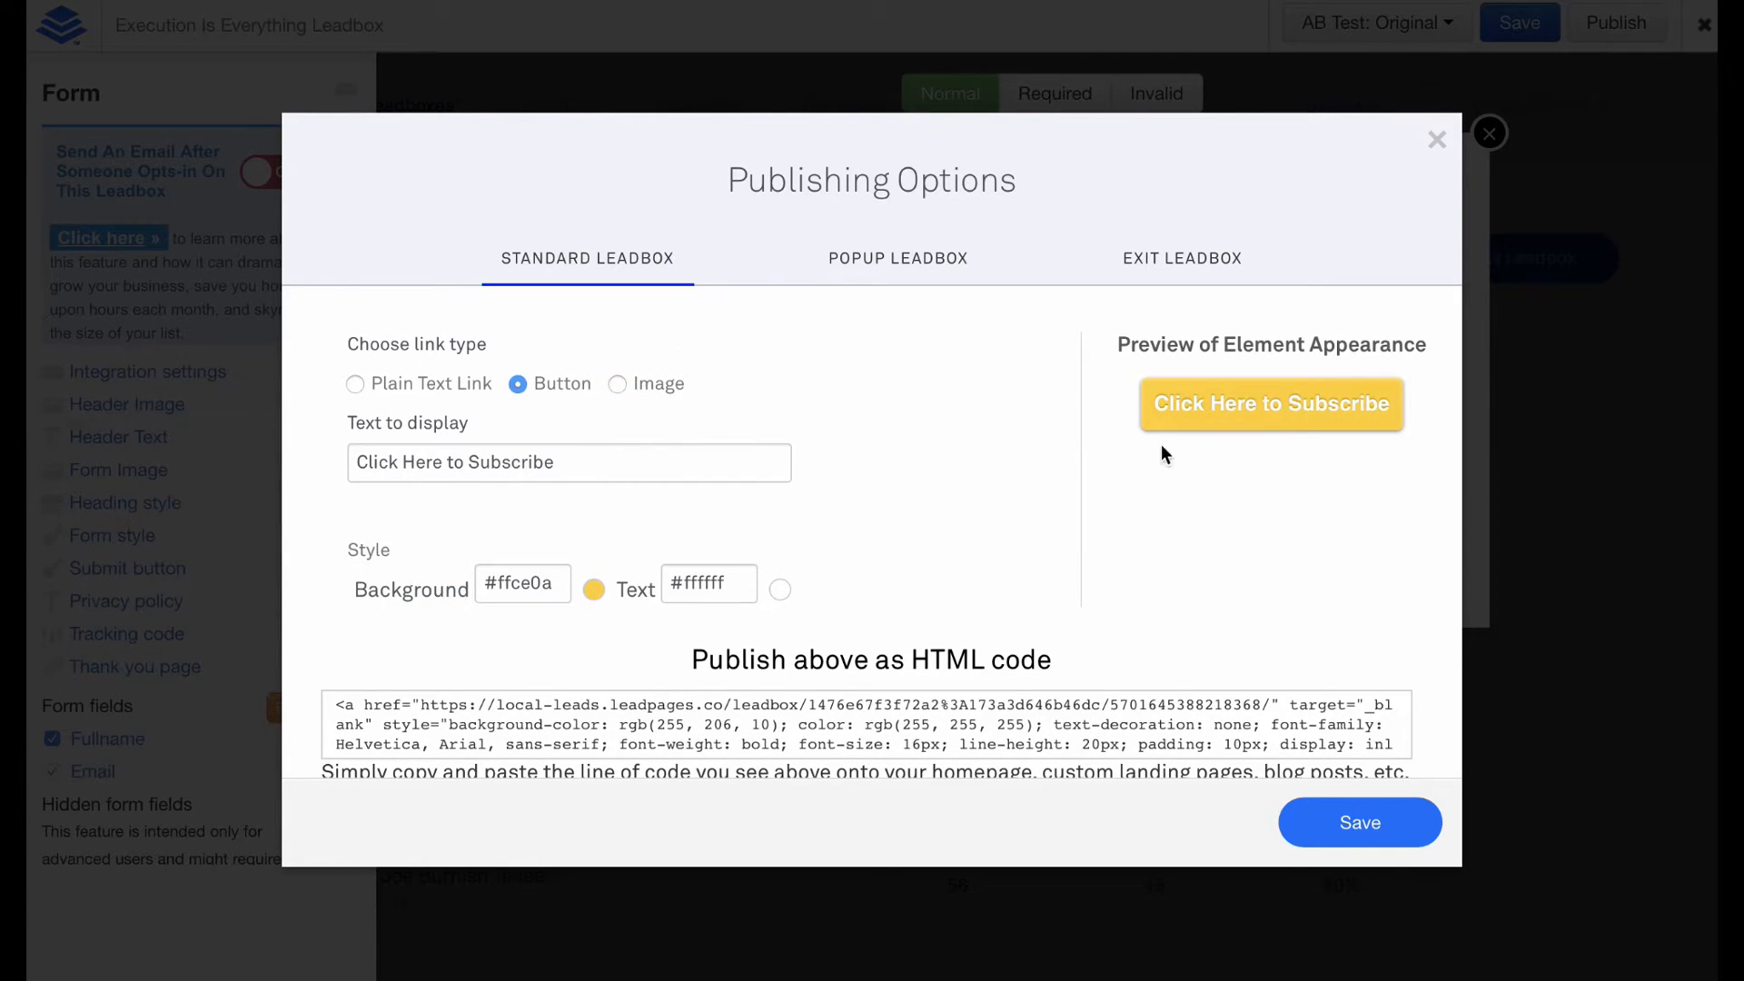
scroll(1098, 563, down, 2)
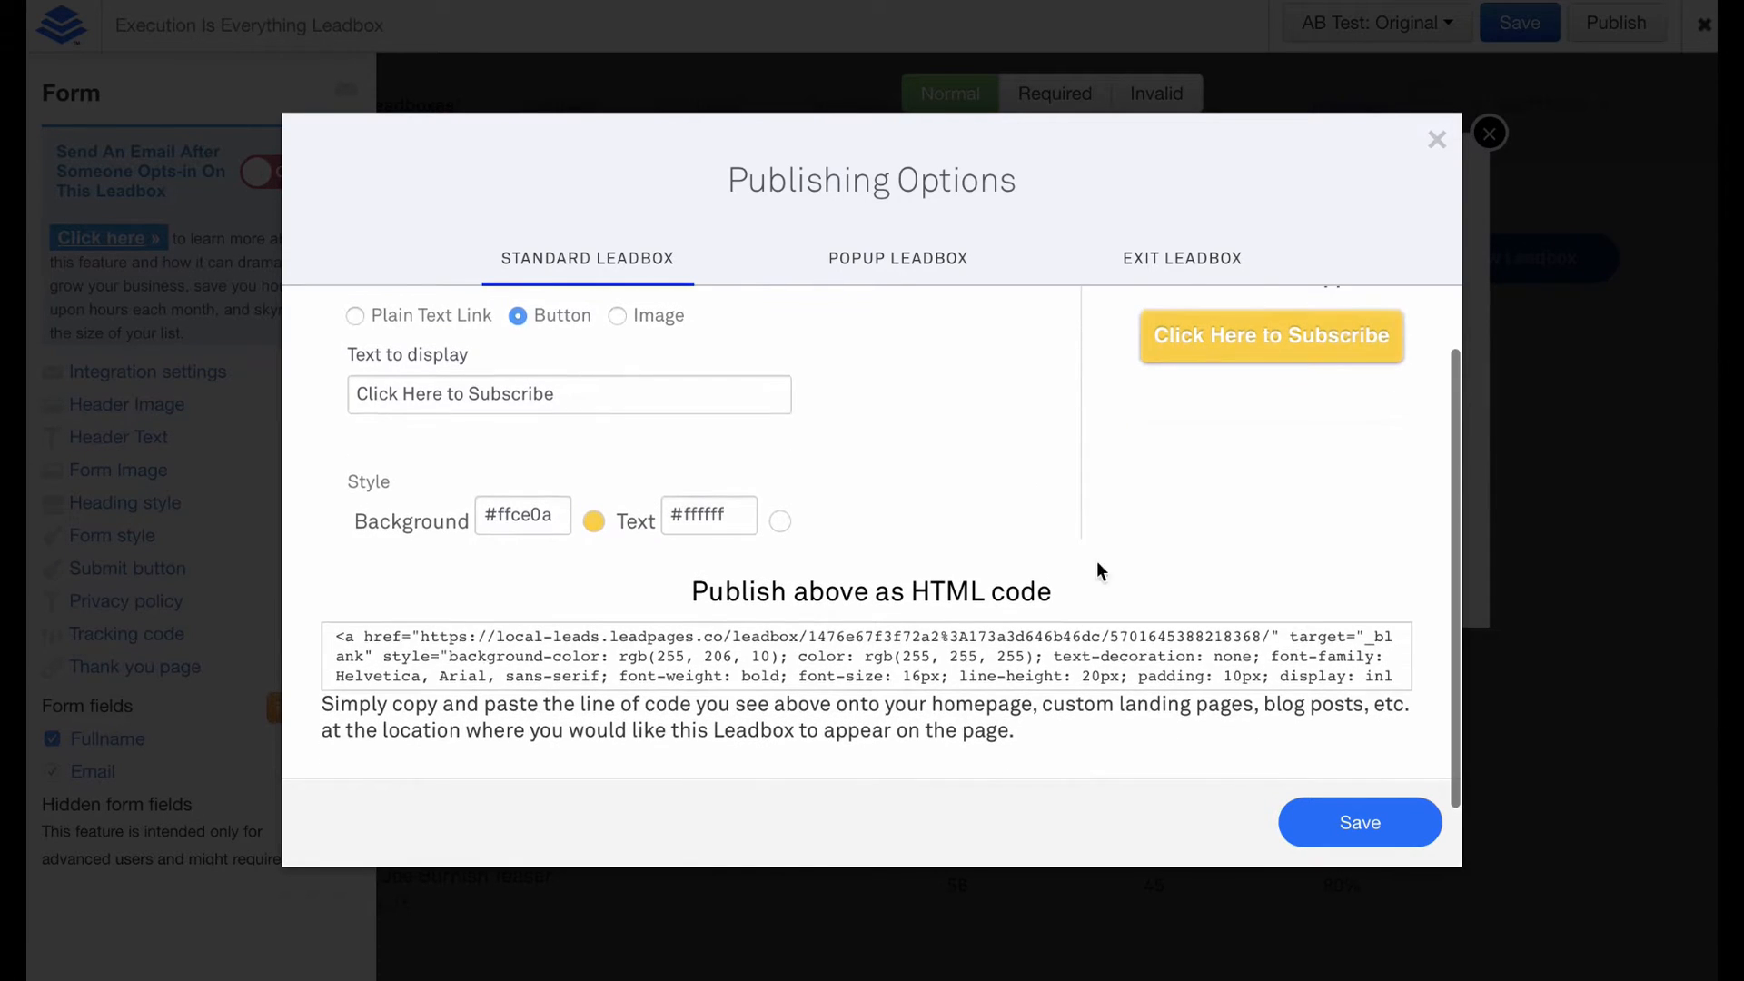
click(732, 641)
key(super+c)
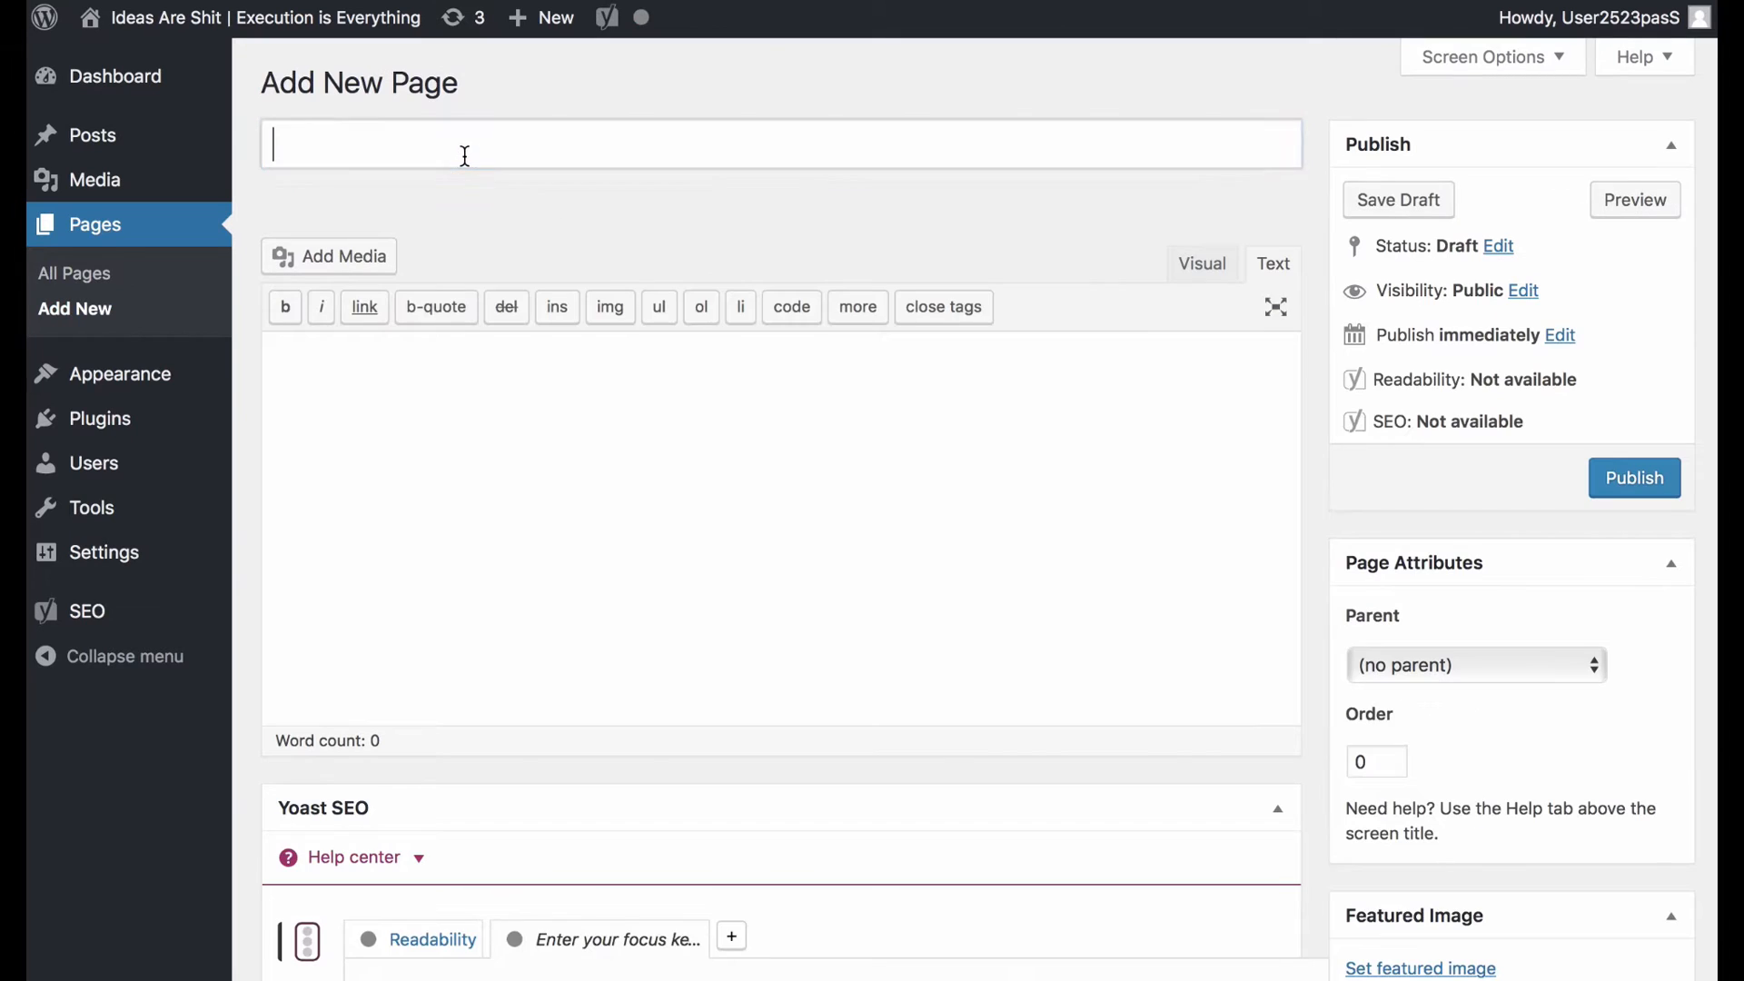
Create and publish a WordPress page titled 'Button Test' containing the leadbox button code.
text(Button Test)
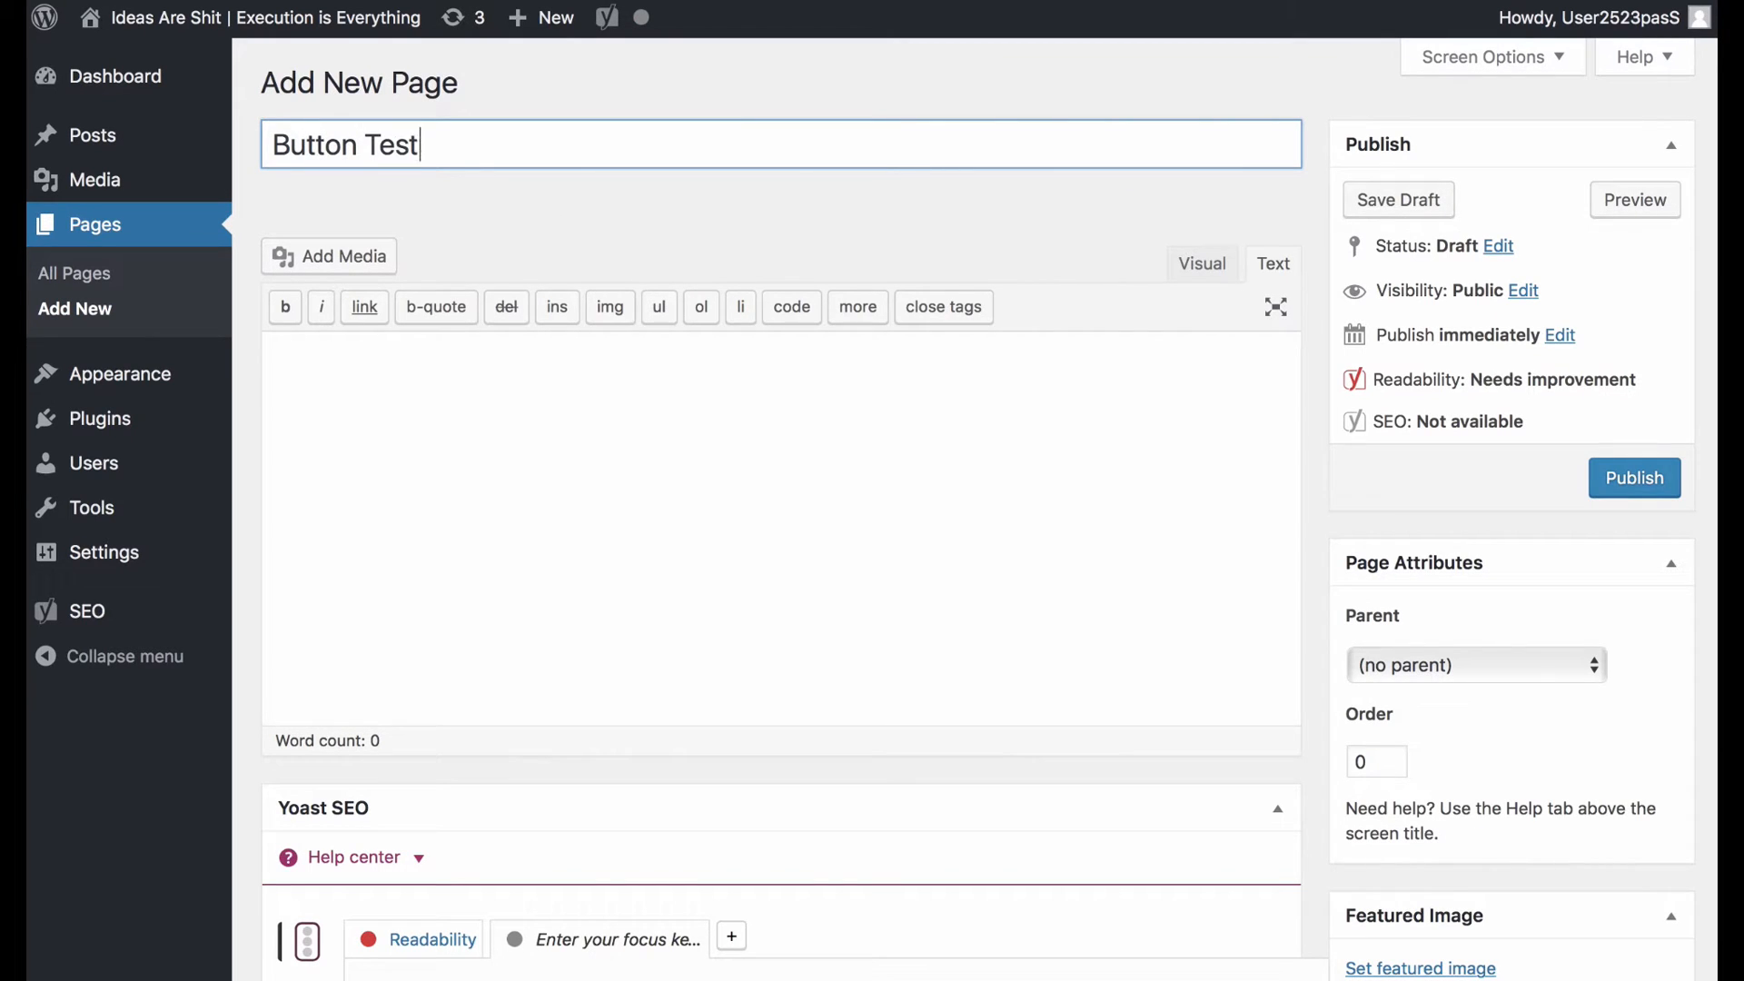
click(770, 476)
key(super+v)
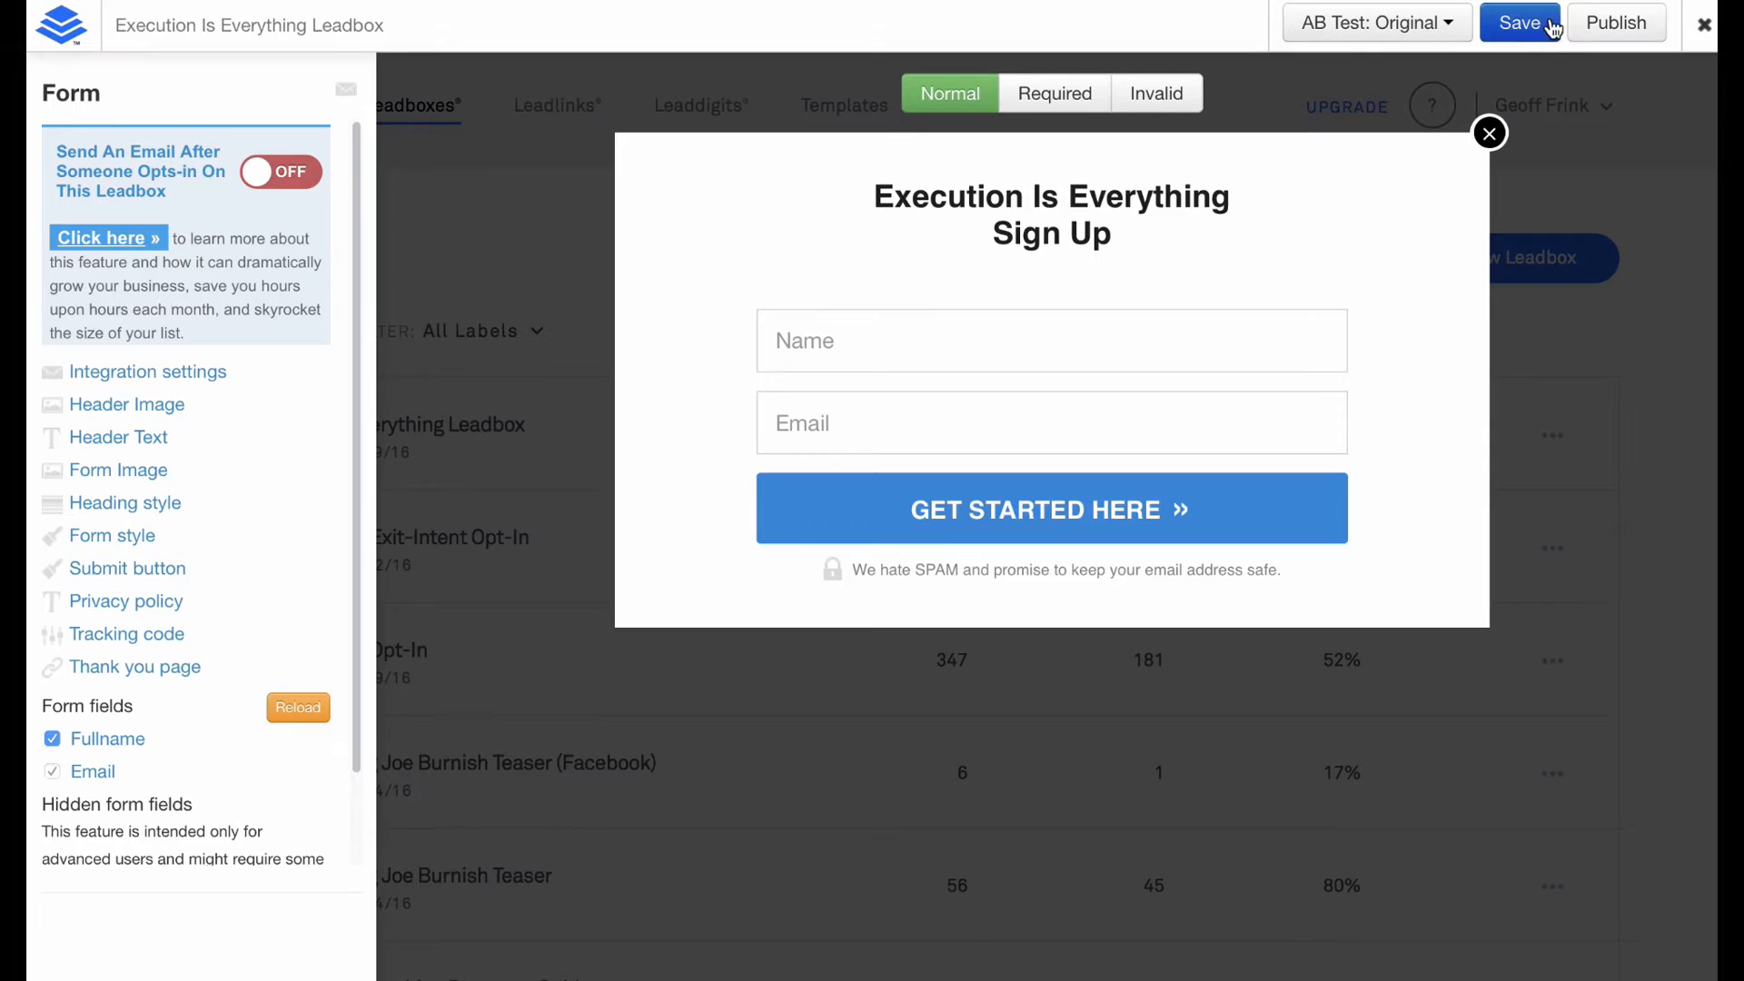
click(1616, 22)
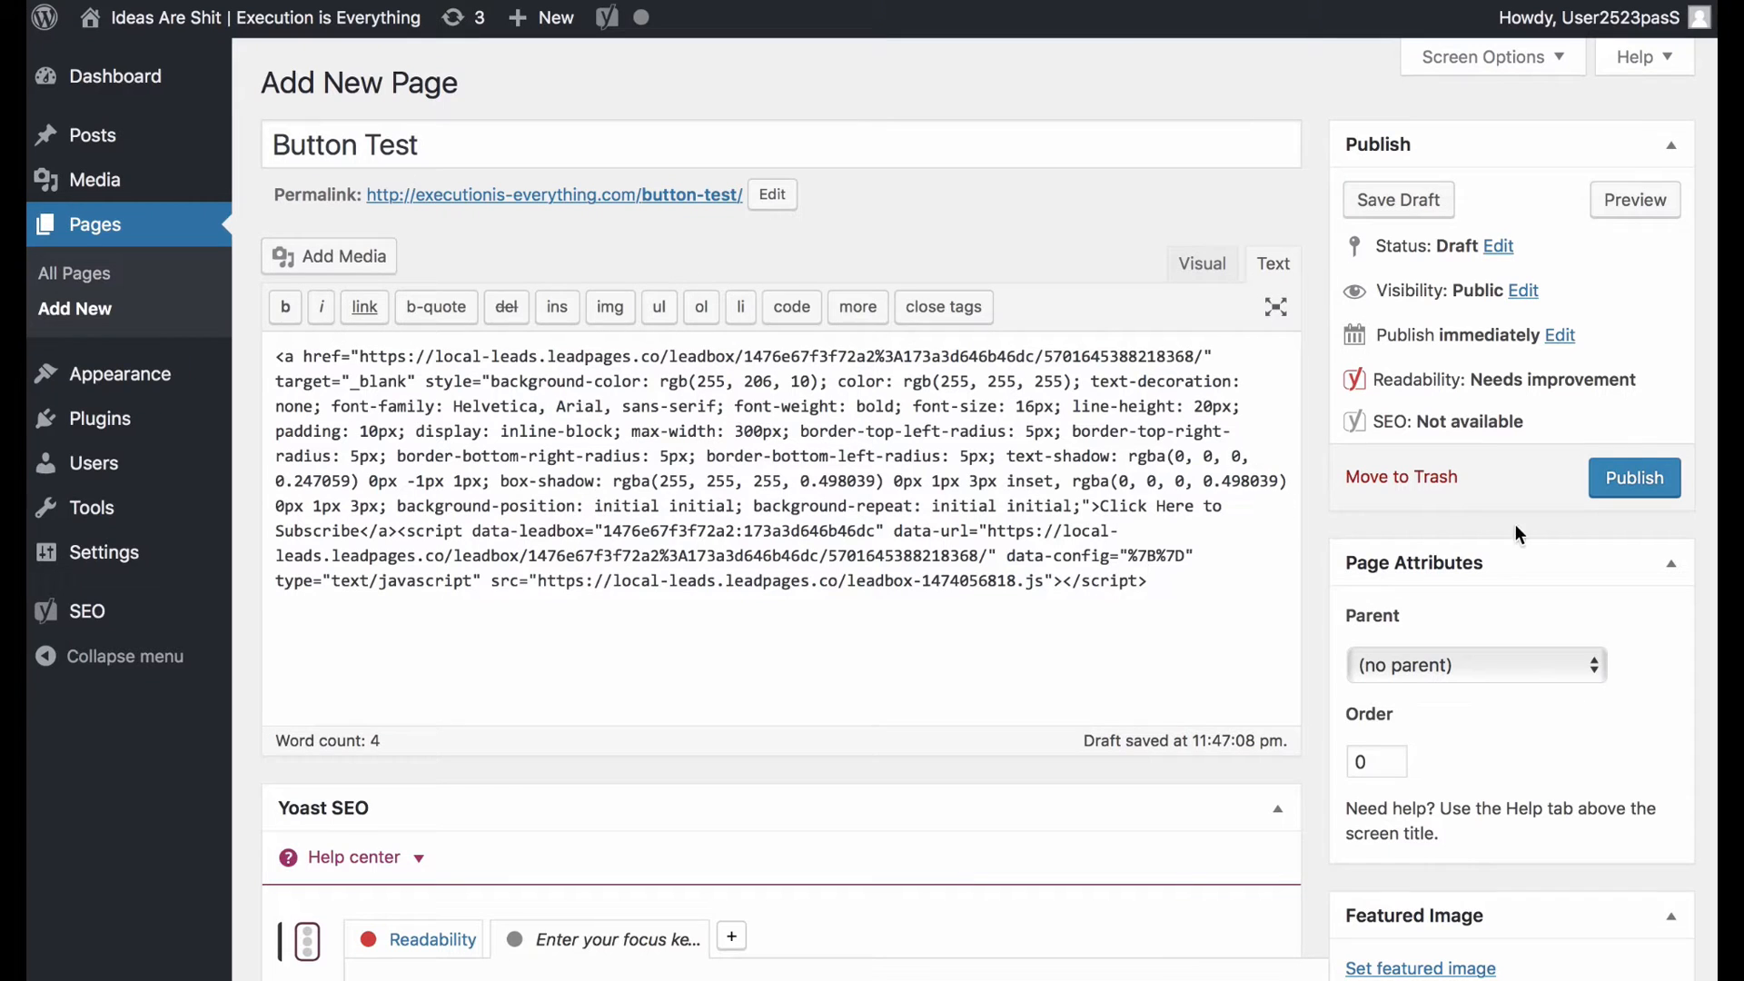
click(1626, 489)
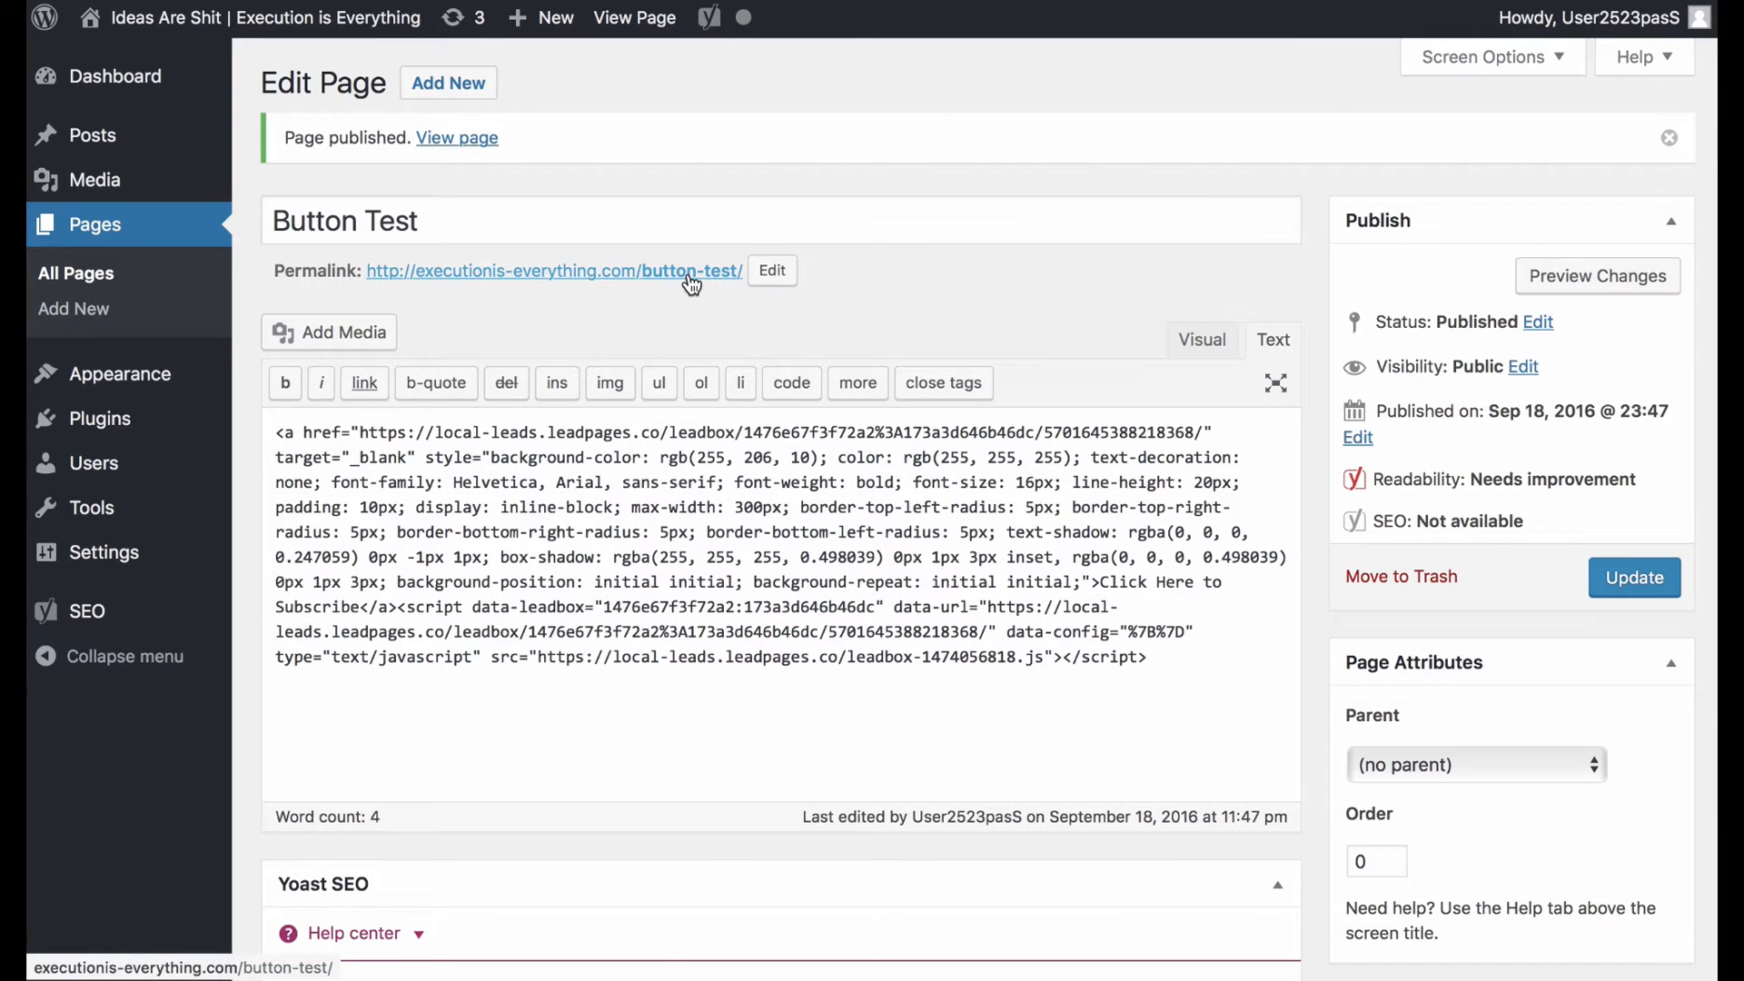
On the live Button Test page, open the subscribe popup and start entering a name.
click(689, 277)
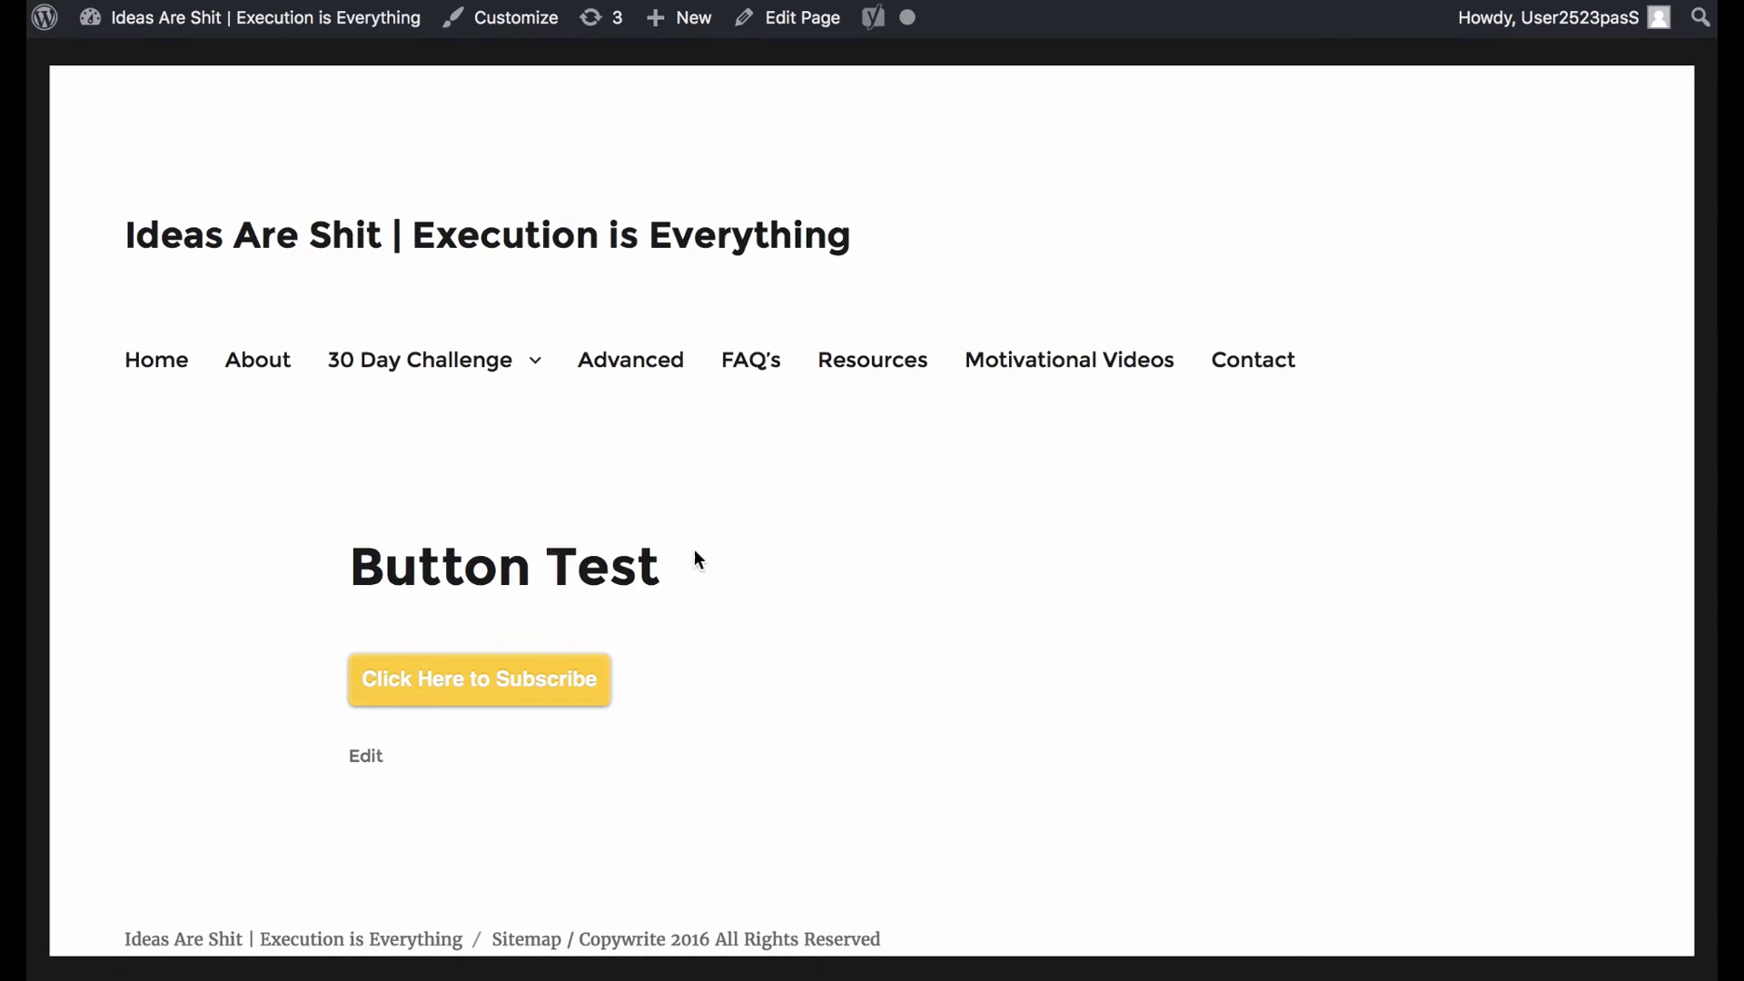
click(479, 669)
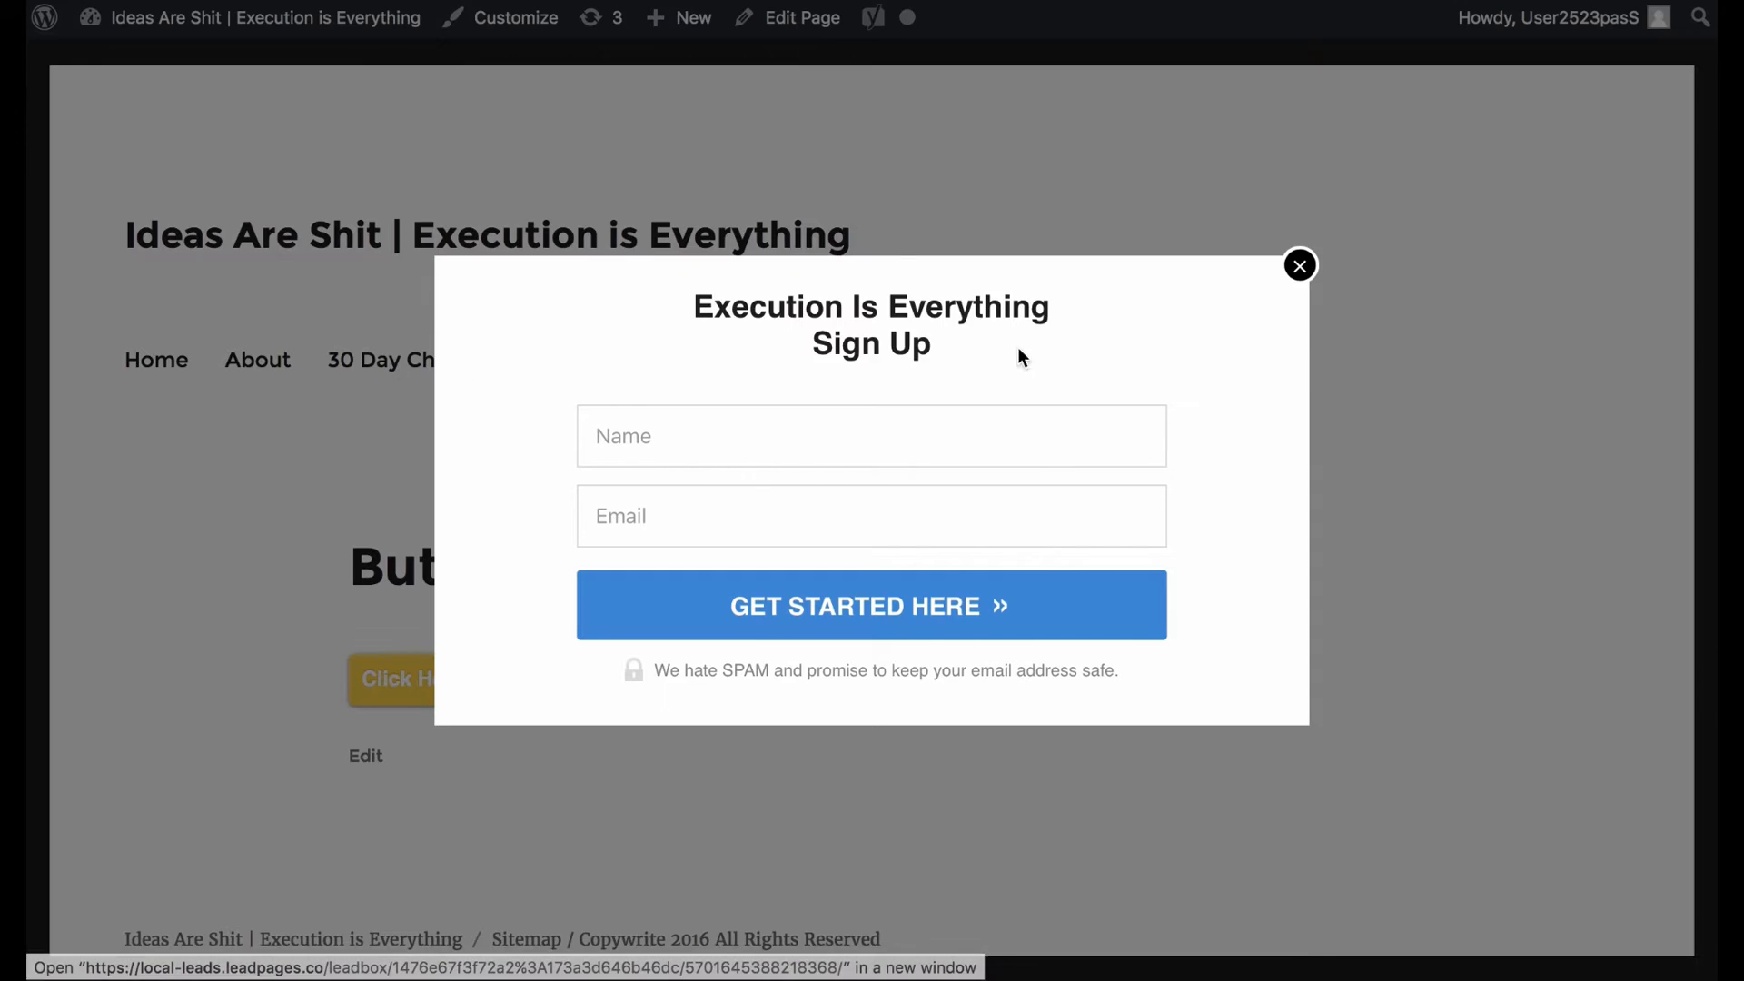
drag(731, 313, 574, 426)
click(586, 434)
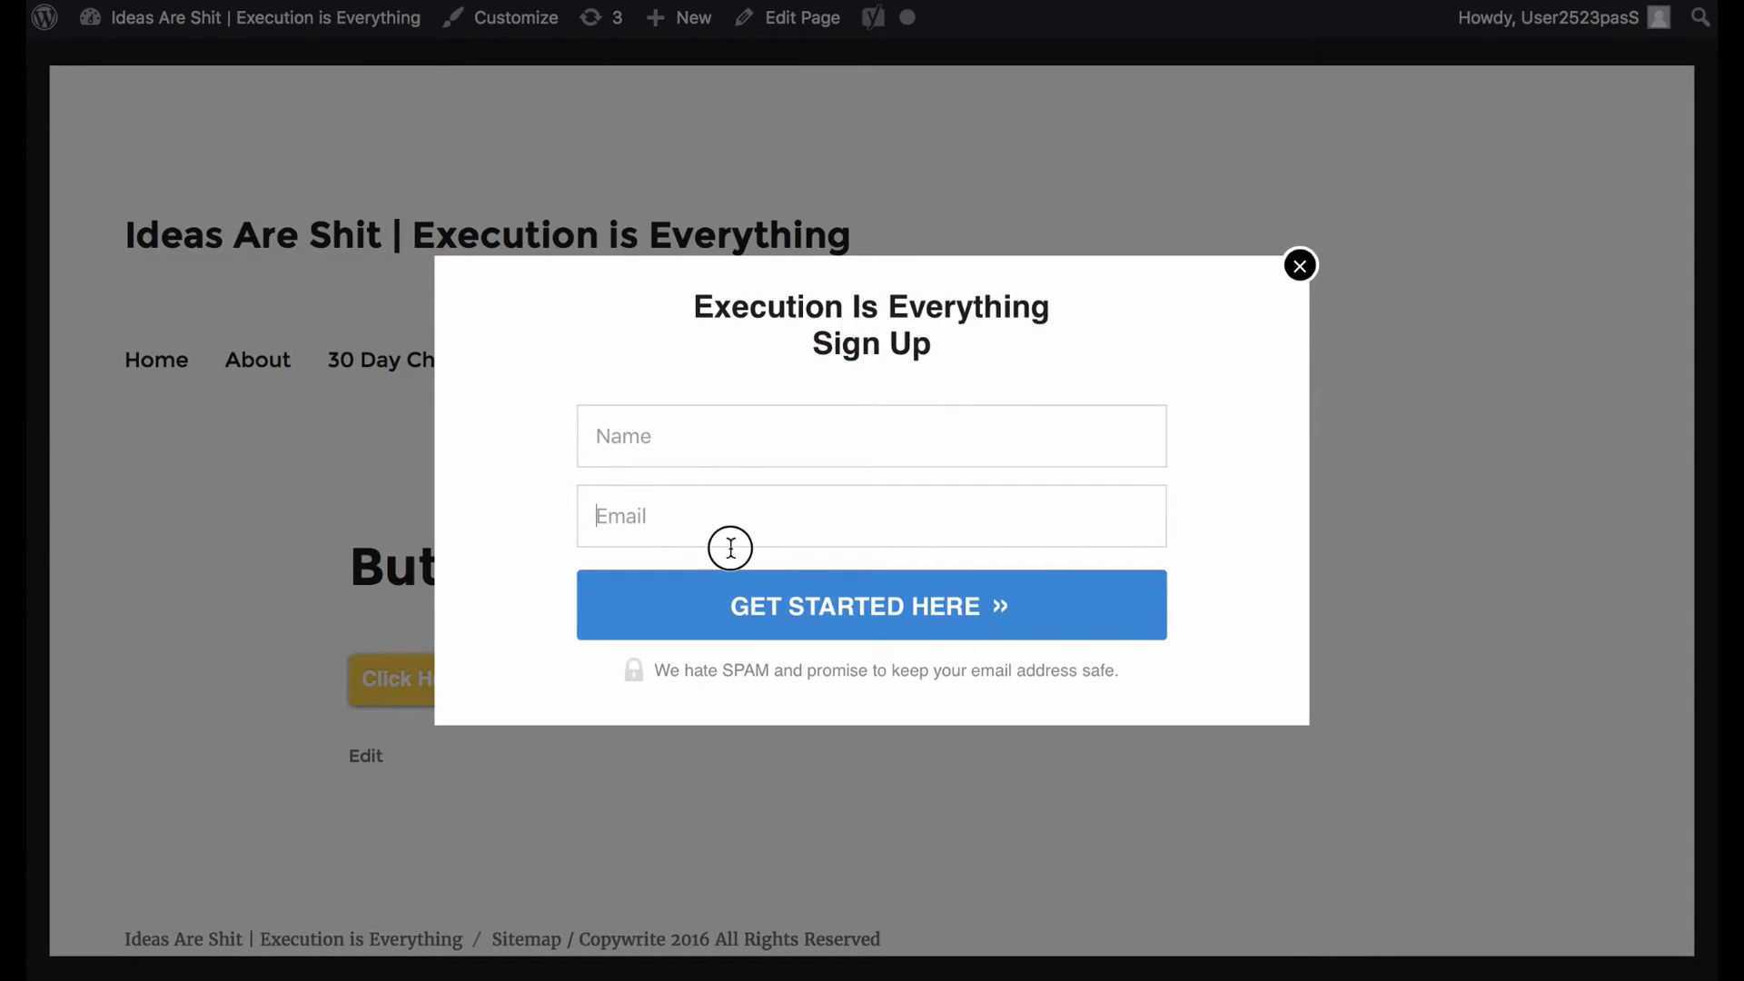
text(Geo)
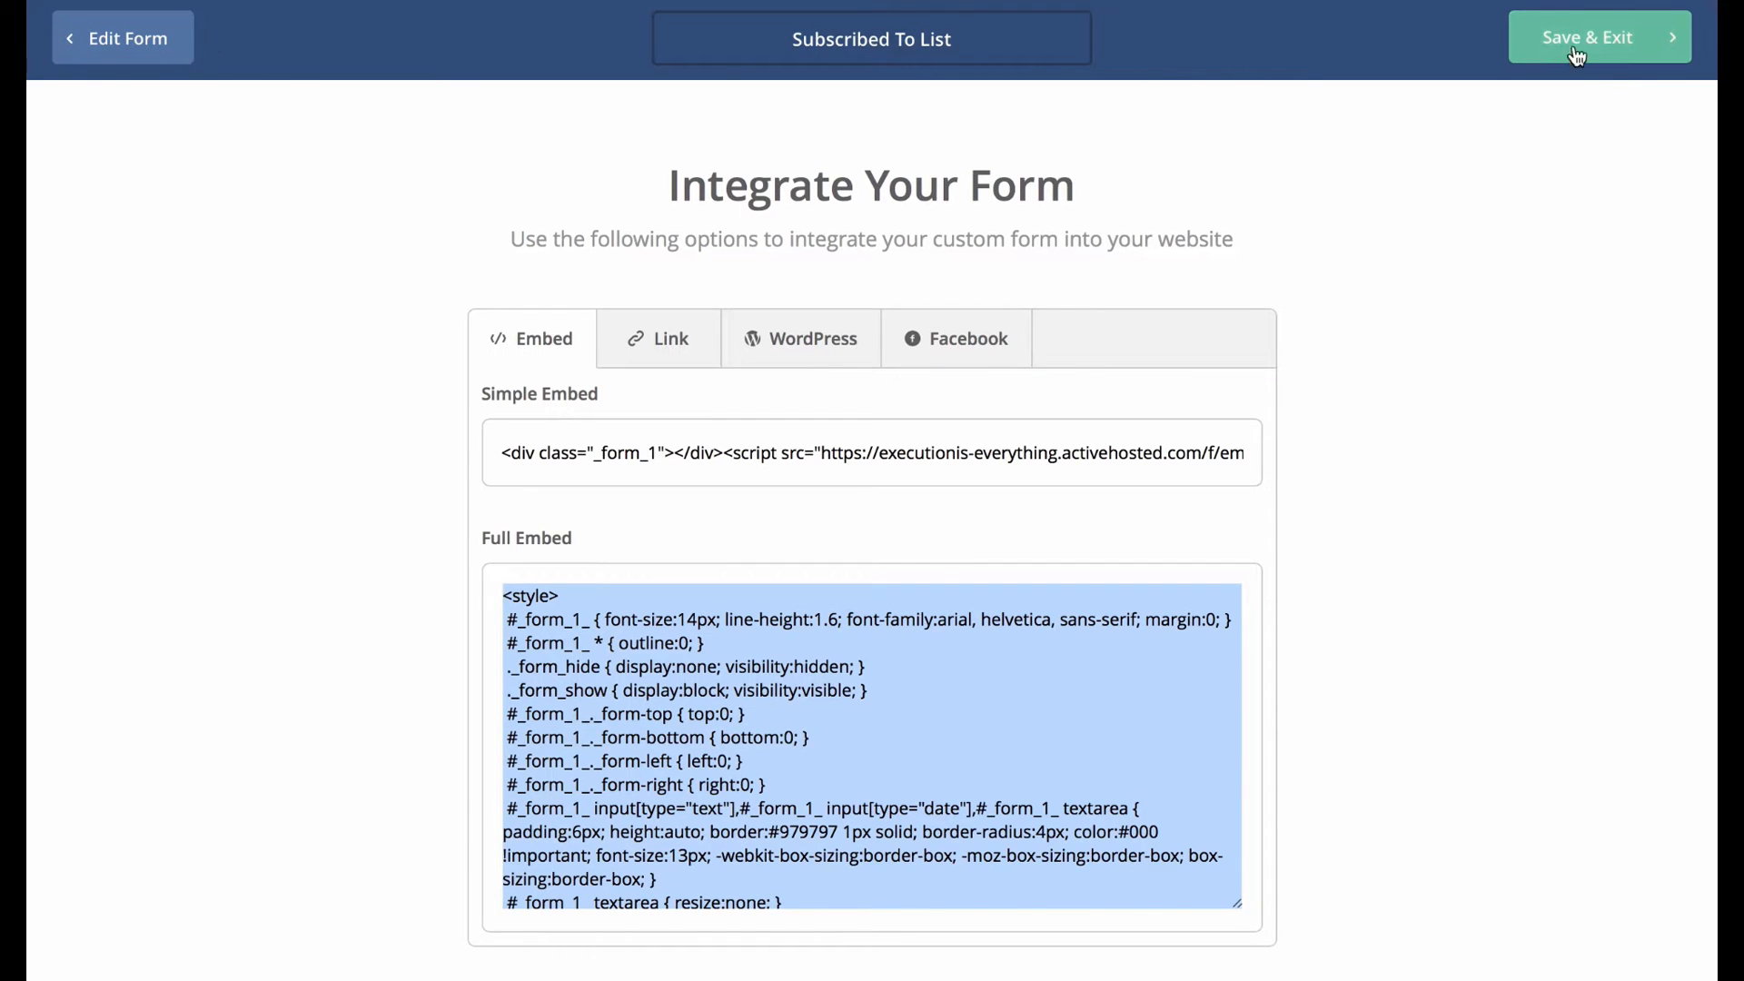
Log in to the ActiveCampaign account and confirm All Contacts now lists 2 contacts.
click(1578, 56)
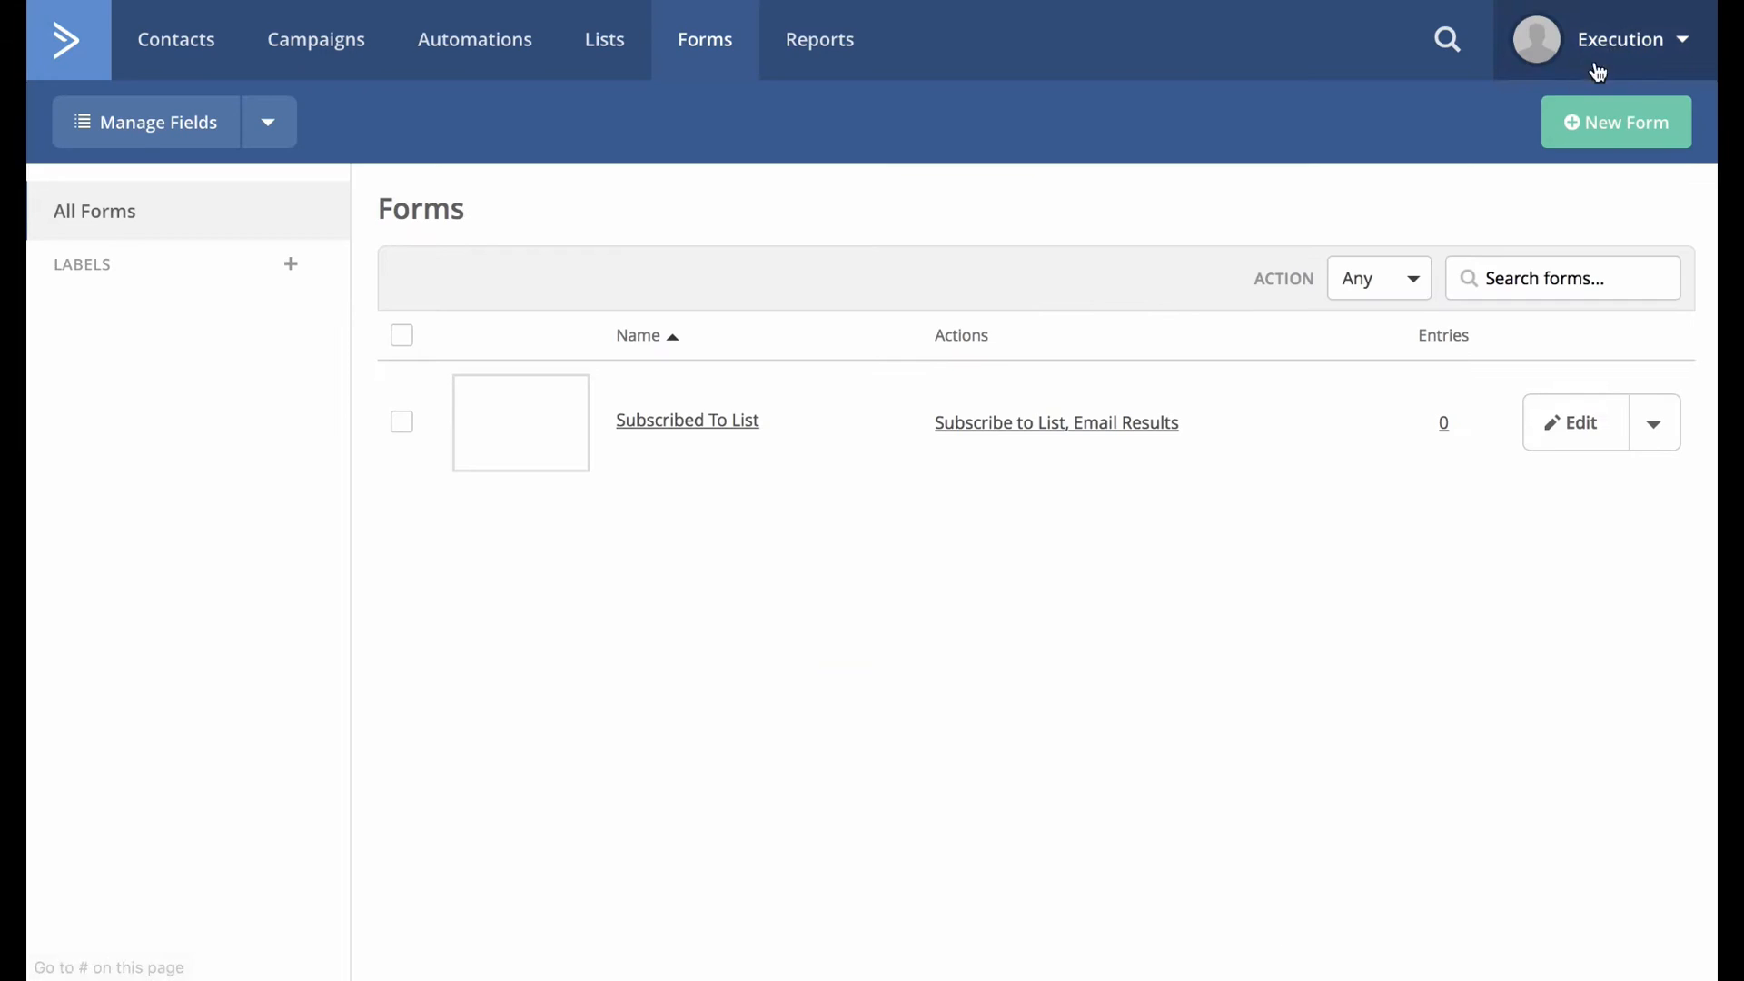
click(221, 63)
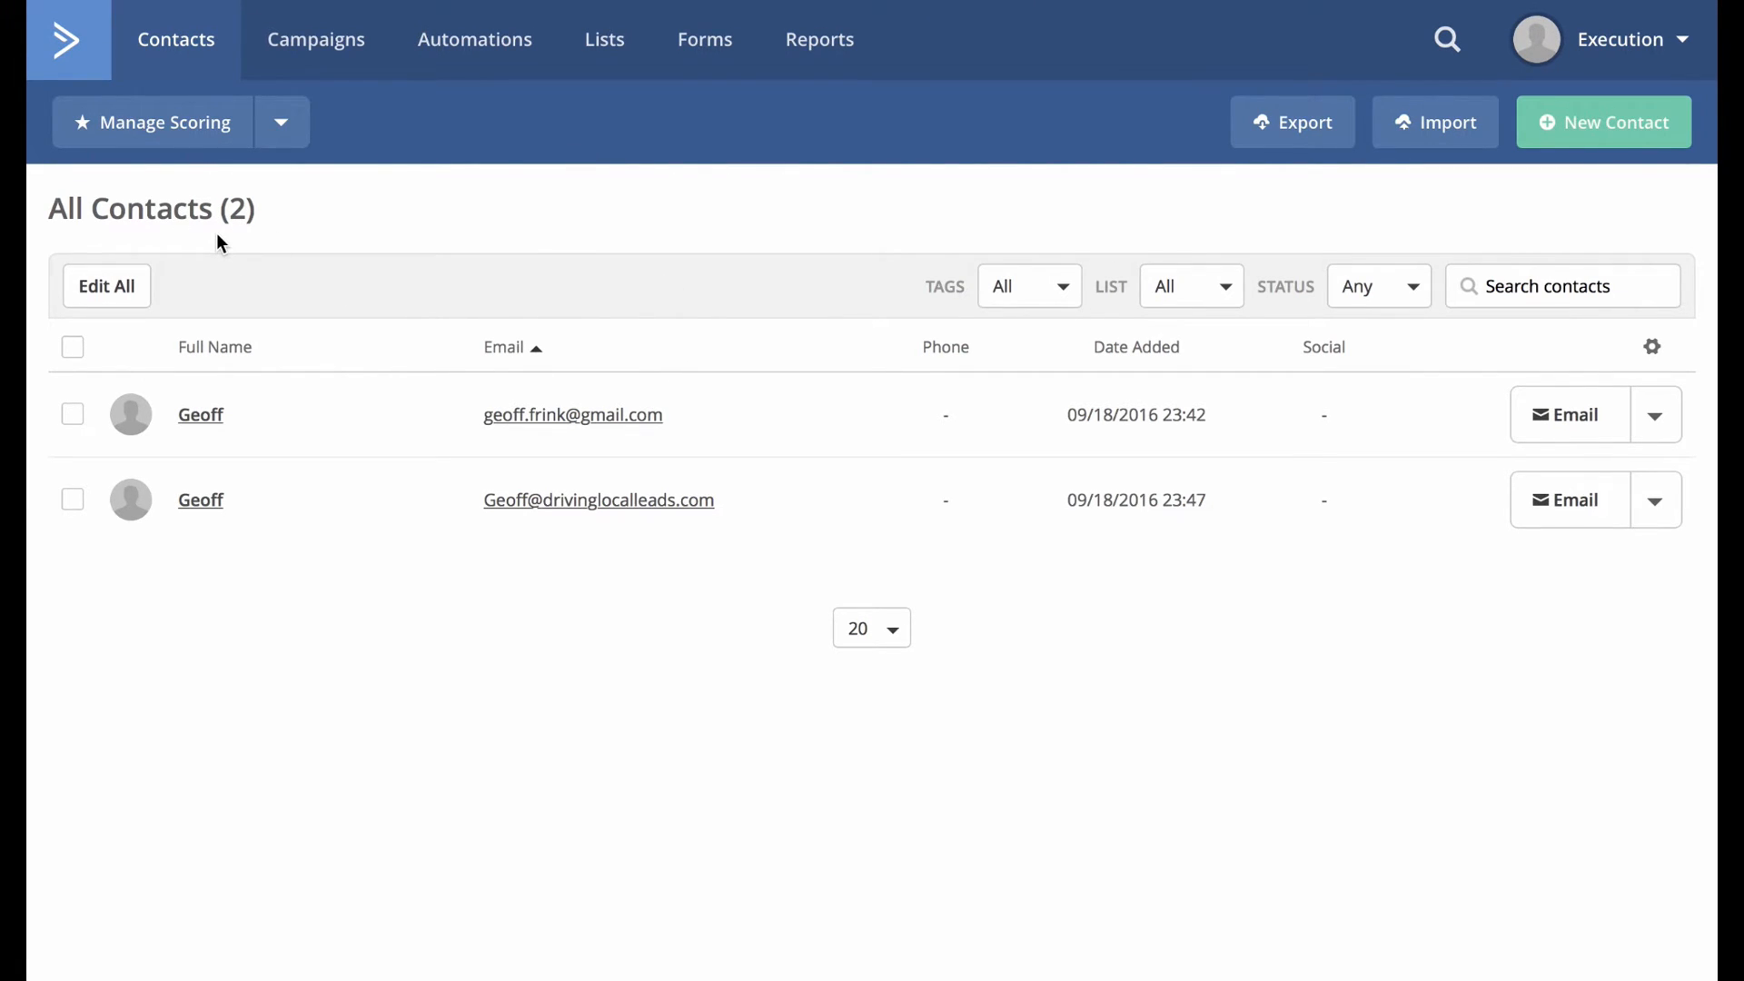
click(505, 41)
Create a from-scratch automation triggered when a contact submits the Subscribed To List form.
click(886, 827)
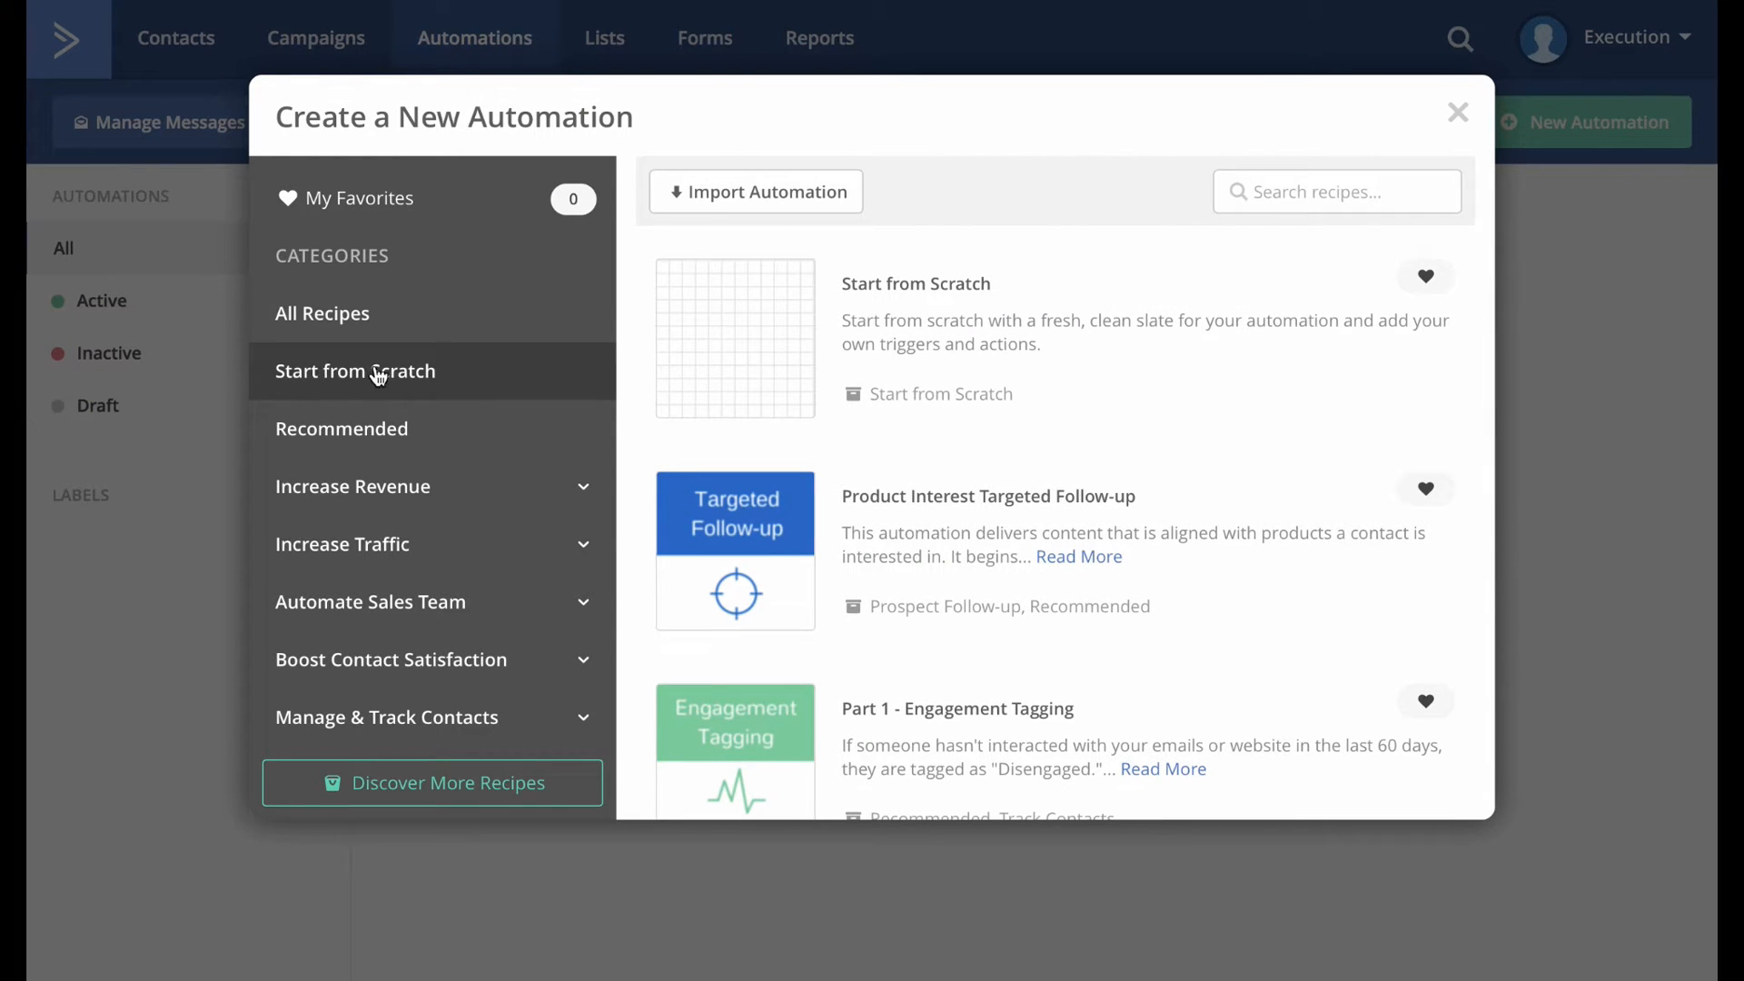
click(378, 376)
click(767, 390)
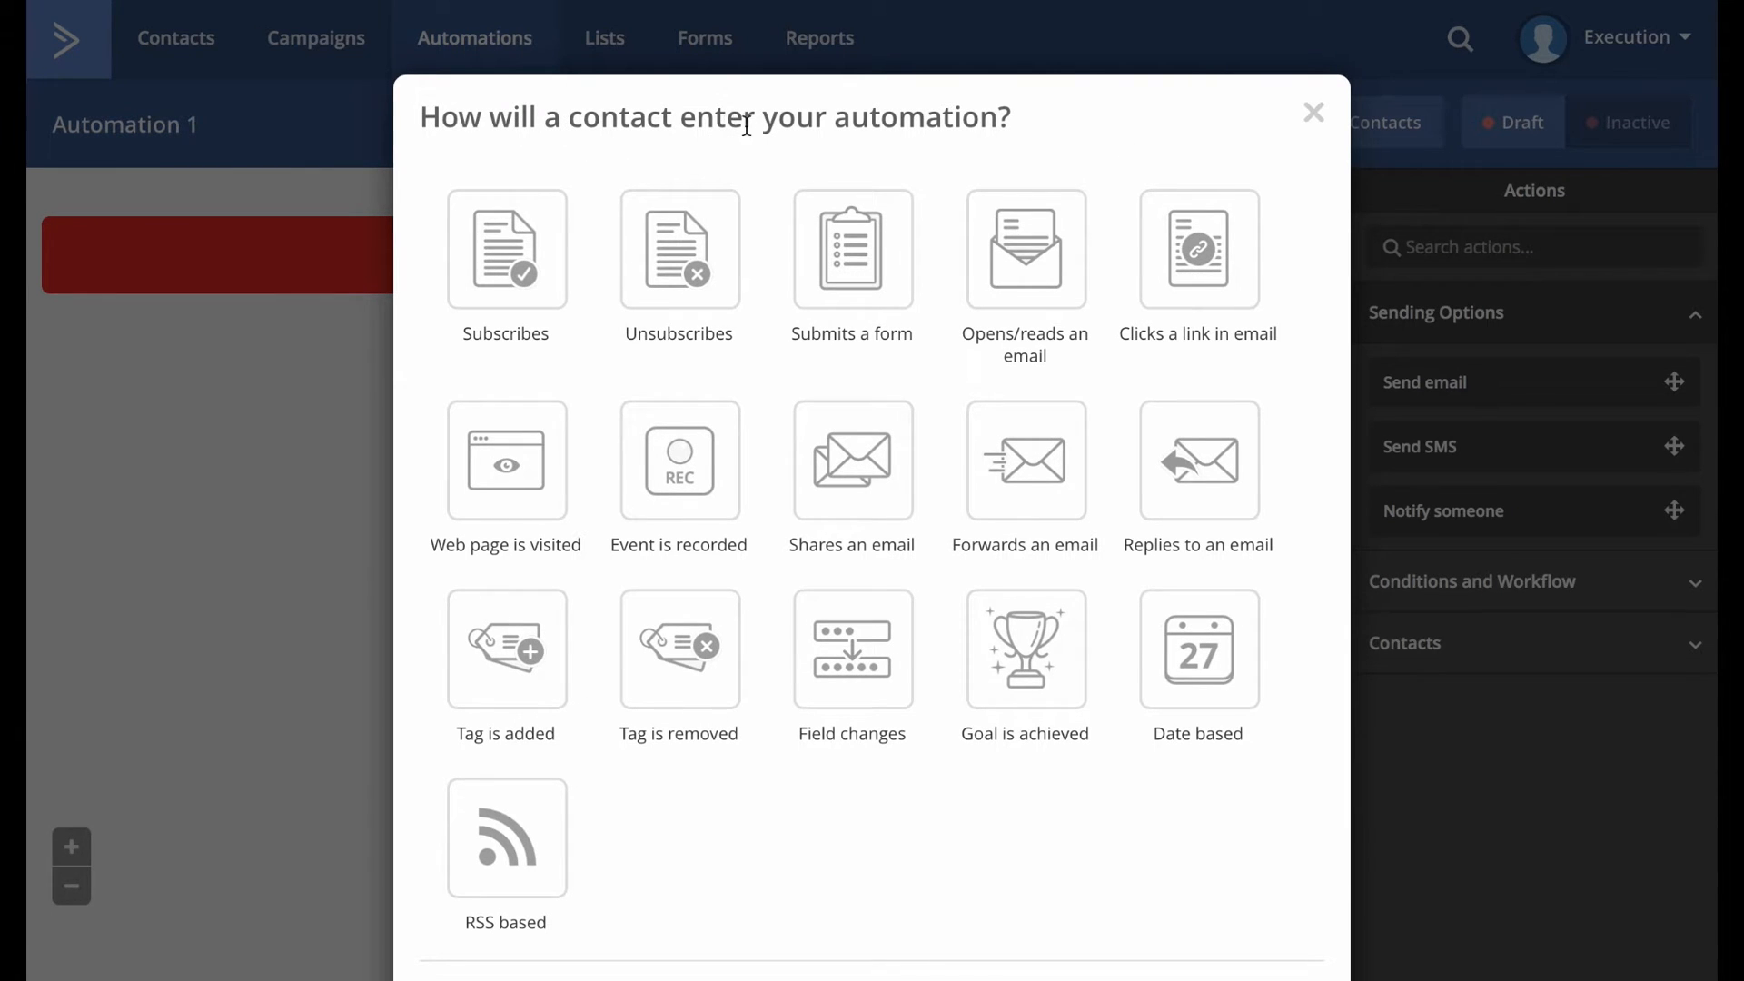
click(865, 264)
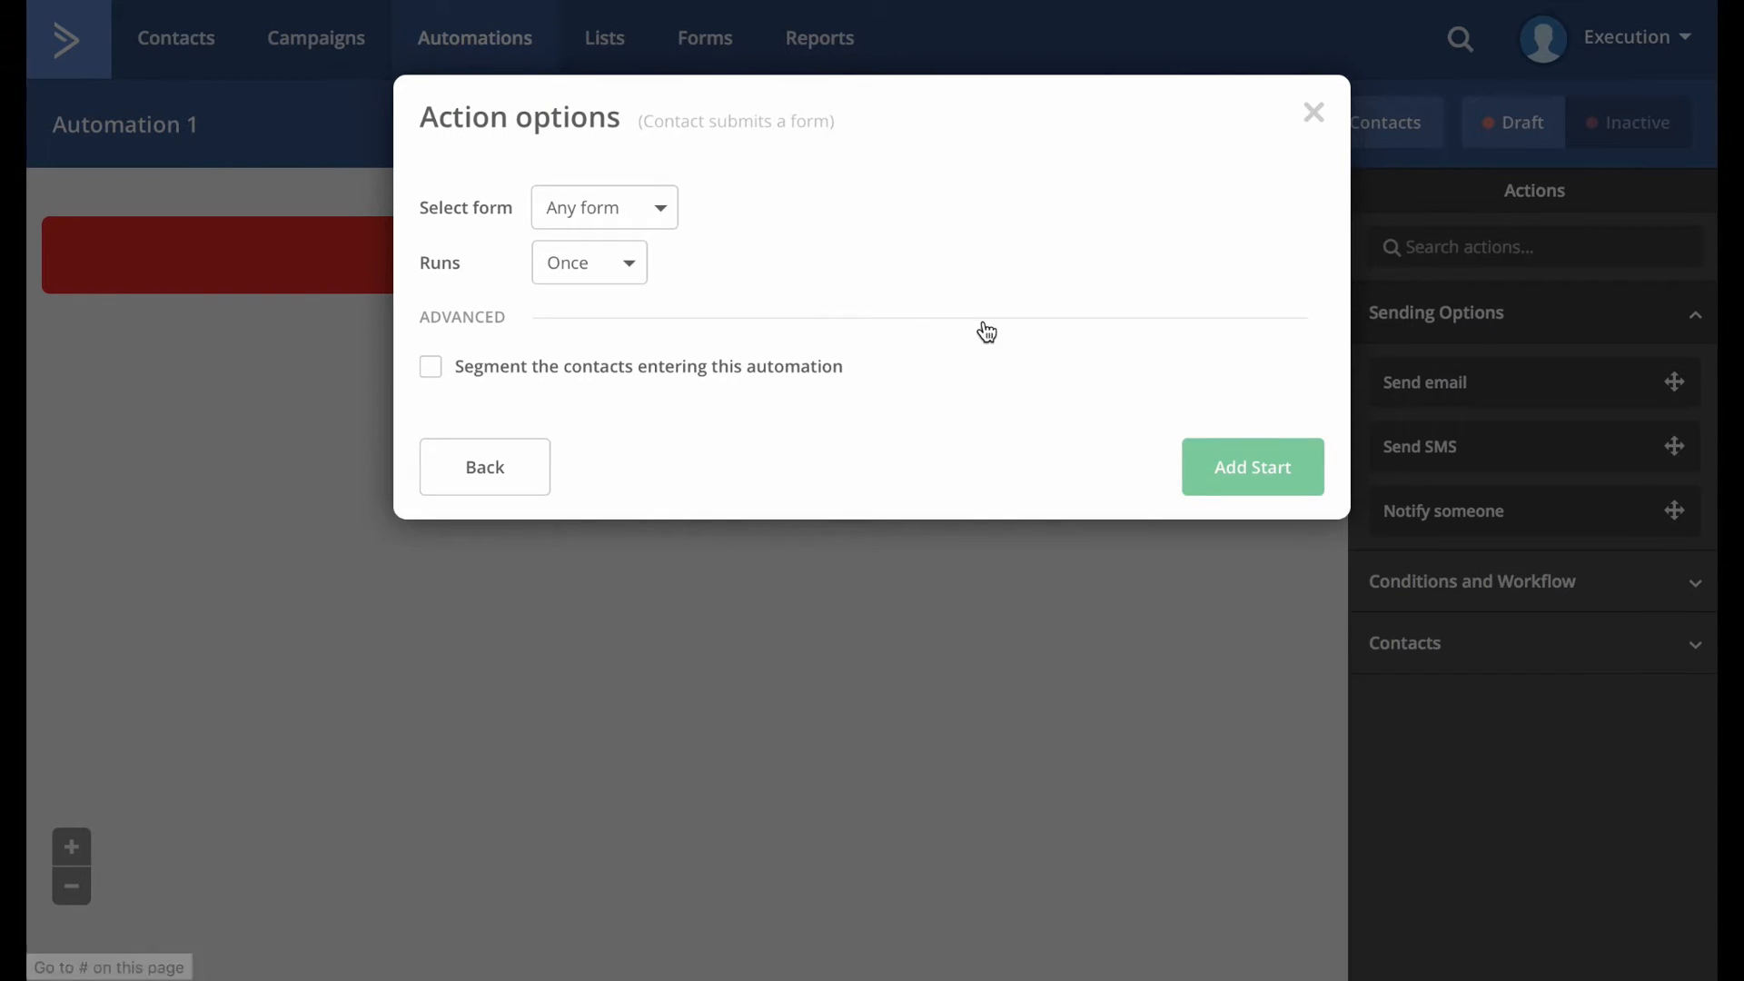
click(617, 225)
click(641, 378)
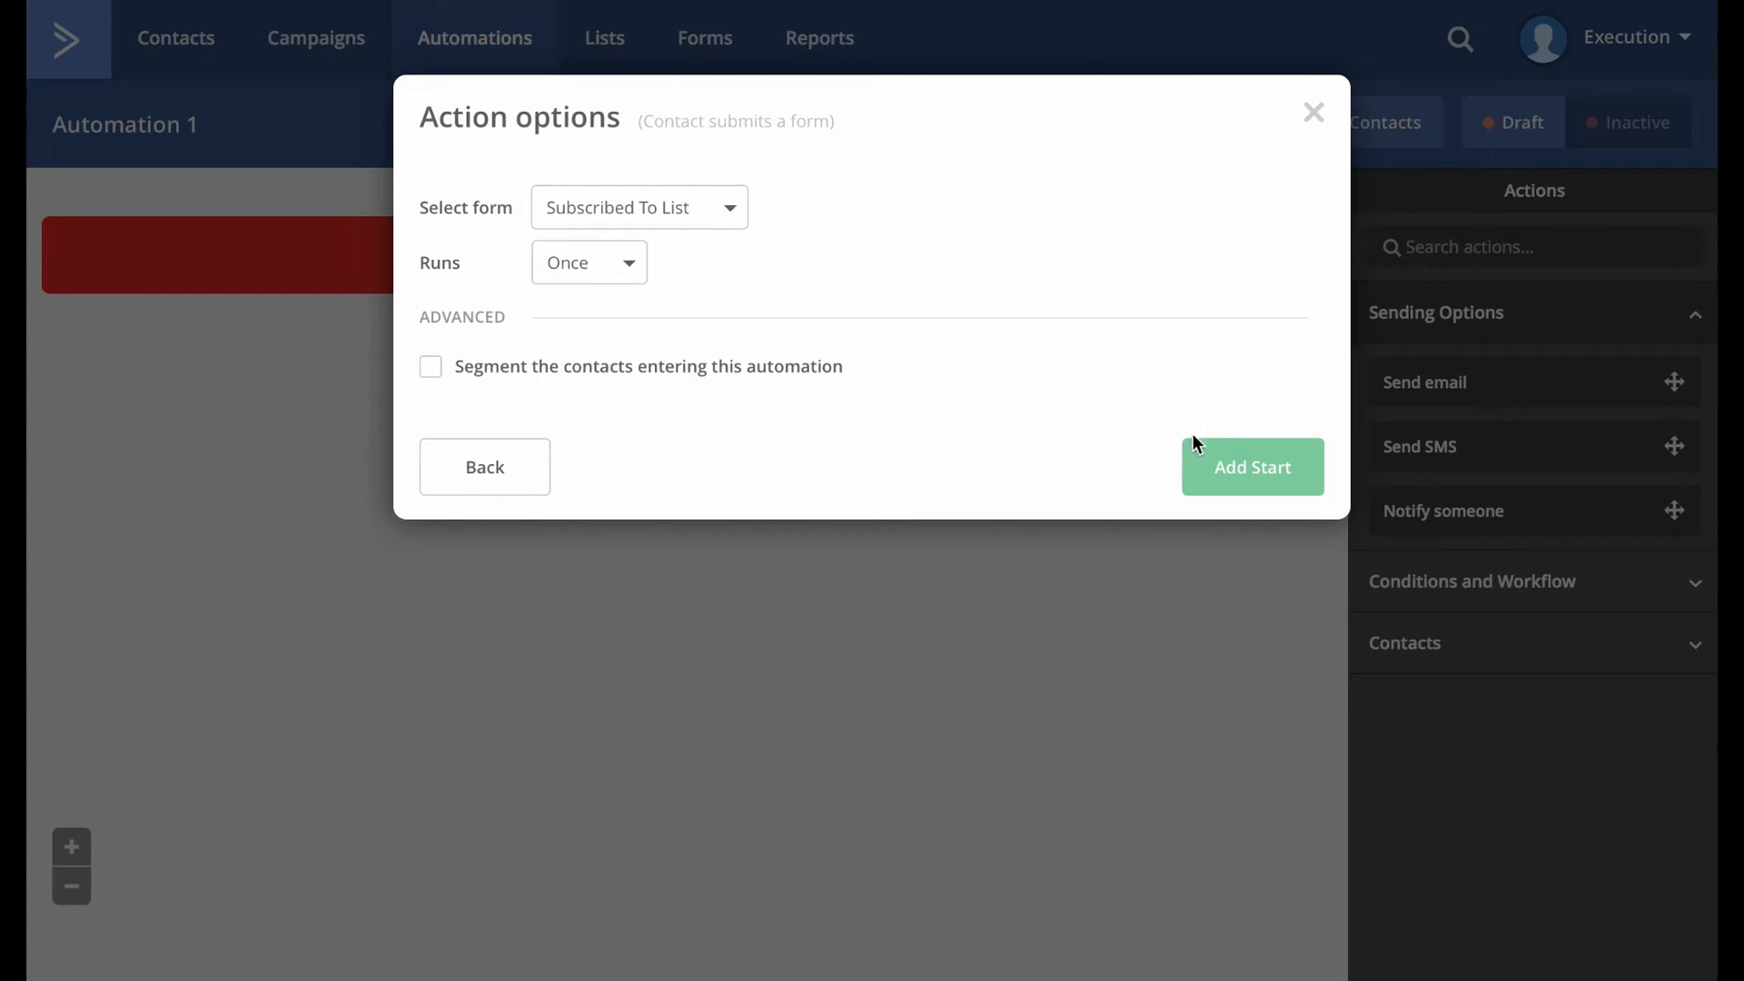
click(1254, 471)
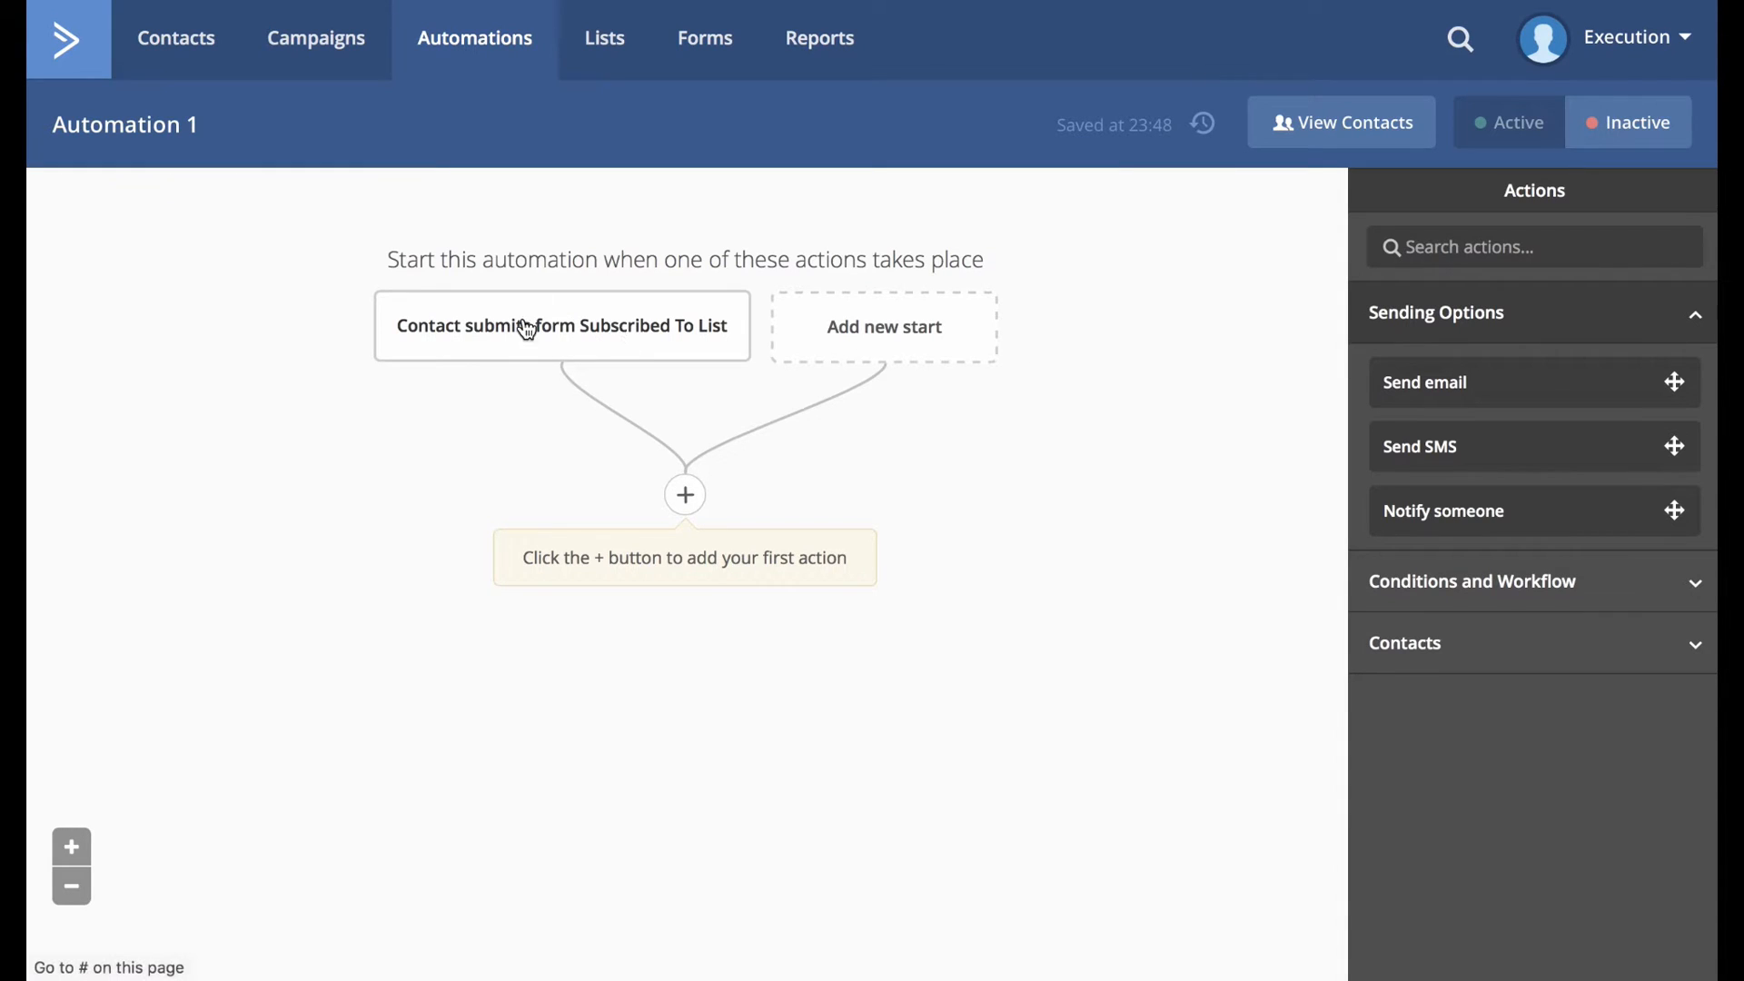
Add a Send email action after the trigger and create a new email named 'Sign Up Confirmation'.
click(688, 498)
click(864, 194)
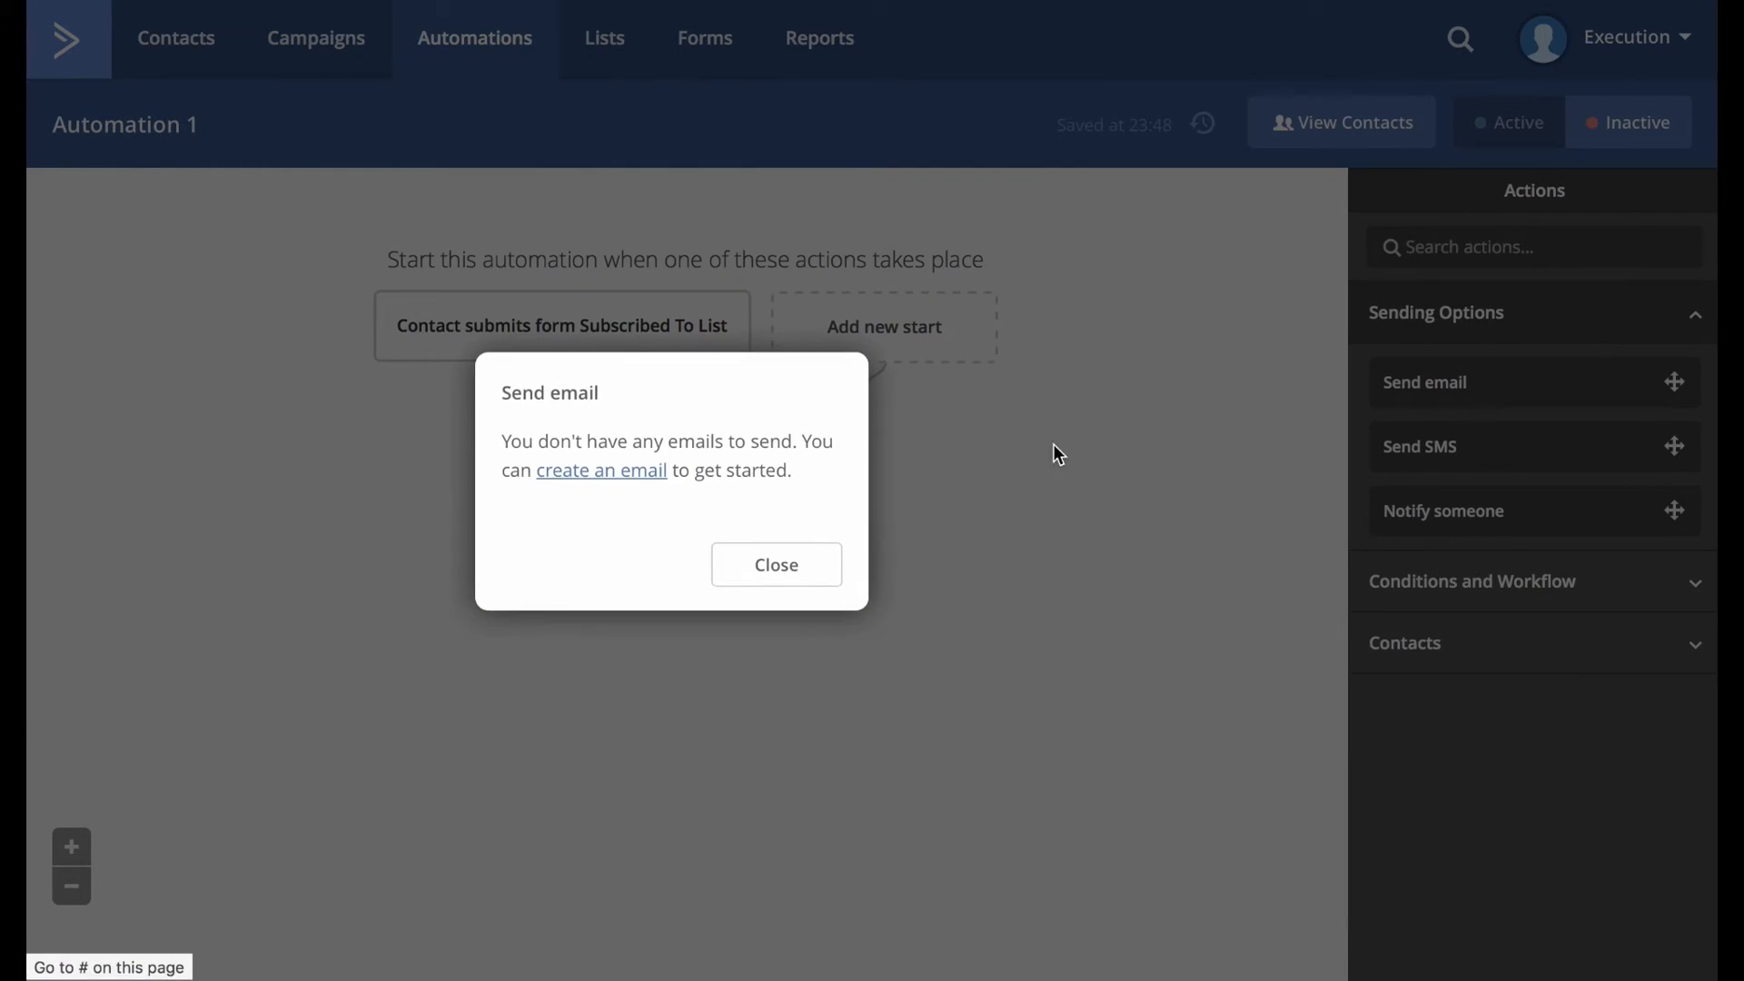
click(599, 472)
click(764, 565)
text(Sign Up Confirmation)
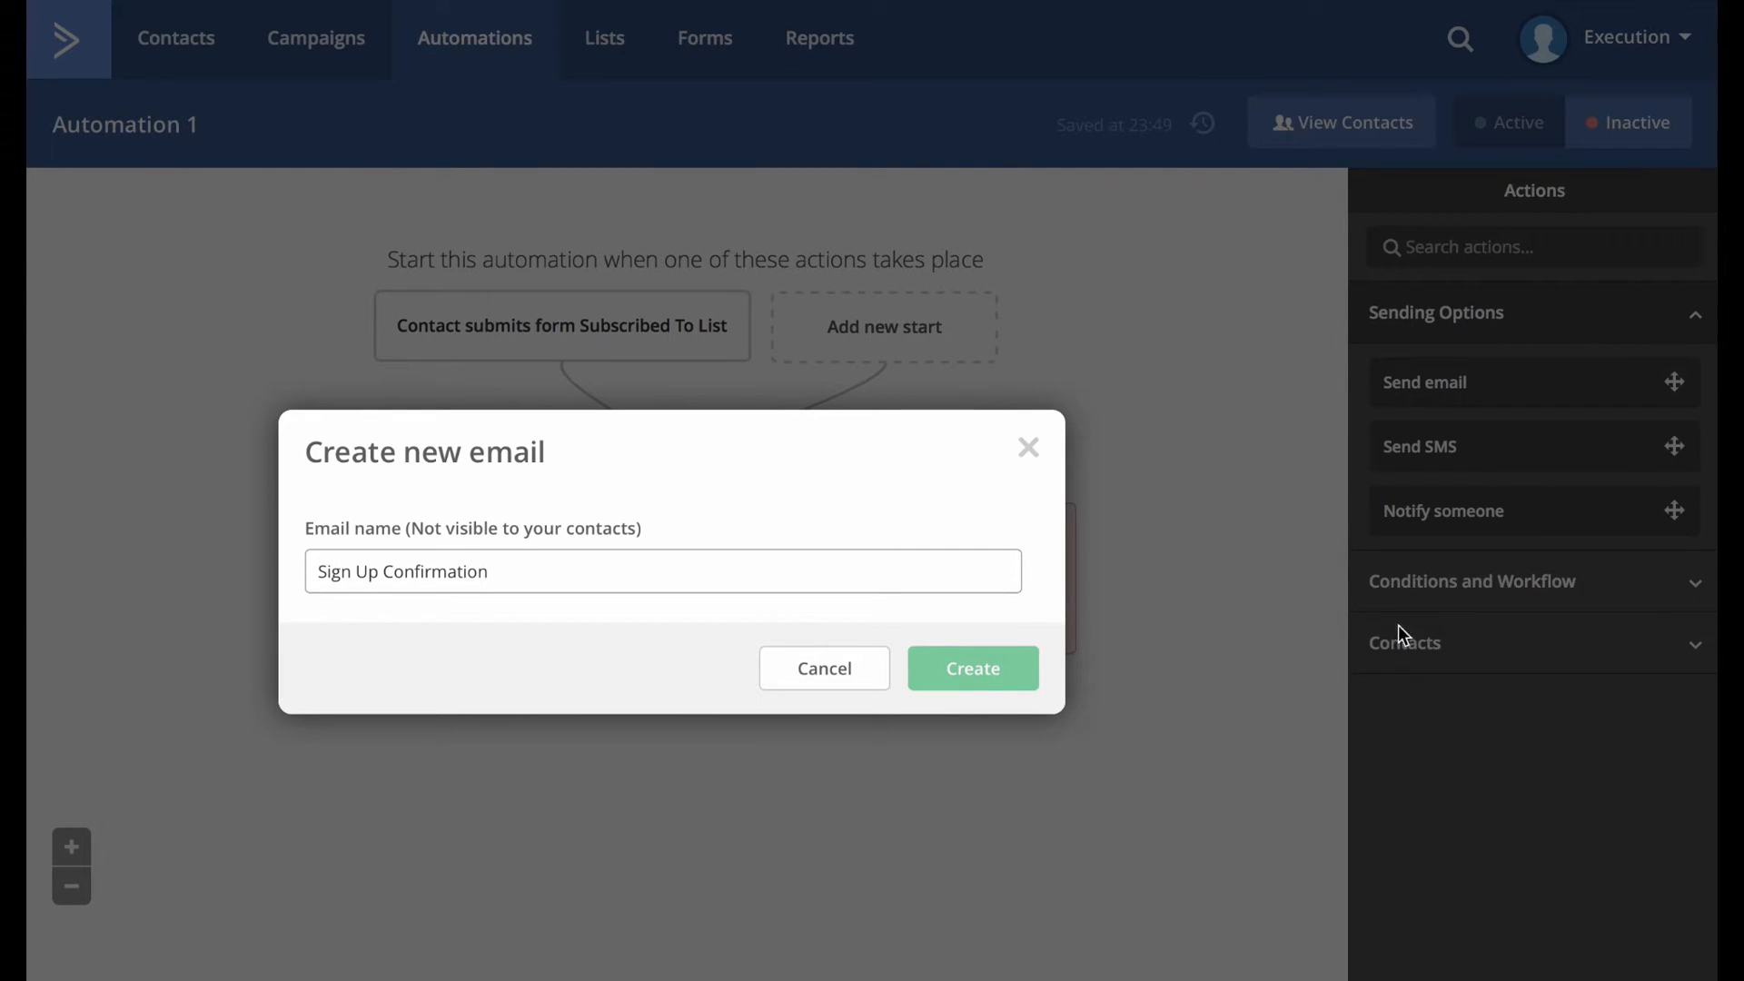
click(969, 680)
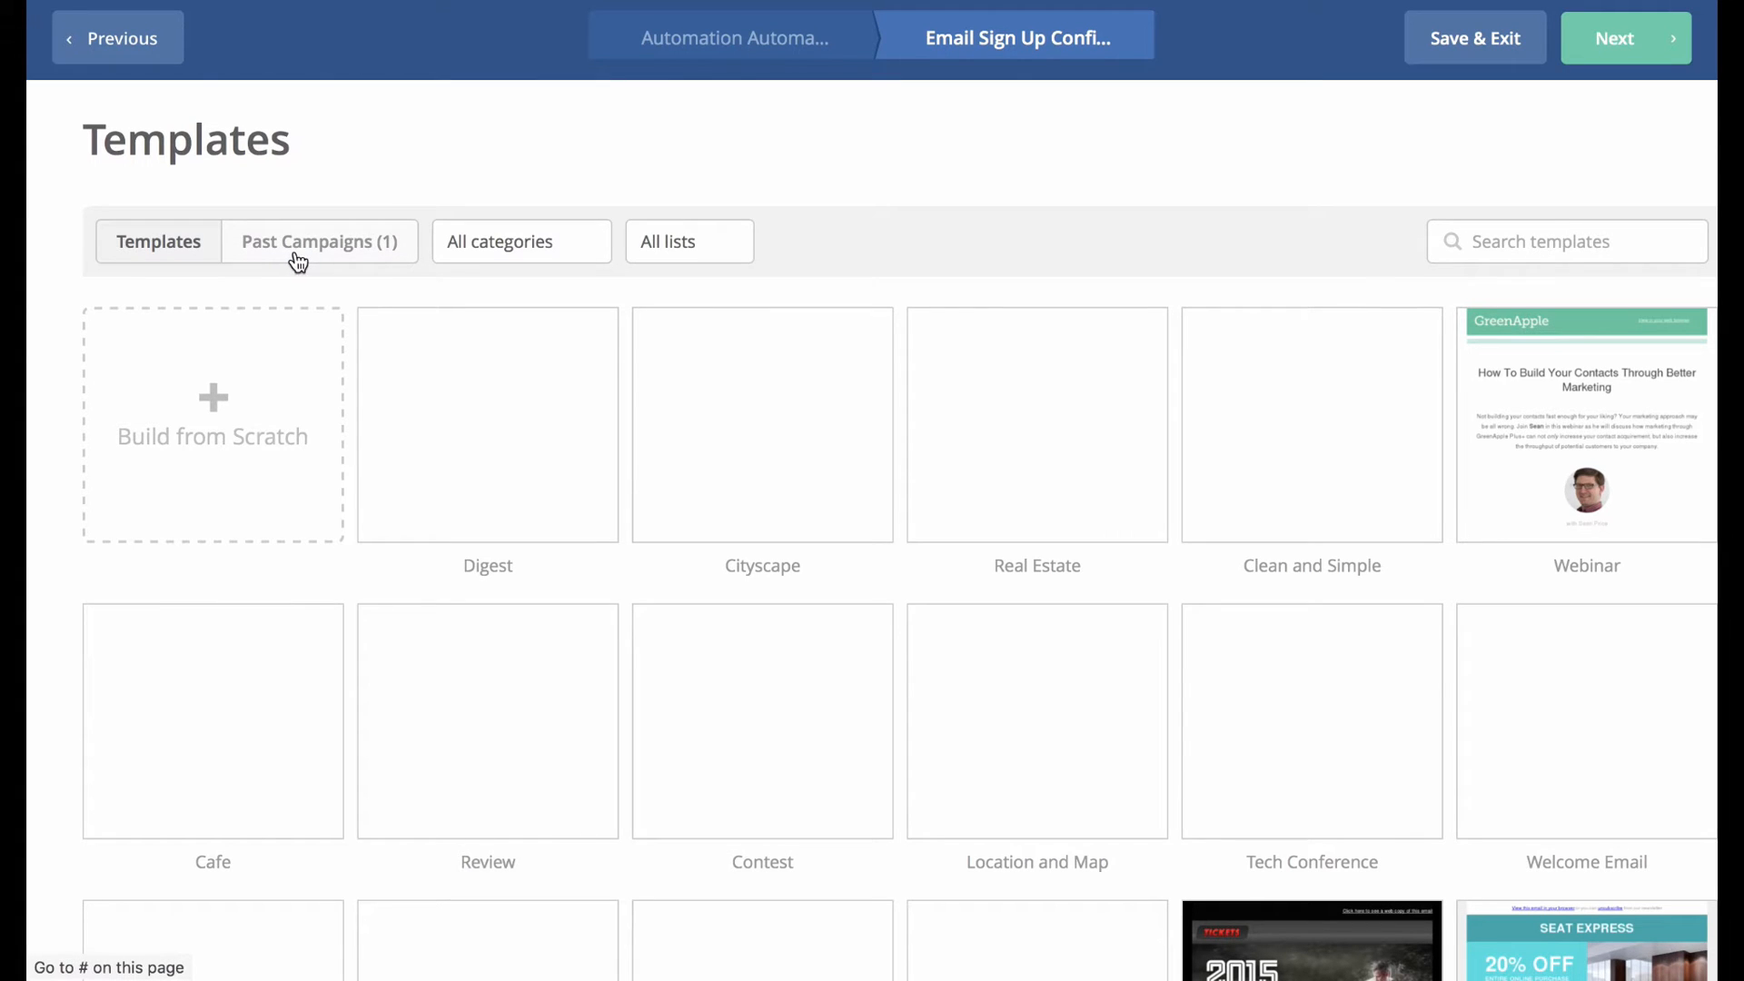
Preview the Personal Email template on the second templates page and use its design.
scroll(1016, 522, down, 7)
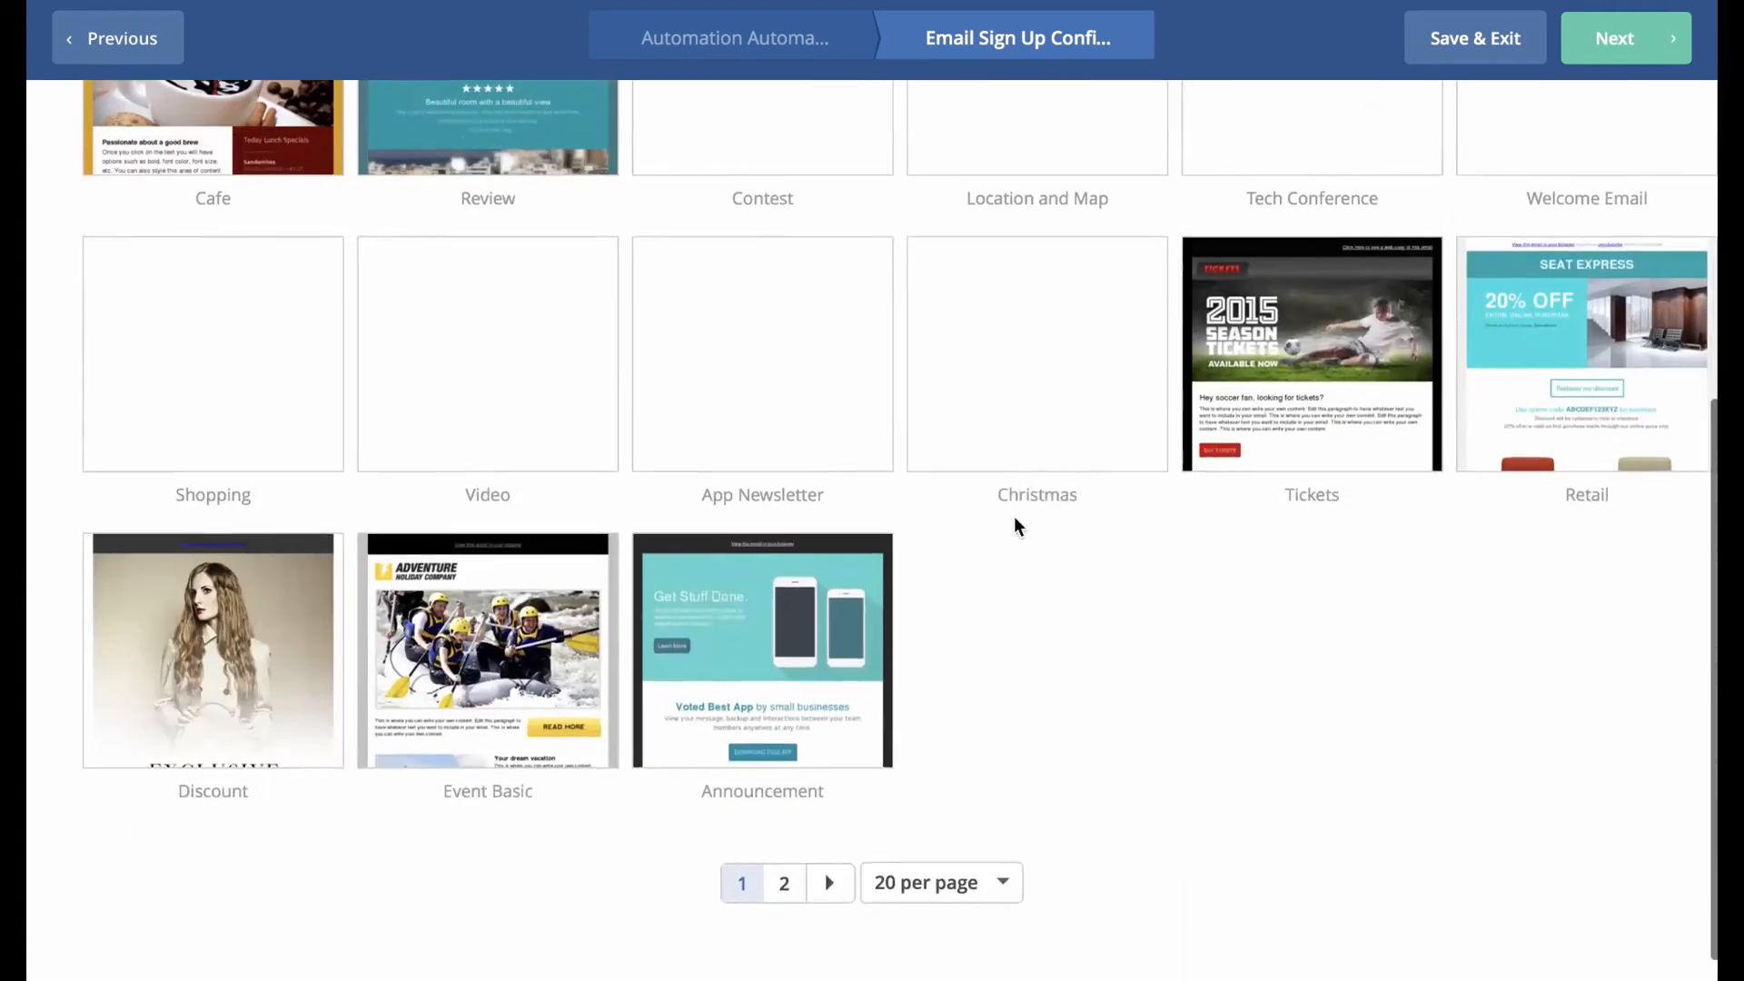
click(786, 923)
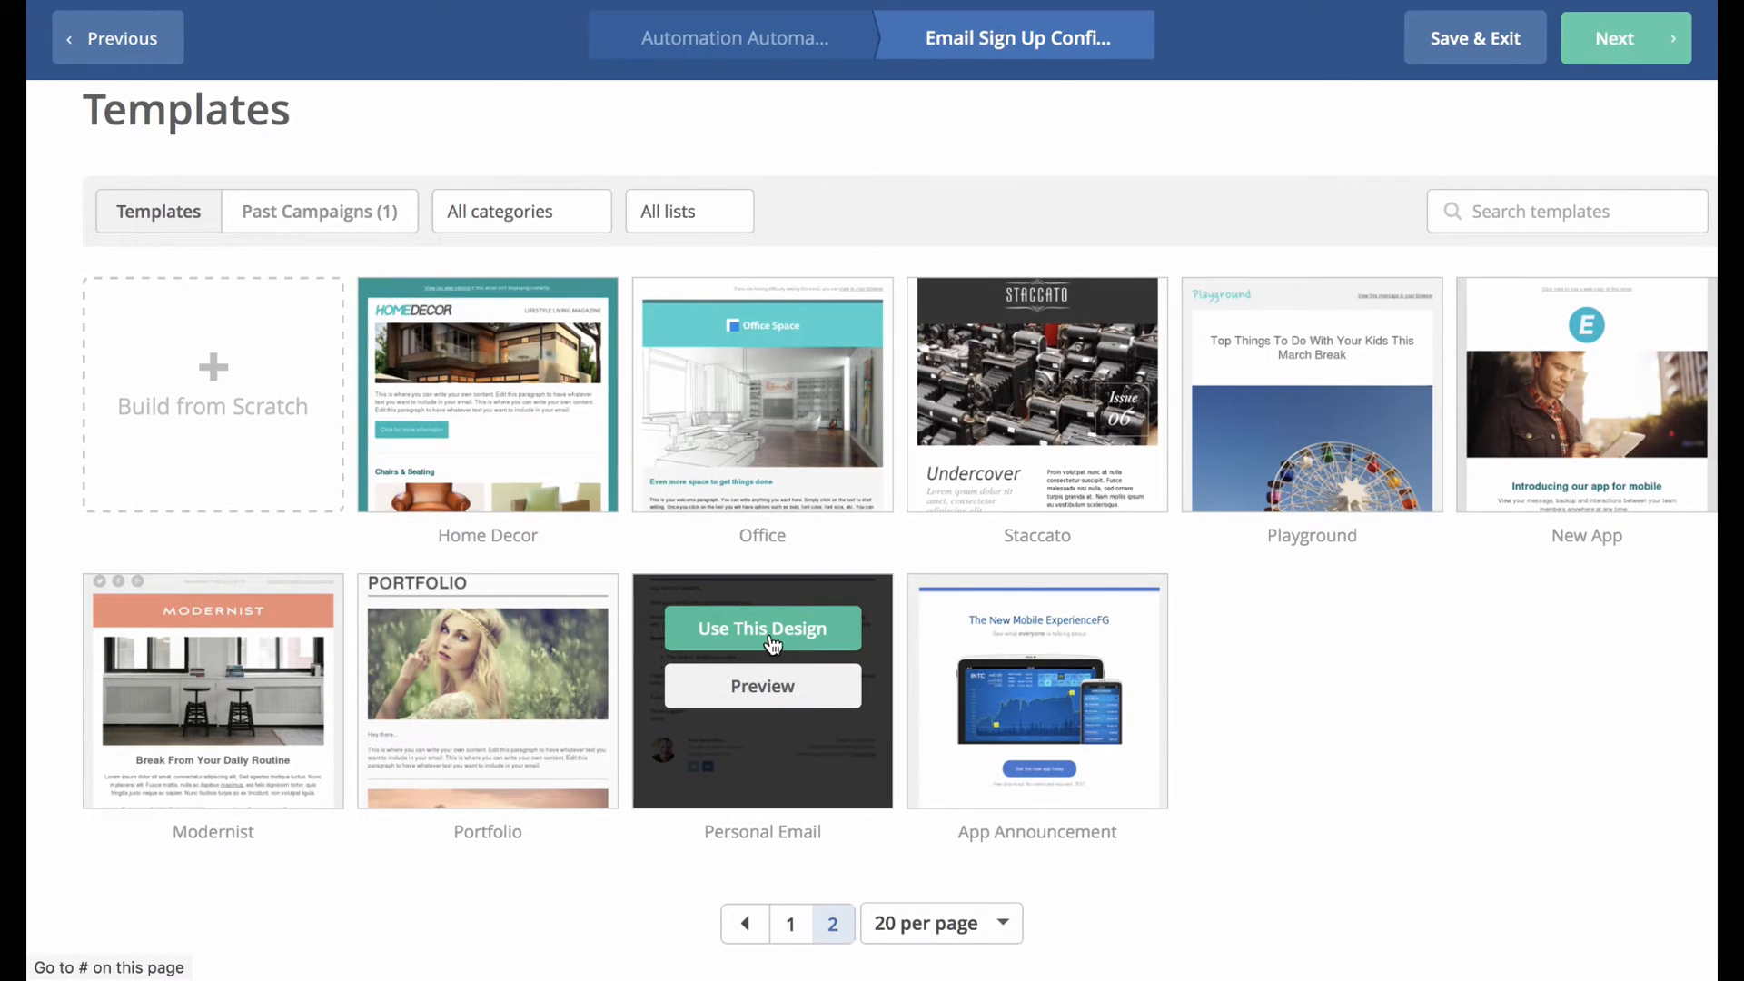
click(762, 684)
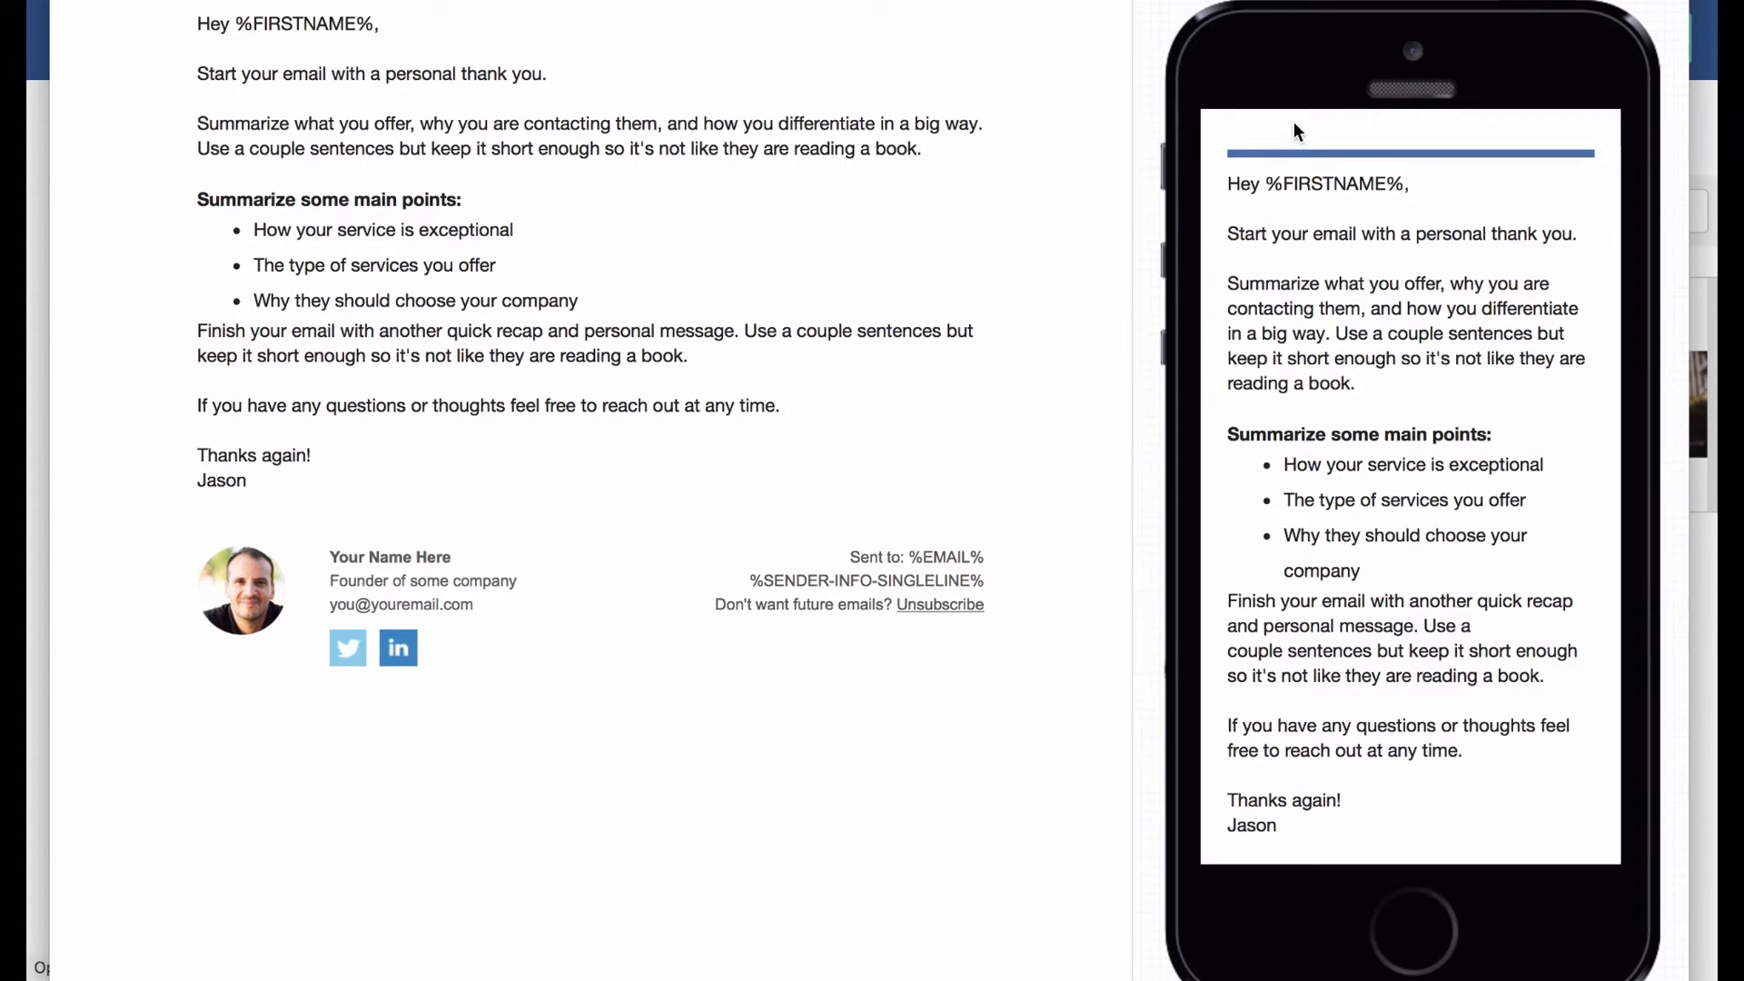
key(Escape)
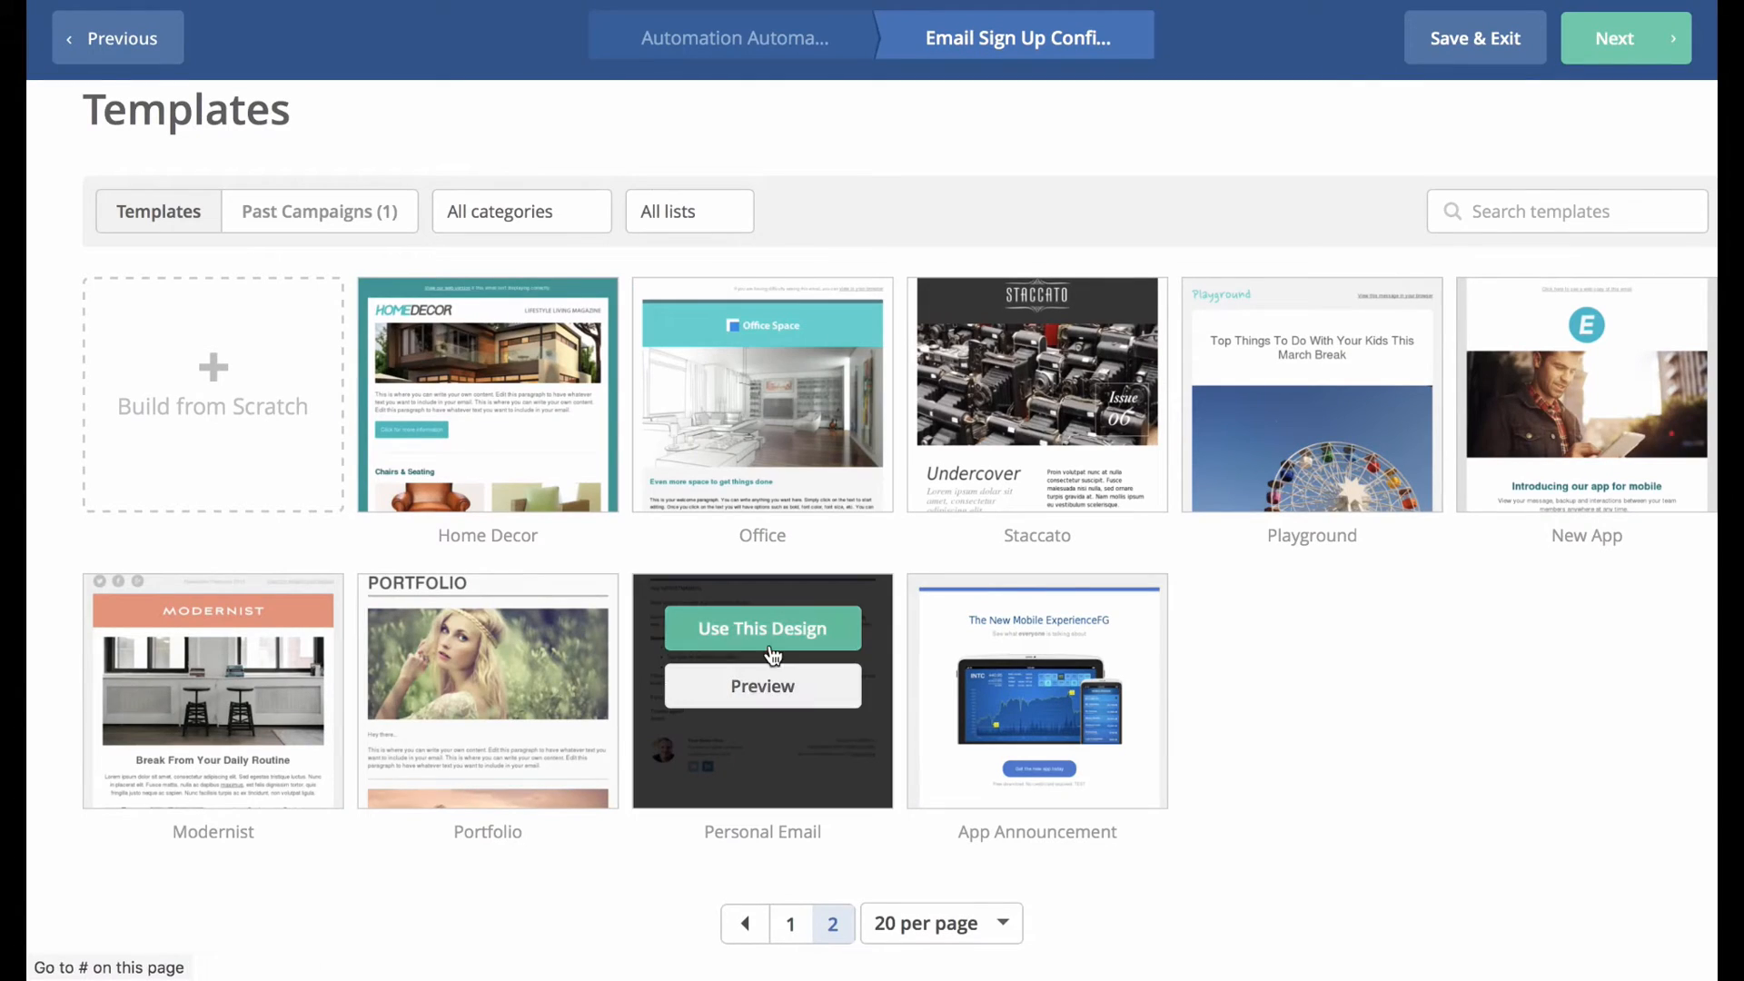
click(771, 640)
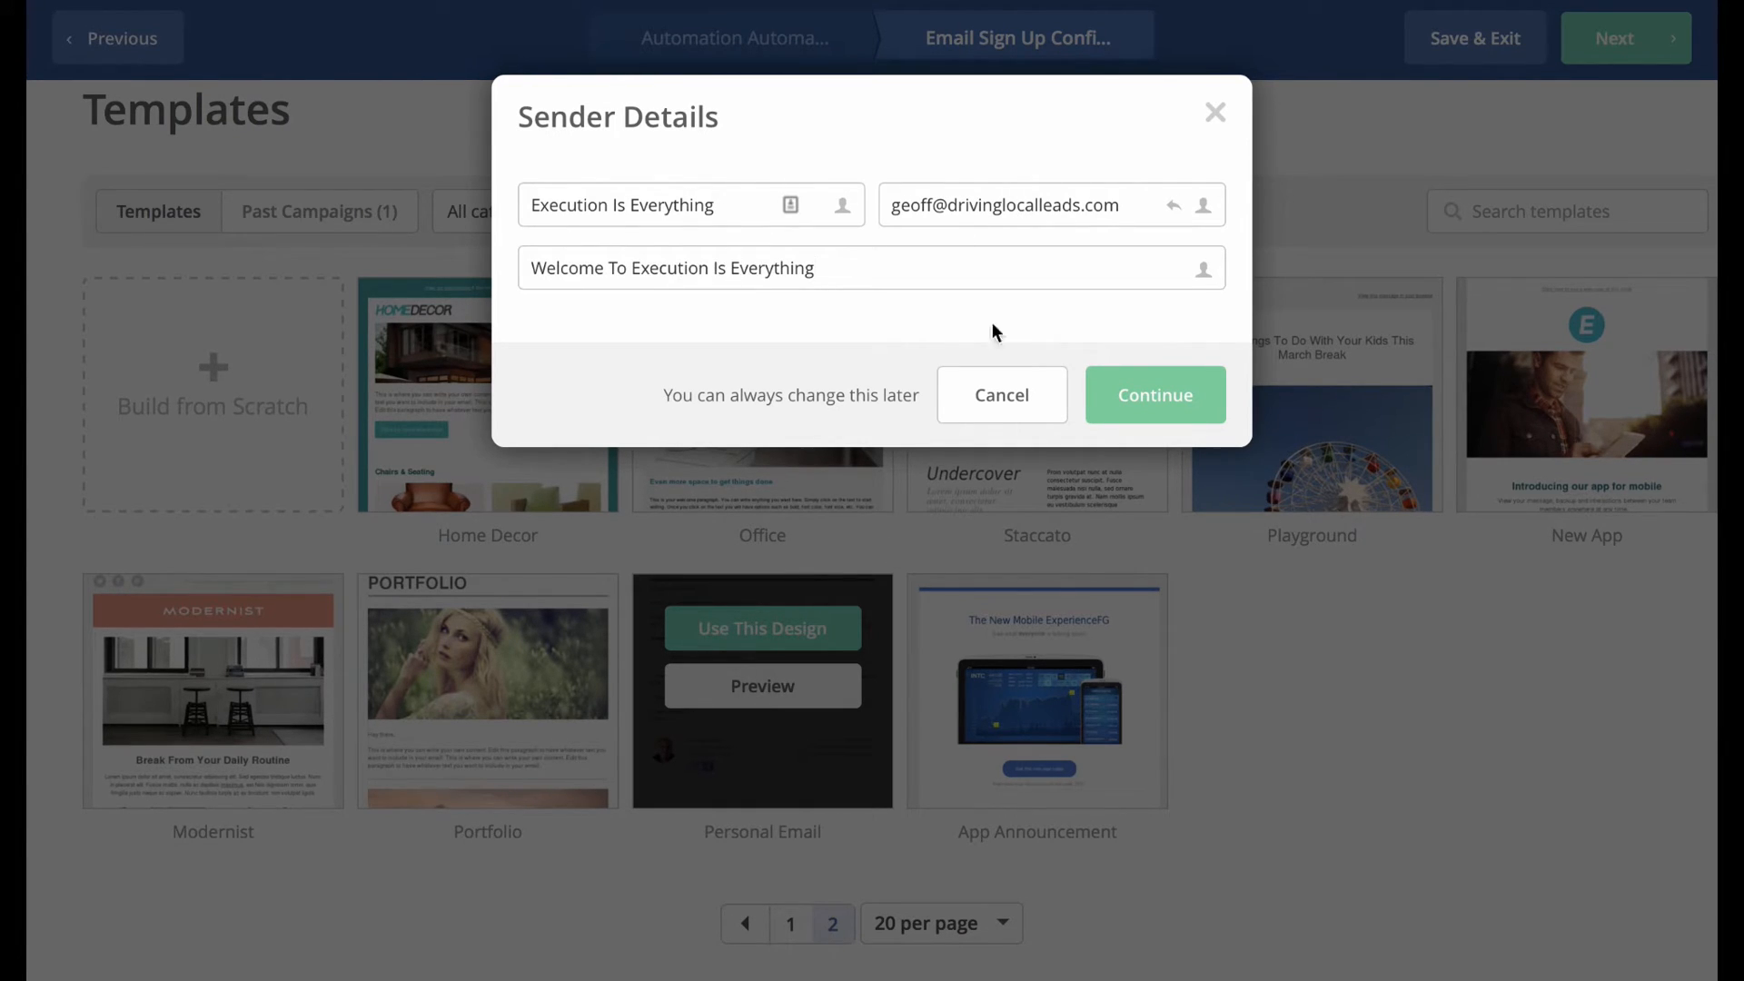
Set subject 'Welcome To Execution Is Everything' and replace the placeholder paragraphs with the confirmation message.
click(1160, 394)
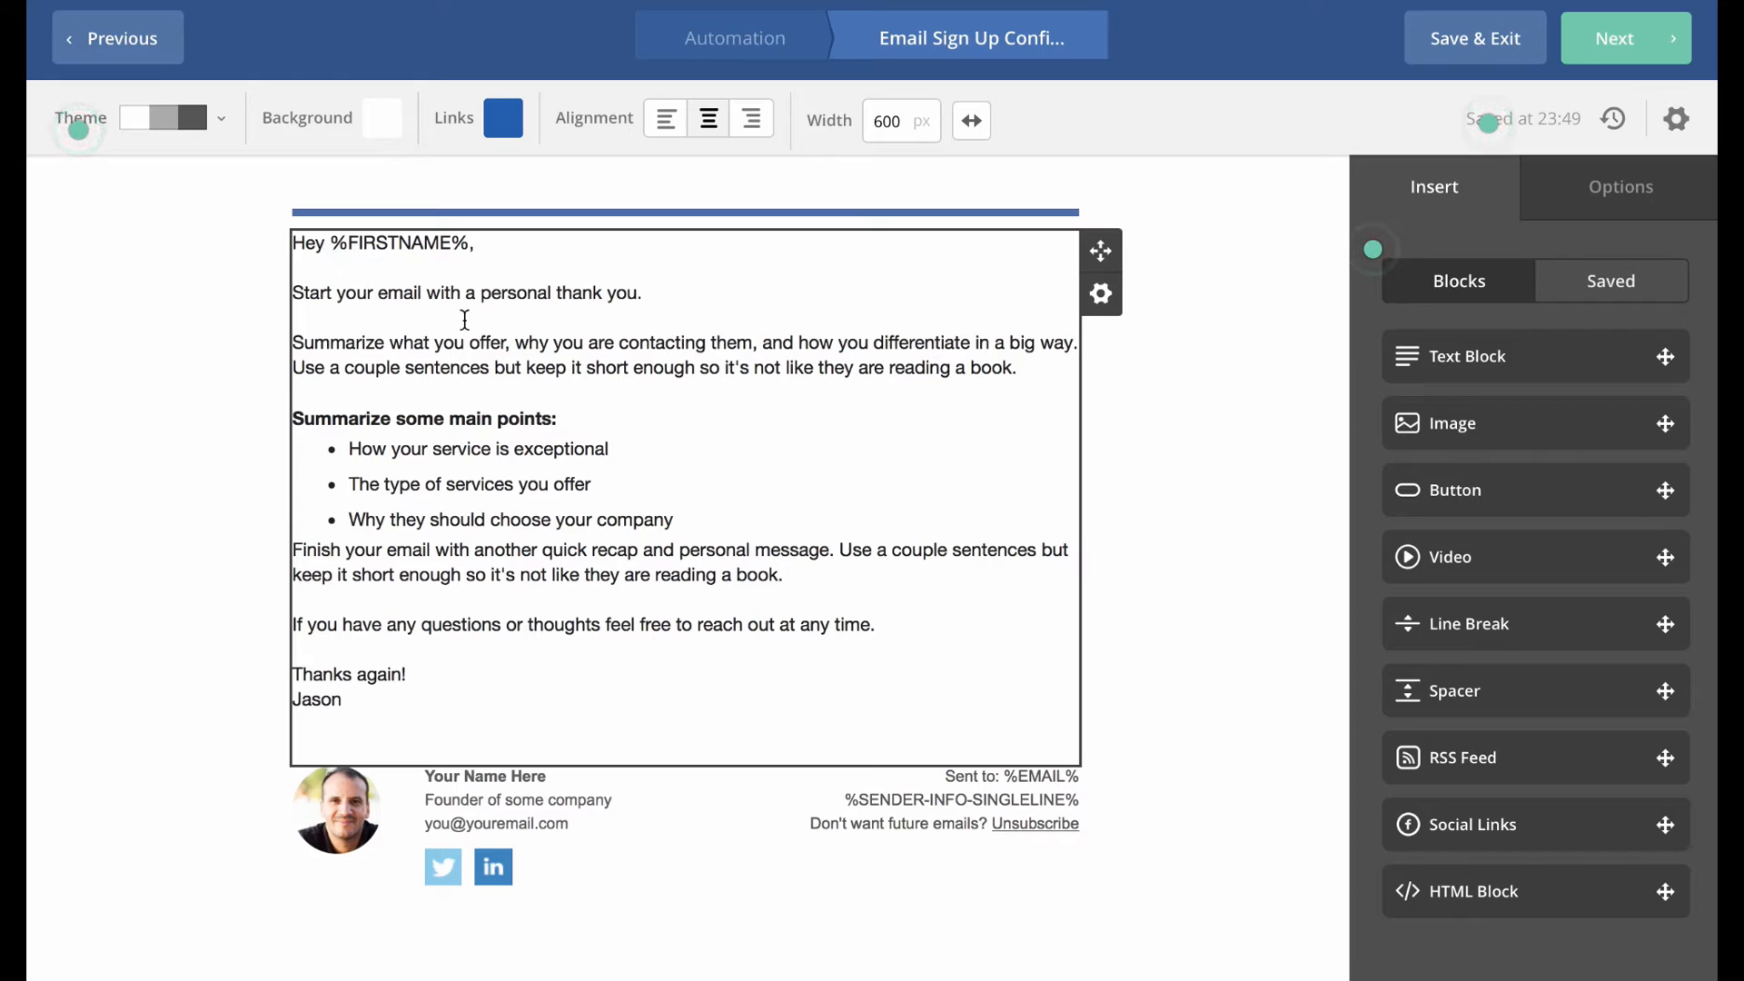
drag(886, 627, 400, 259)
key(BackSpace)
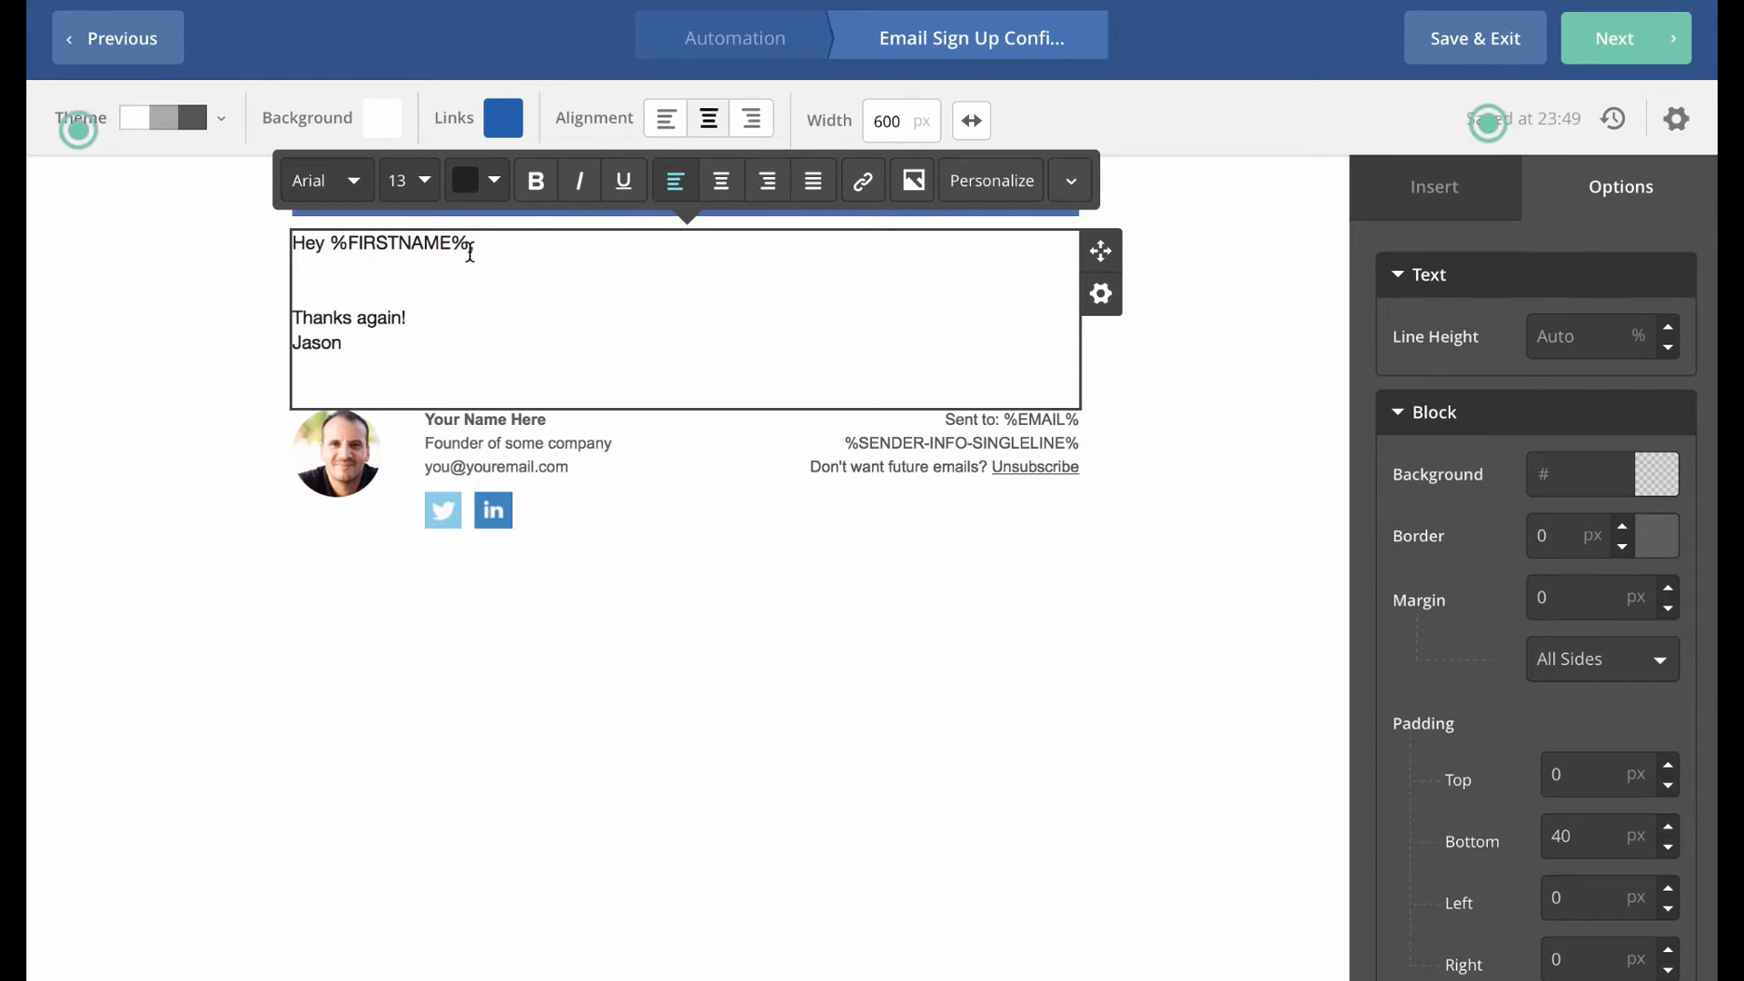
click(395, 269)
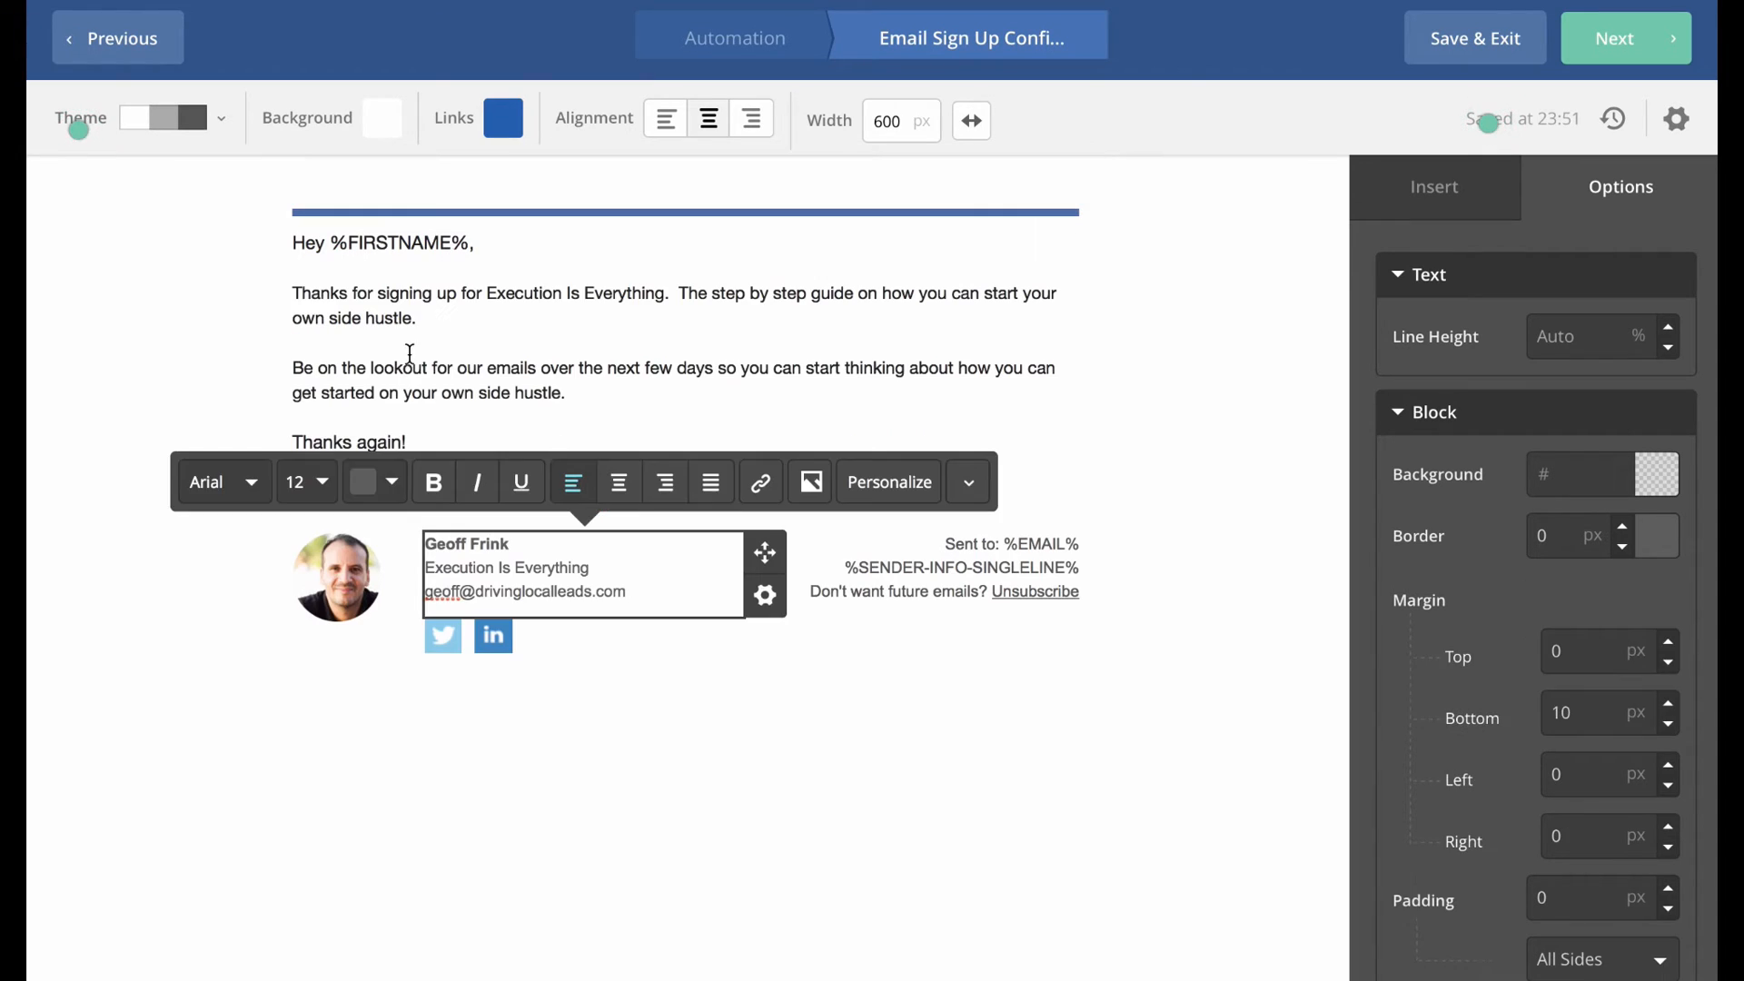
click(411, 343)
click(102, 264)
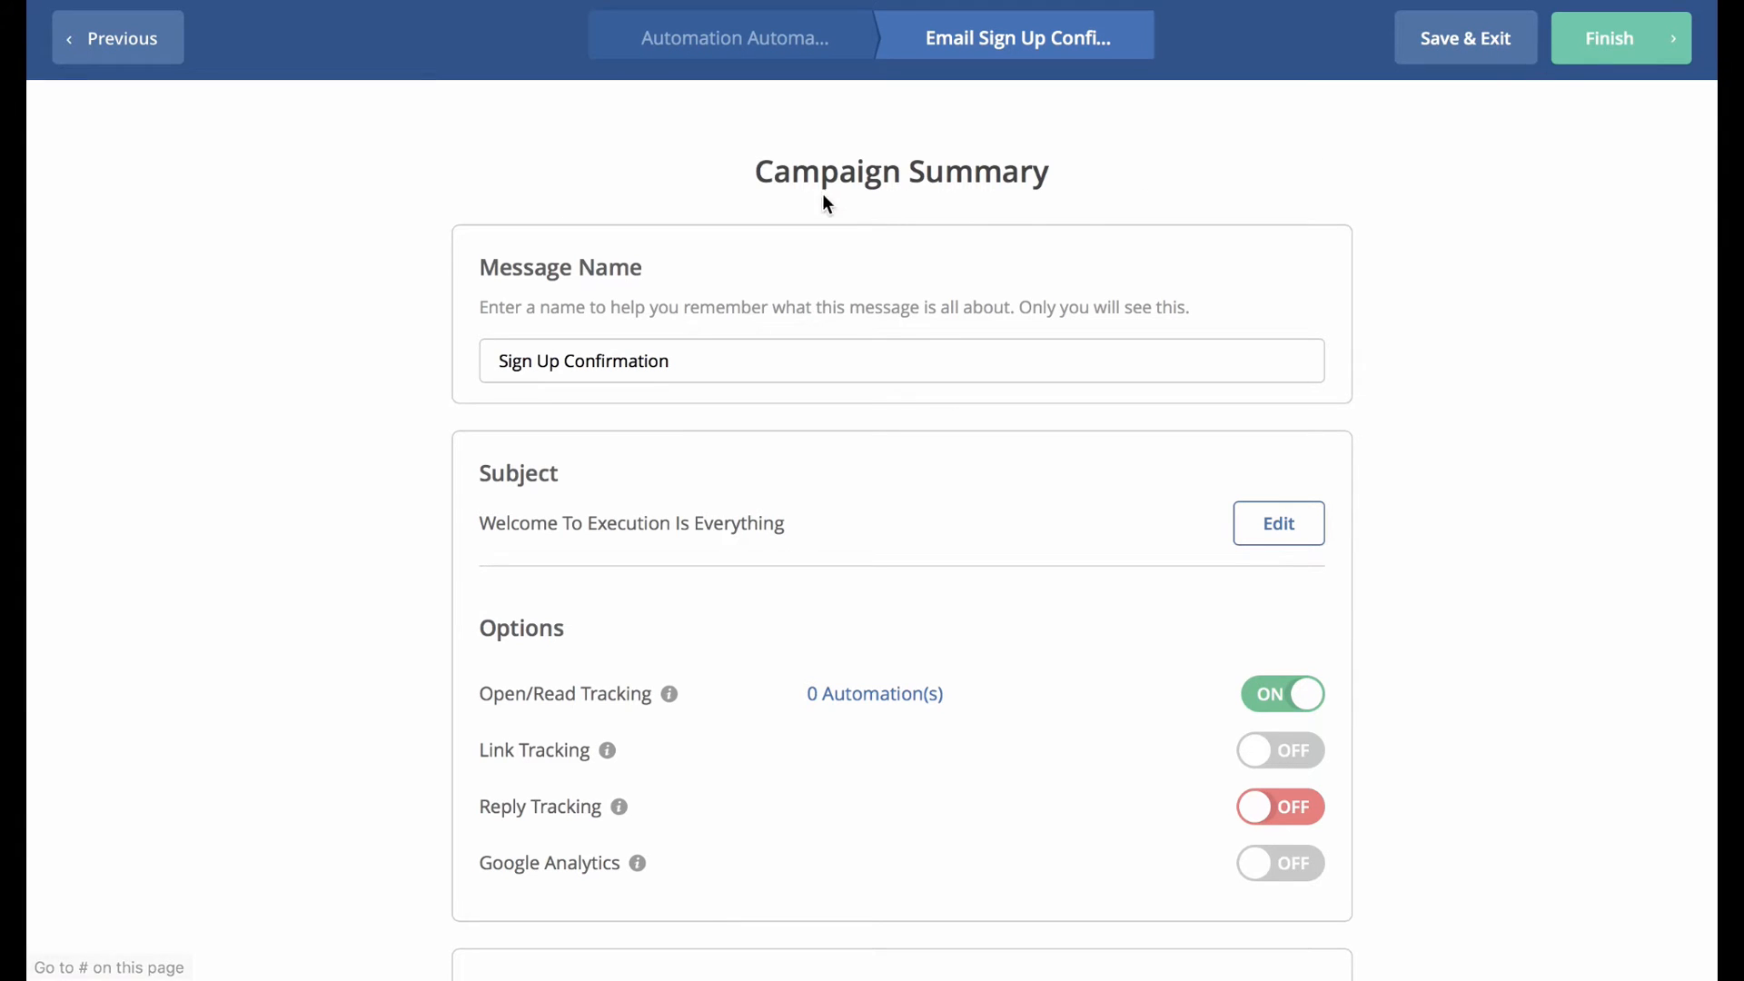
Send a test of the Sign Up Confirmation email despite the warning.
click(533, 351)
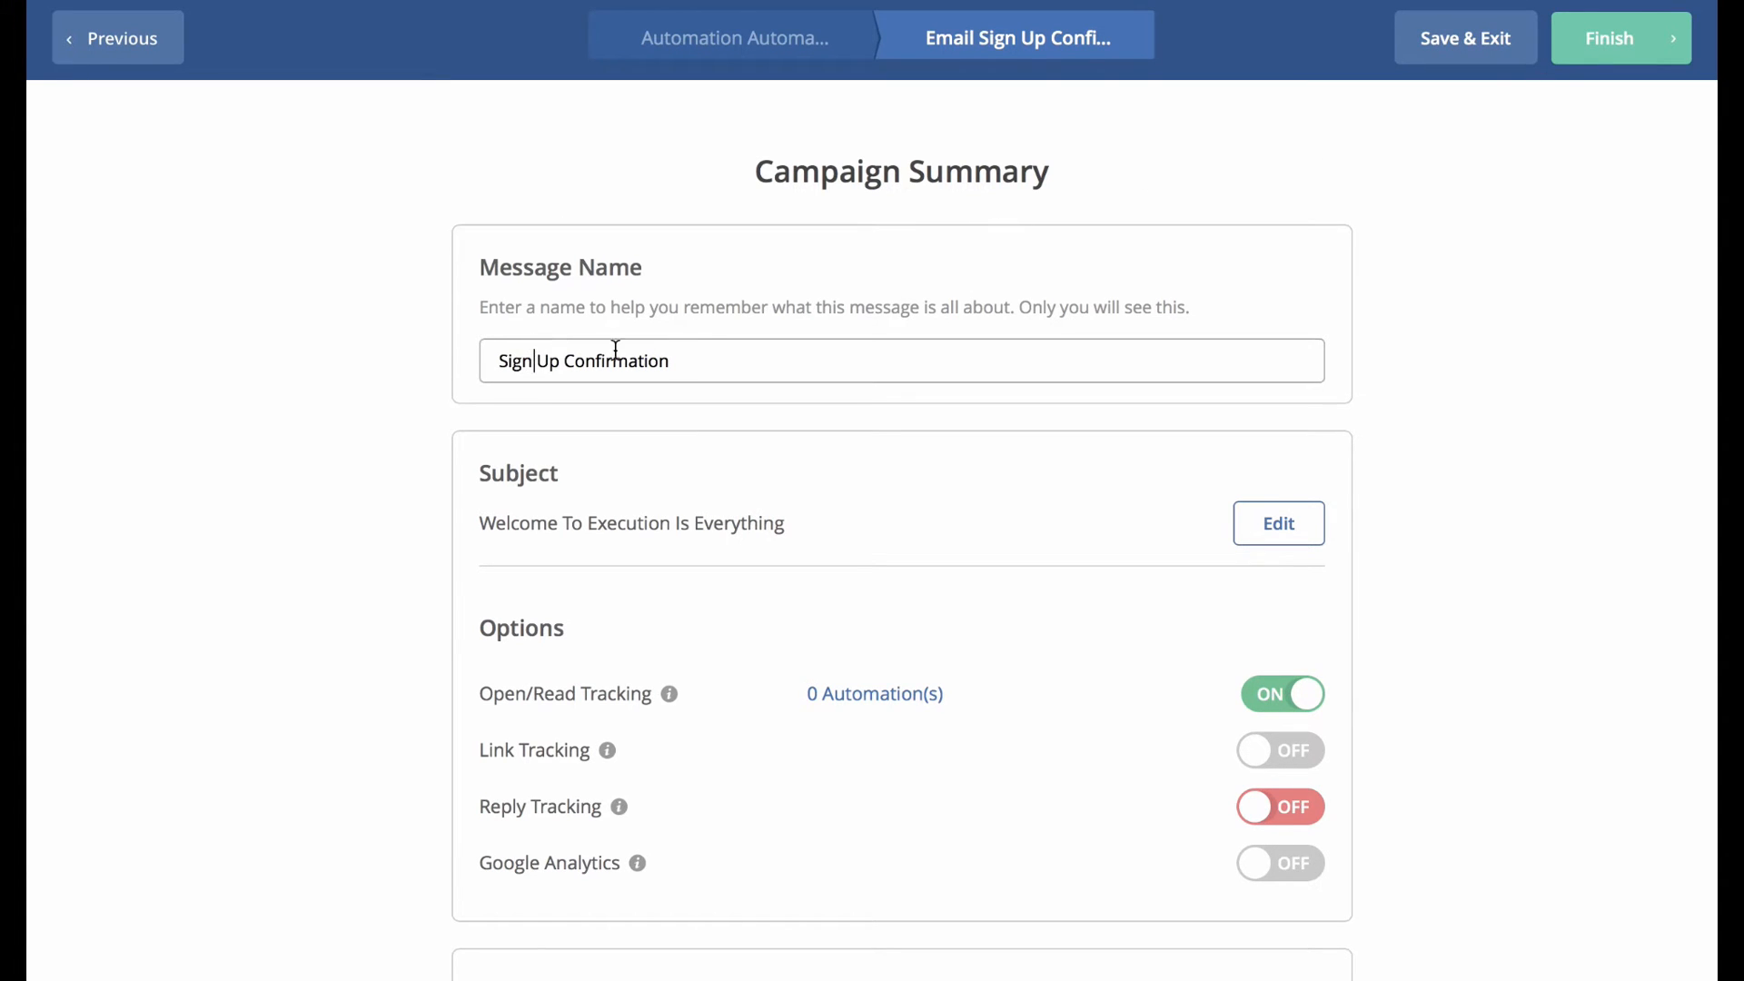
scroll(710, 372, down, 1)
scroll(809, 531, down, 5)
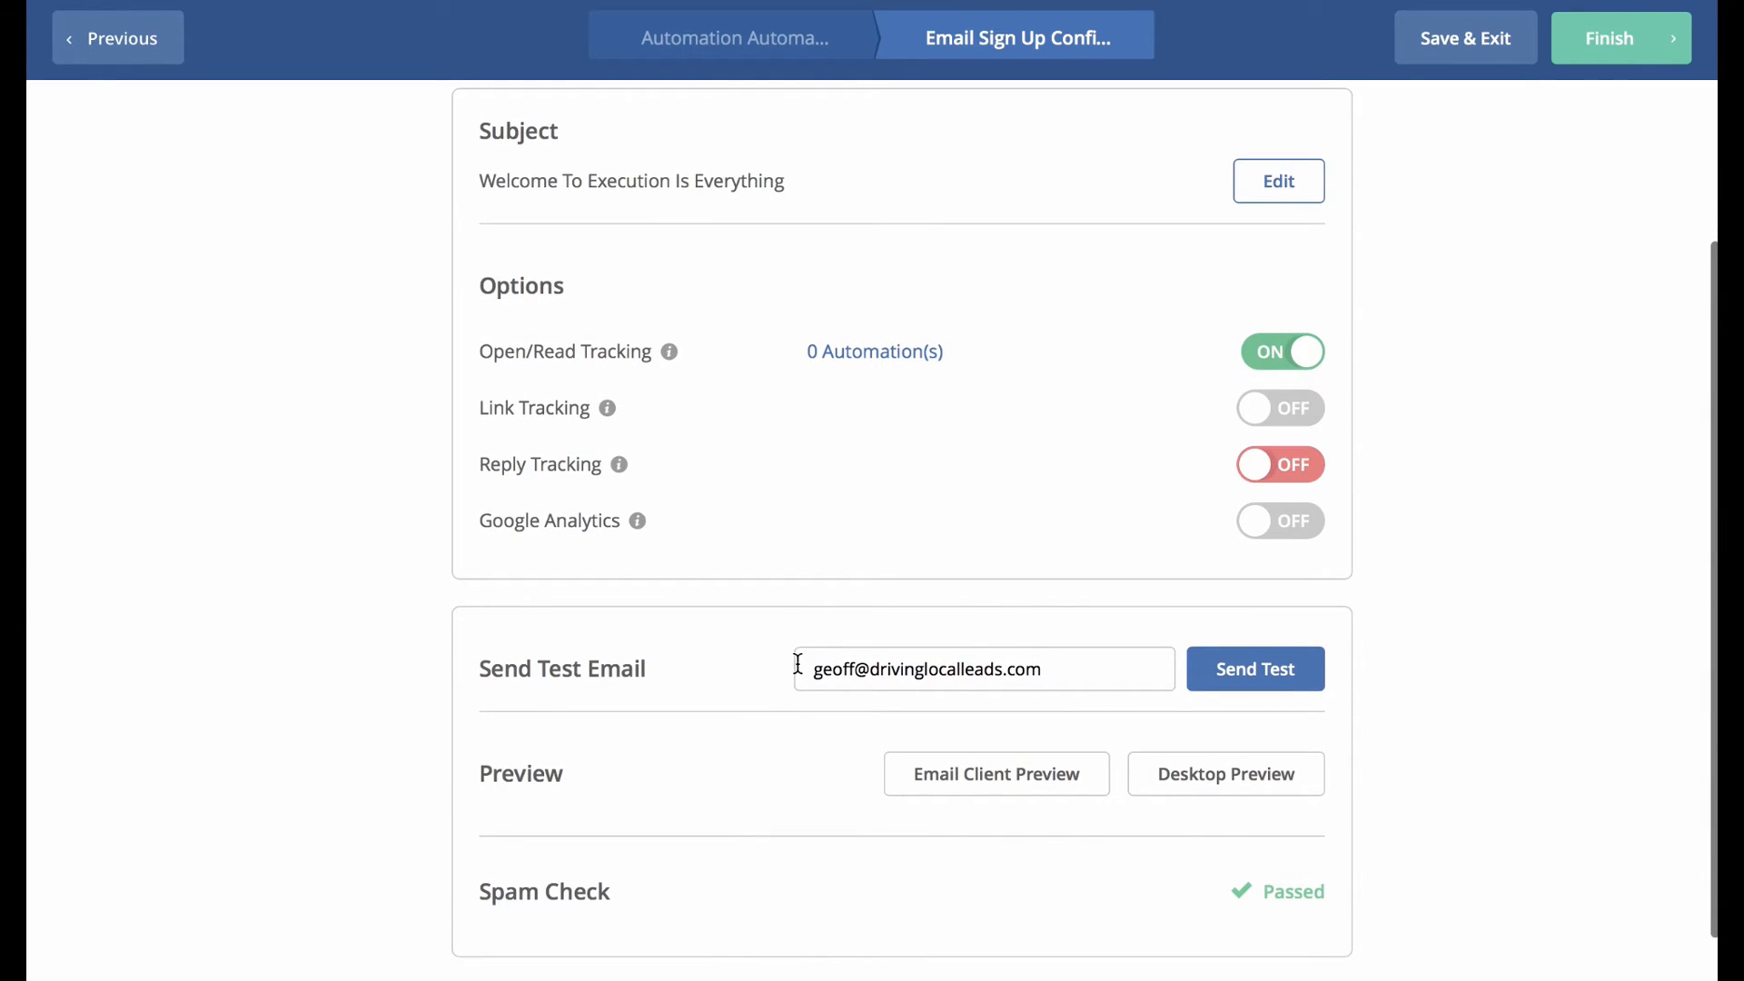
click(1217, 672)
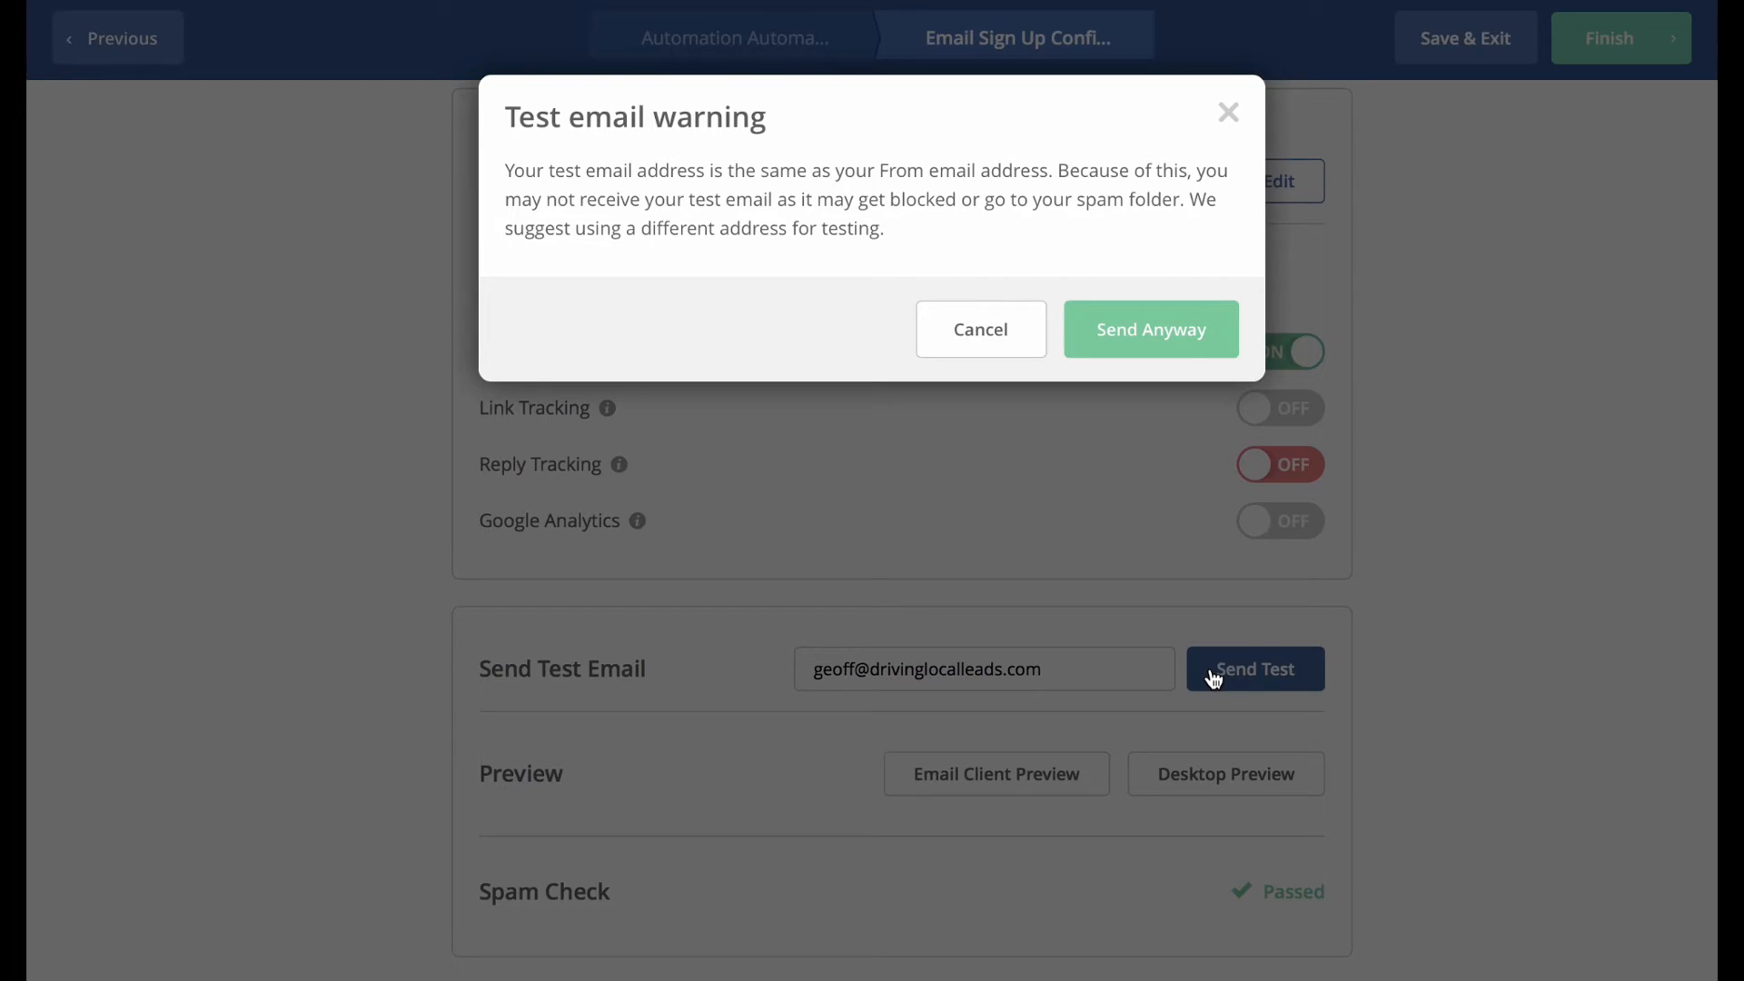
click(1186, 345)
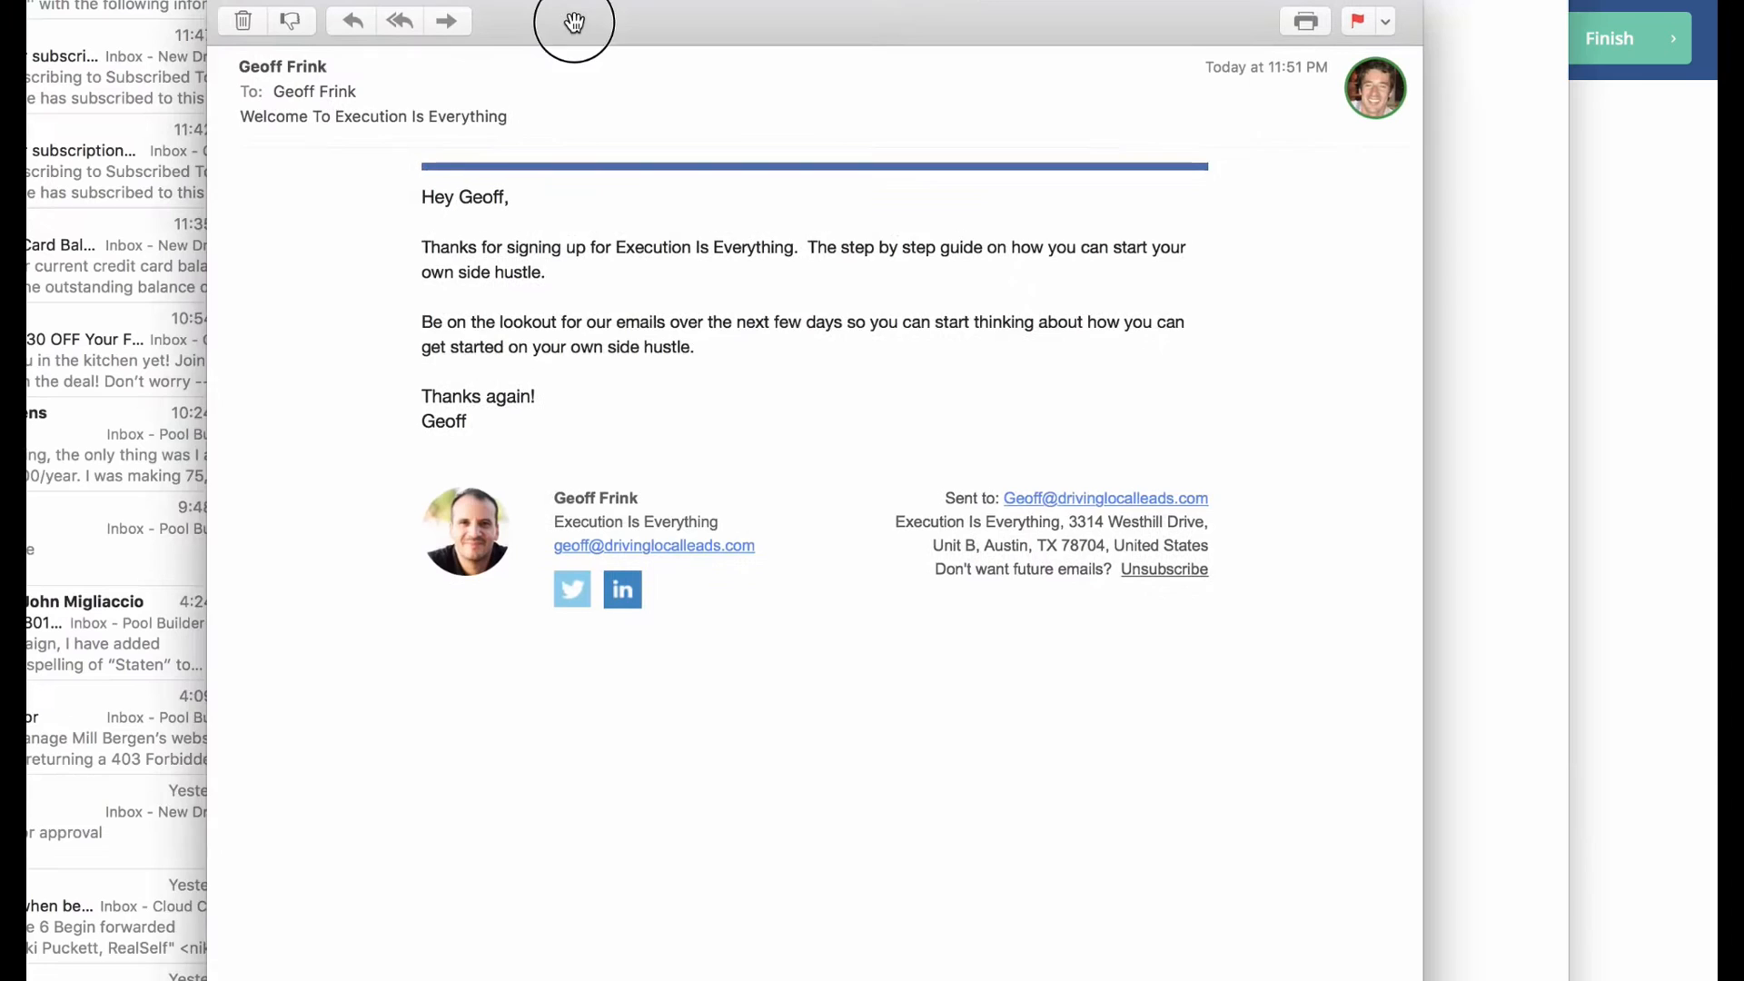
Check the received test email in Mail, then finish the email back into the automation.
drag(416, 204, 536, 476)
click(220, 1)
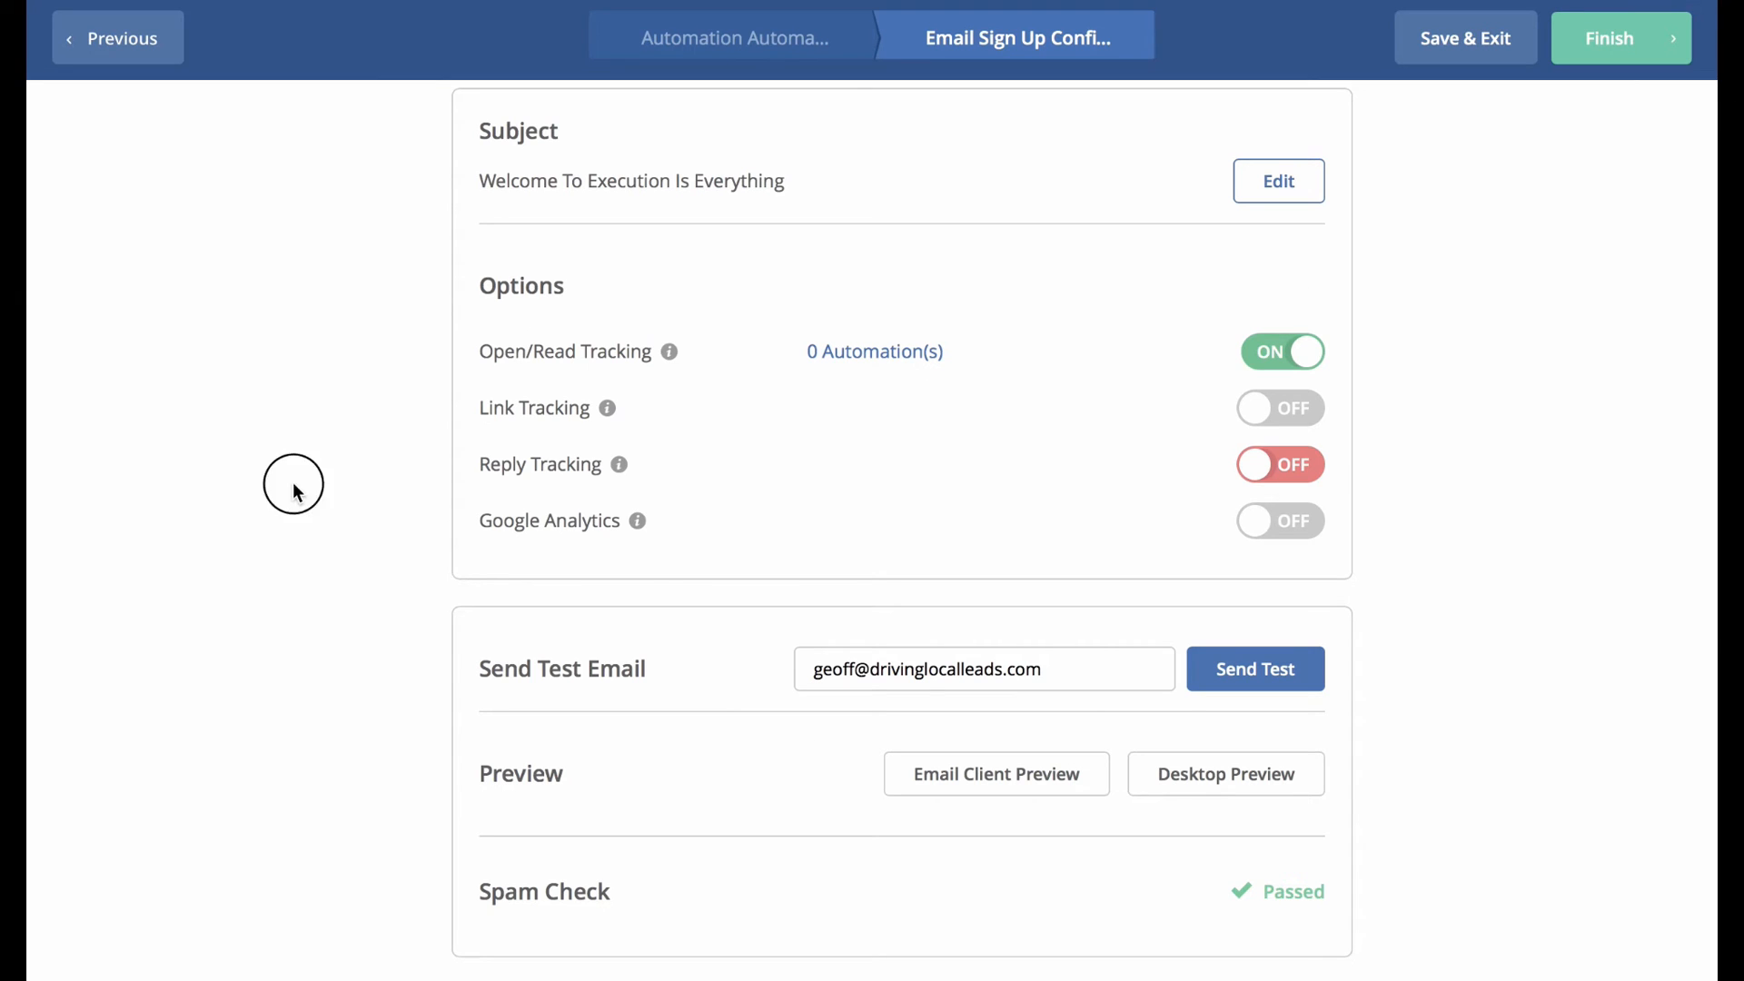
click(1588, 56)
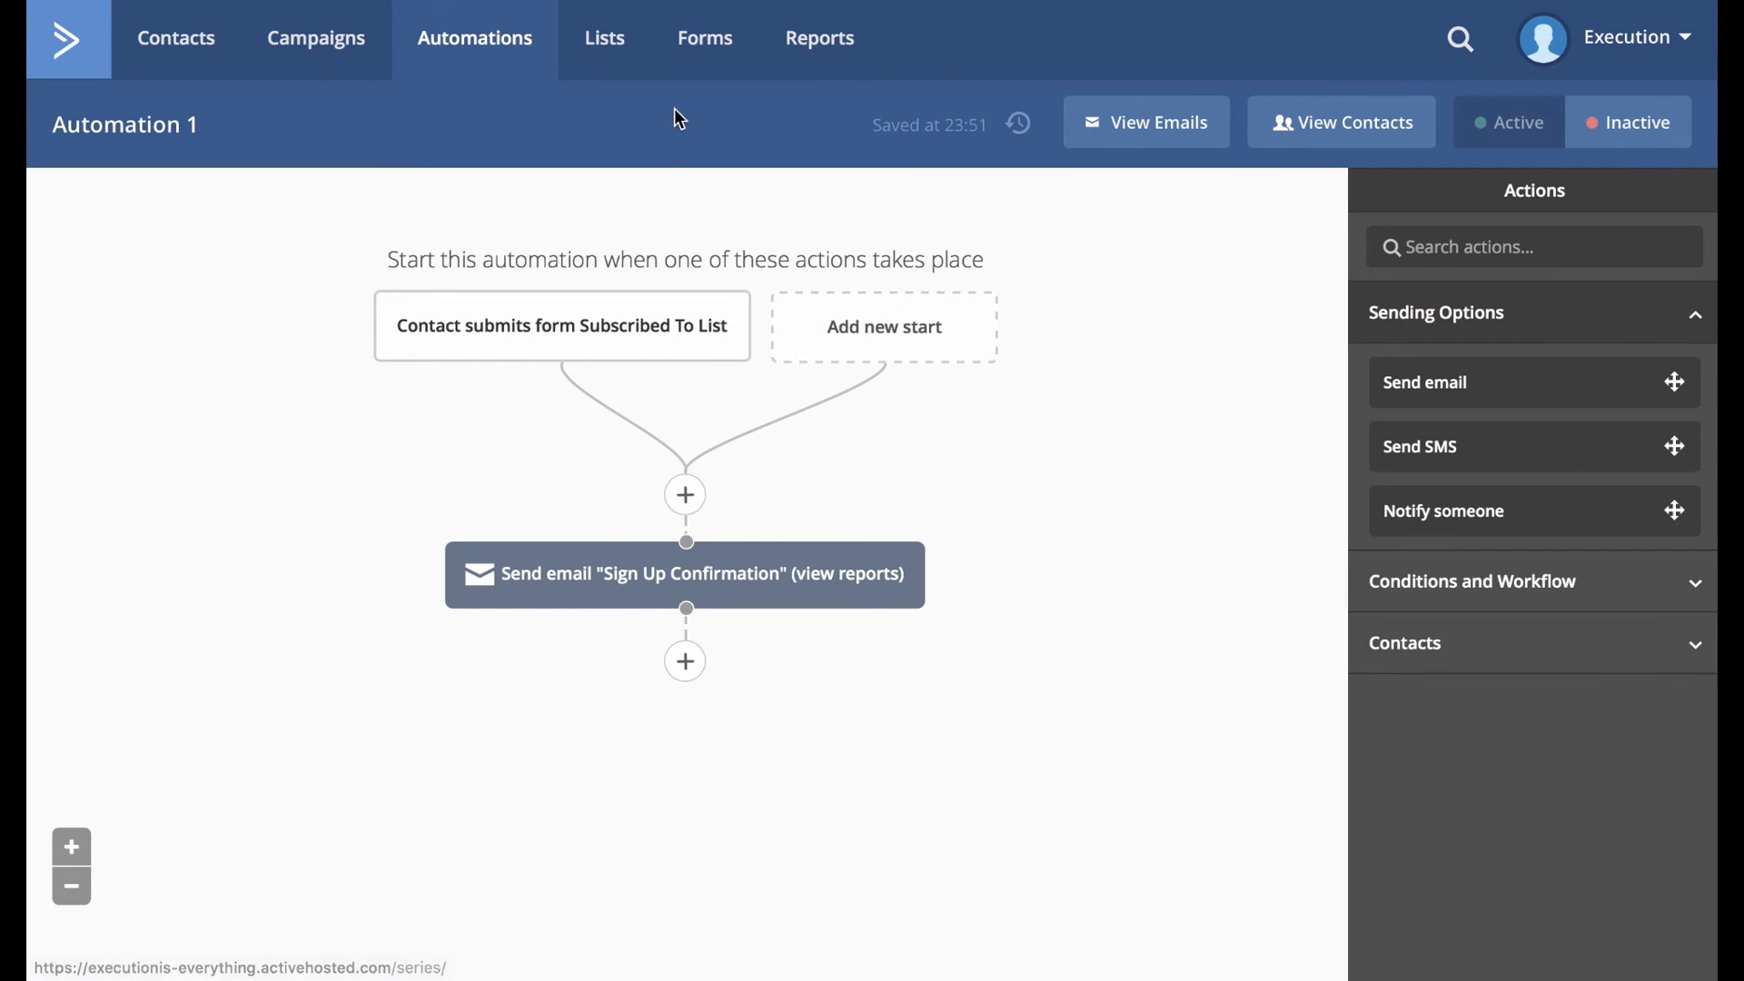
Add a 1-day wait step after the Sign Up Confirmation email.
mouse_move(632, 584)
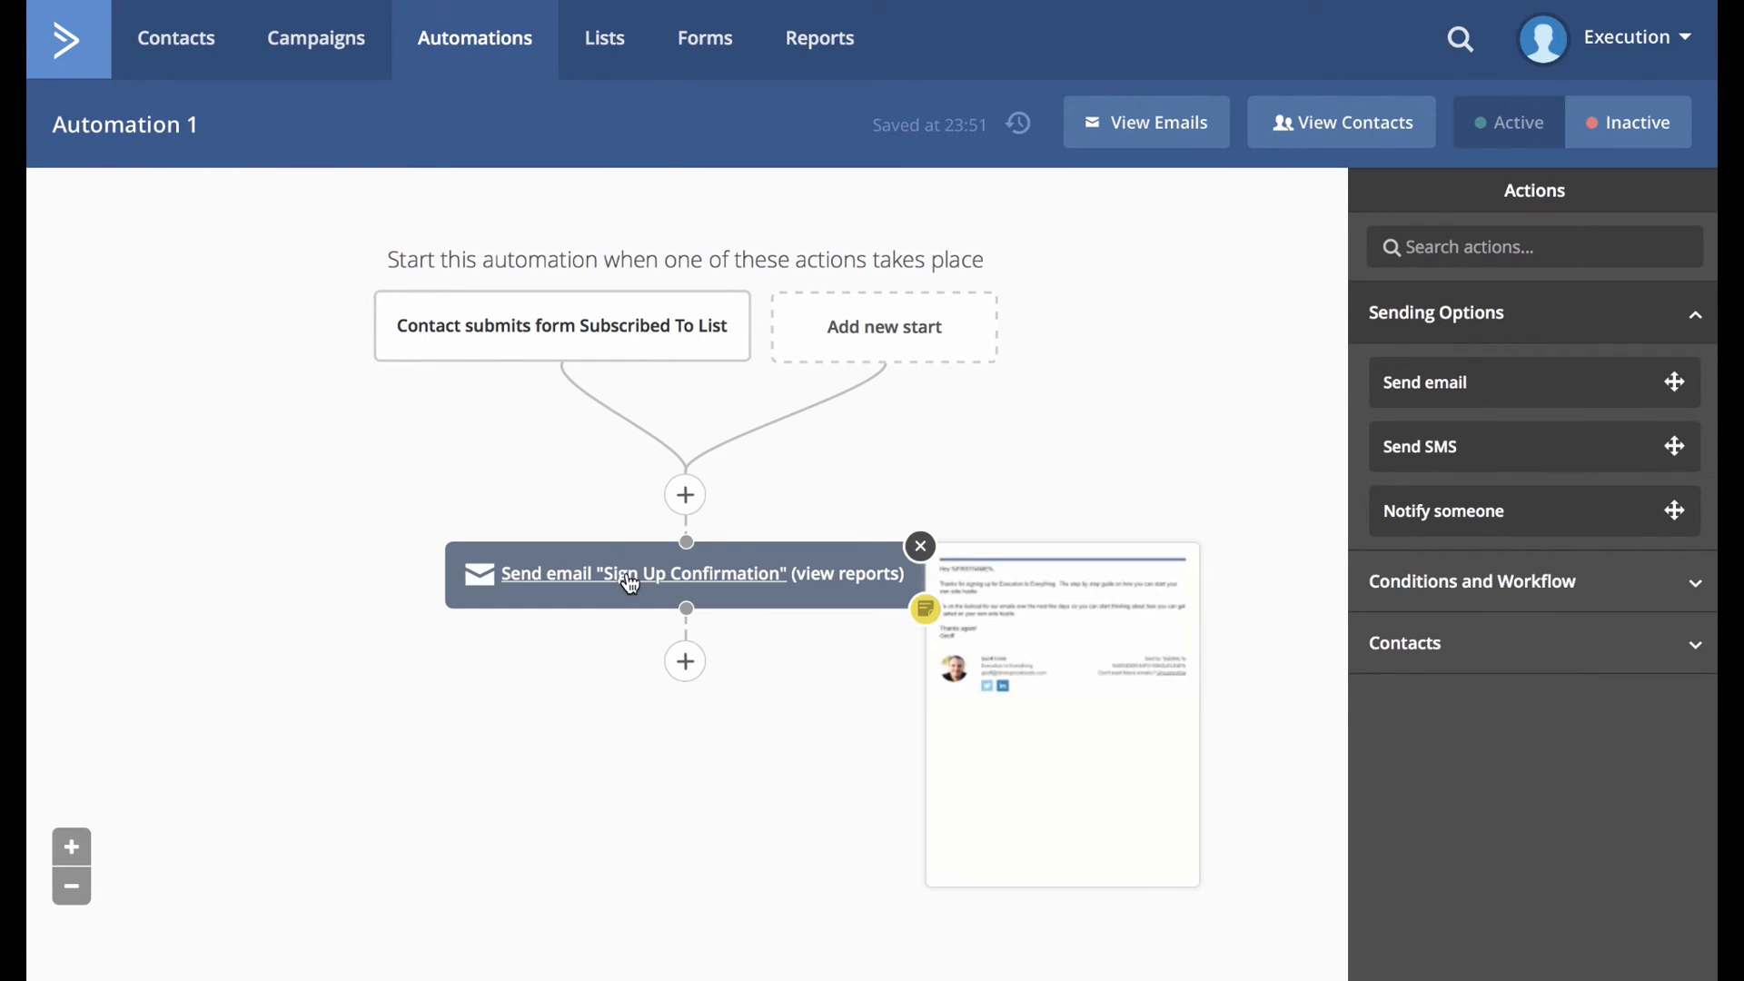
click(686, 661)
click(542, 278)
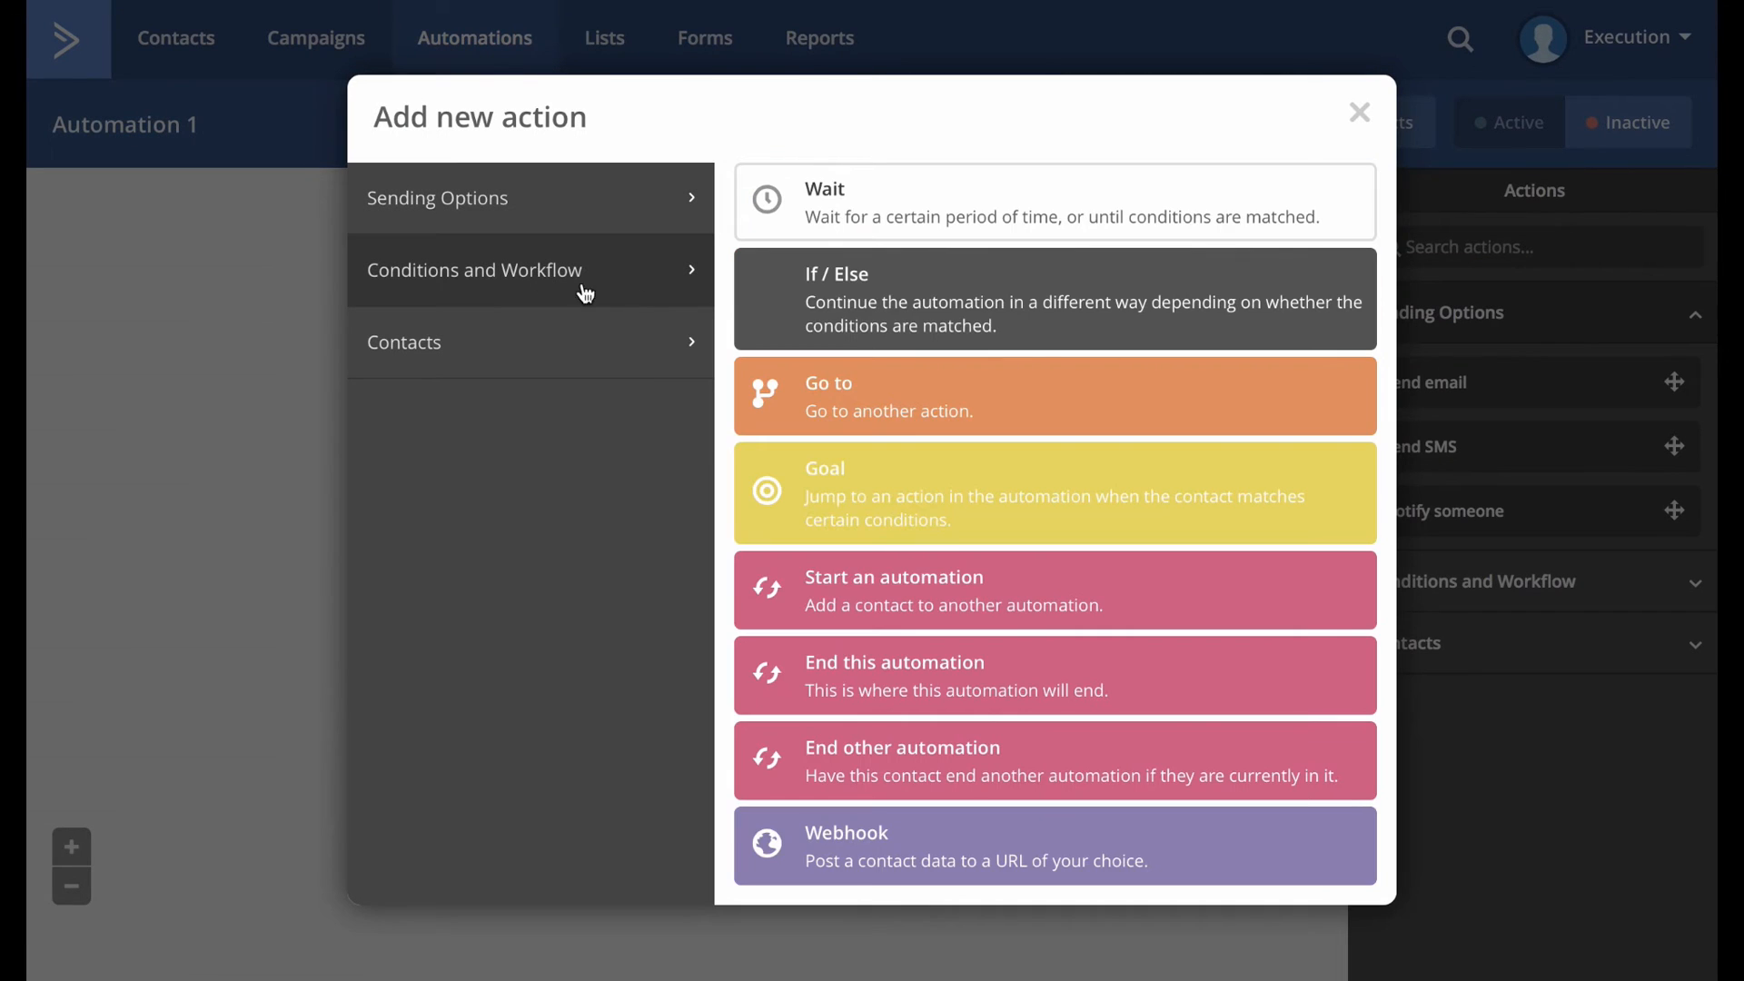
click(867, 202)
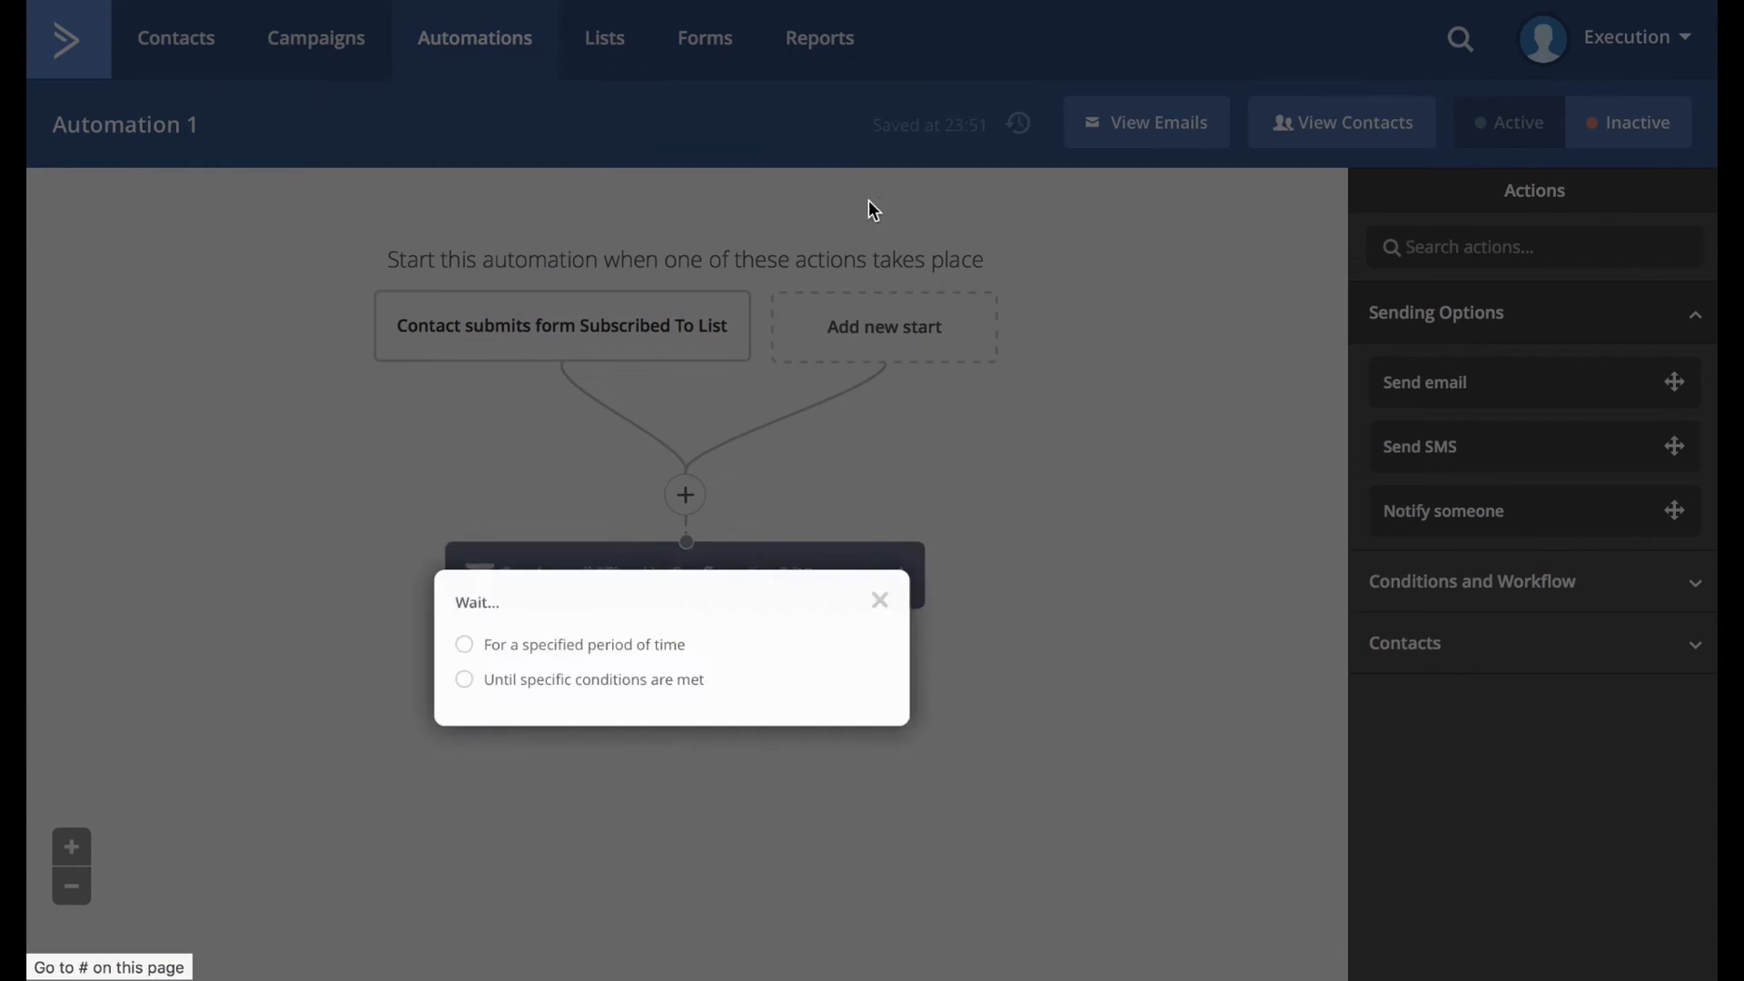
click(529, 649)
click(869, 738)
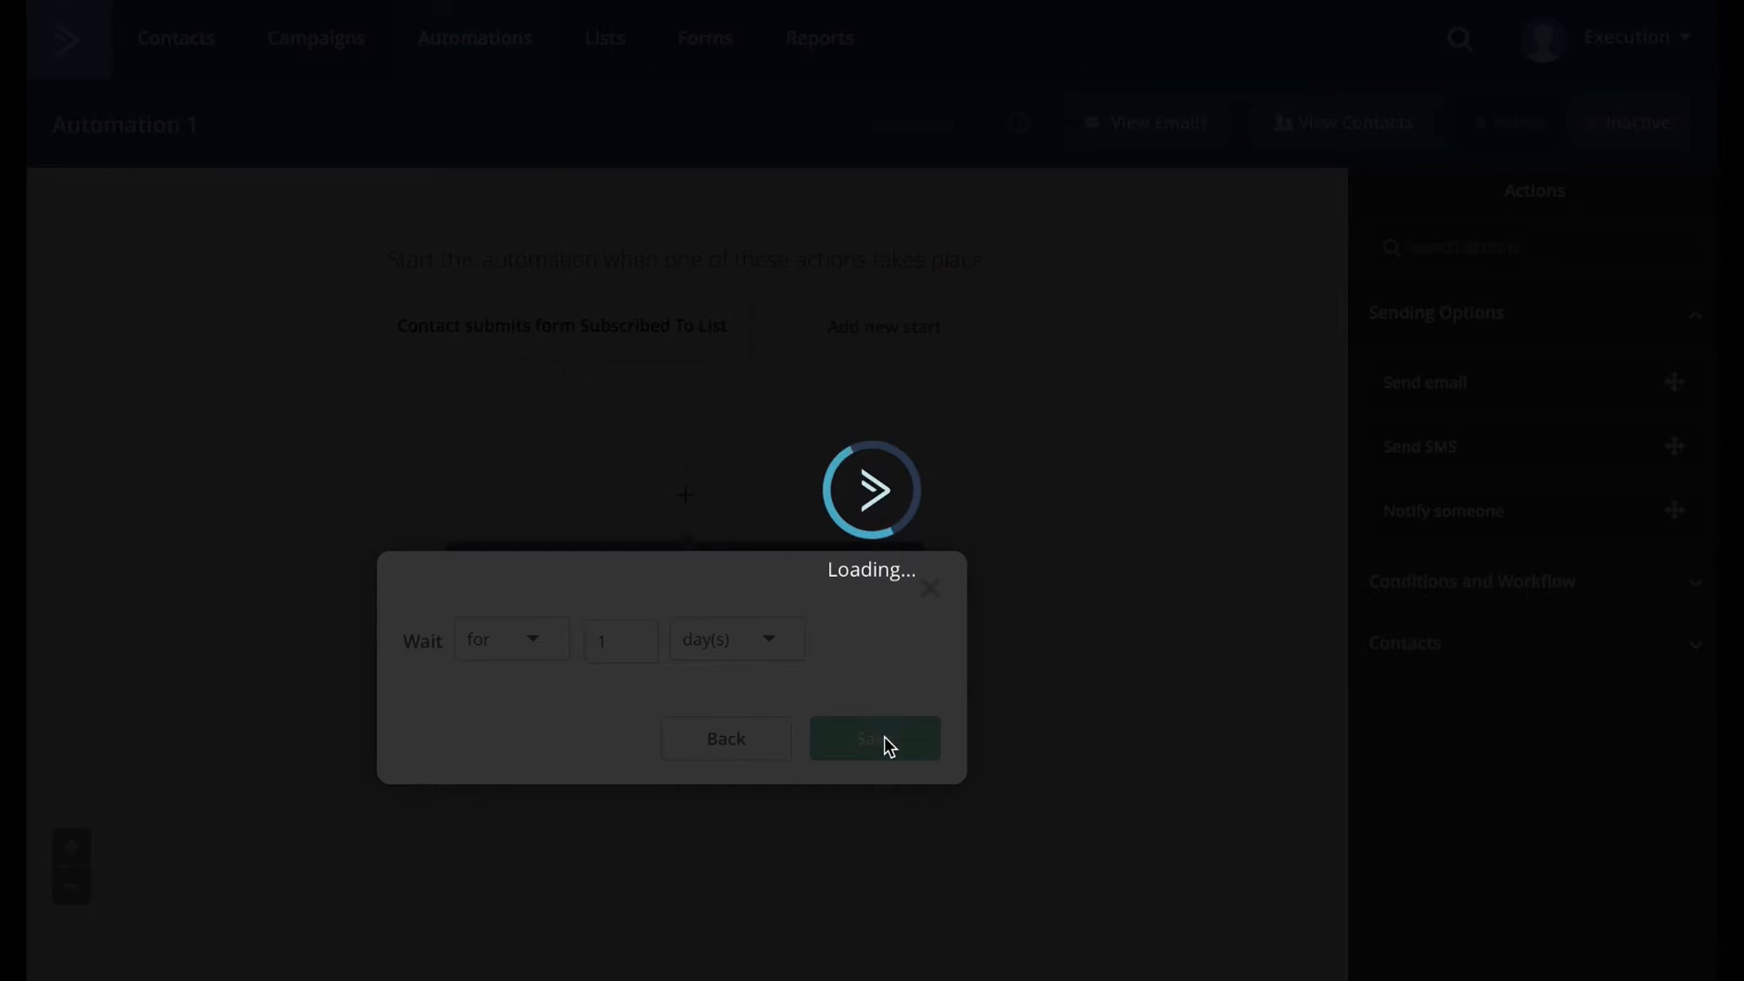
Add a Send email action after the wait and begin creating a brand new email.
click(704, 851)
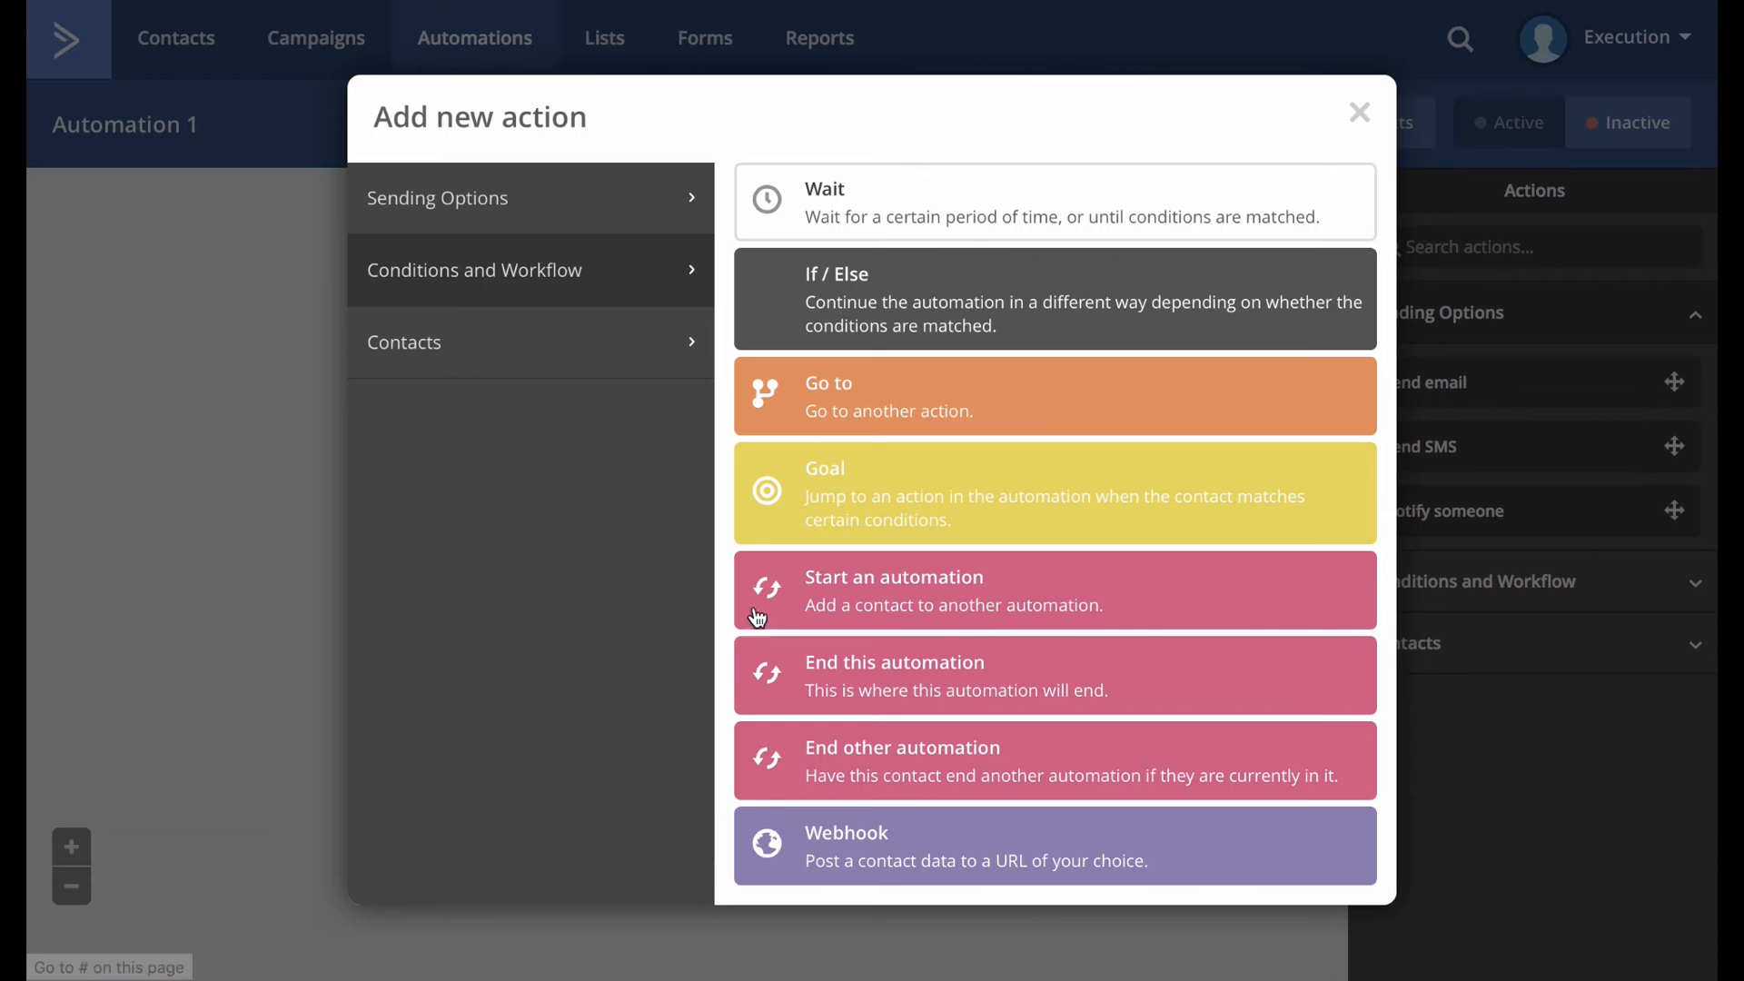
click(505, 221)
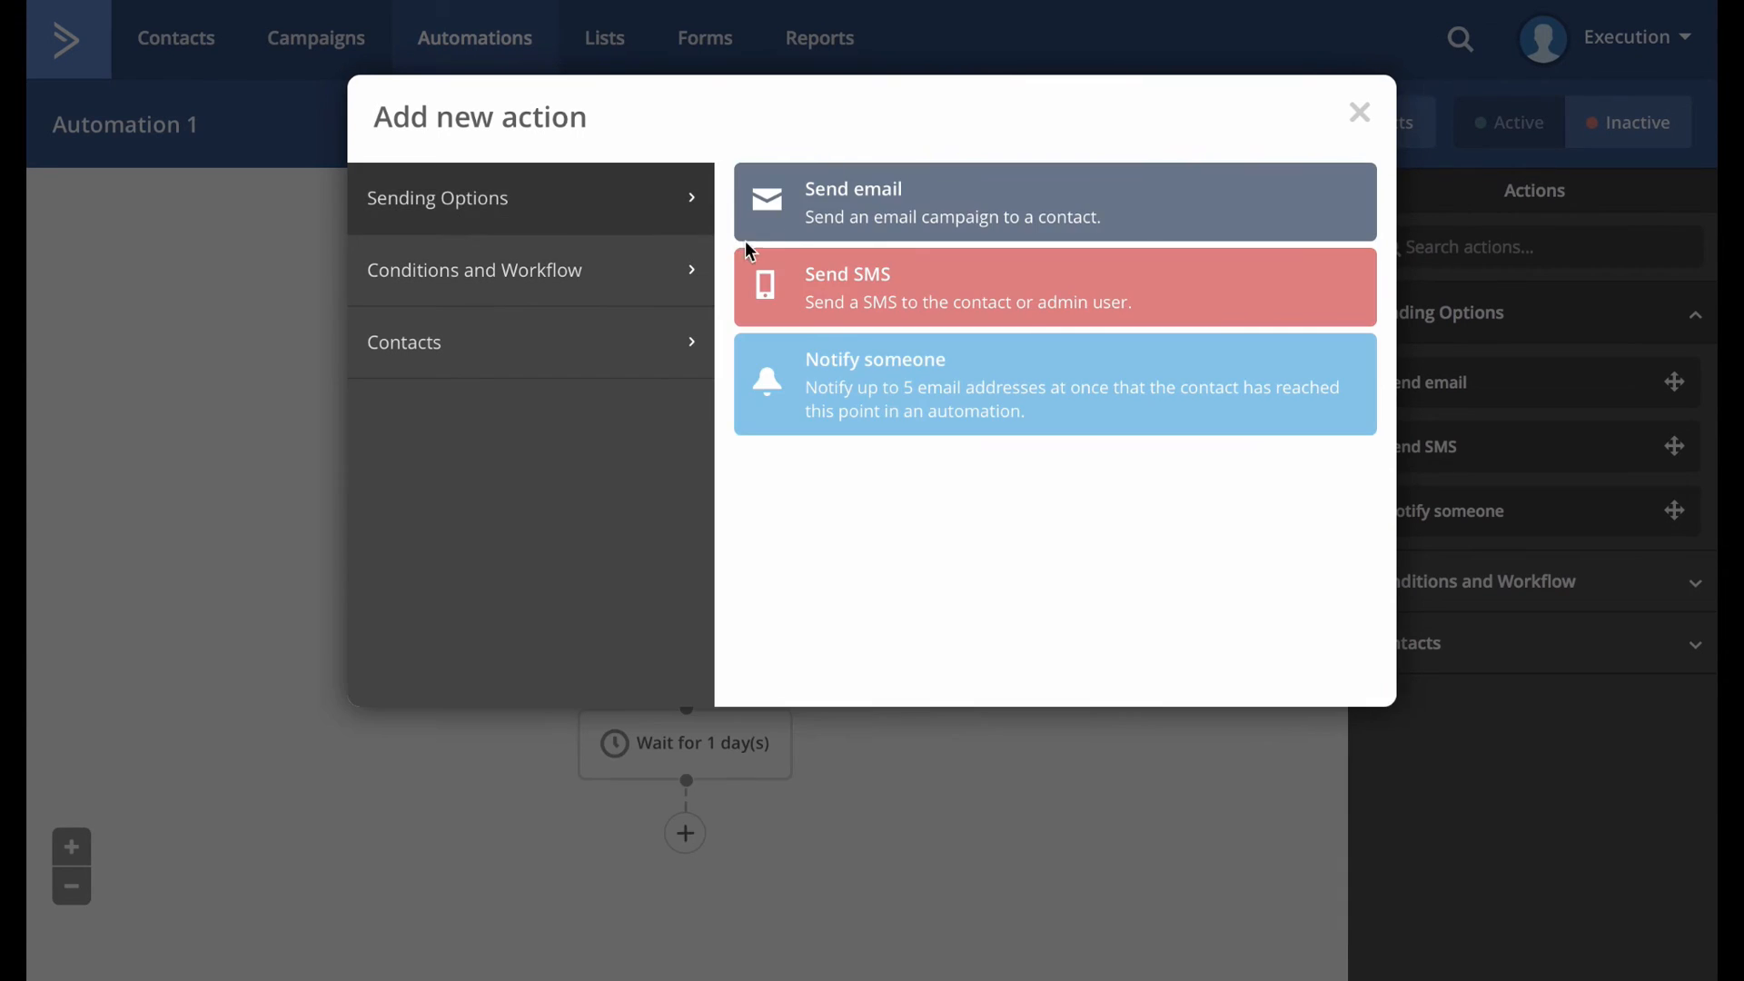
click(913, 221)
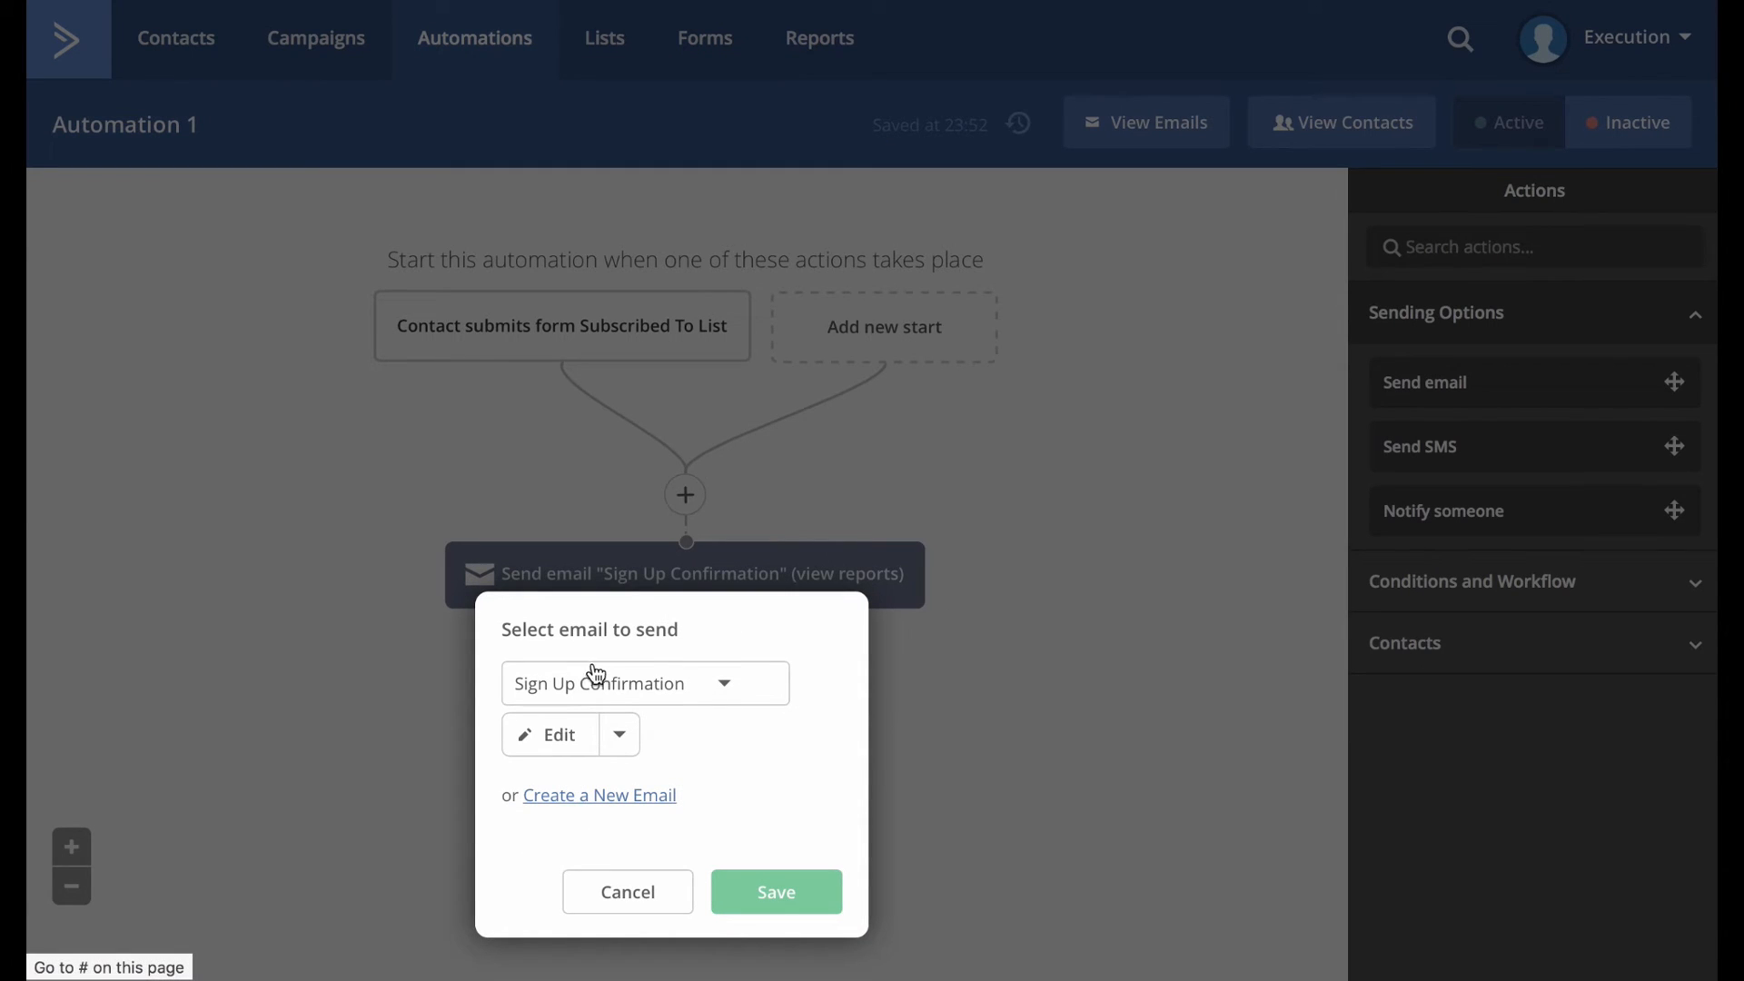
click(641, 683)
click(656, 674)
click(557, 796)
click(440, 815)
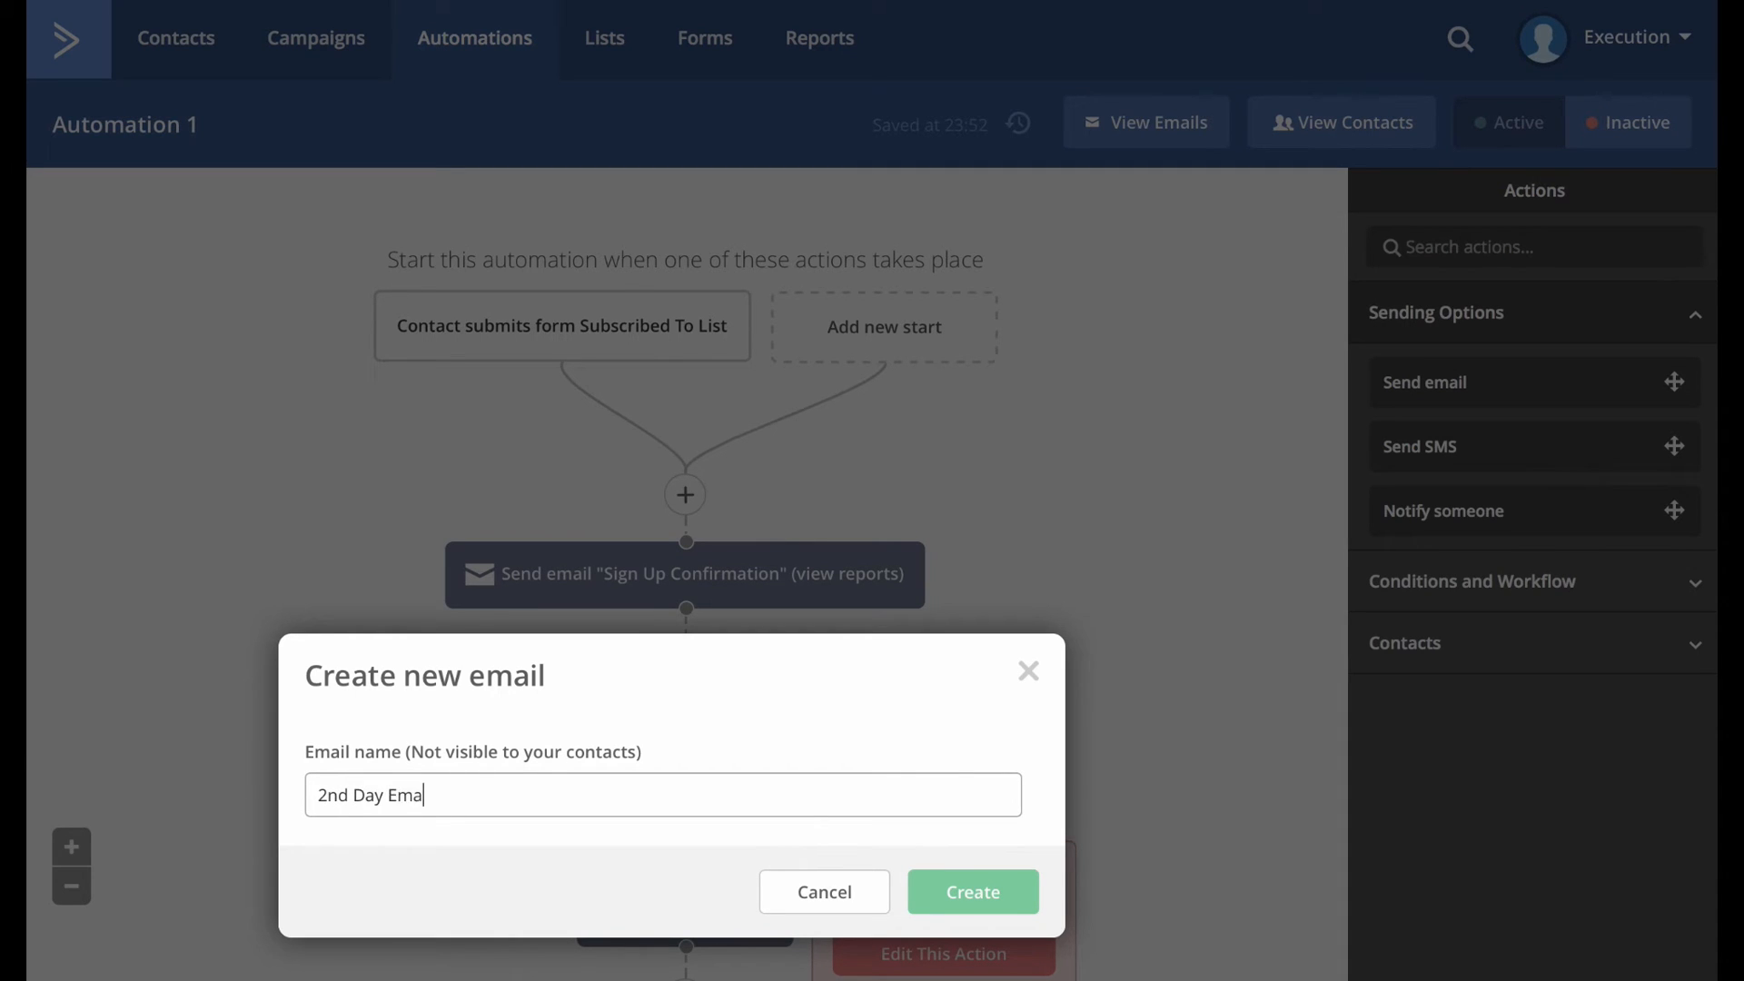
Name the email '2nd Day Email' and base it on the past Sign Up Confirmation design.
key(Return)
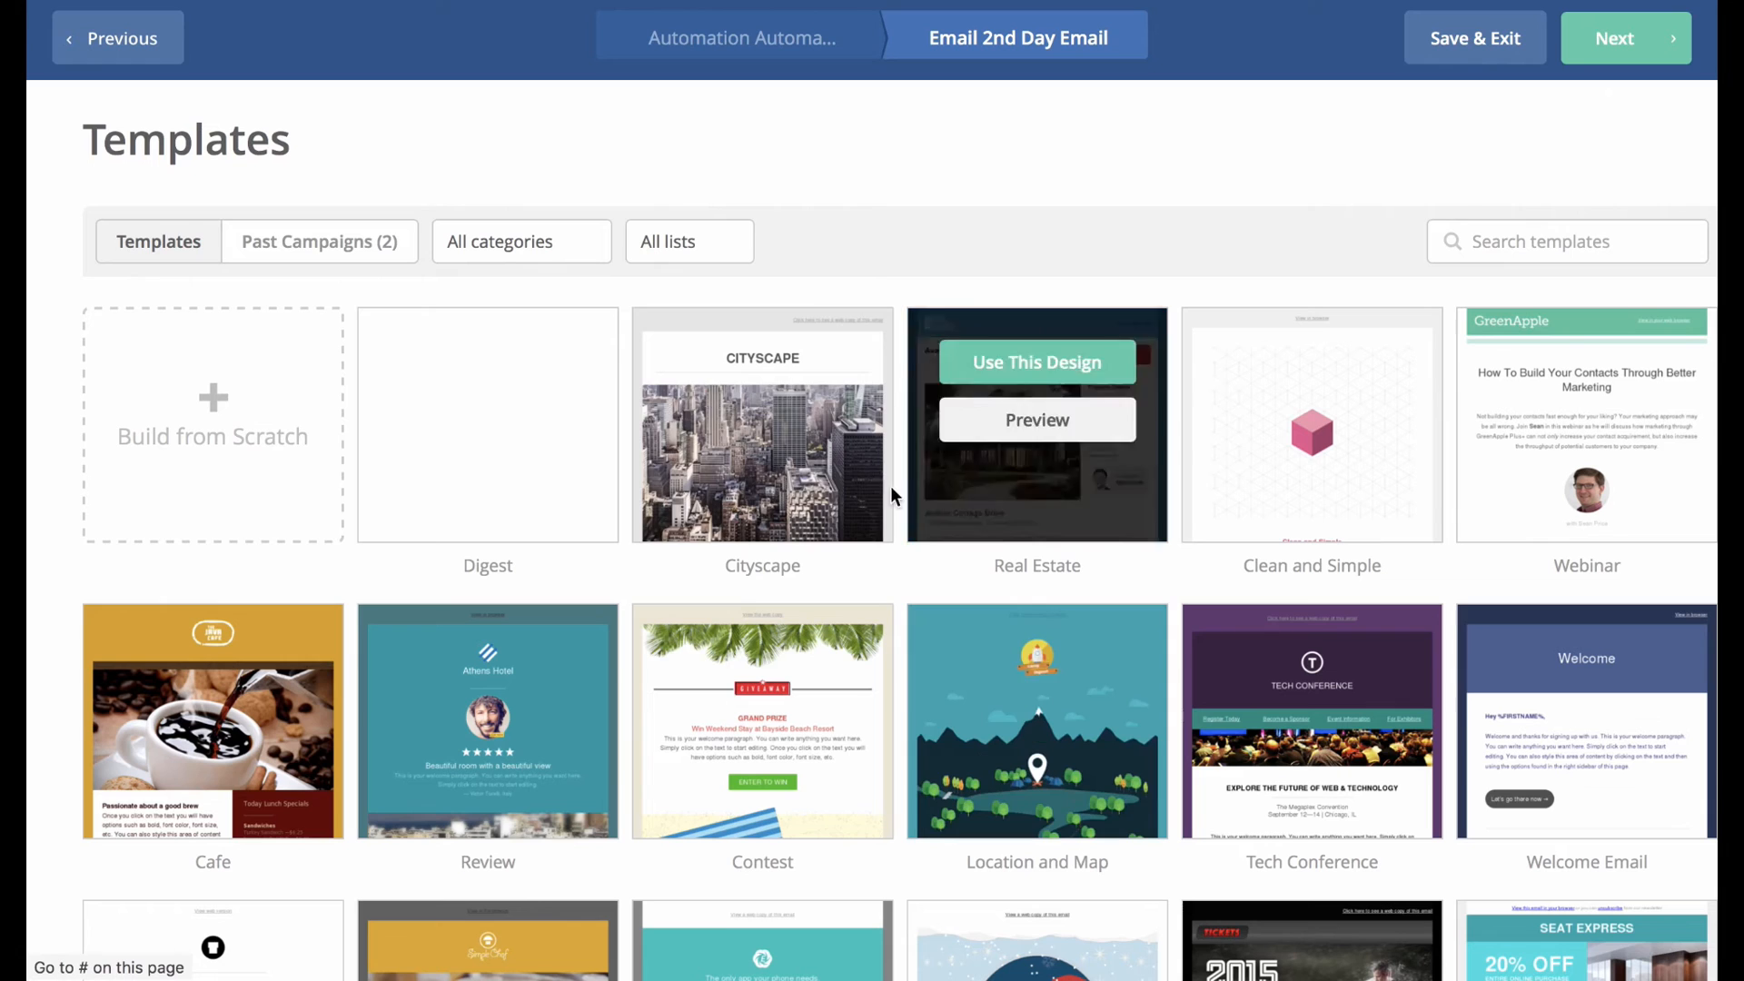
click(303, 246)
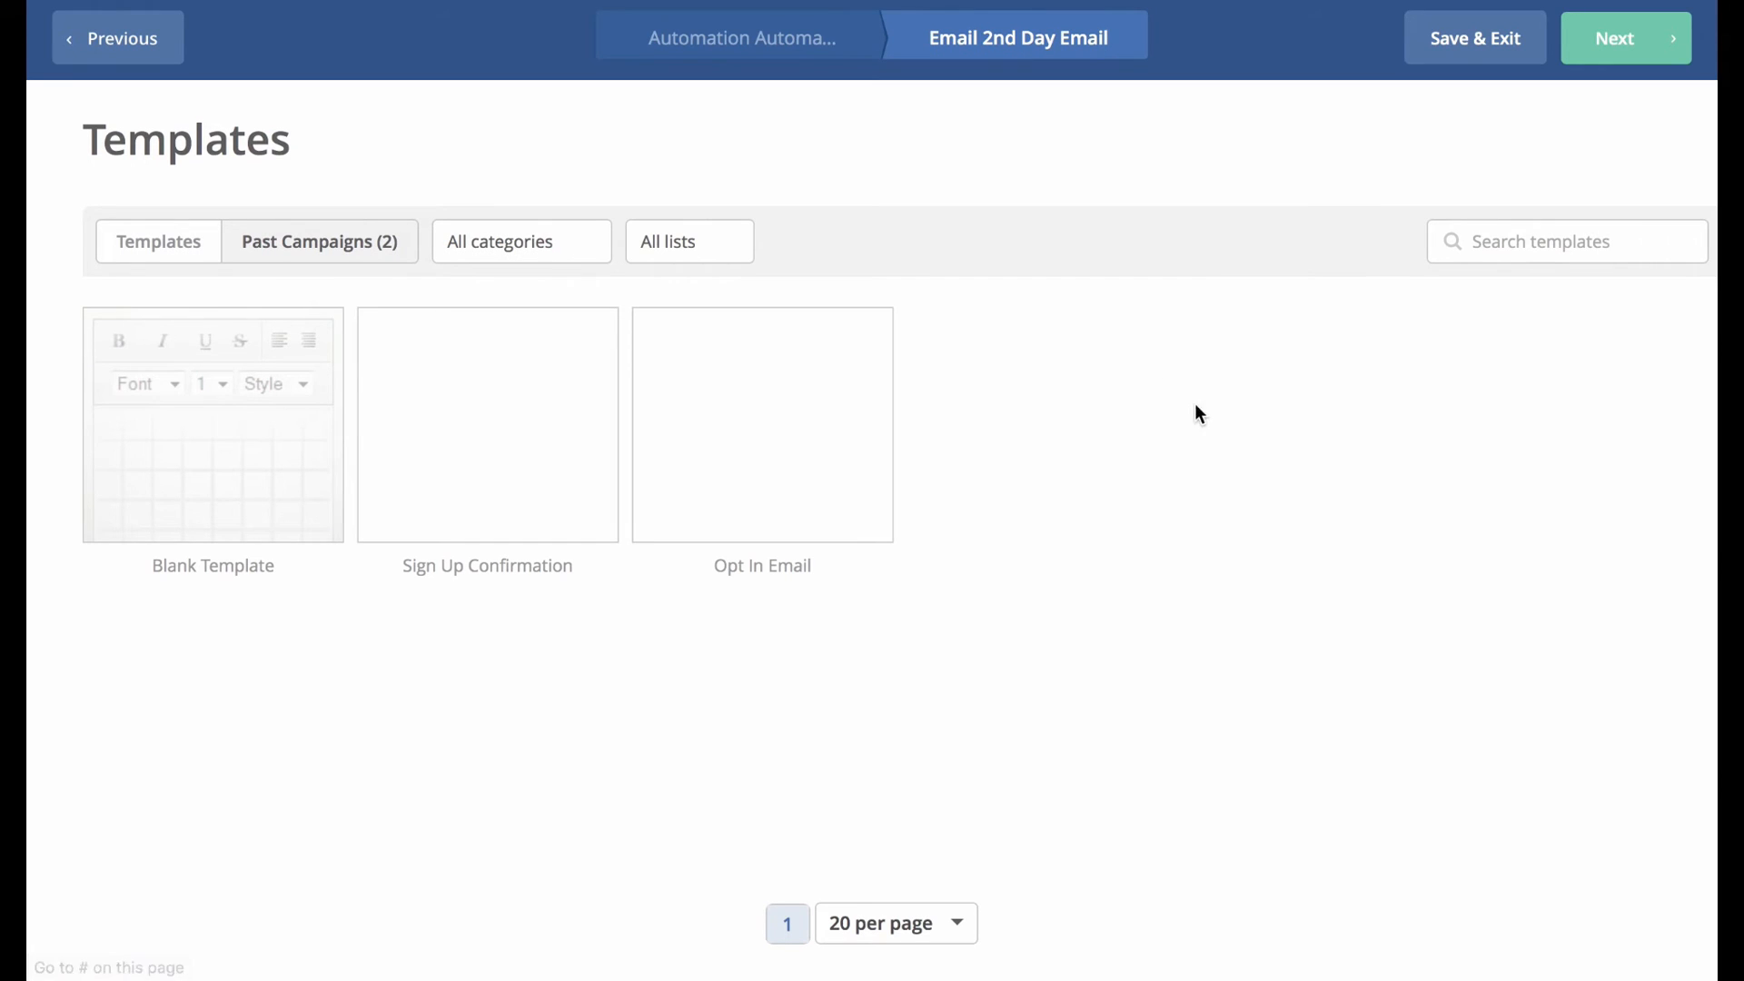
mouse_move(476, 478)
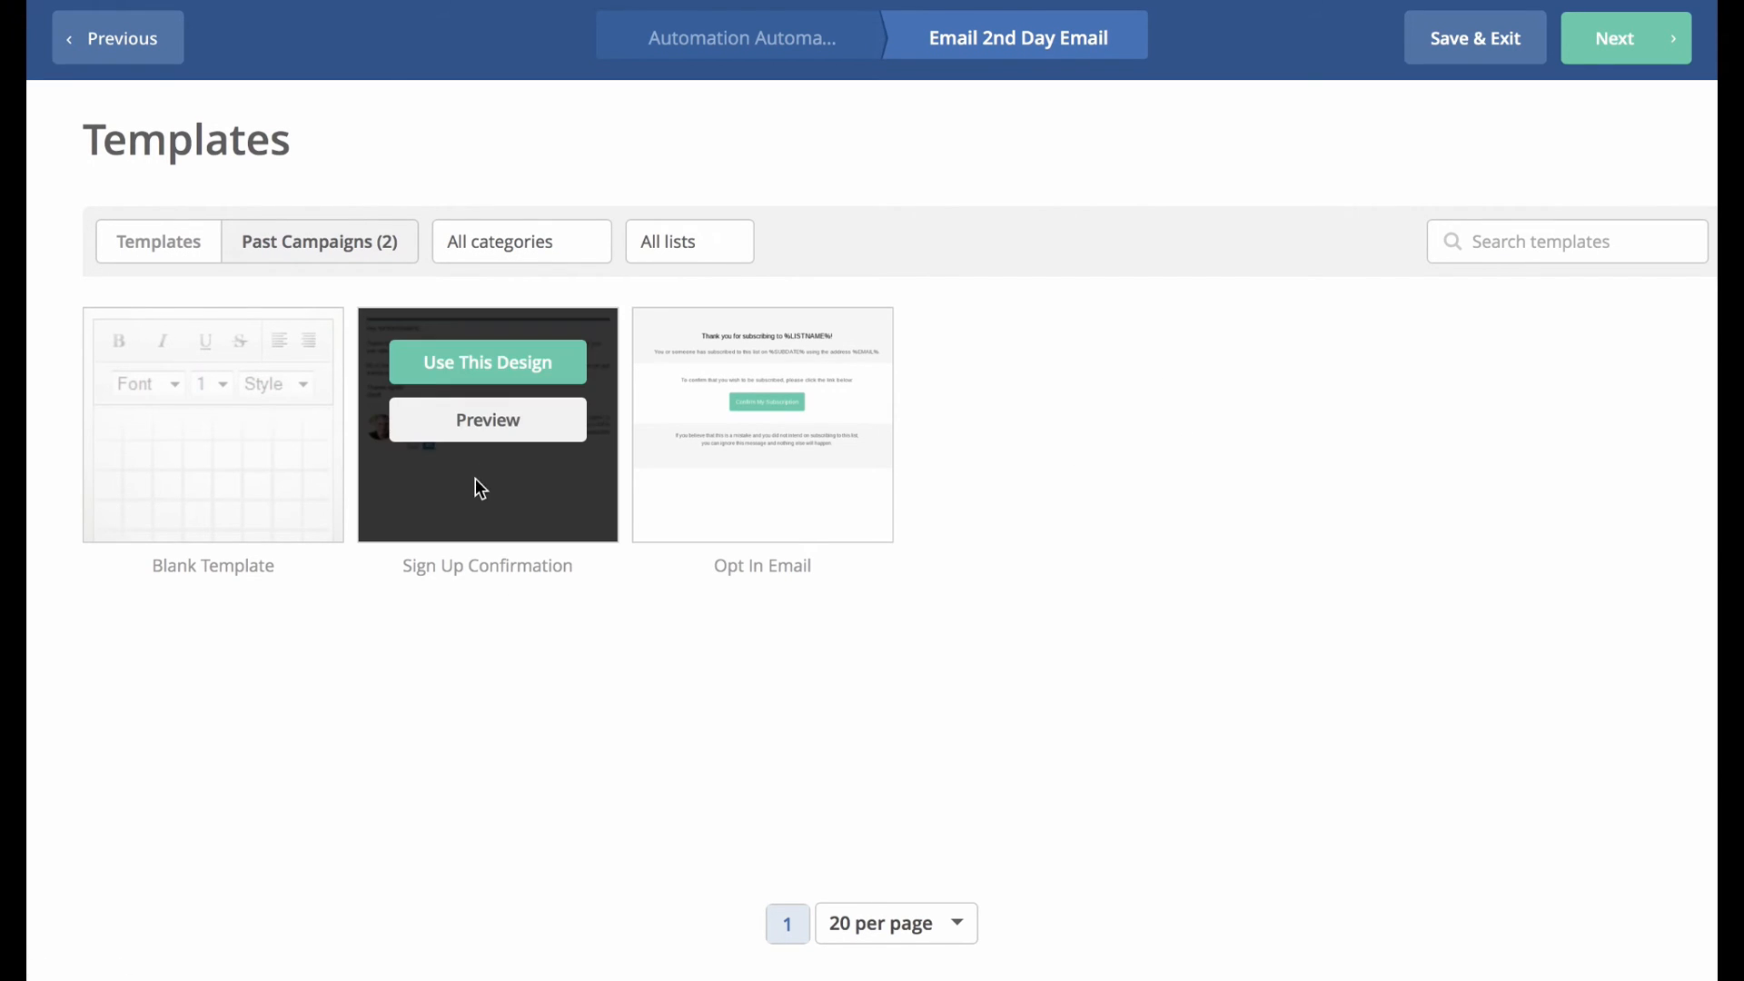
click(487, 363)
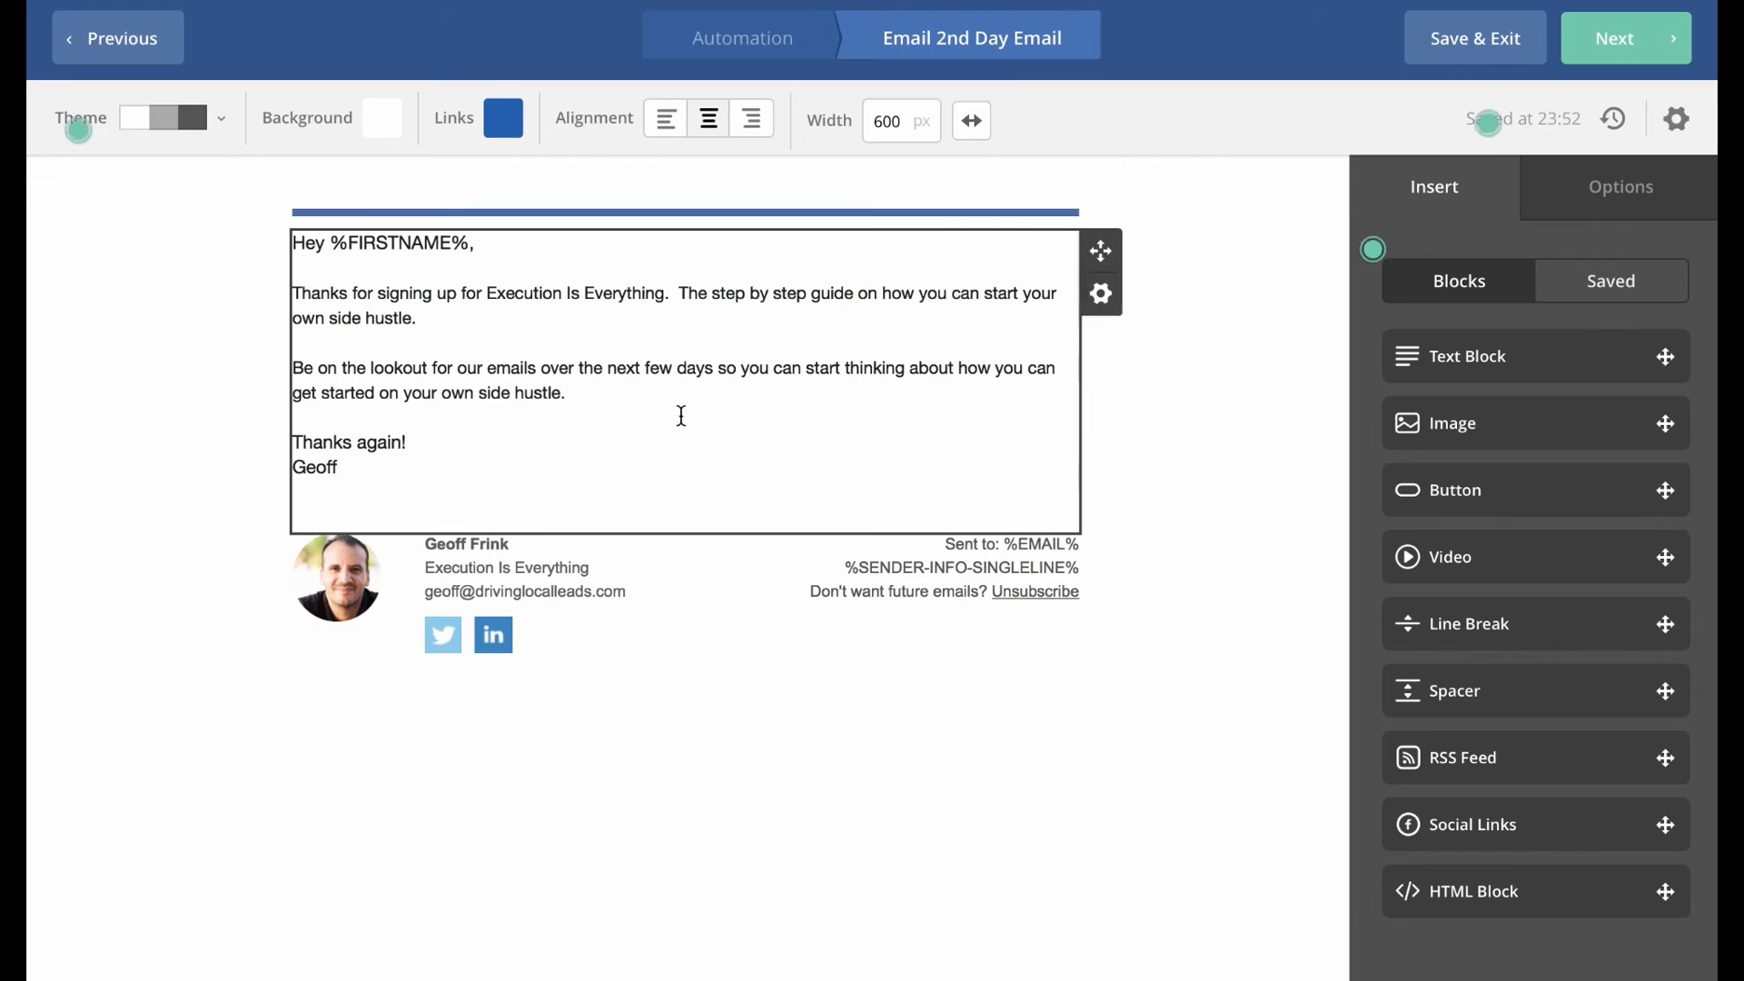
Replace the middle paragraphs with the video message, insert the video image, and delete the closing lines.
click(554, 371)
drag(602, 393, 261, 296)
text(Yesterday you expressed interest in starting your own side hustle.   Let's get going.  Here is the first video that you need to watch to get you mind right.     Hope you like it!   Respond to this email with any questions..)
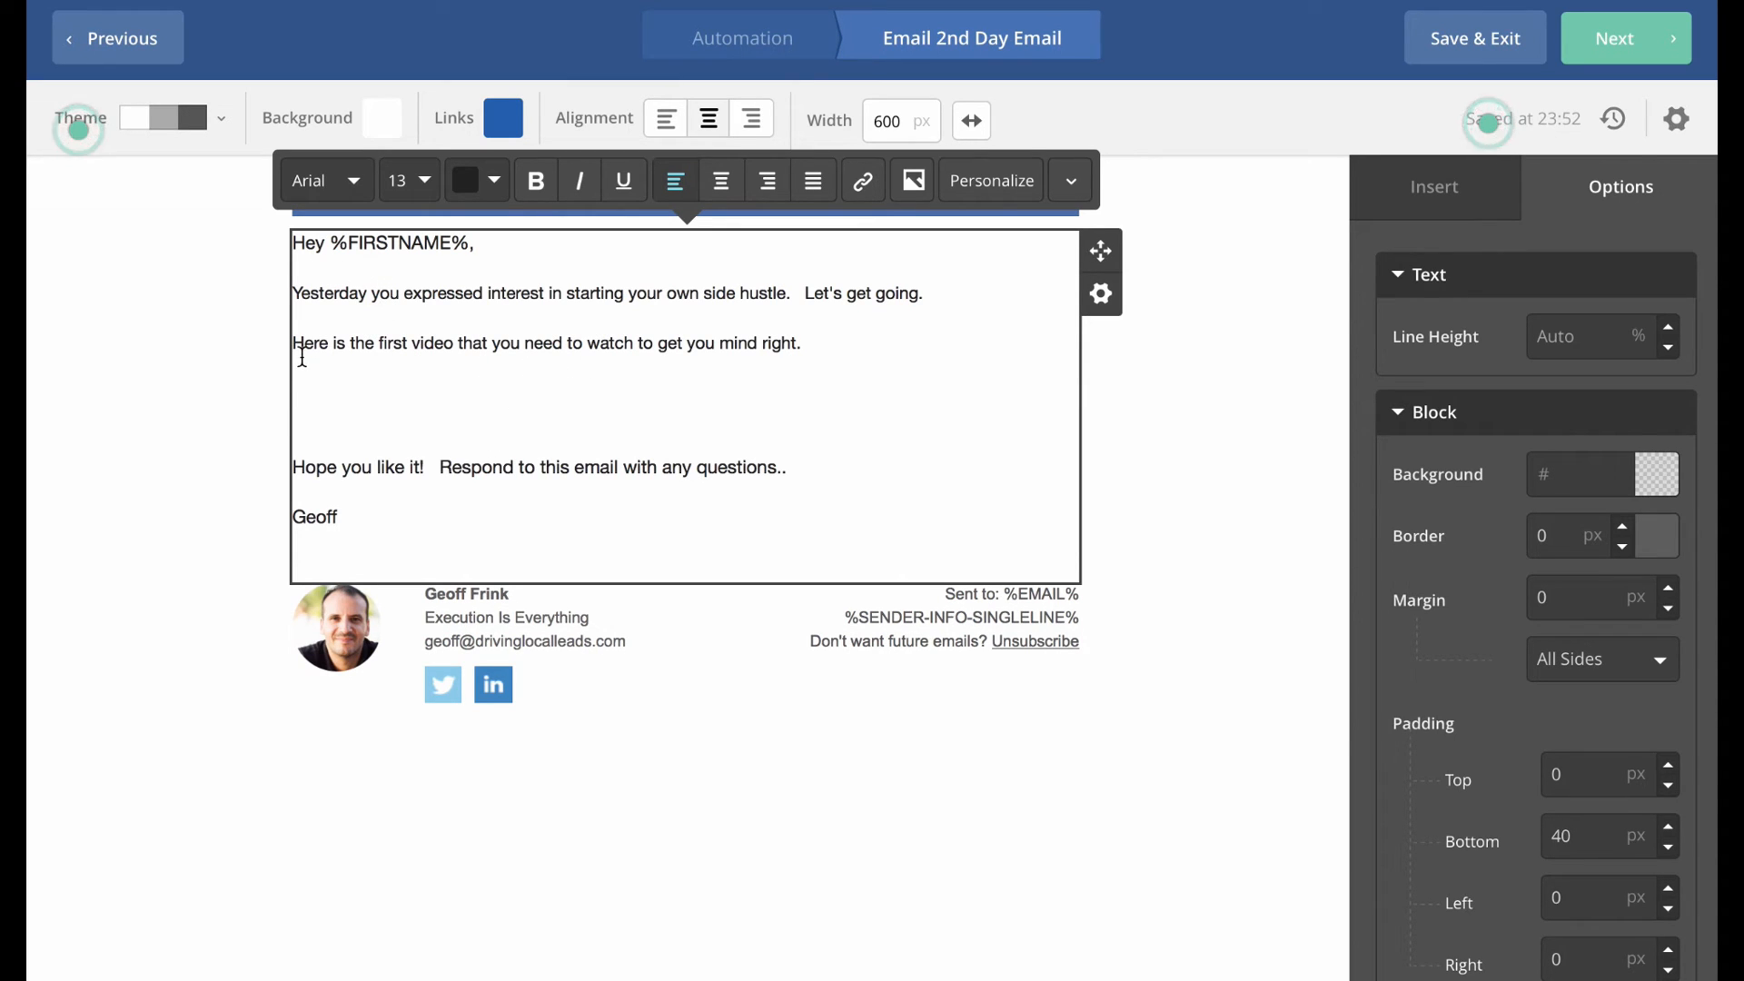
click(374, 398)
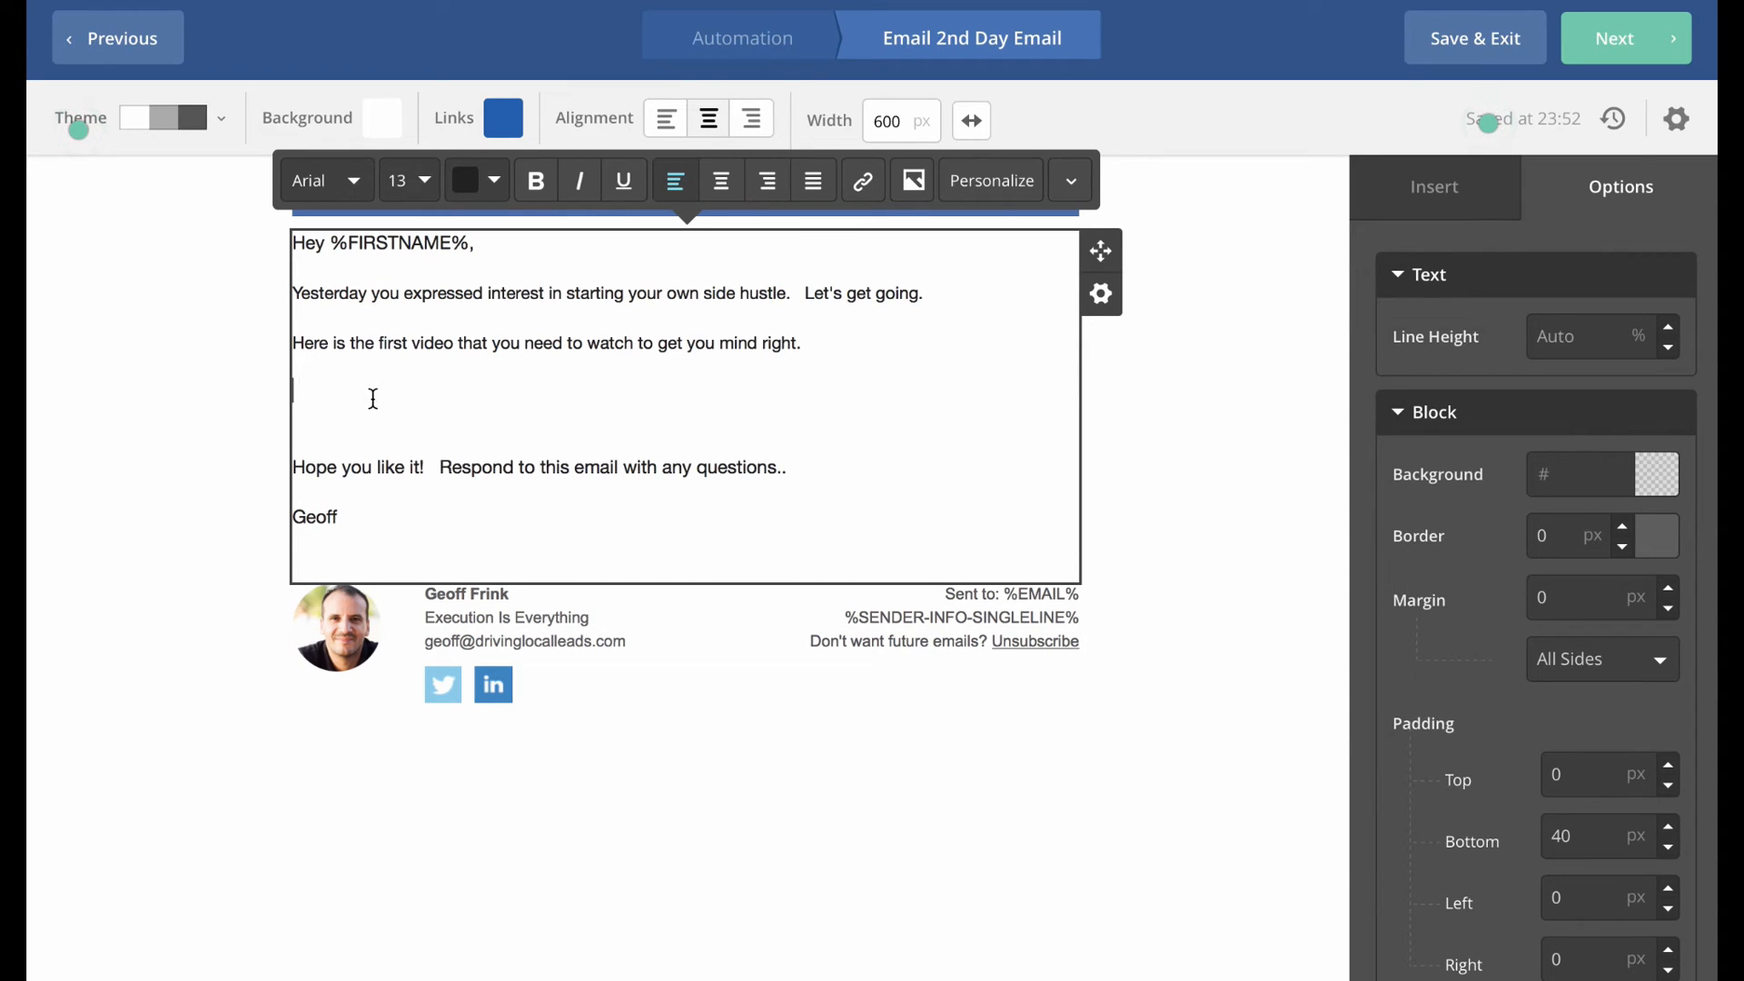
click(914, 181)
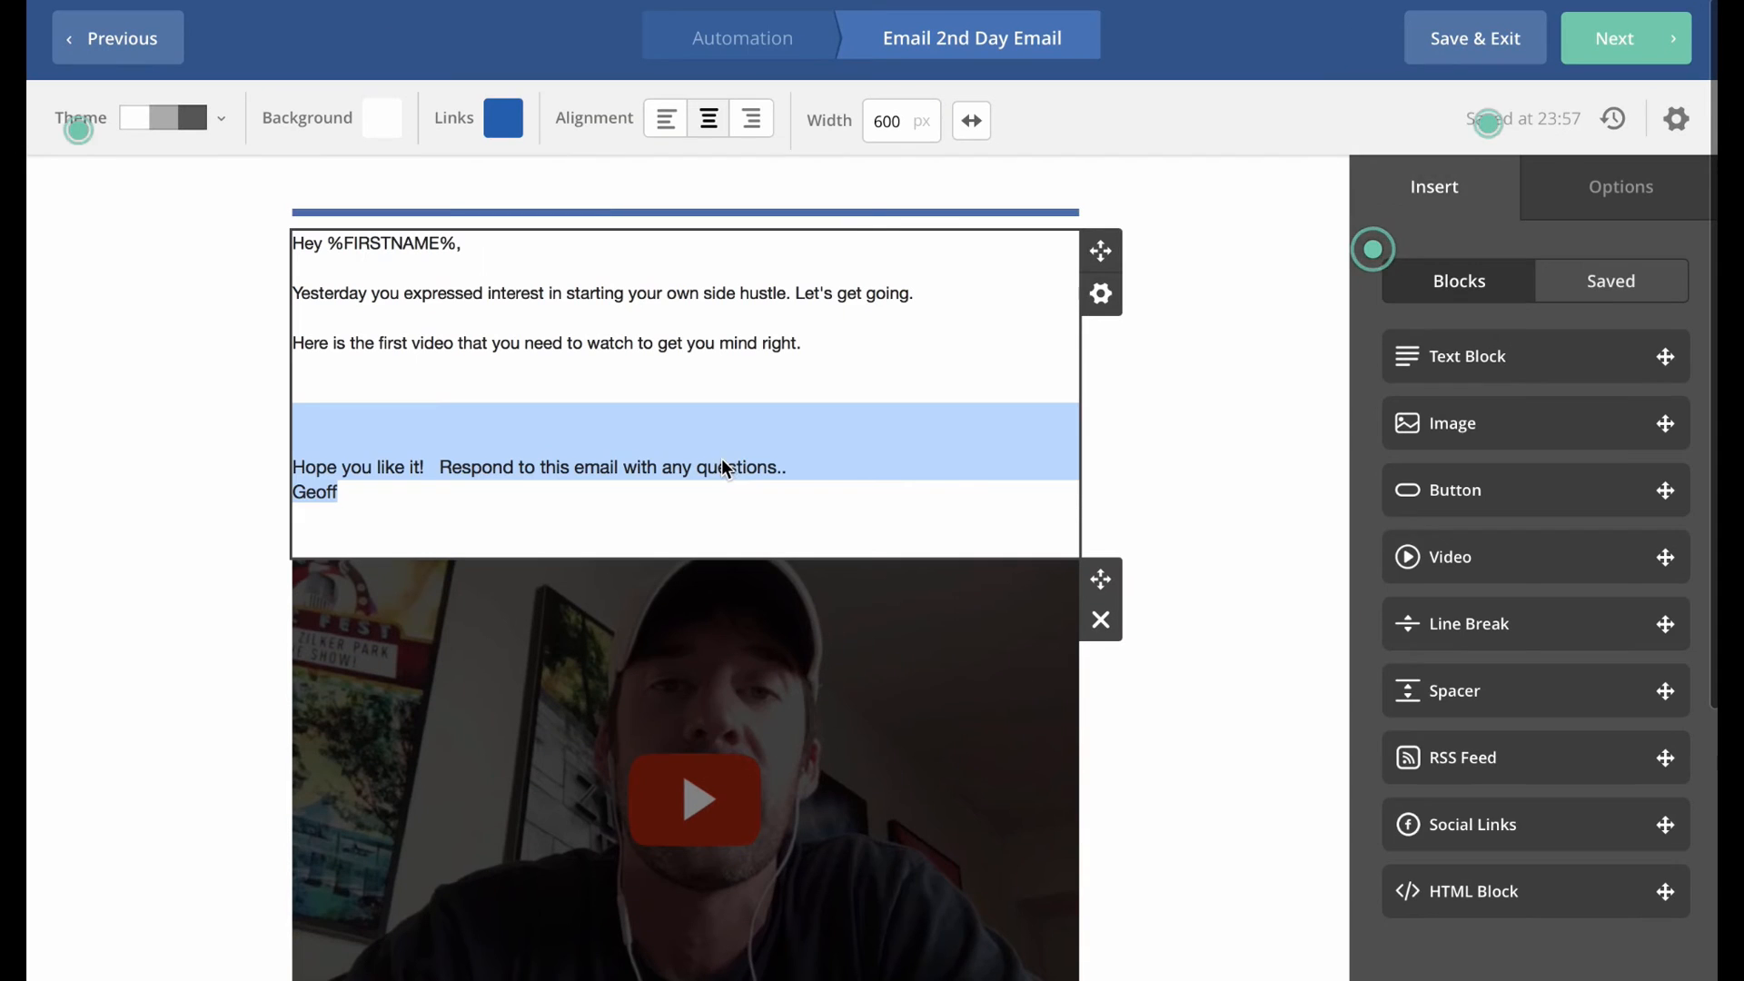
click(595, 439)
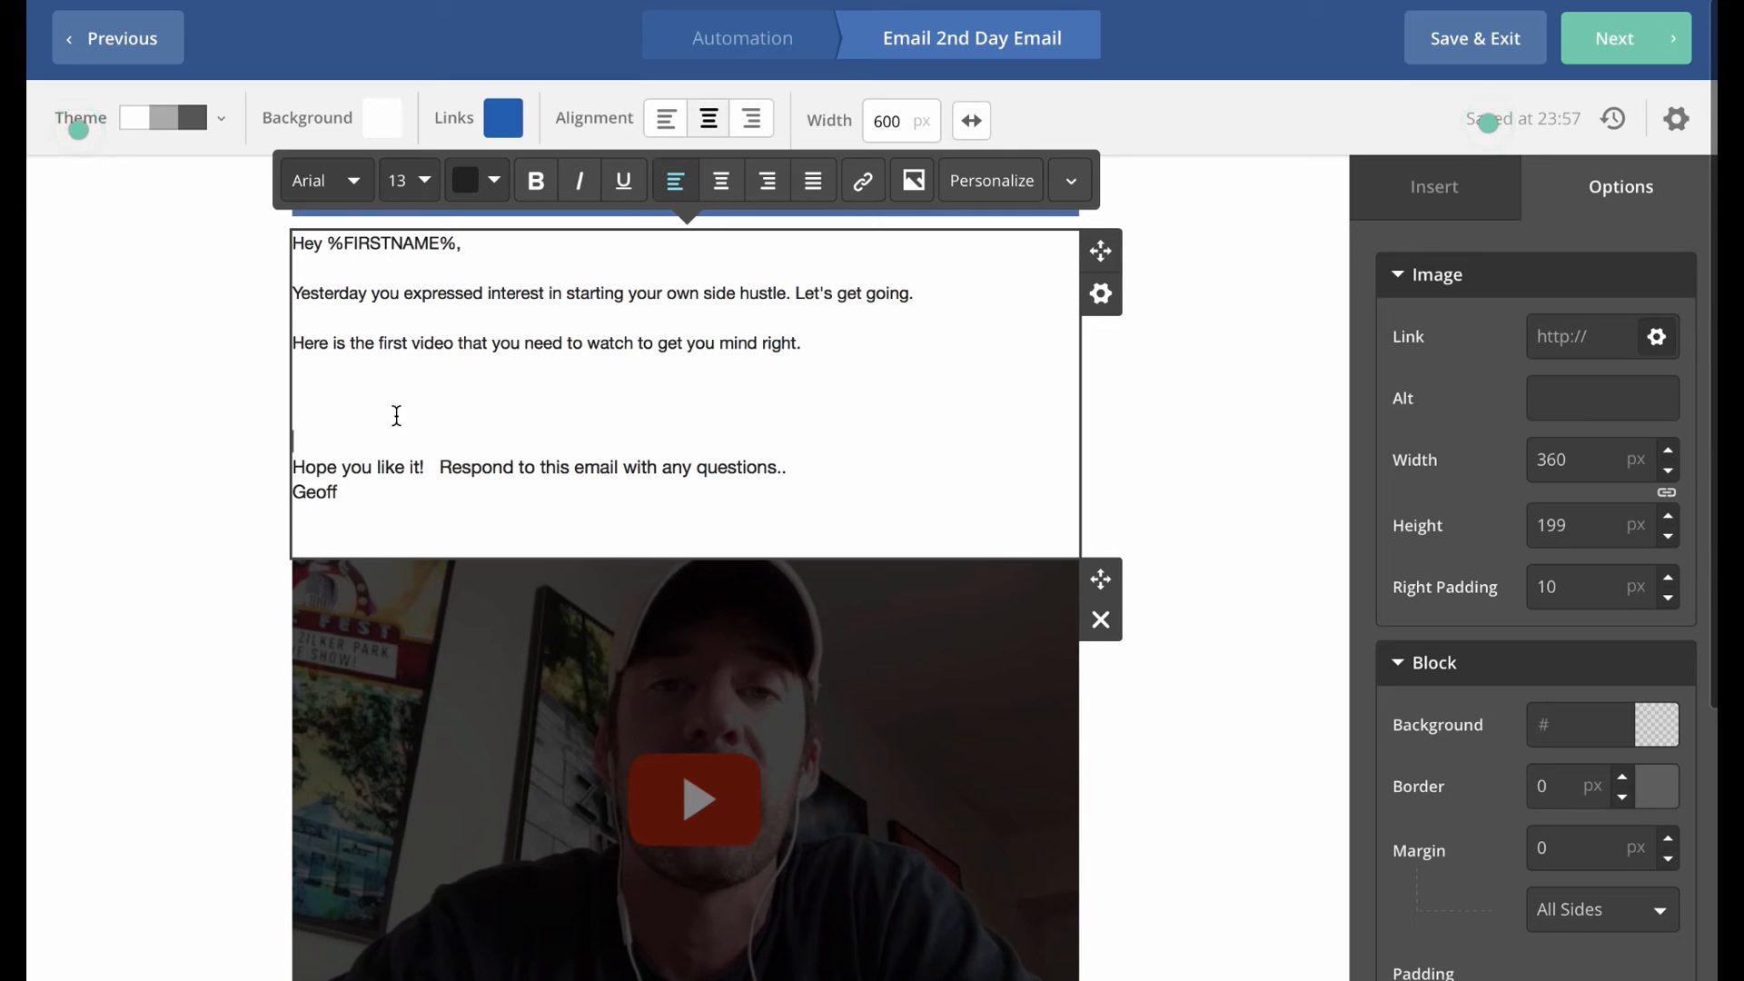
drag(330, 439, 452, 518)
key(ctrl+c)
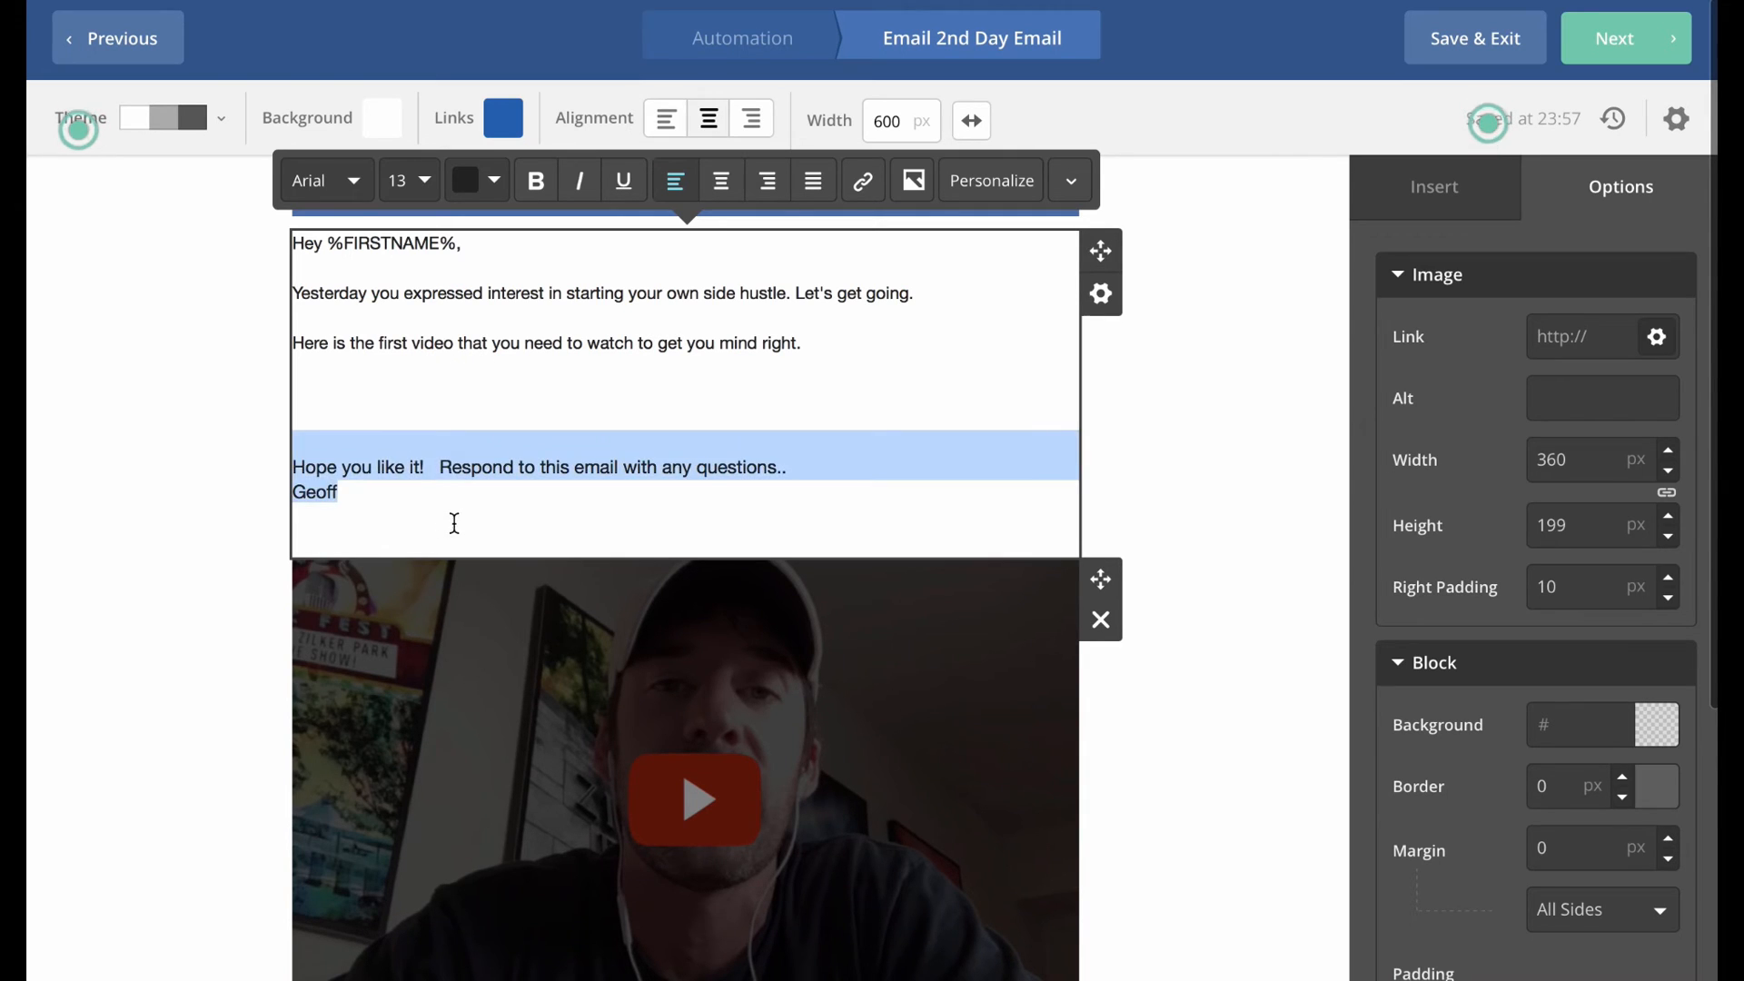
key(BackSpace)
key(BackSpace)
key(BackSpace)
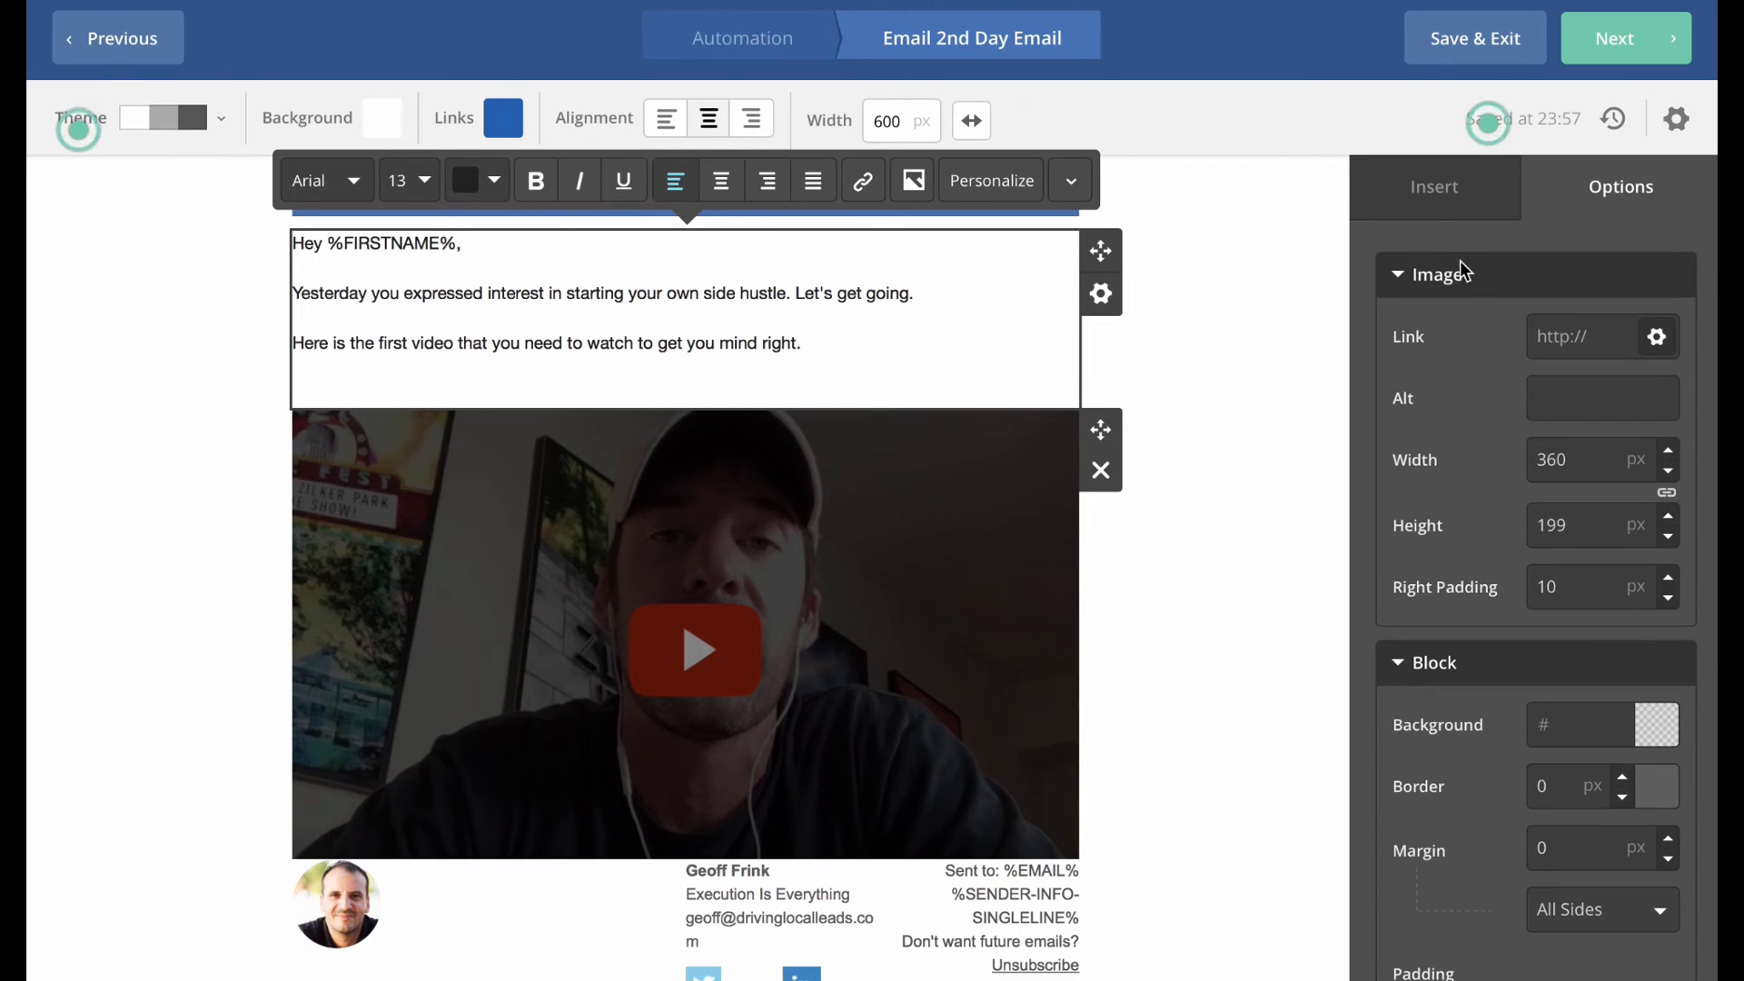
Add a text block below the video and paste the closing text into it.
click(1428, 214)
drag(1481, 361, 551, 877)
click(534, 874)
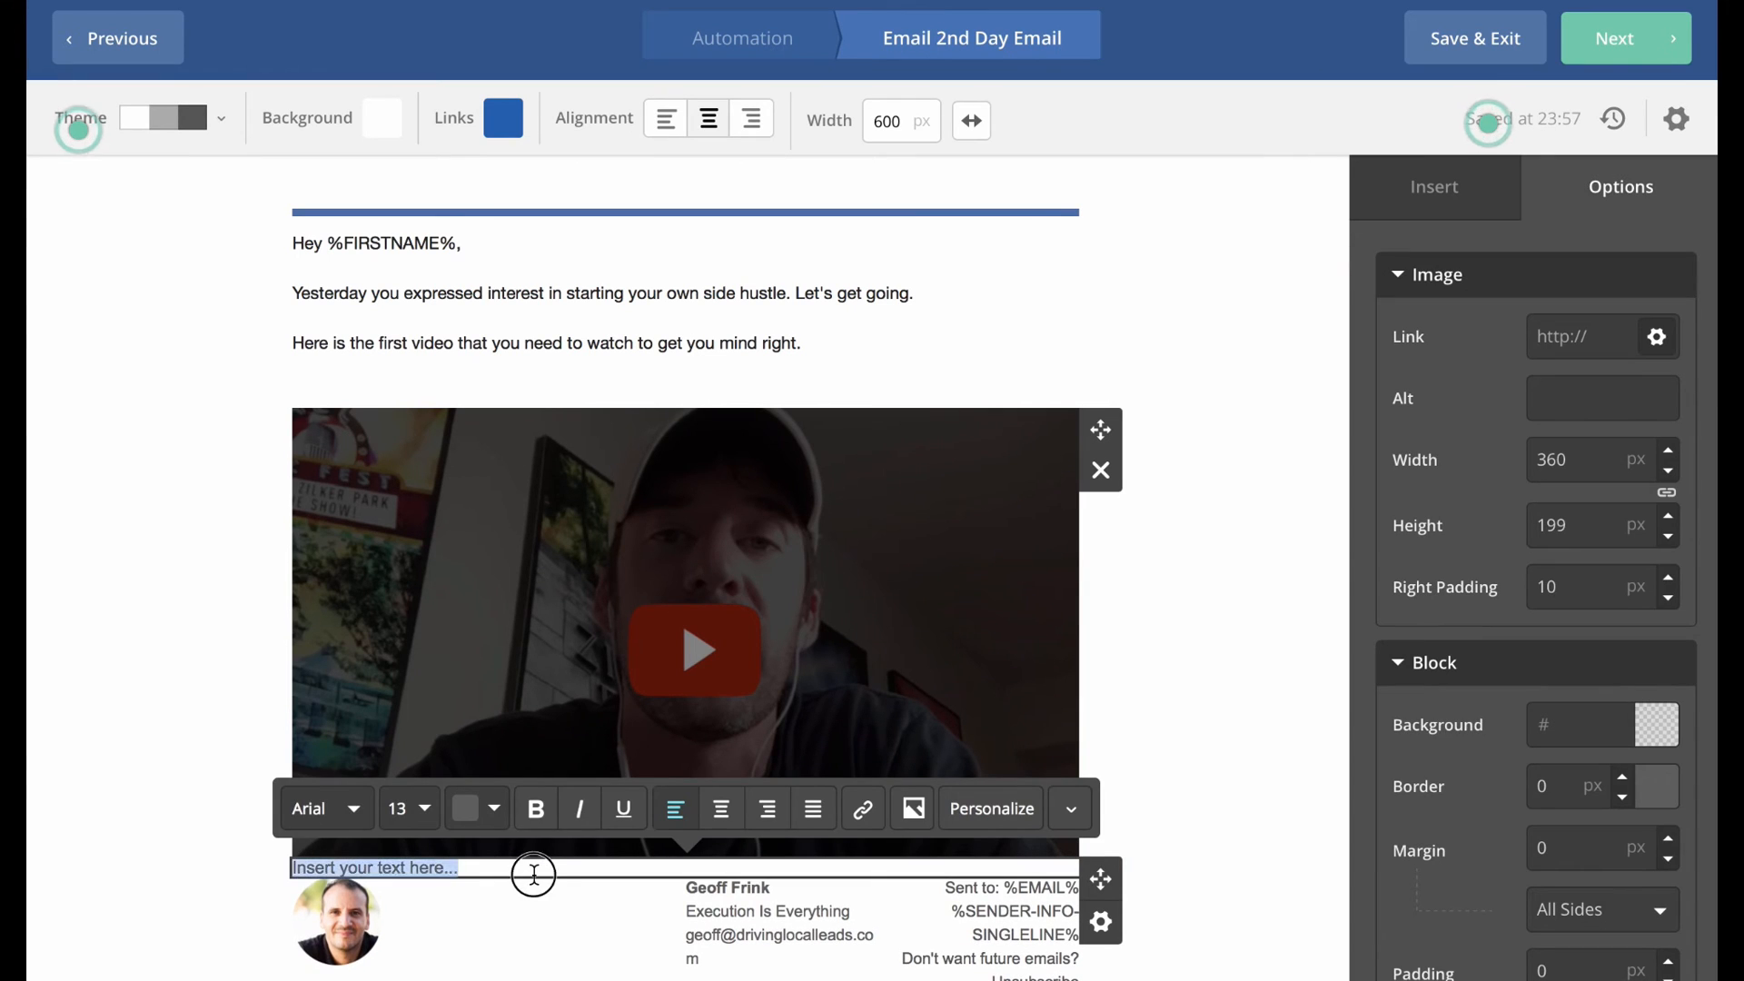
key(ctrl+v)
scroll(236, 715, down, 2)
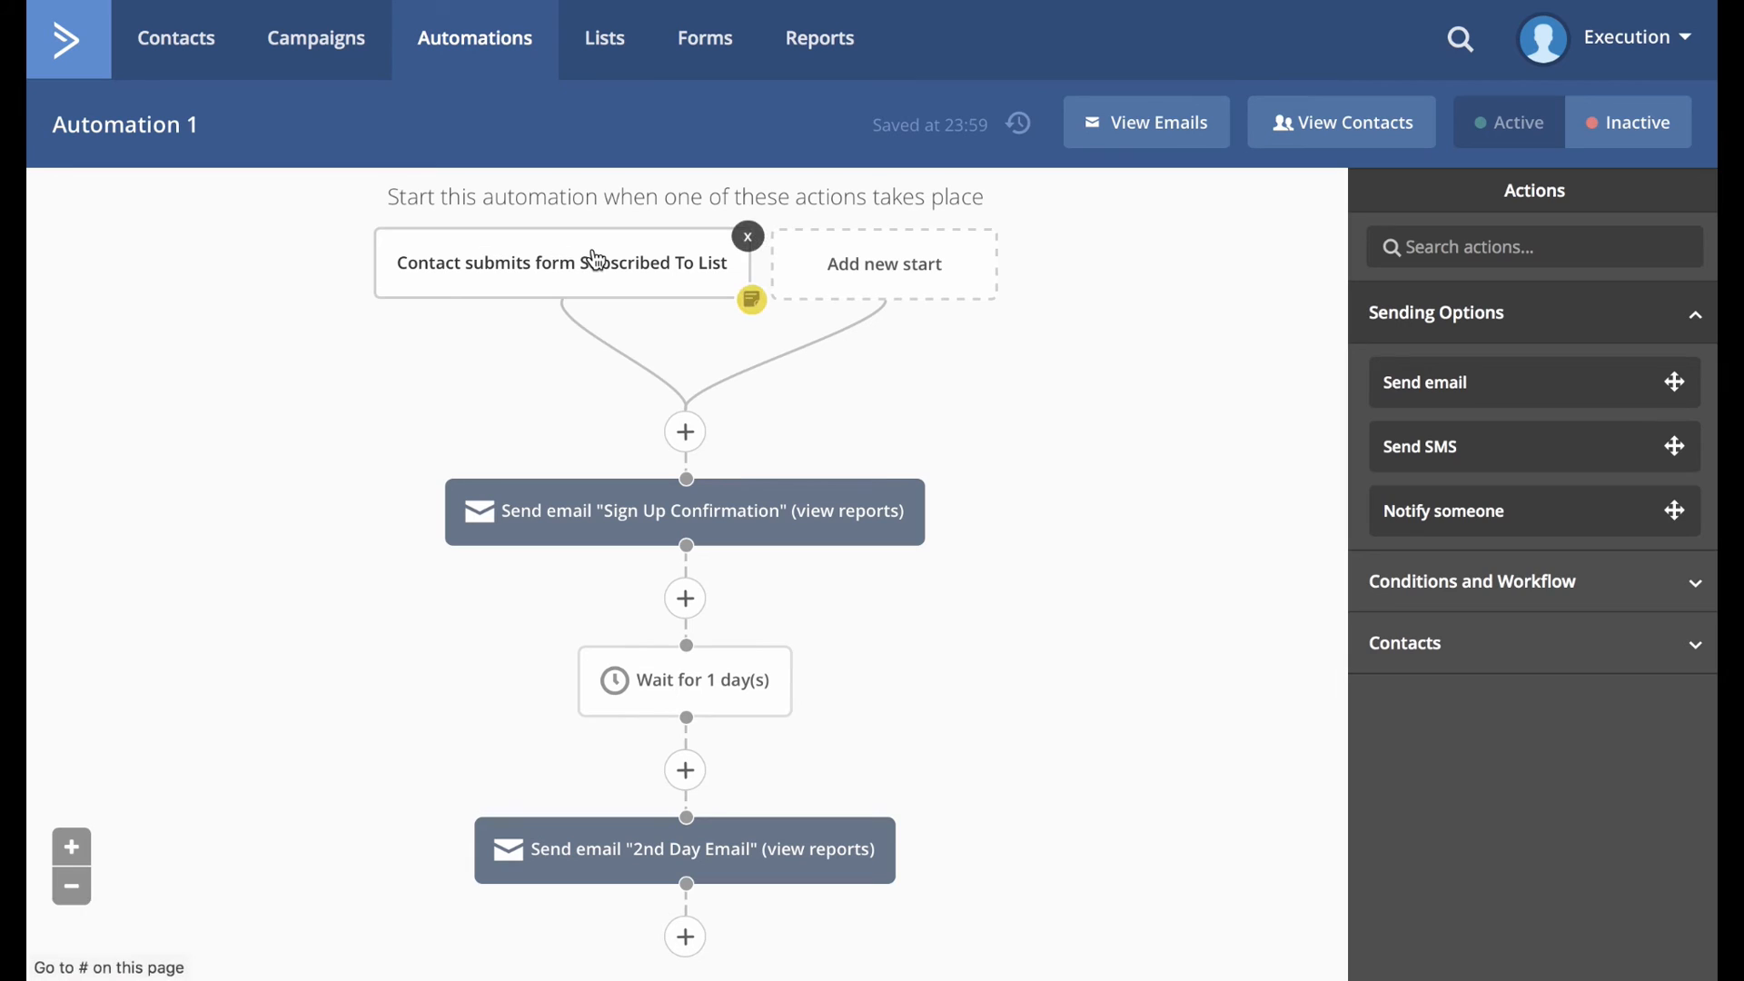
Turn Automation 1 on with the header Active toggle, making the three-step sequence live.
mouse_move(599, 291)
mouse_move(634, 519)
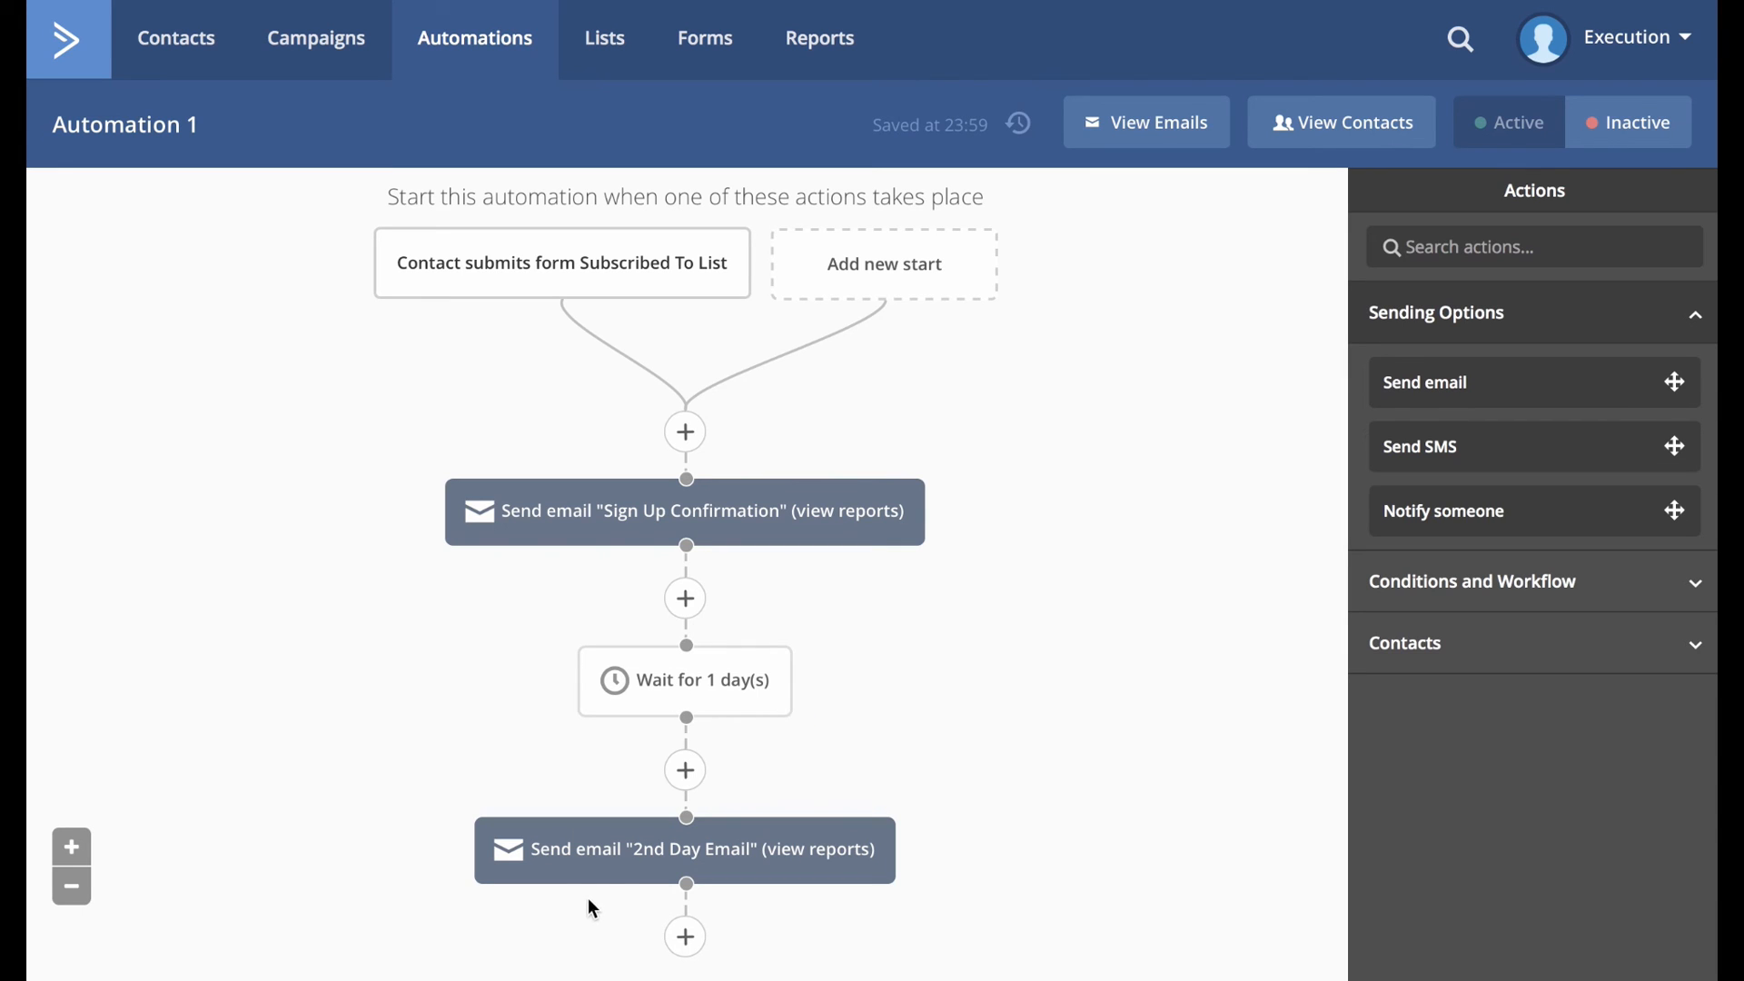
scroll(590, 763, down, 1)
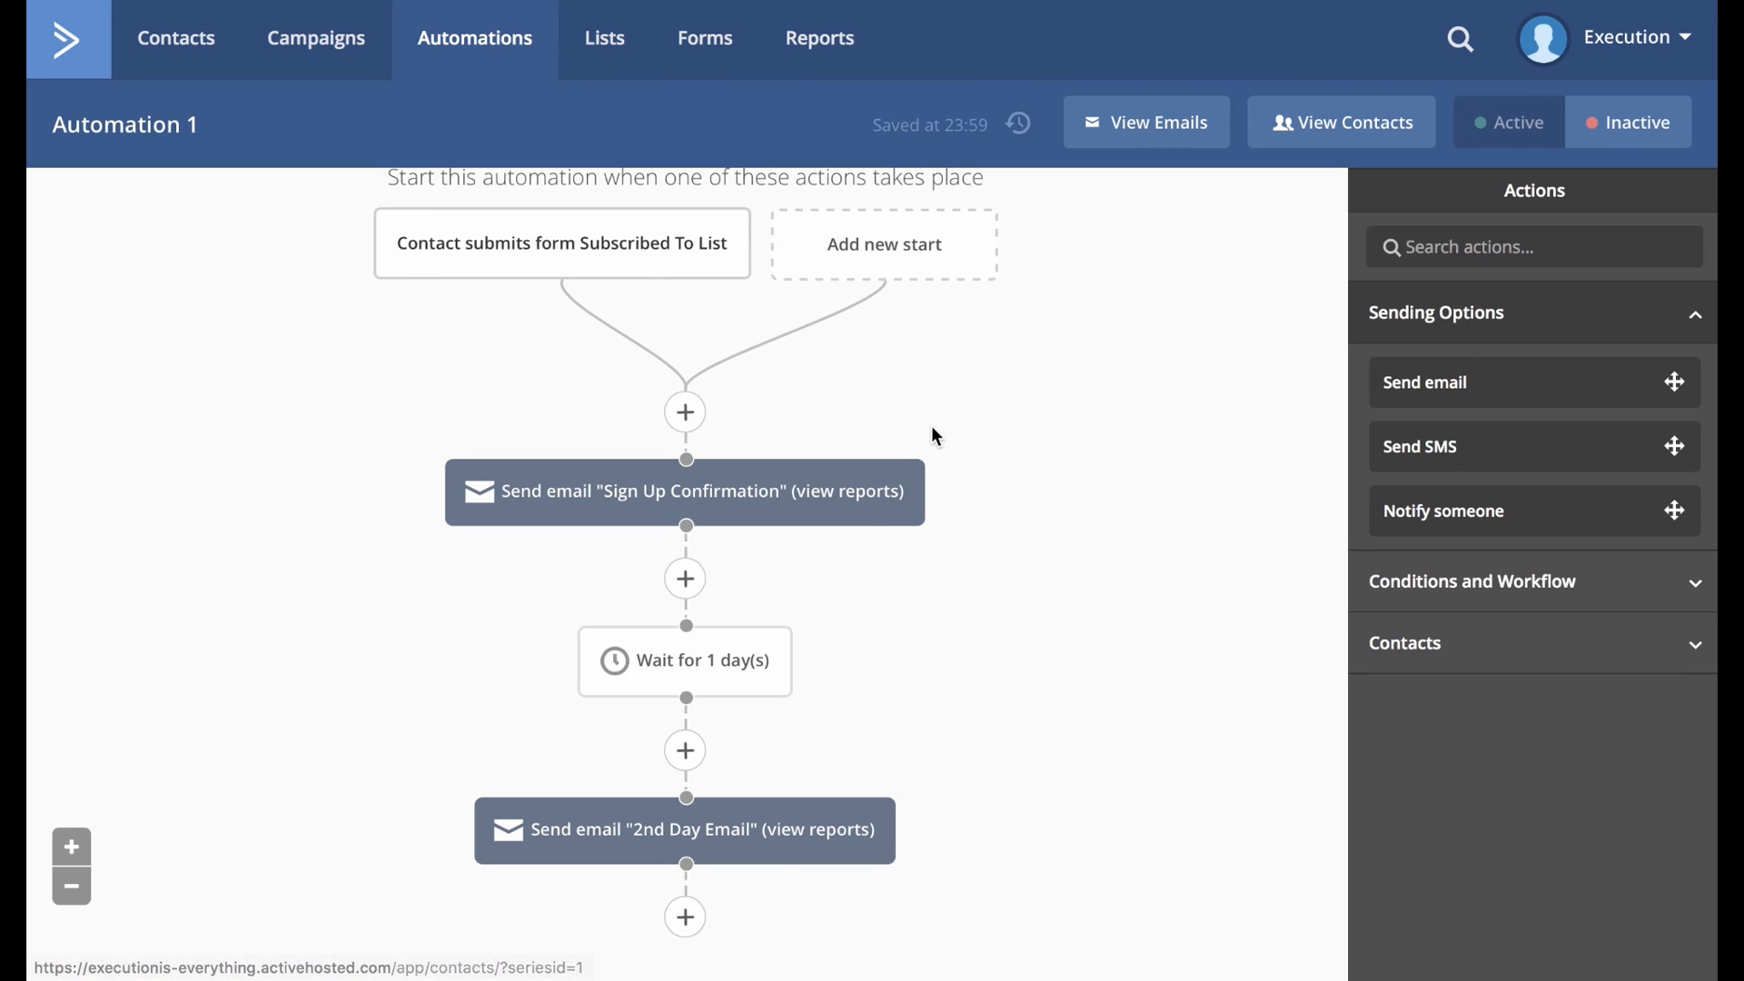
click(1515, 127)
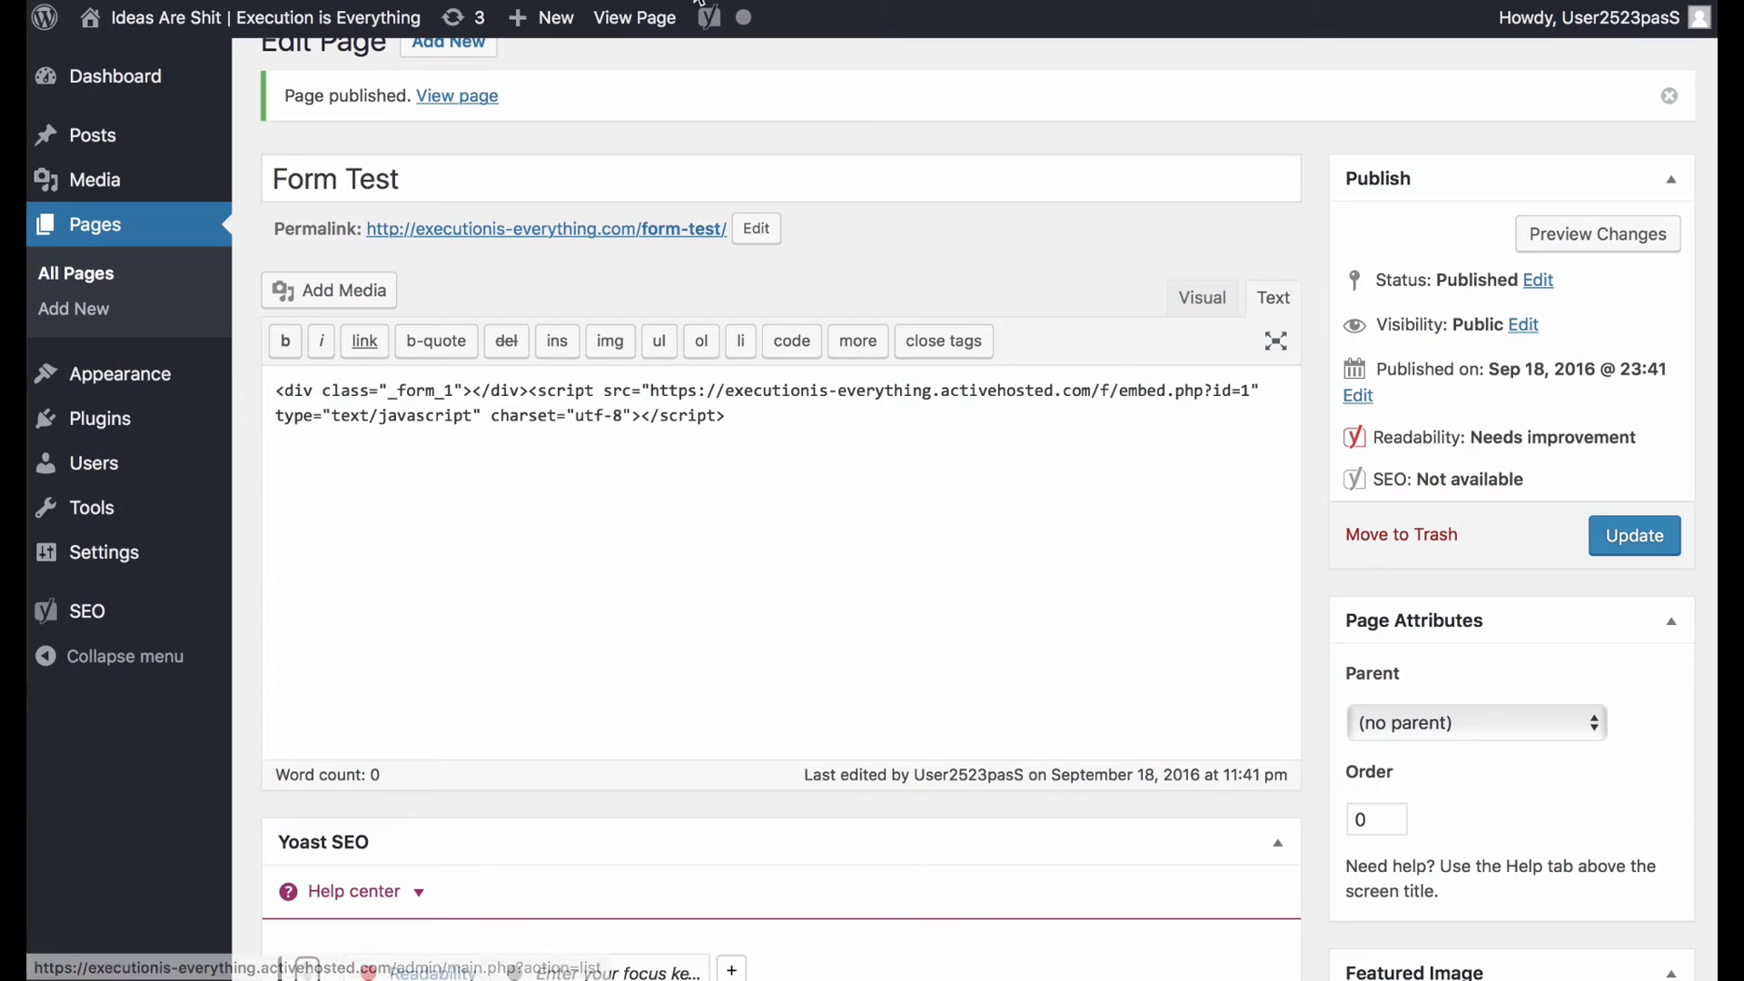
View the live Form Test page and click into the Subscribe for Email Updates Email field.
click(572, 229)
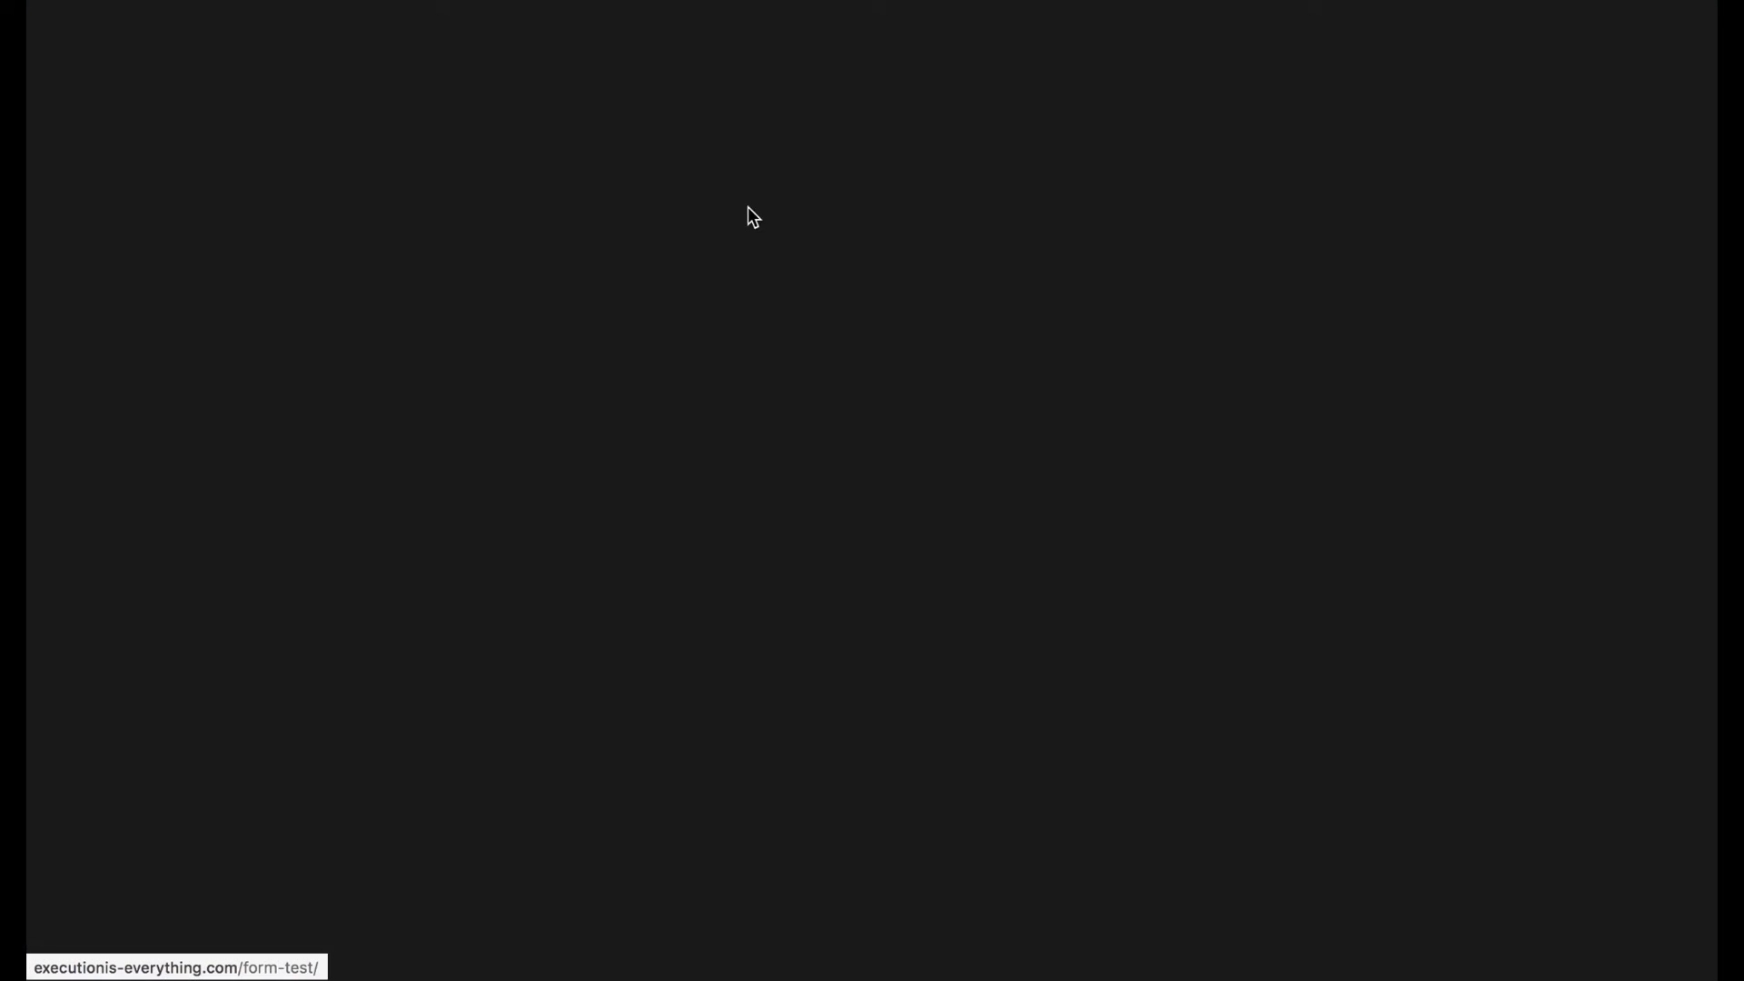
scroll(818, 581, down, 5)
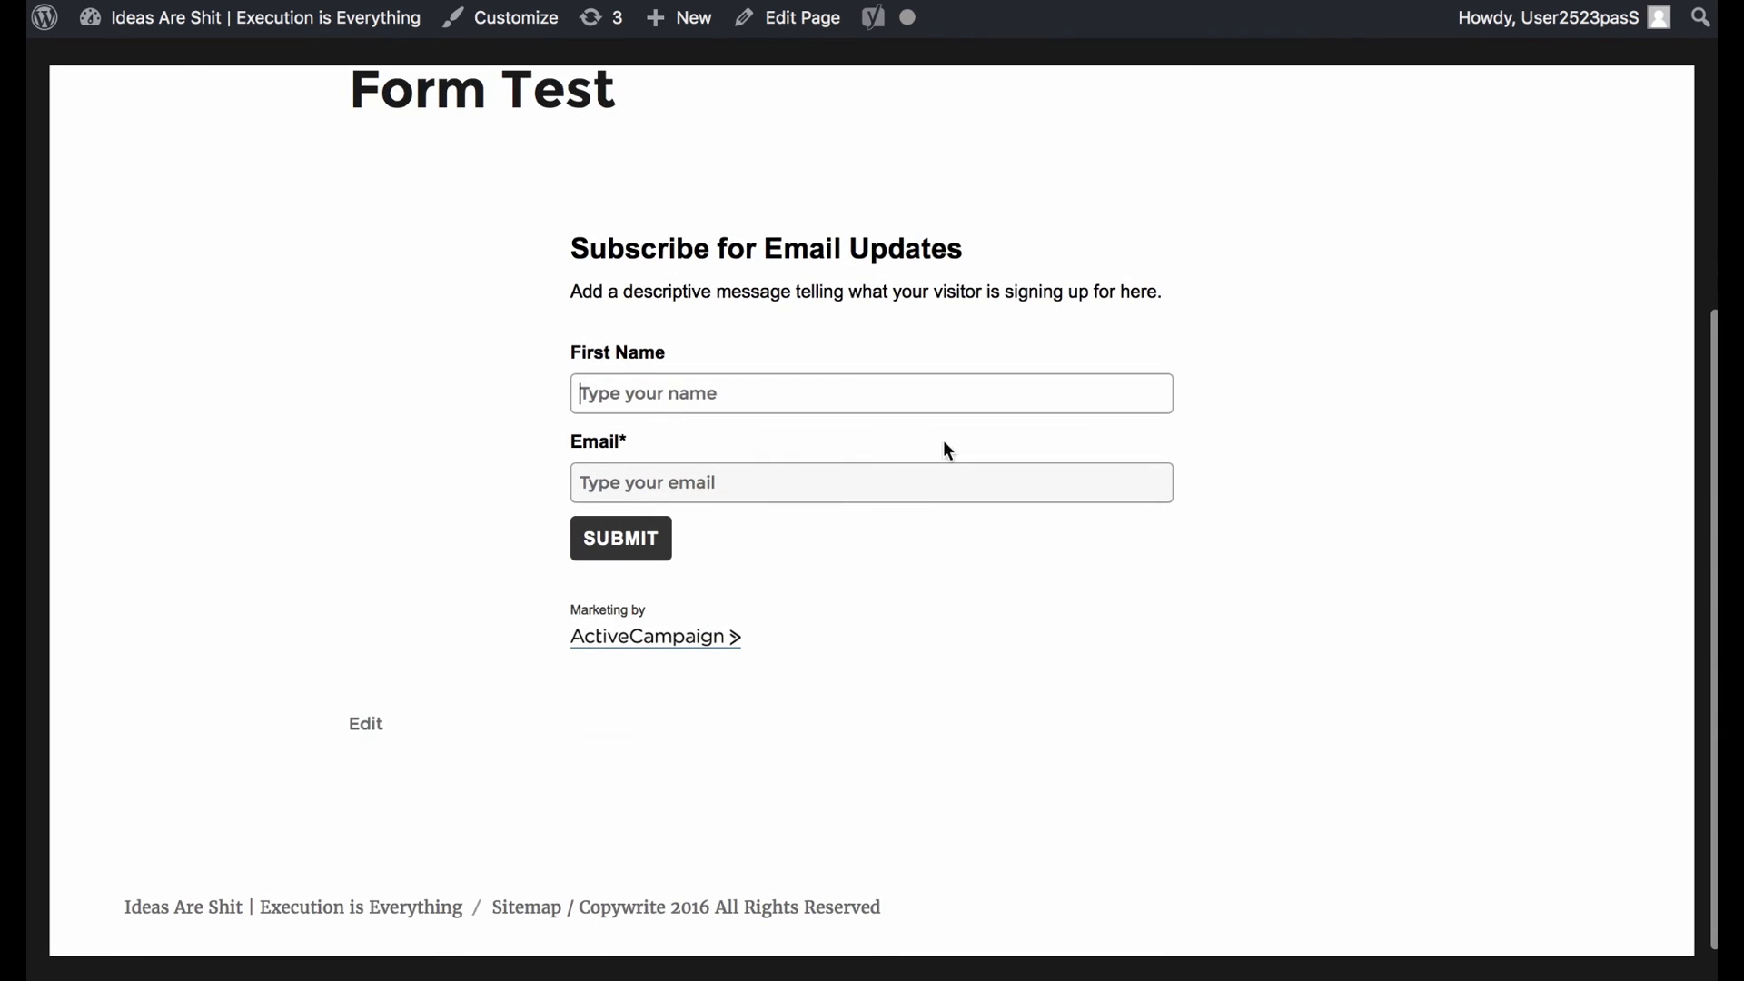
click(683, 474)
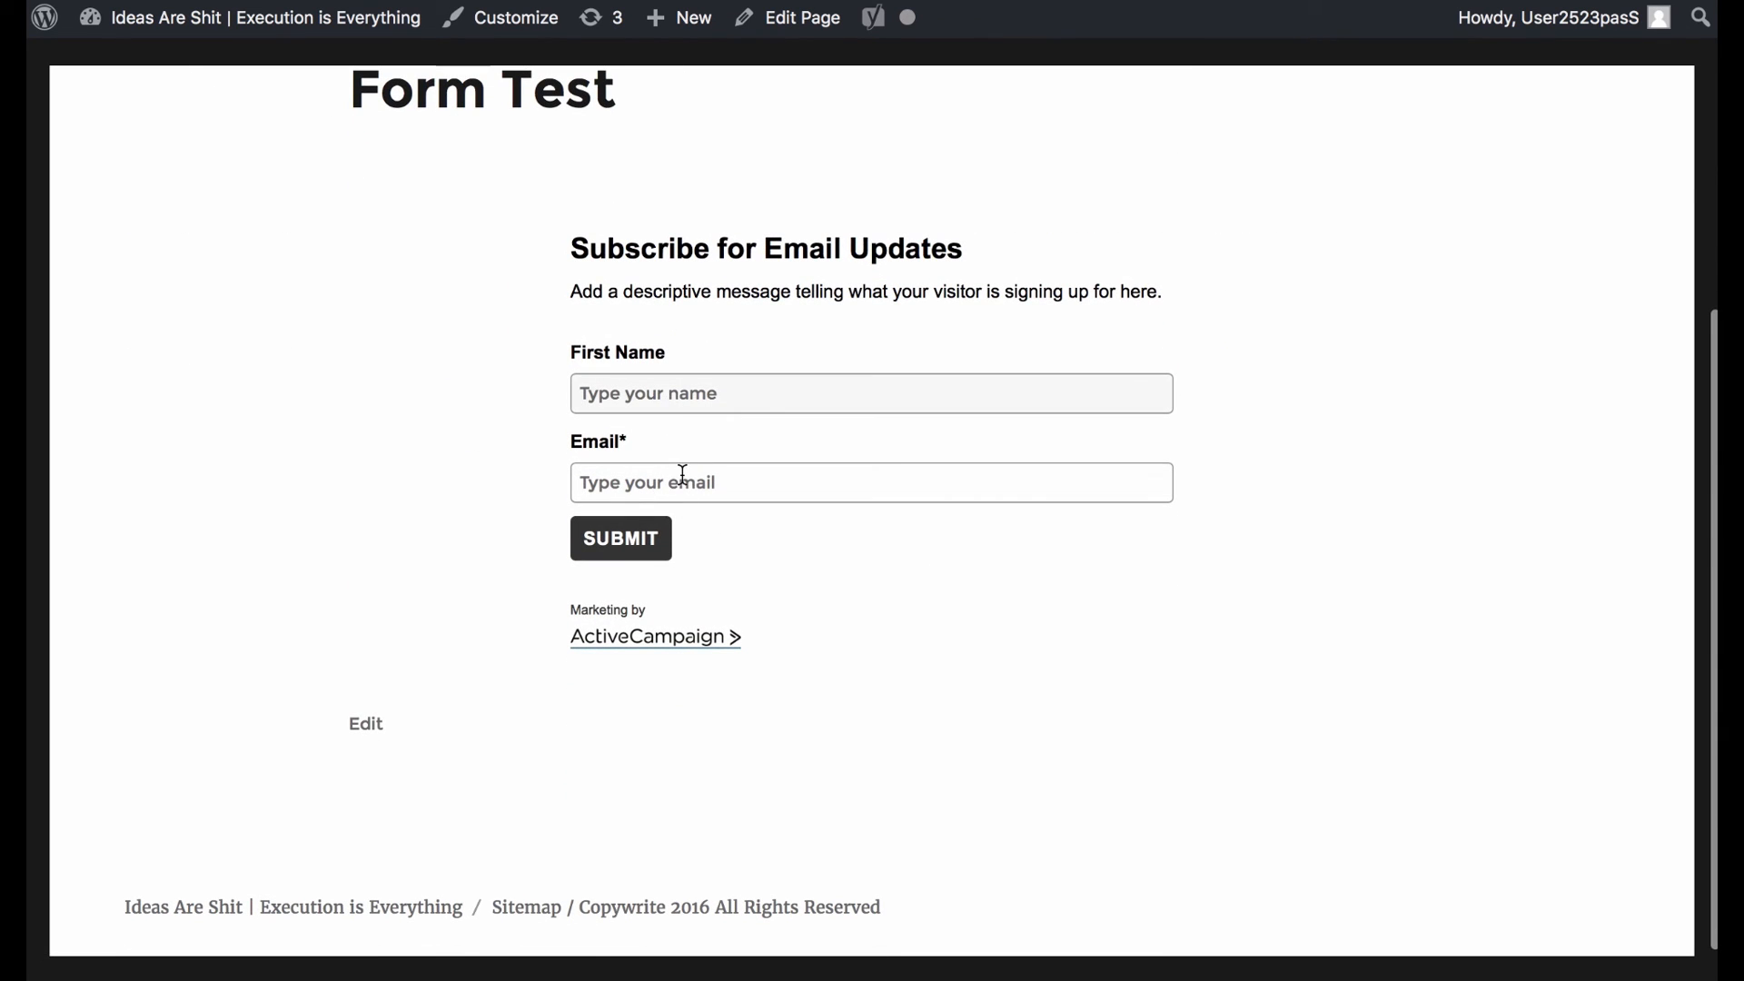